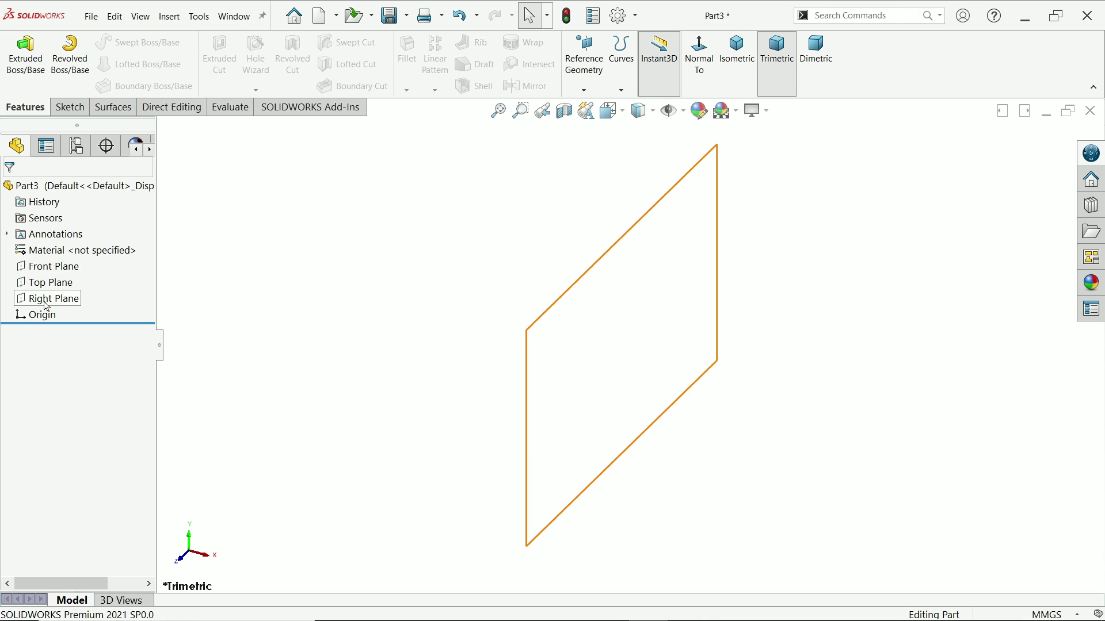
Start a sketch on the Top Plane and draw a pentagon centred on the origin
{"action": "left_click", "coordinate": [47, 283]}
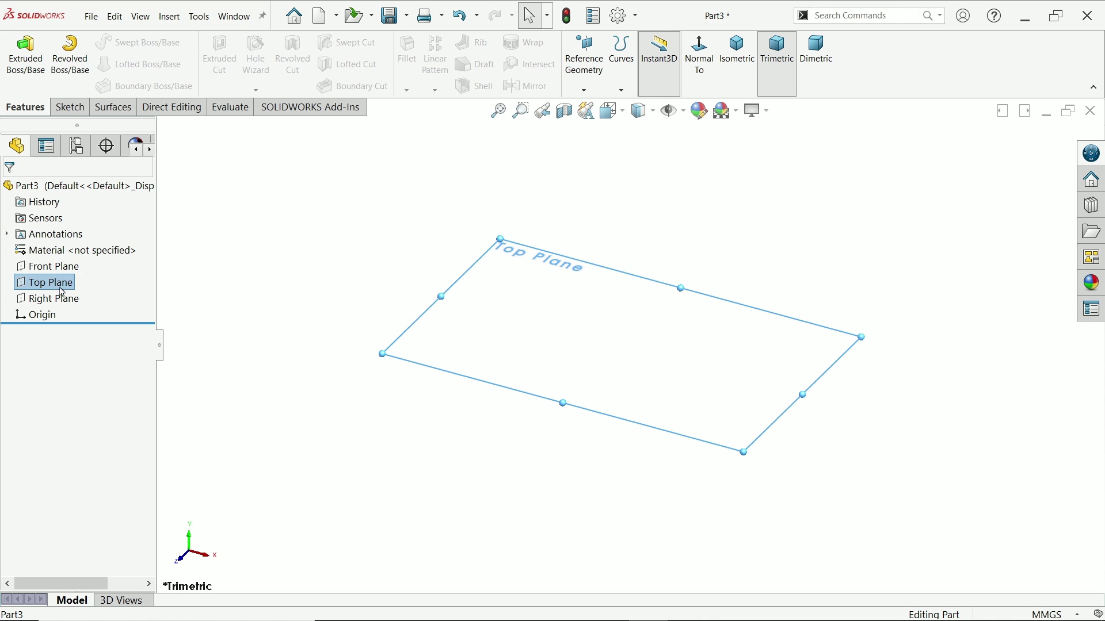
{"action": "left_click", "coordinate": [67, 107]}
{"action": "left_click", "coordinate": [19, 54]}
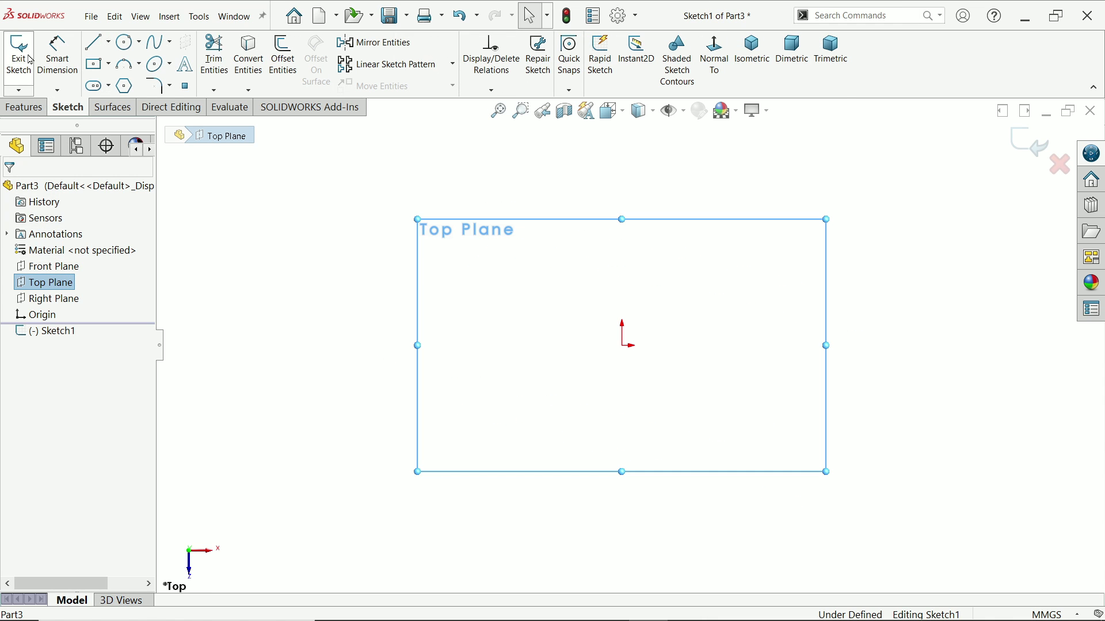
{"action": "left_click", "coordinate": [125, 86]}
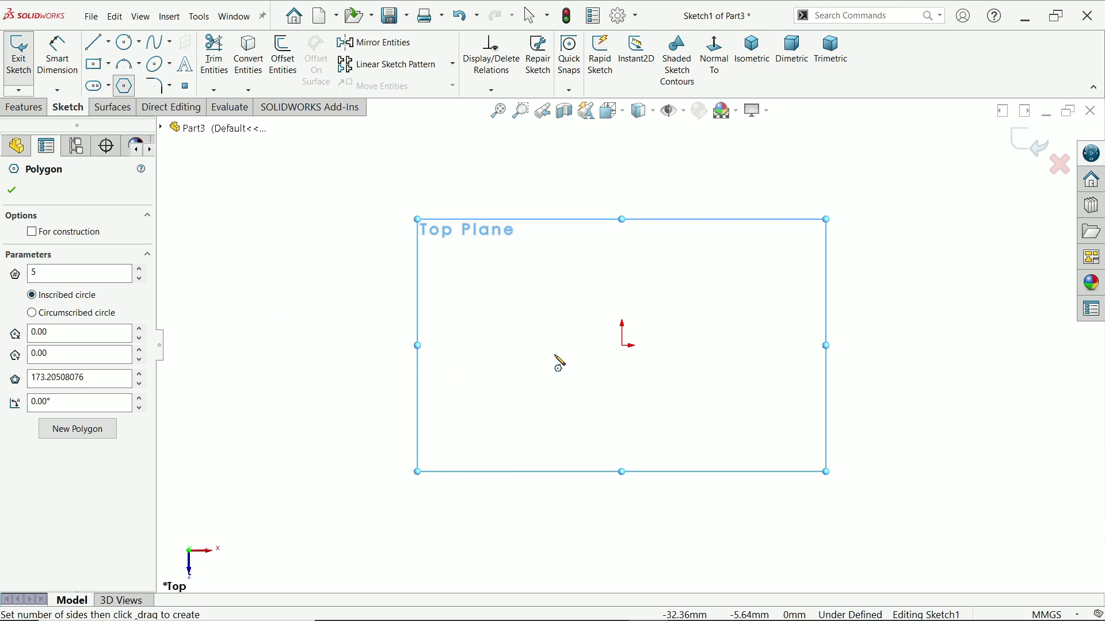
{"action": "mouse_move", "coordinate": [626, 347]}
{"action": "left_mouse_down"}
{"action": "mouse_move", "coordinate": [720, 345]}
{"action": "mouse_move", "coordinate": [704, 407]}
{"action": "mouse_move", "coordinate": [710, 388]}
{"action": "left_mouse_up"}
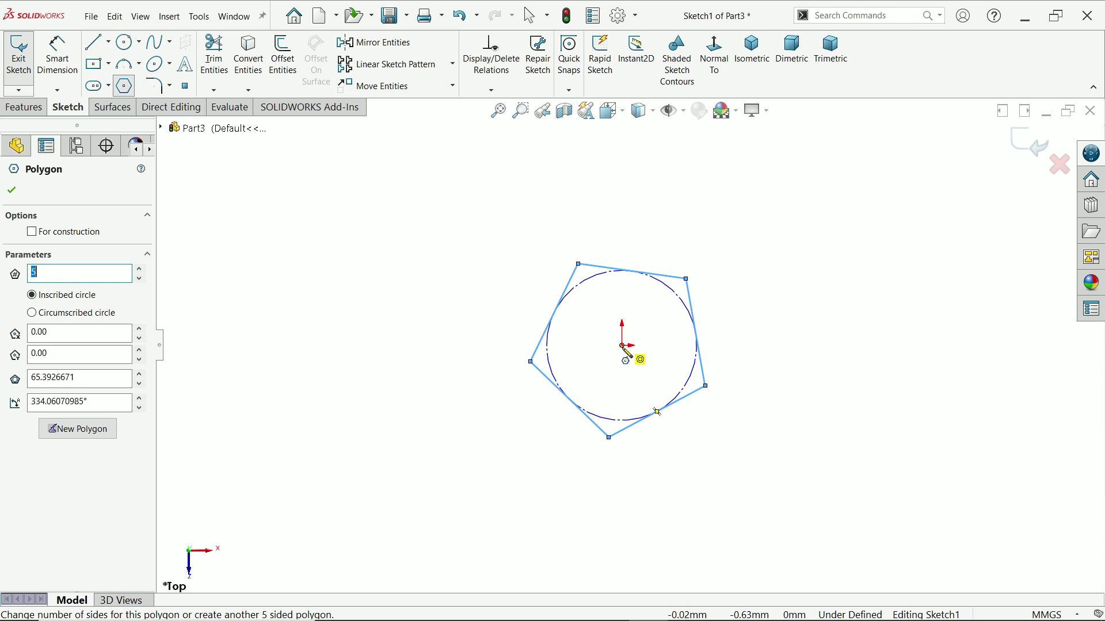
Add two larger pentagons around the origin, both set as construction geometry
{"action": "left_click", "coordinate": [624, 346]}
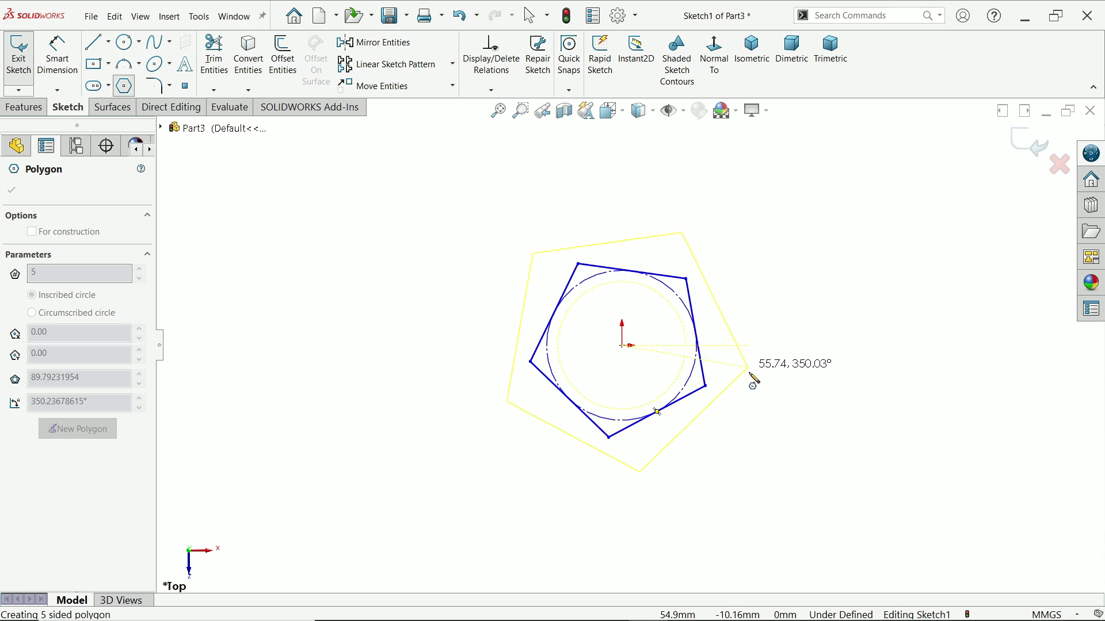
{"action": "left_click", "coordinate": [763, 406]}
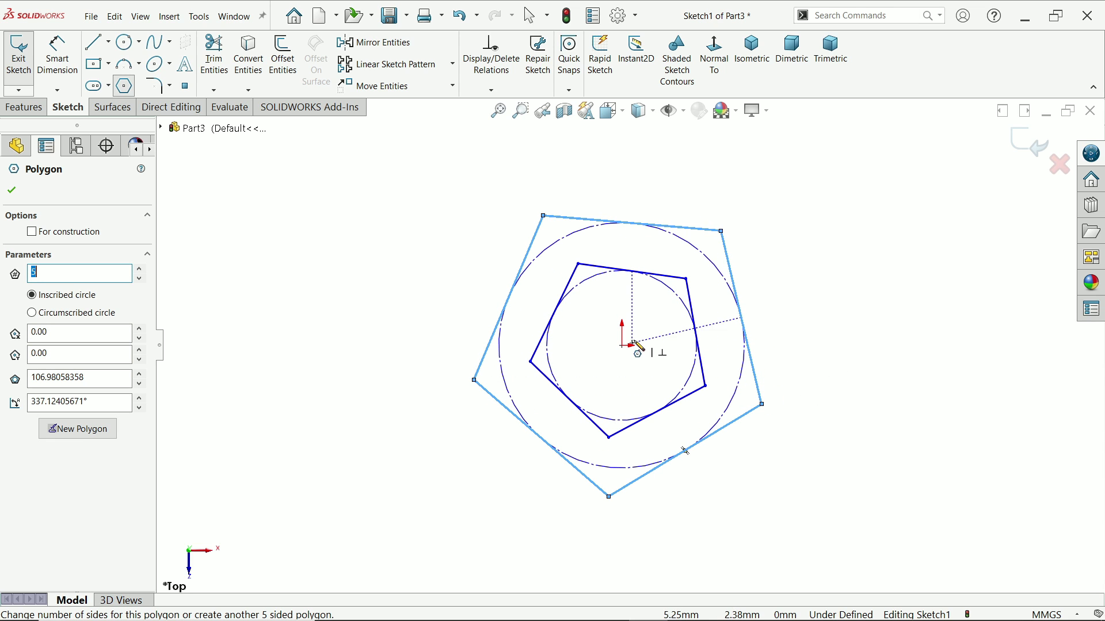
{"action": "left_click", "coordinate": [46, 234]}
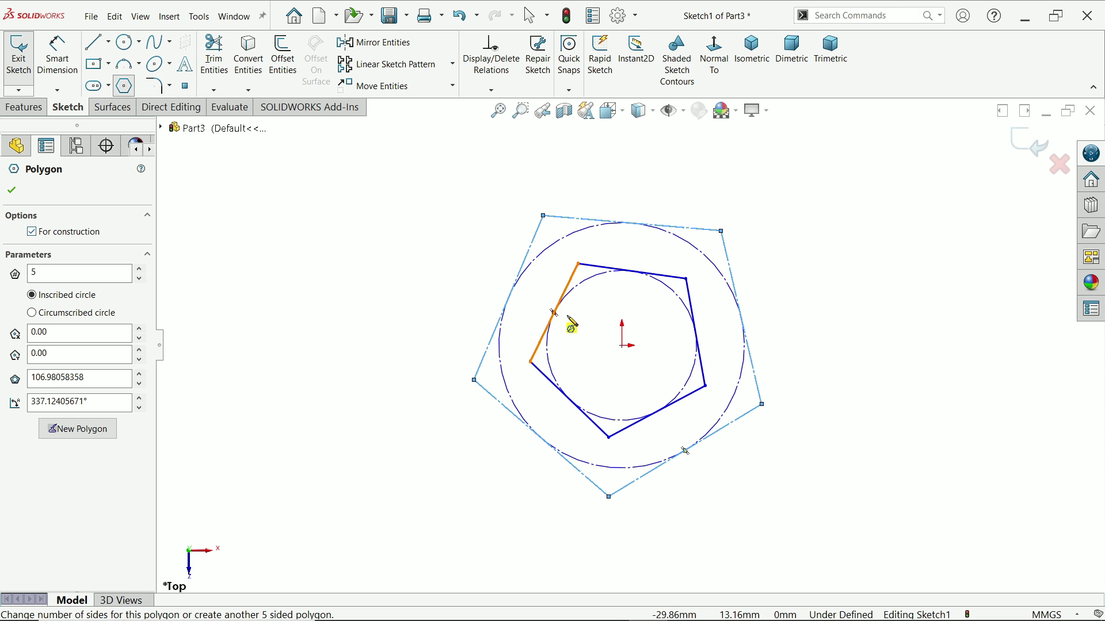
{"action": "left_click", "coordinate": [624, 345]}
{"action": "left_click", "coordinate": [841, 418]}
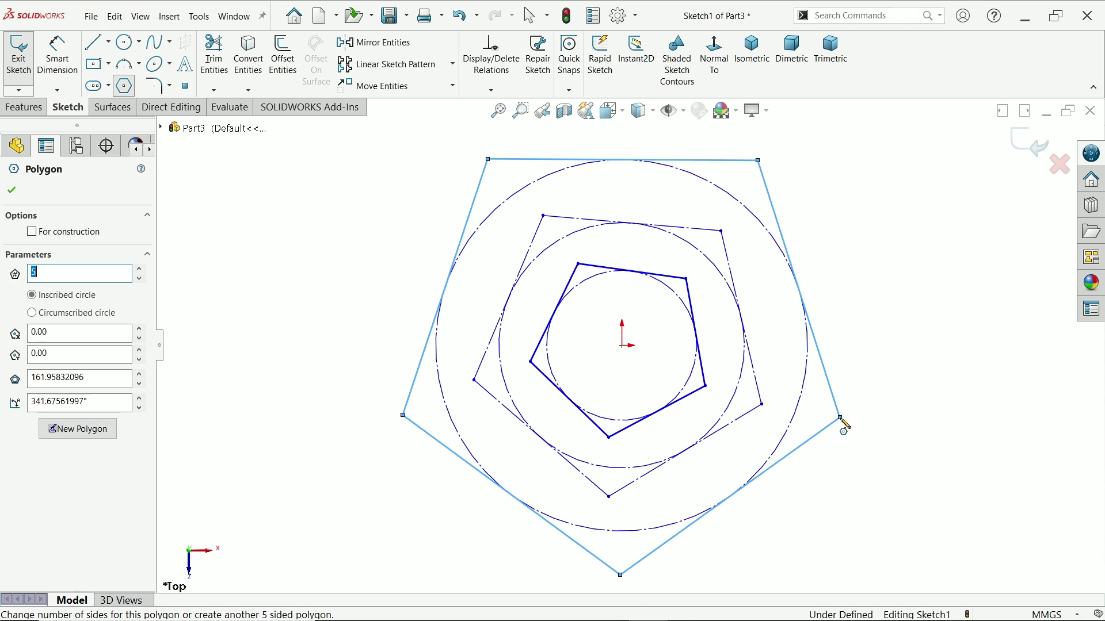
{"action": "left_click", "coordinate": [59, 235]}
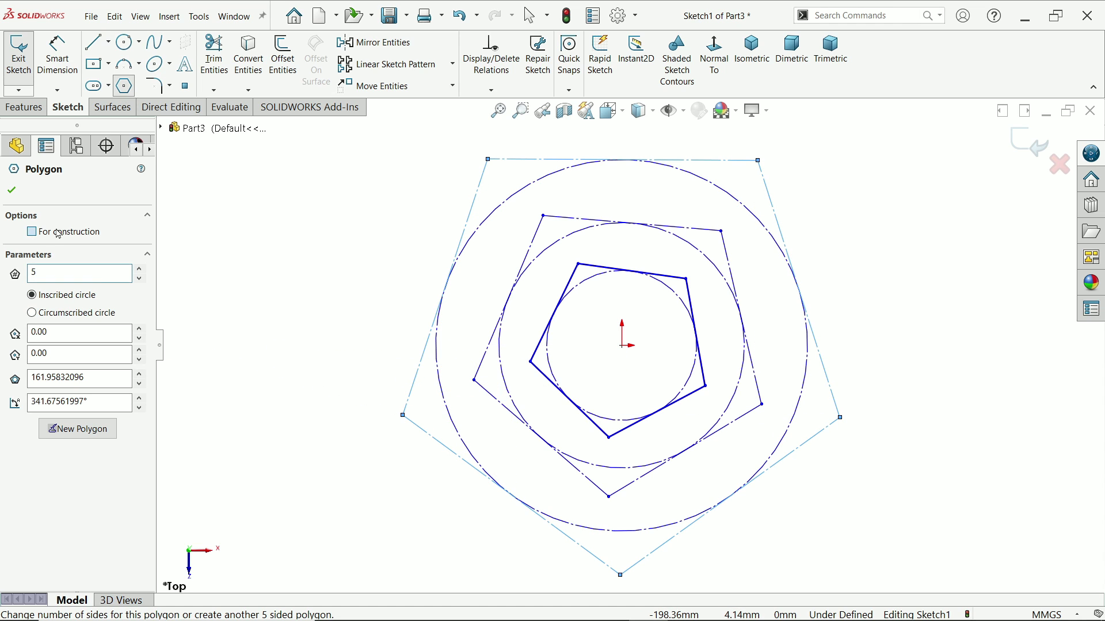
{"action": "left_click", "coordinate": [11, 190]}
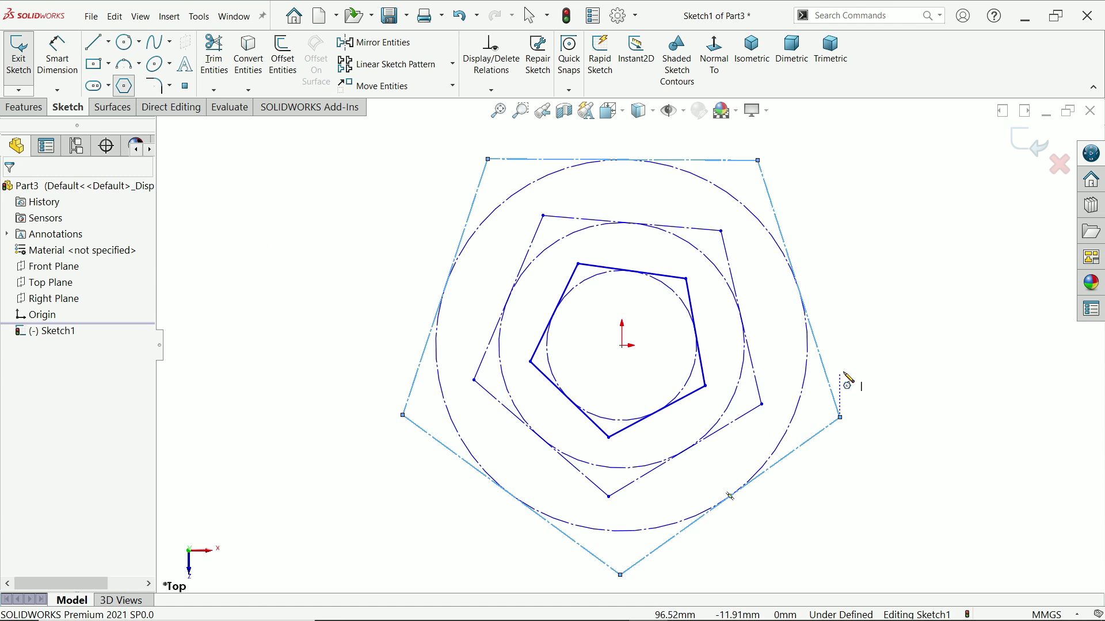
{"action": "right_click", "coordinate": [887, 263]}
{"action": "left_click", "coordinate": [923, 269]}
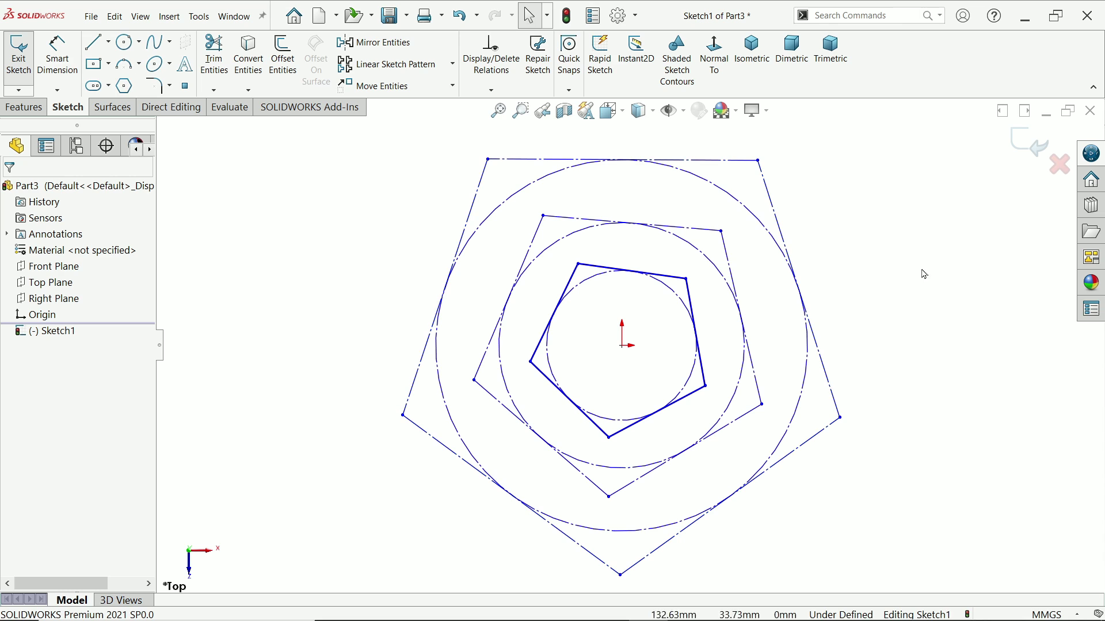
Make one side of each of the inner, middle and outer pentagons vertical
{"action": "left_click", "coordinate": [693, 305]}
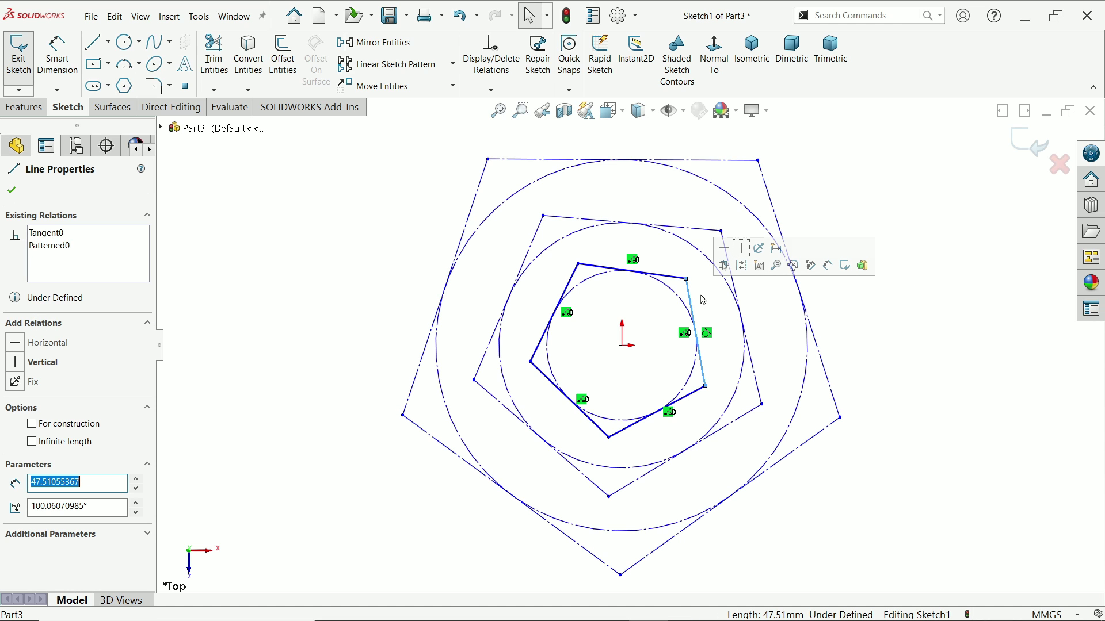
{"action": "left_click", "coordinate": [742, 248]}
{"action": "left_click", "coordinate": [742, 265]}
{"action": "left_click", "coordinate": [735, 287]}
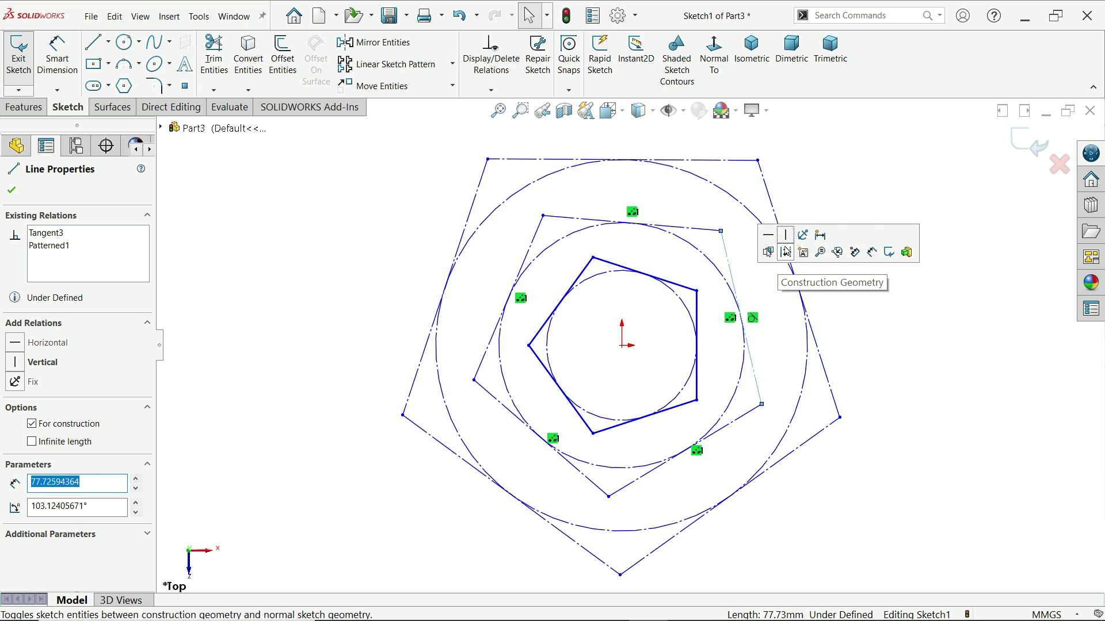
{"action": "left_click", "coordinate": [787, 235]}
{"action": "left_click", "coordinate": [817, 339]}
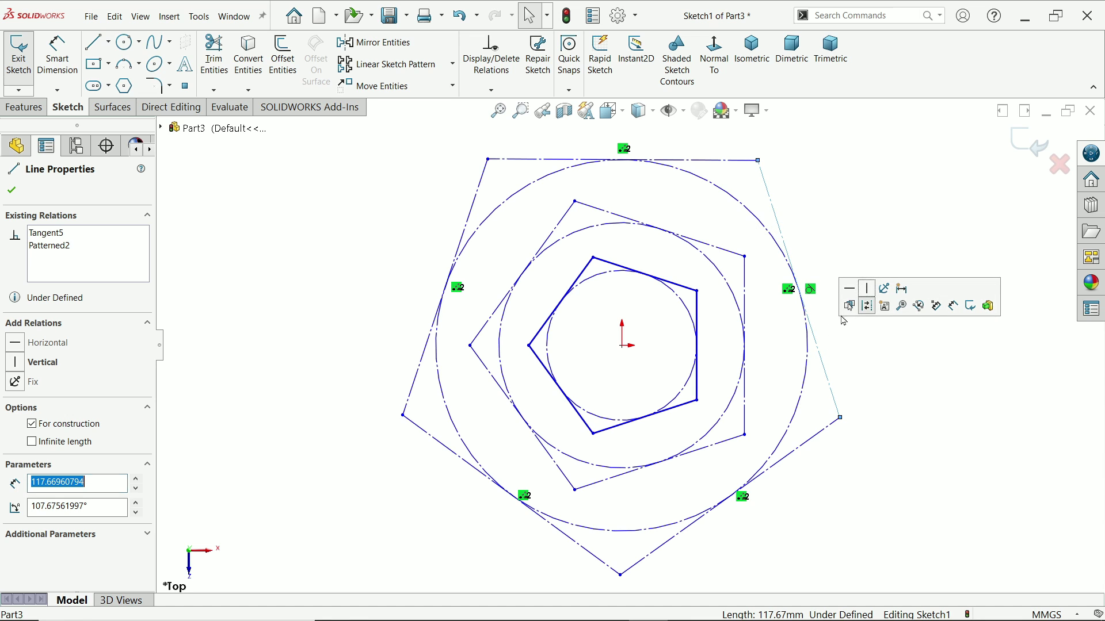
{"action": "left_click", "coordinate": [866, 295]}
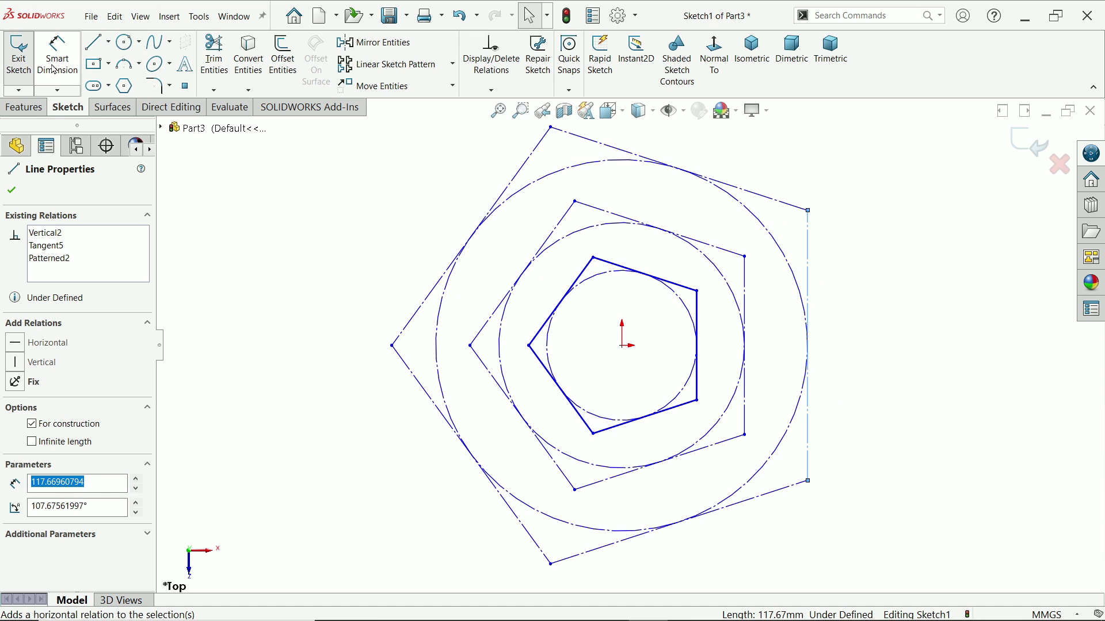
Dimension the outer pentagon's vertical side to 100 and the middle one's to 50
{"action": "left_click", "coordinate": [500, 151]}
{"action": "left_click", "coordinate": [811, 245]}
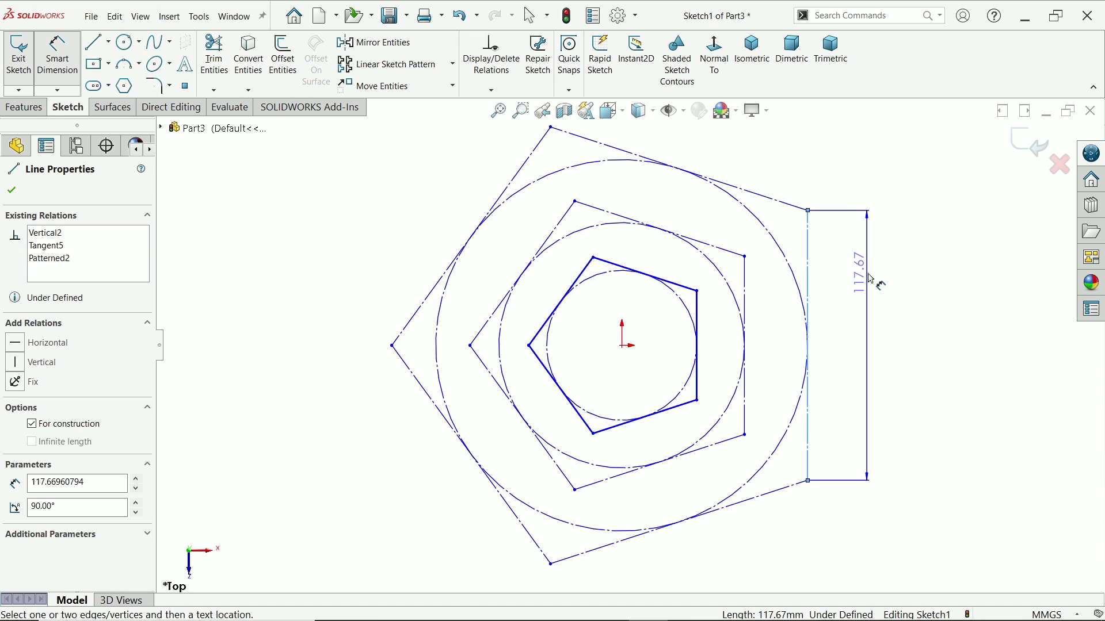
{"action": "left_click", "coordinate": [870, 278]}
{"action": "type", "text": "100"}
{"action": "key", "text": "Return"}
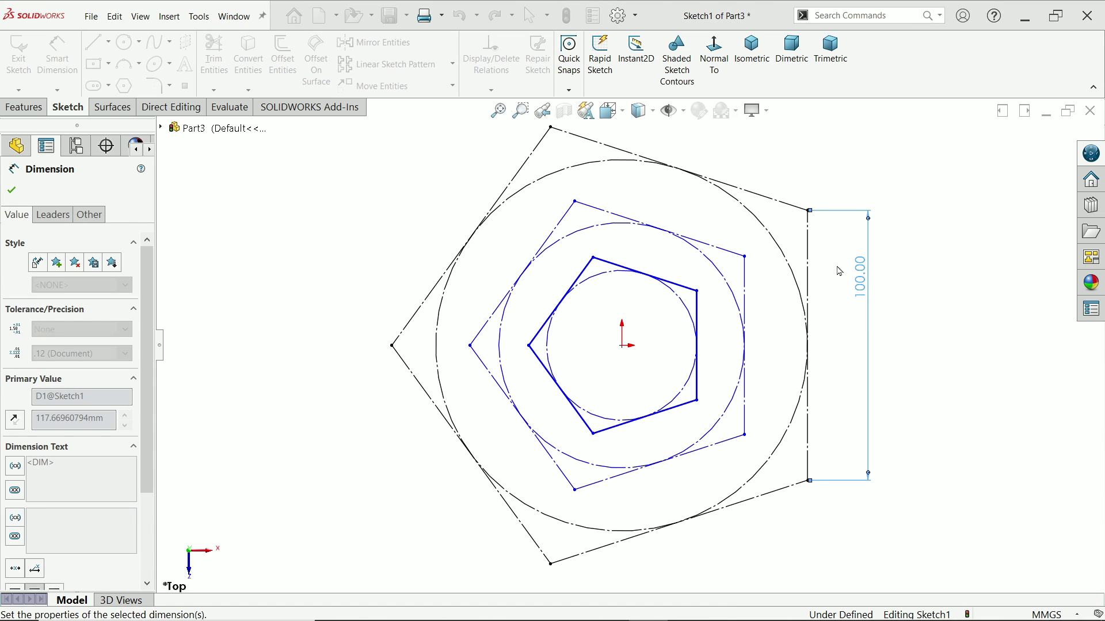
{"action": "left_click", "coordinate": [746, 289]}
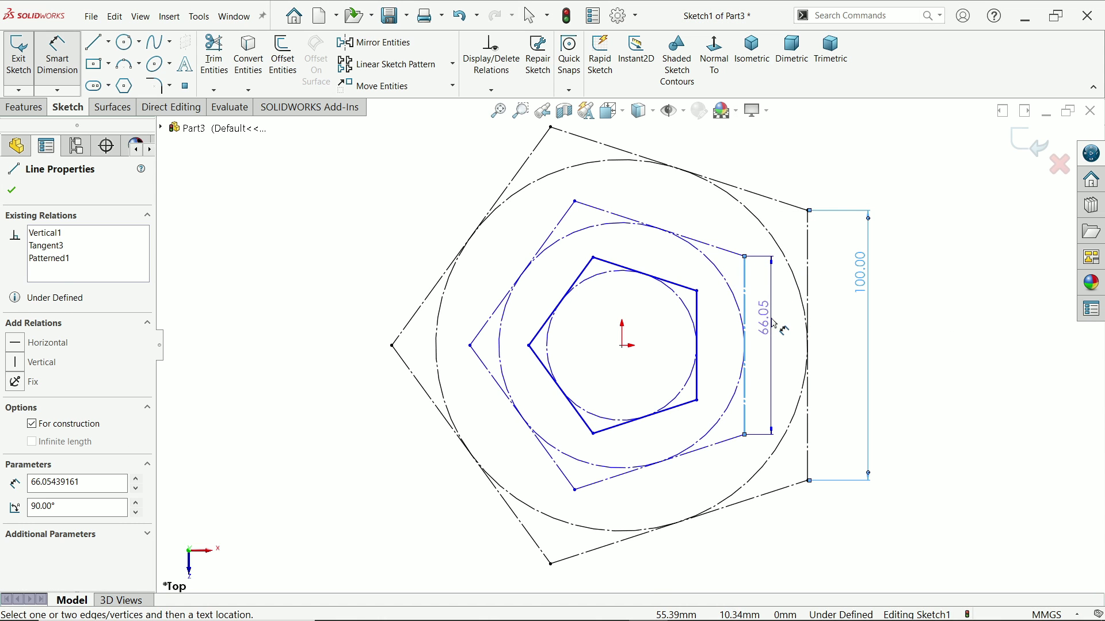
{"action": "left_click", "coordinate": [771, 322]}
{"action": "type", "text": "50"}
{"action": "key", "text": "Return"}
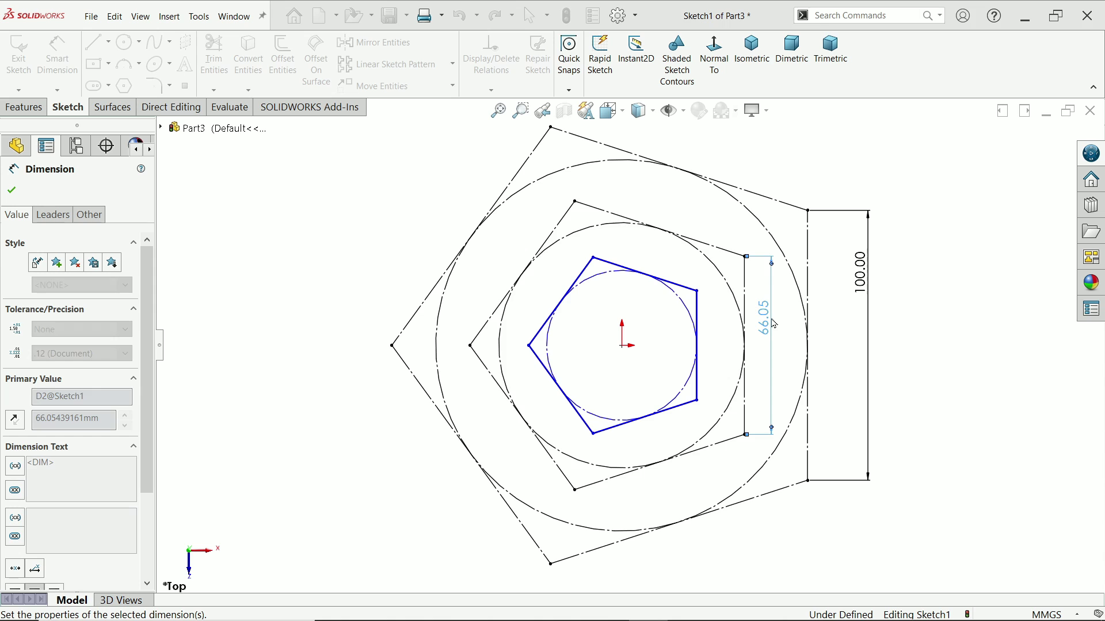
{"action": "scroll", "coordinate": [711, 357], "scroll_direction": "down", "scroll_amount": 4}
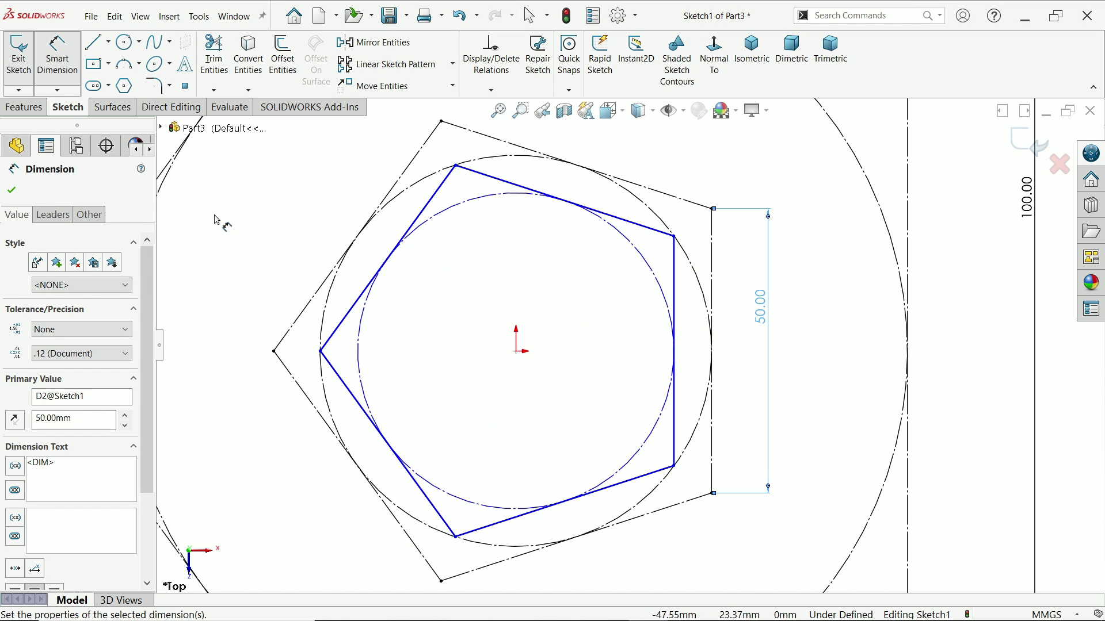
{"action": "key", "text": "Escape"}
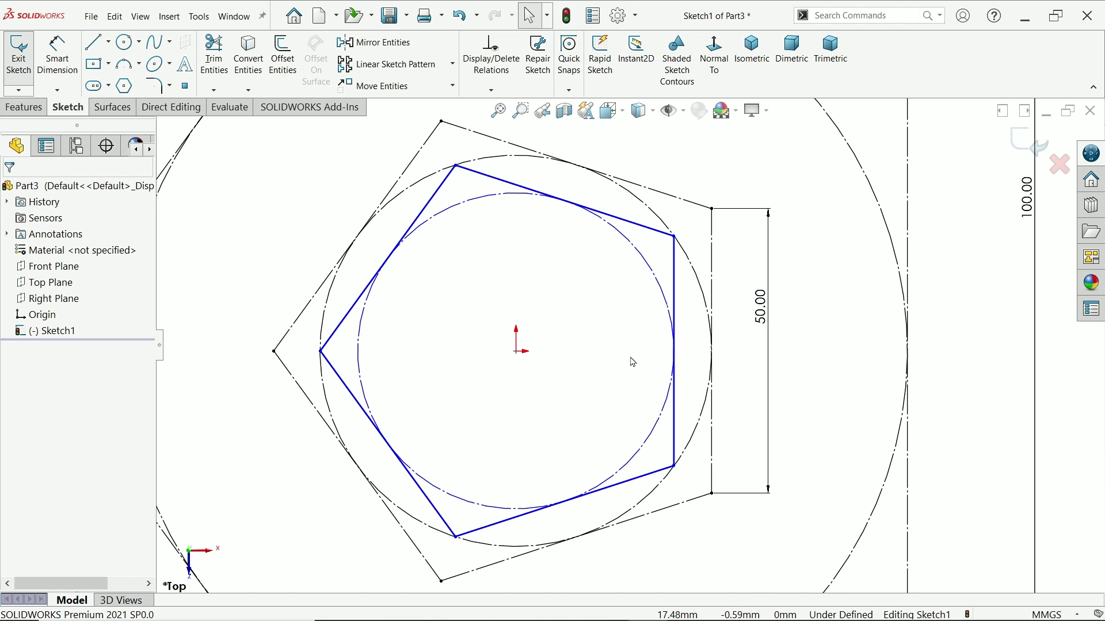
Convert the middle pentagon's vertical side to solid geometry and shrink the inner pentagon
{"action": "left_click", "coordinate": [714, 271]}
{"action": "left_click", "coordinate": [763, 238]}
{"action": "scroll", "coordinate": [633, 347], "scroll_direction": "up", "scroll_amount": 2}
{"action": "left_click_drag", "start_coordinate": [662, 293], "coordinate": [636, 287]}
Draw two centerlines from the 50 side's ends to the inner pentagon's corners
{"action": "left_click", "coordinate": [109, 42]}
{"action": "left_click", "coordinate": [118, 76]}
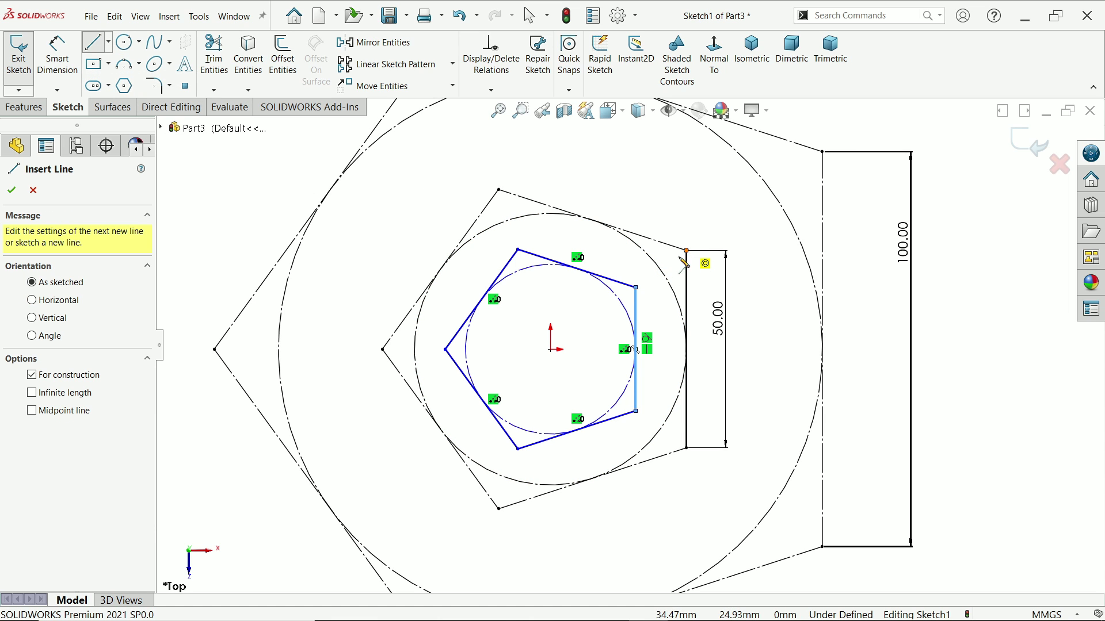
{"action": "left_click", "coordinate": [686, 251]}
{"action": "double_click", "coordinate": [636, 288]}
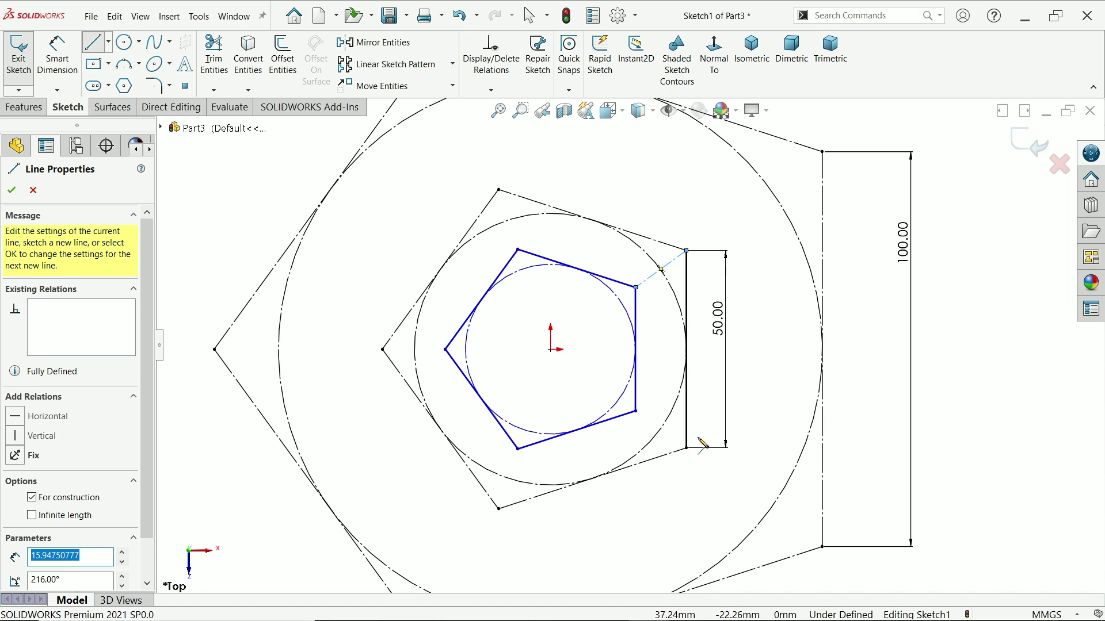
{"action": "left_click", "coordinate": [687, 448]}
{"action": "double_click", "coordinate": [635, 411]}
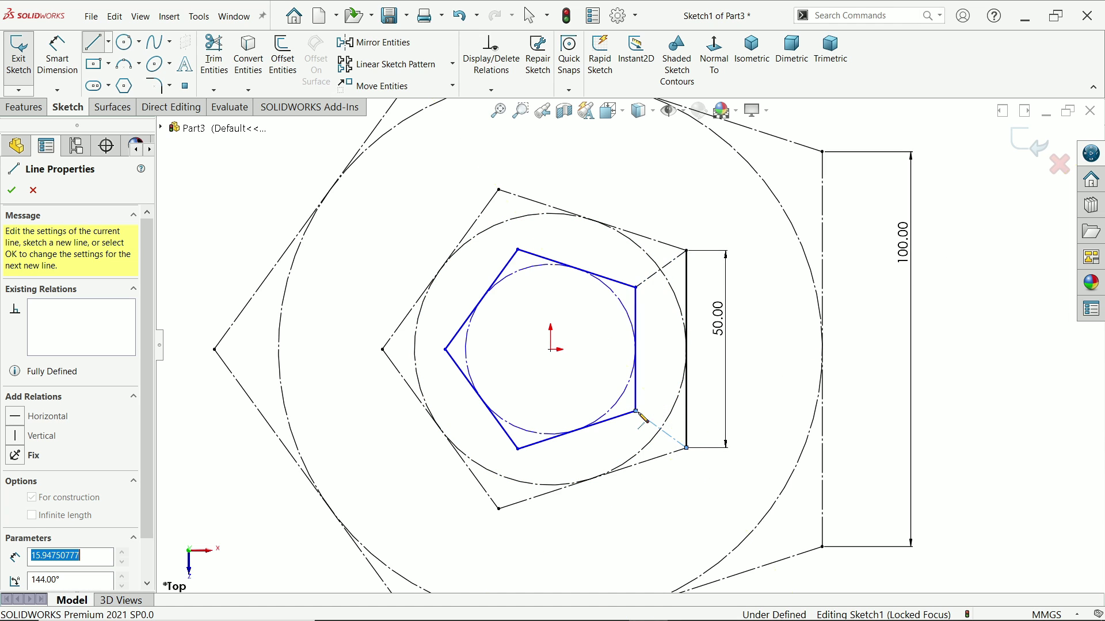
{"action": "right_click", "coordinate": [242, 231]}
{"action": "left_click", "coordinate": [295, 239]}
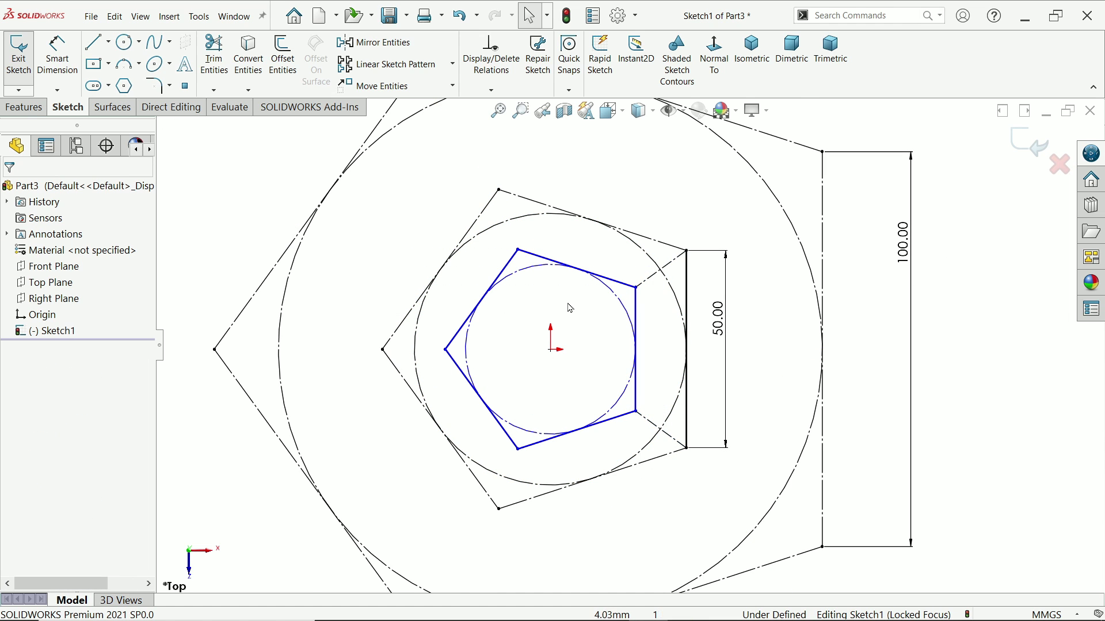
{"action": "scroll", "coordinate": [564, 305], "scroll_direction": "down", "scroll_amount": 1}
Make the upper centerline equal to the inner pentagon's side and exit the sketch
{"action": "left_click", "coordinate": [675, 277]}
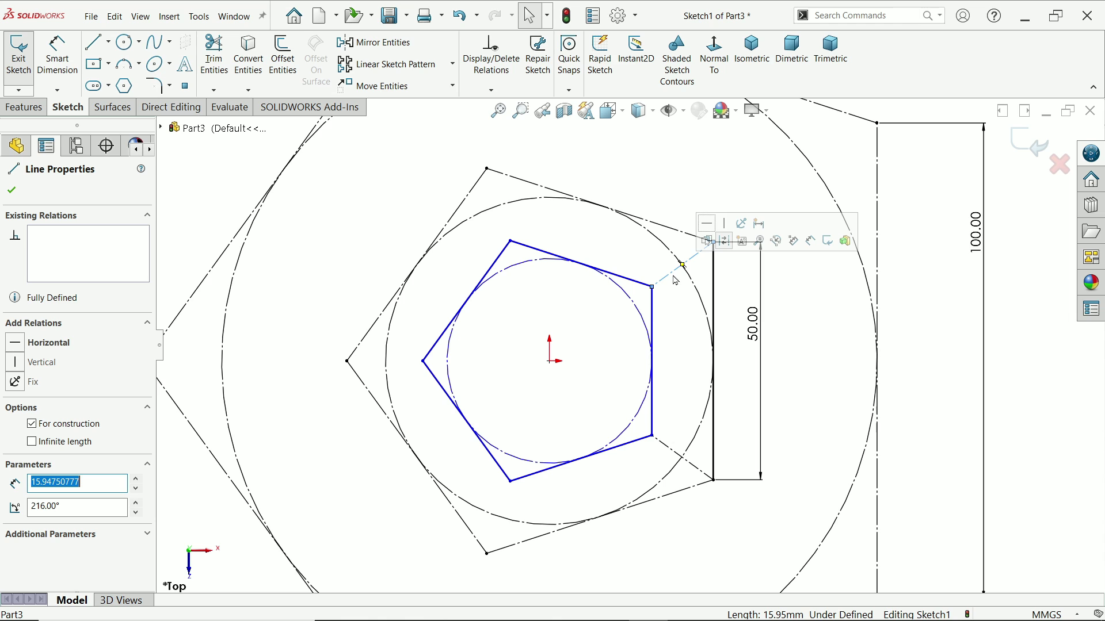
{"action": "left_click", "coordinate": [652, 315], "text": "ctrl"}
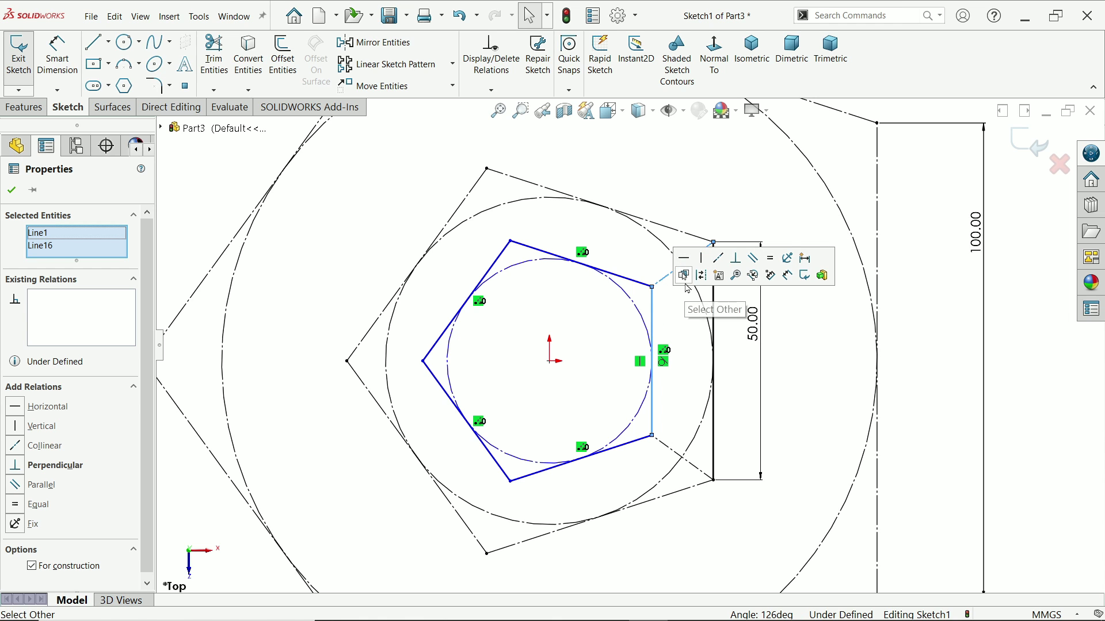
{"action": "left_click", "coordinate": [770, 258]}
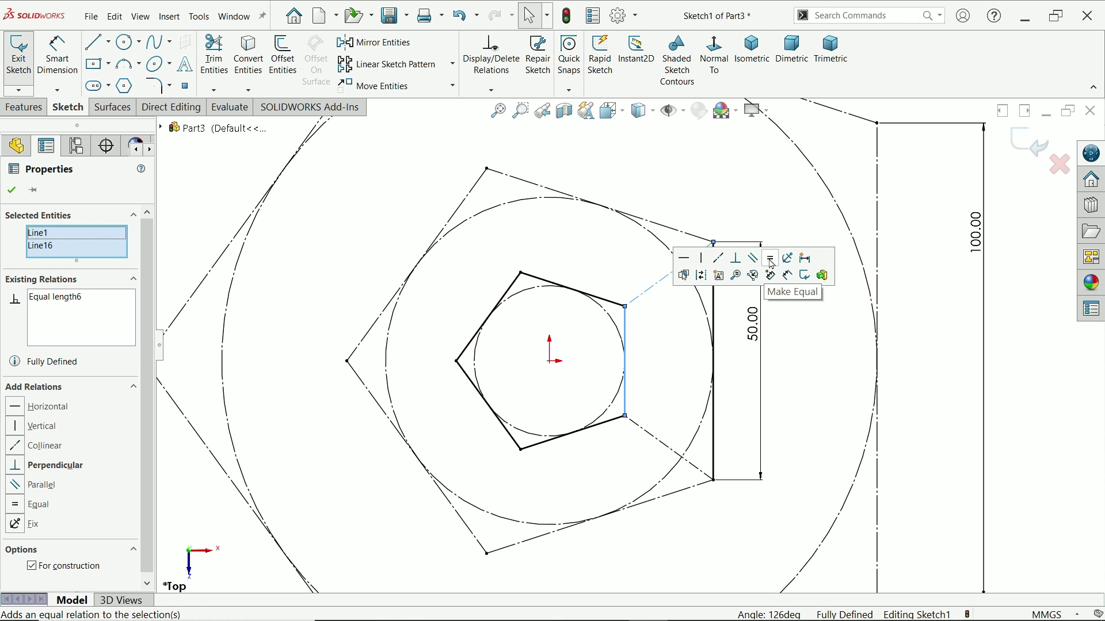
{"action": "scroll", "coordinate": [620, 270], "scroll_direction": "up", "scroll_amount": 2}
{"action": "left_click", "coordinate": [356, 208]}
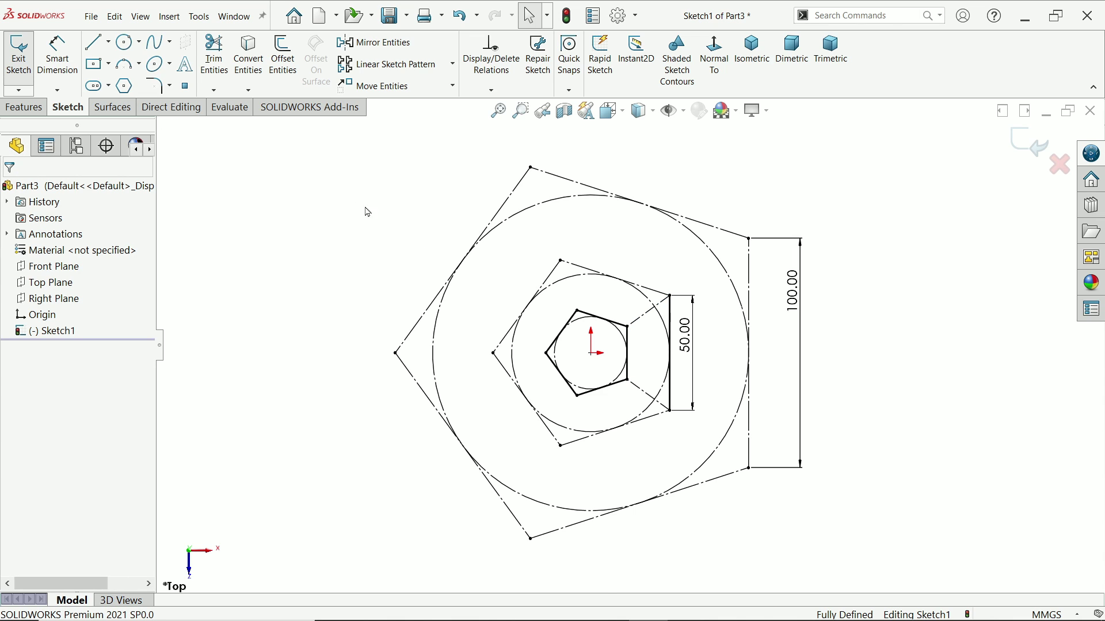
{"action": "left_click", "coordinate": [1030, 142]}
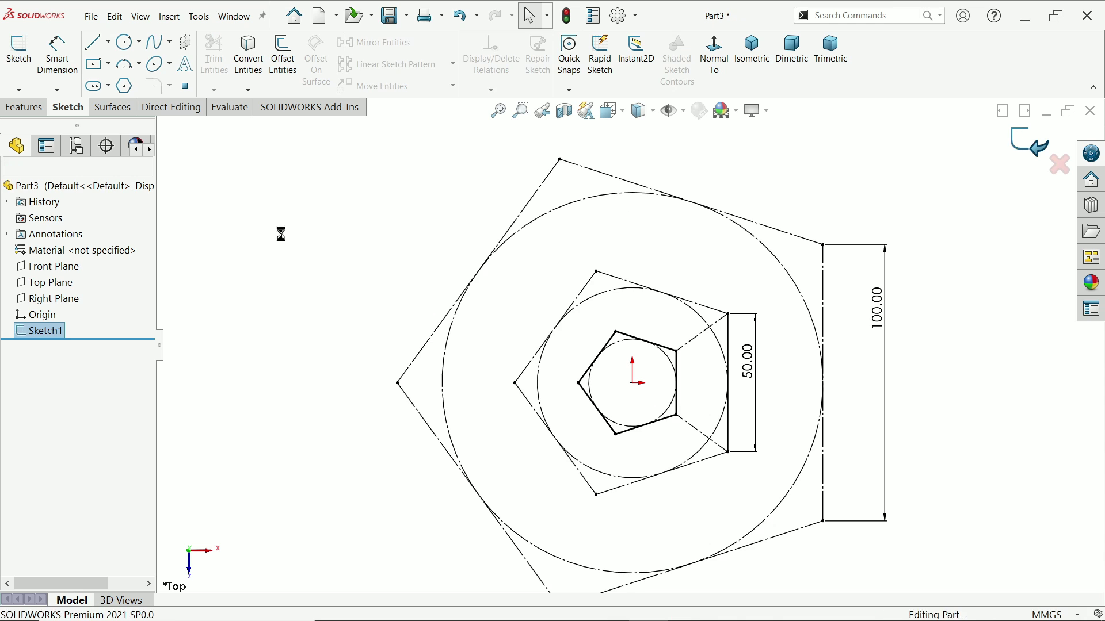
On the Front Plane, sketch a vertical centerline up to an apex plus a slanted centerline
{"action": "left_click", "coordinate": [49, 265]}
{"action": "left_click", "coordinate": [57, 250]}
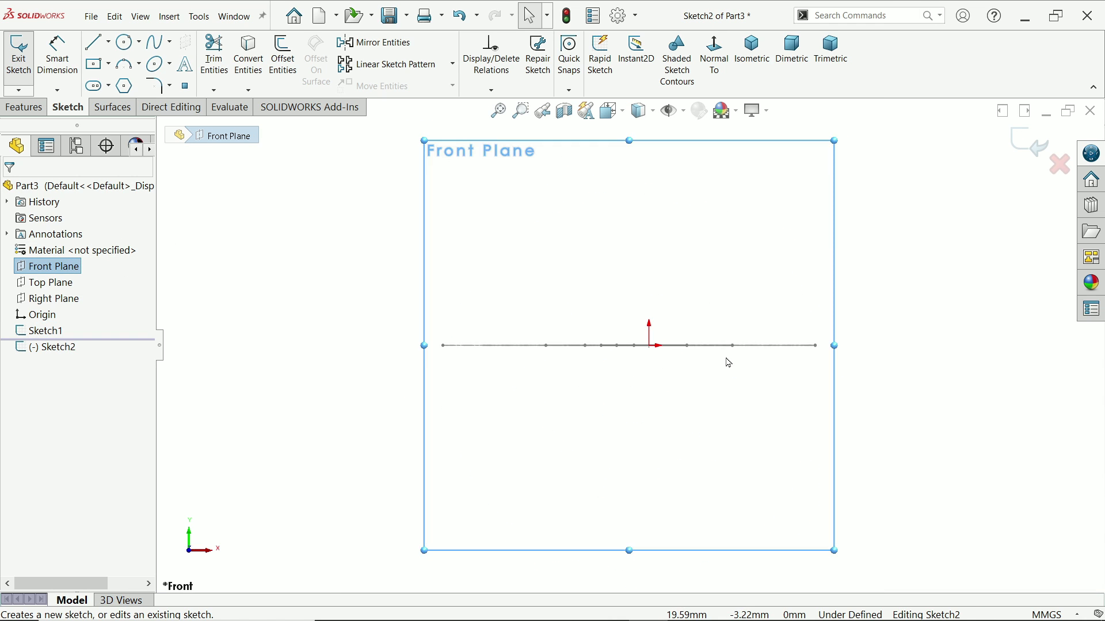
{"action": "left_click", "coordinate": [109, 44]}
{"action": "left_click", "coordinate": [121, 76]}
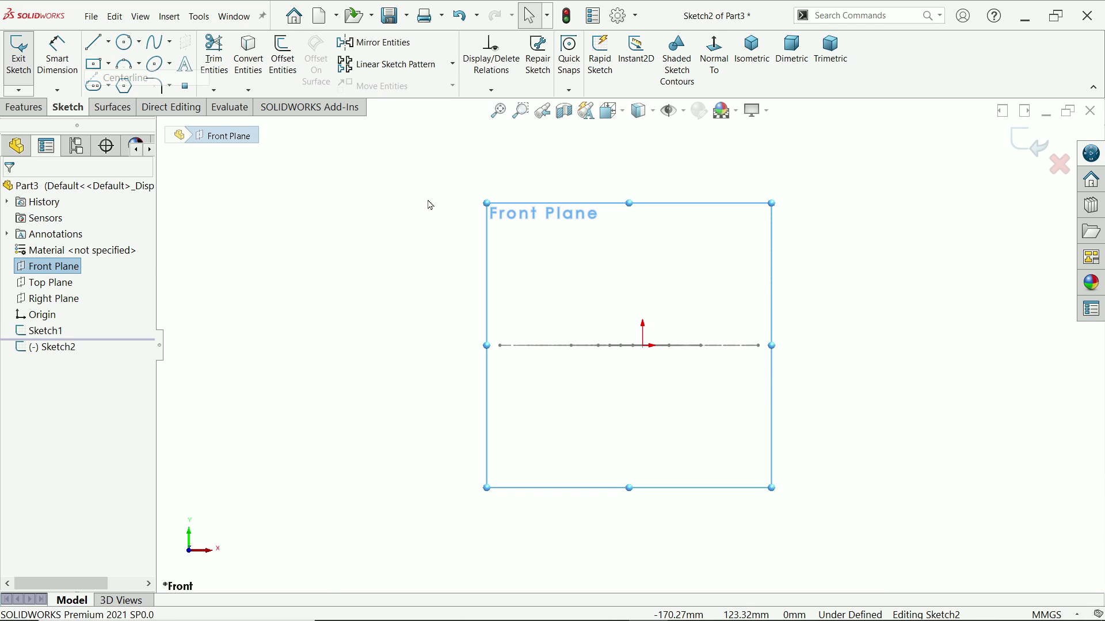
{"action": "scroll", "coordinate": [762, 293], "scroll_direction": "down", "scroll_amount": 2}
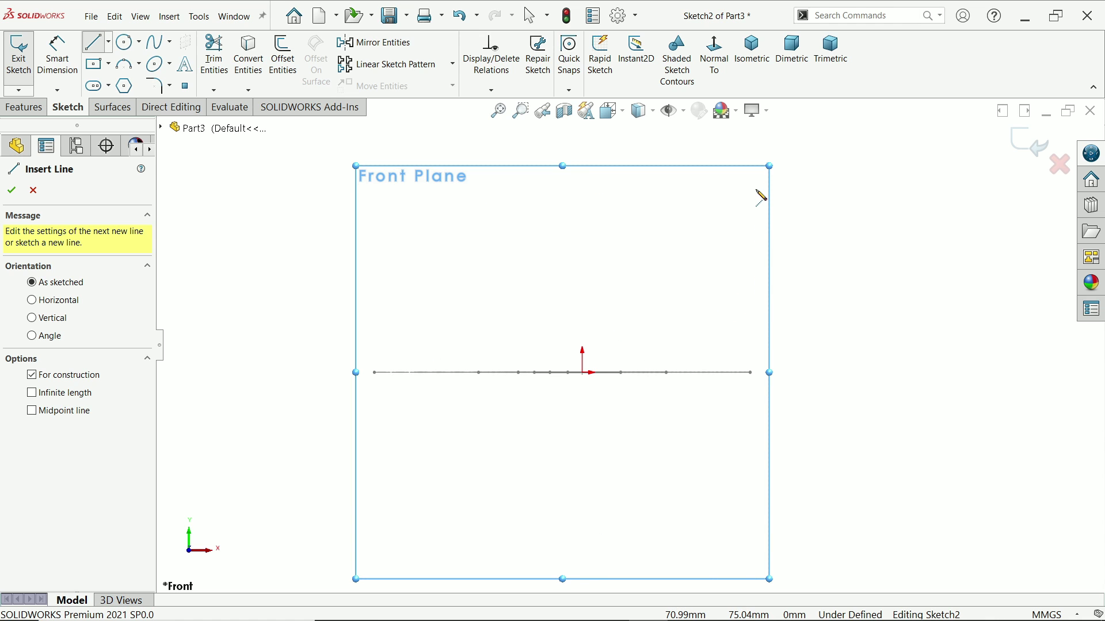
{"action": "left_click", "coordinate": [750, 373]}
{"action": "left_click_drag", "start_coordinate": [750, 372], "coordinate": [752, 187]}
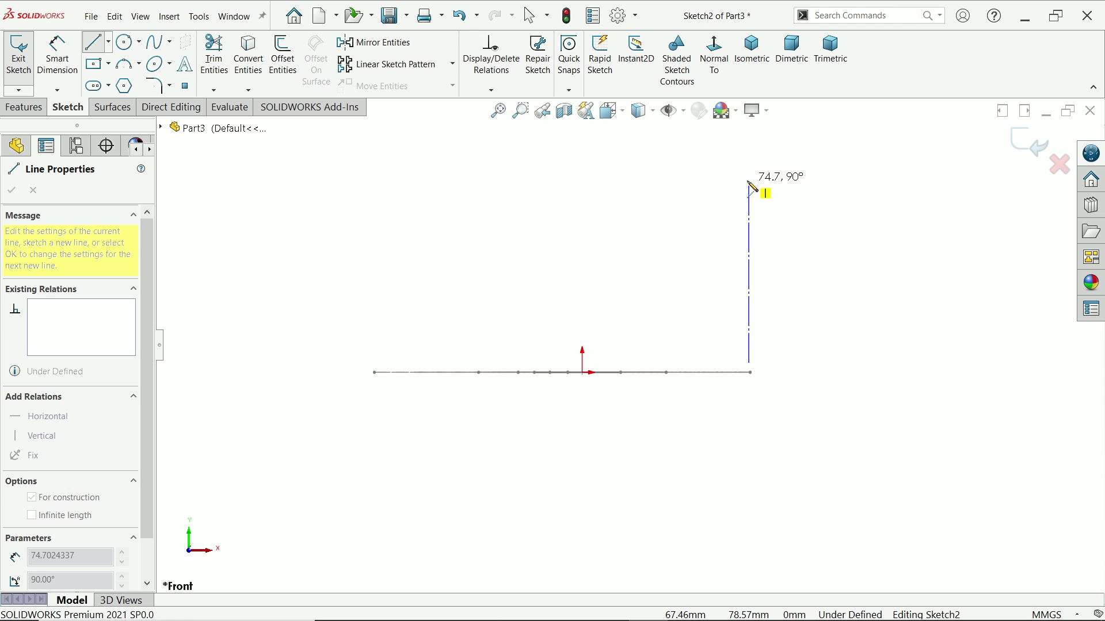
{"action": "left_click", "coordinate": [749, 181]}
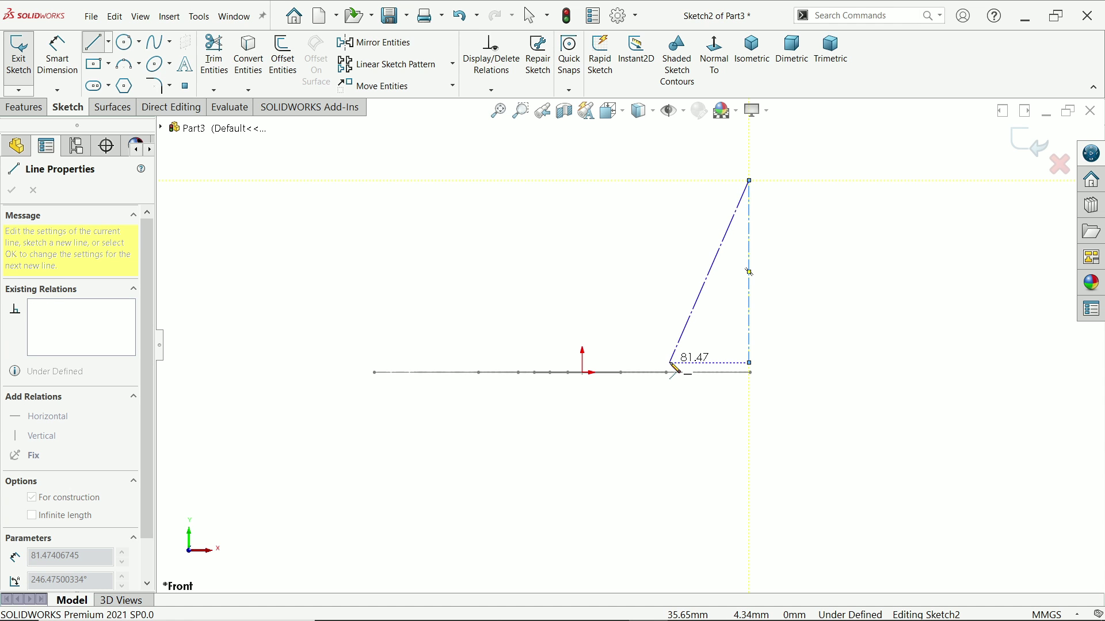
{"action": "right_click", "coordinate": [668, 304]}
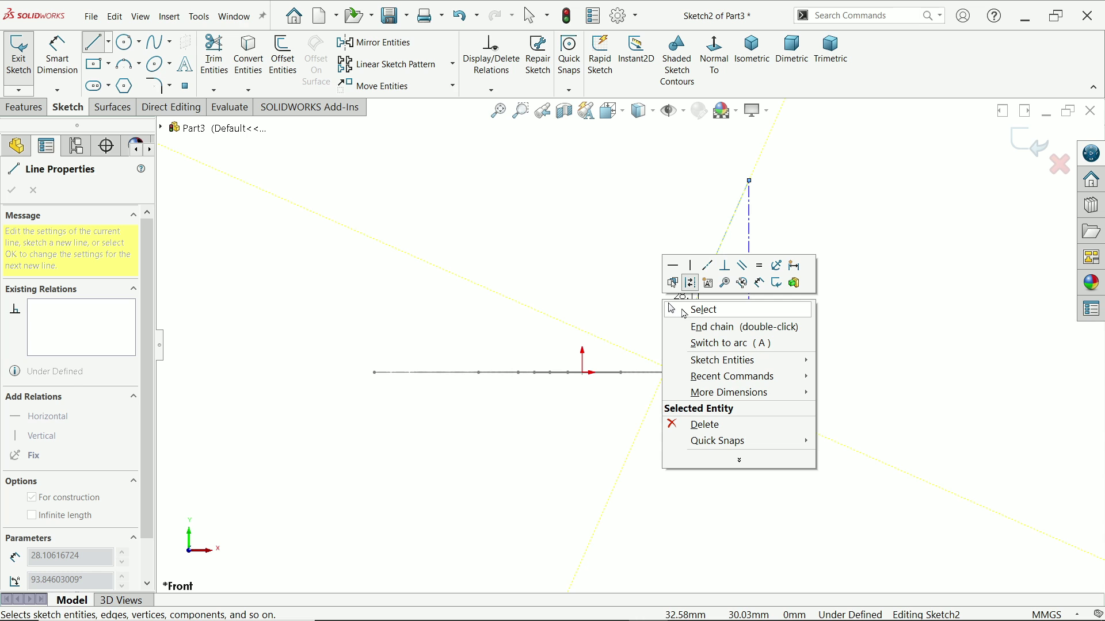
{"action": "left_click", "coordinate": [684, 312]}
Pierce the centerlines' lower ends onto the outer and inner pentagon edges of Sketch1
{"action": "middle_click_drag", "start_coordinate": [653, 301], "coordinate": [632, 384]}
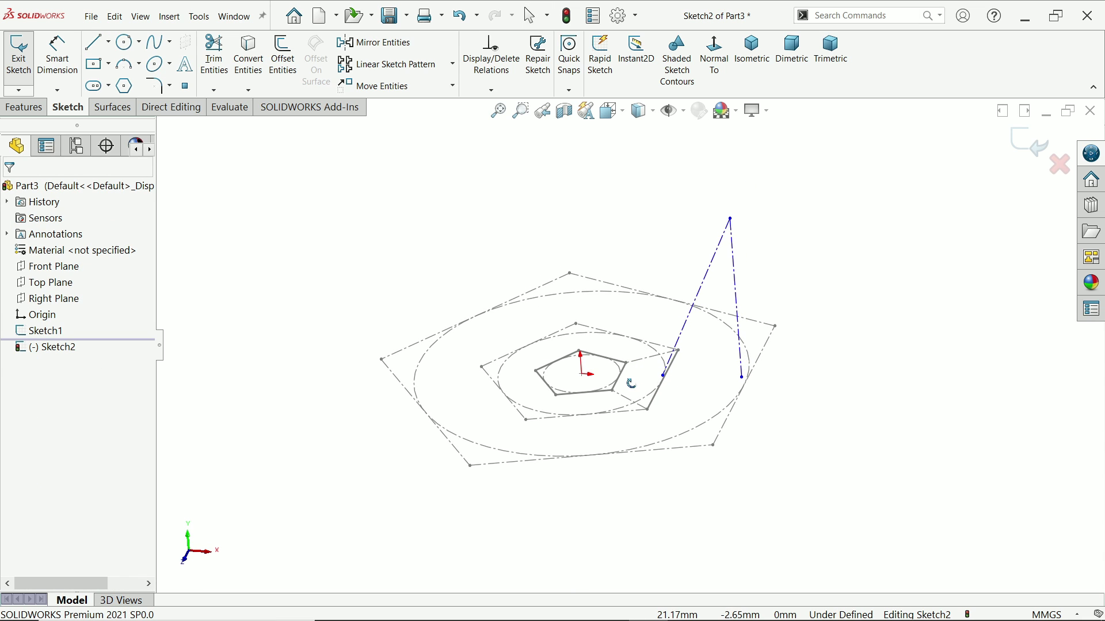
{"action": "scroll", "coordinate": [707, 384], "scroll_direction": "down", "scroll_amount": 3}
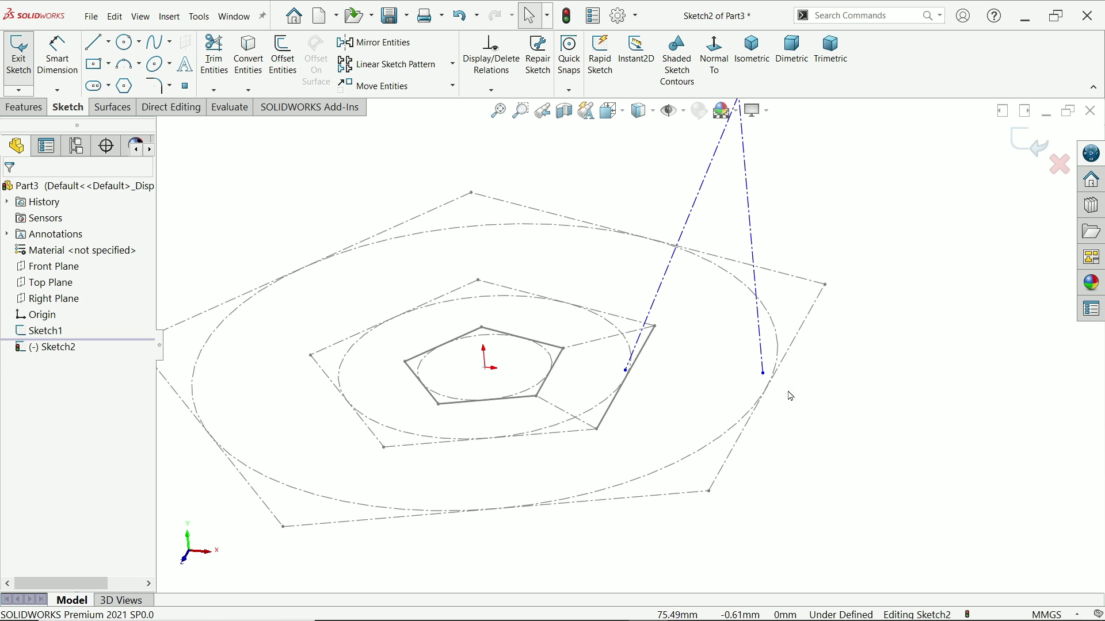
{"action": "left_click", "coordinate": [764, 373]}
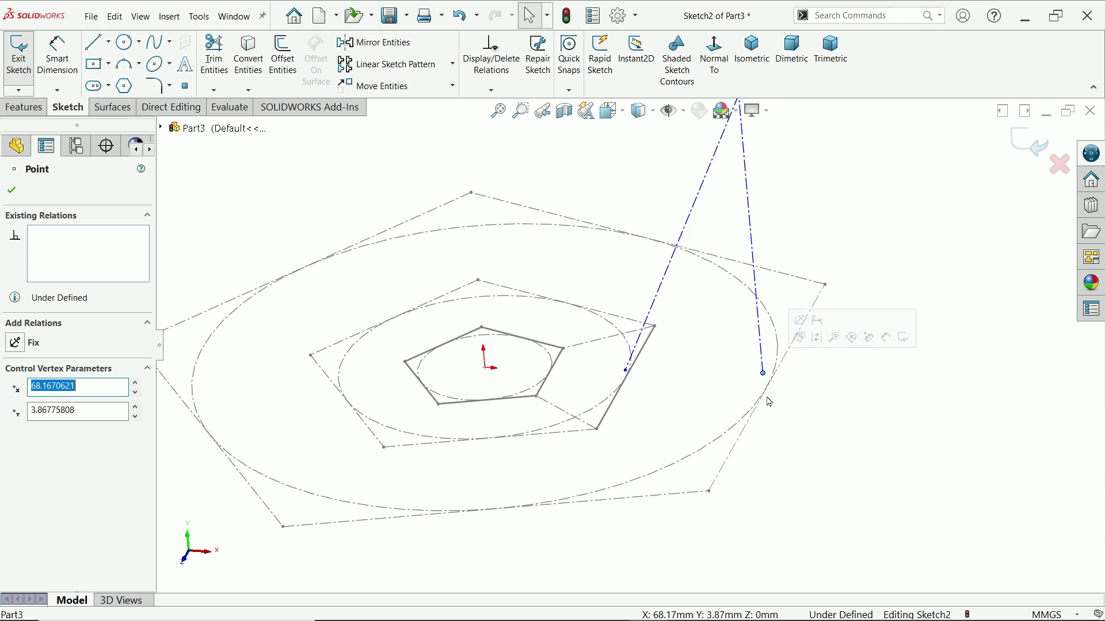
{"action": "left_click", "coordinate": [754, 425], "text": "ctrl"}
{"action": "left_click", "coordinate": [789, 376]}
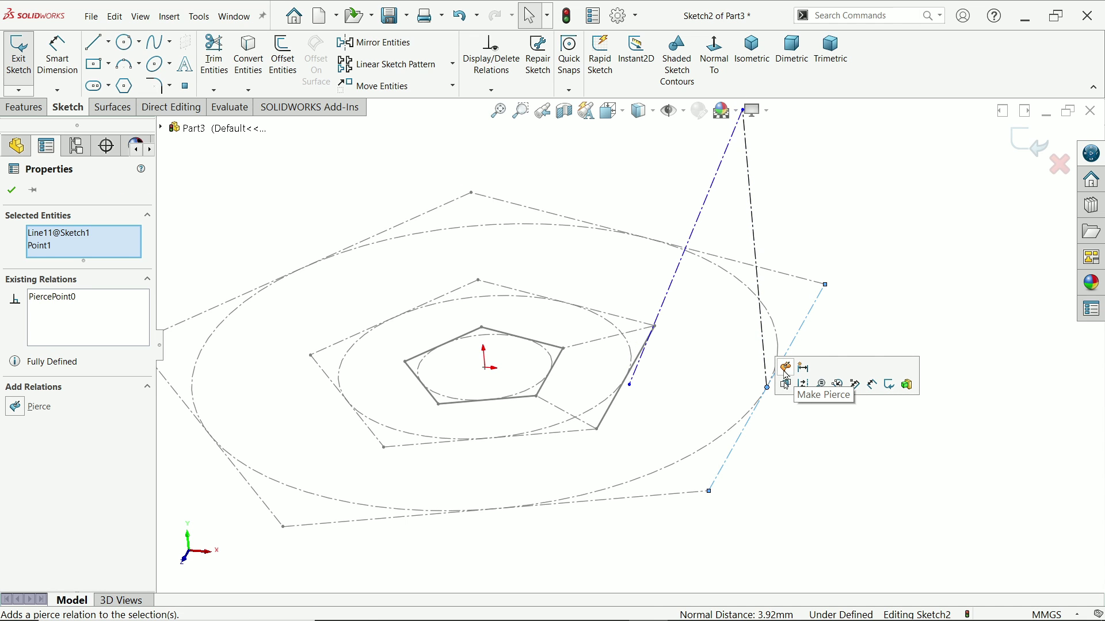
{"action": "left_click", "coordinate": [620, 401]}
{"action": "left_click", "coordinate": [631, 385], "text": "ctrl"}
{"action": "left_click", "coordinate": [666, 350]}
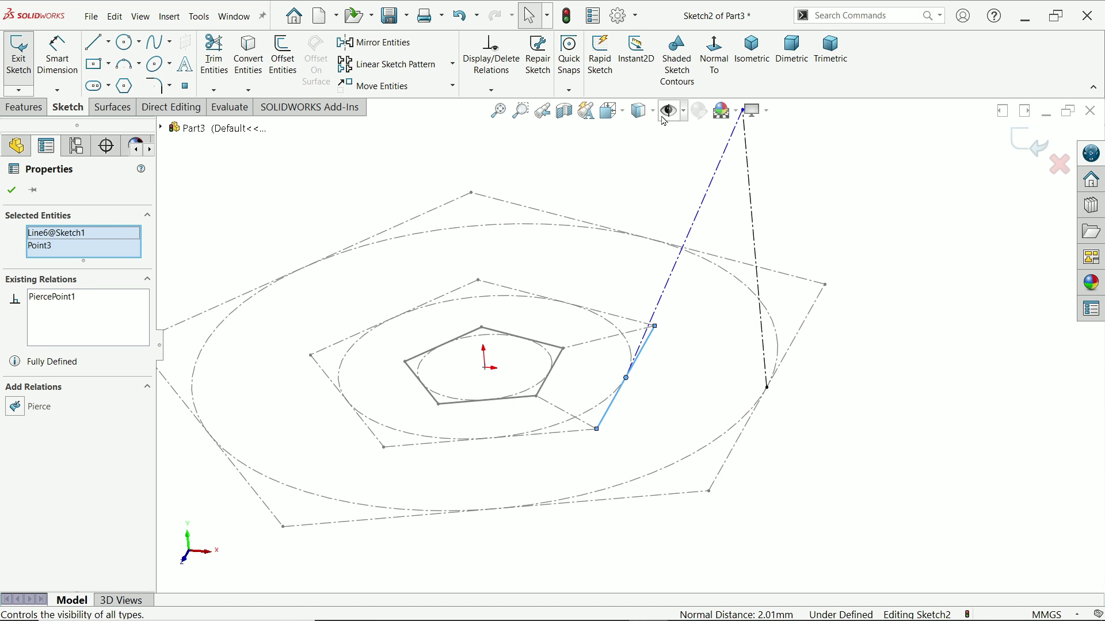
{"action": "mouse_move", "coordinate": [809, 244]}
{"action": "middle_mouse_down"}
{"action": "mouse_move", "coordinate": [806, 257]}
{"action": "mouse_move", "coordinate": [839, 168]}
{"action": "mouse_move", "coordinate": [849, 219]}
{"action": "mouse_move", "coordinate": [834, 225]}
{"action": "middle_mouse_up"}
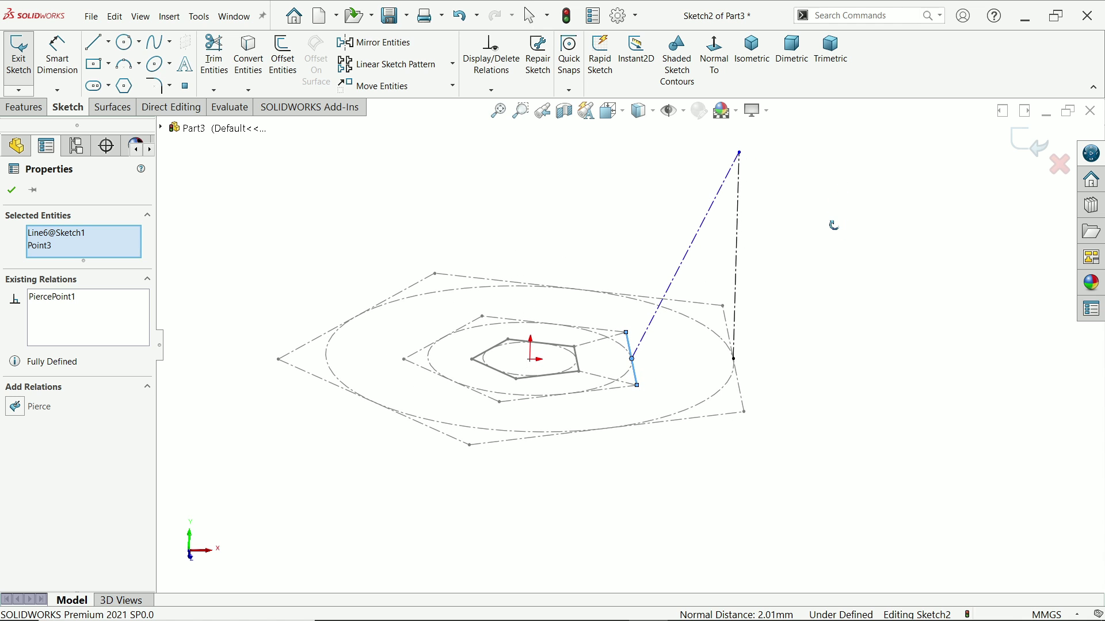
Draw a hexagon centred at the apex with the pierced point at its lower edge's midpoint
{"action": "left_click", "coordinate": [125, 89]}
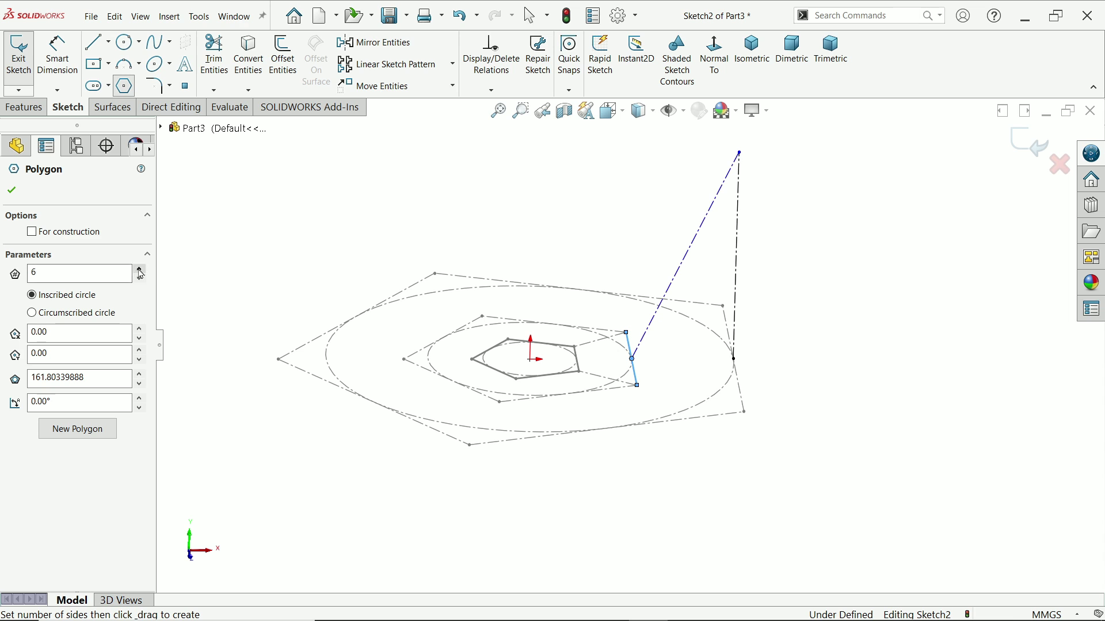
{"action": "mouse_move", "coordinate": [741, 153]}
{"action": "left_mouse_down"}
{"action": "mouse_move", "coordinate": [655, 372]}
{"action": "mouse_move", "coordinate": [663, 384]}
{"action": "mouse_move", "coordinate": [691, 384]}
{"action": "left_mouse_up"}
{"action": "right_click", "coordinate": [815, 252]}
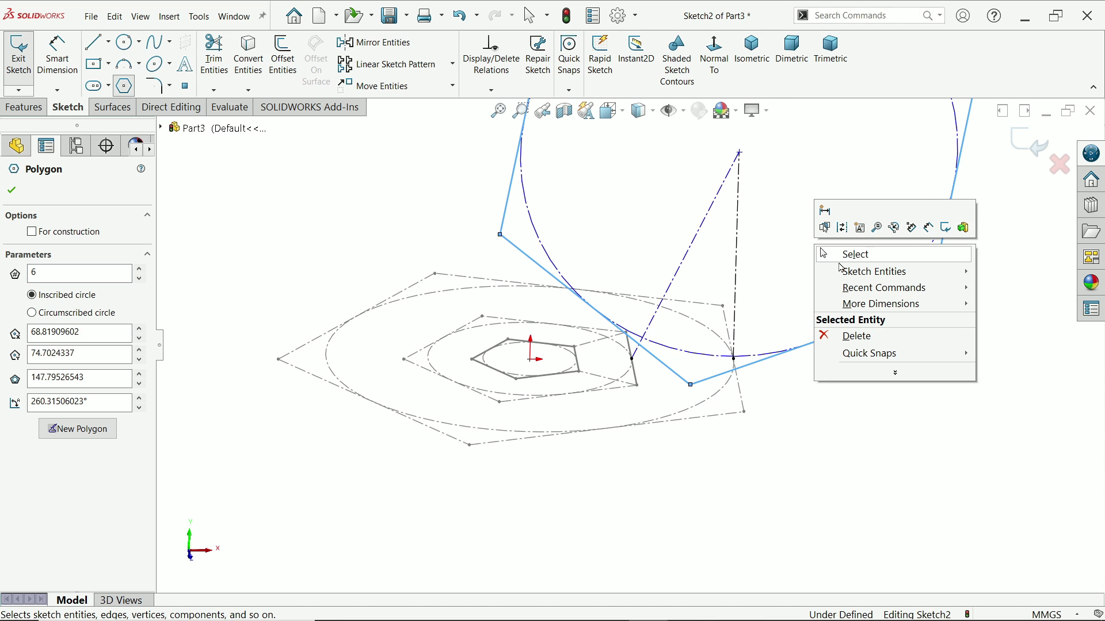
{"action": "left_click", "coordinate": [846, 256]}
{"action": "scroll", "coordinate": [616, 275], "scroll_direction": "down", "scroll_amount": 4}
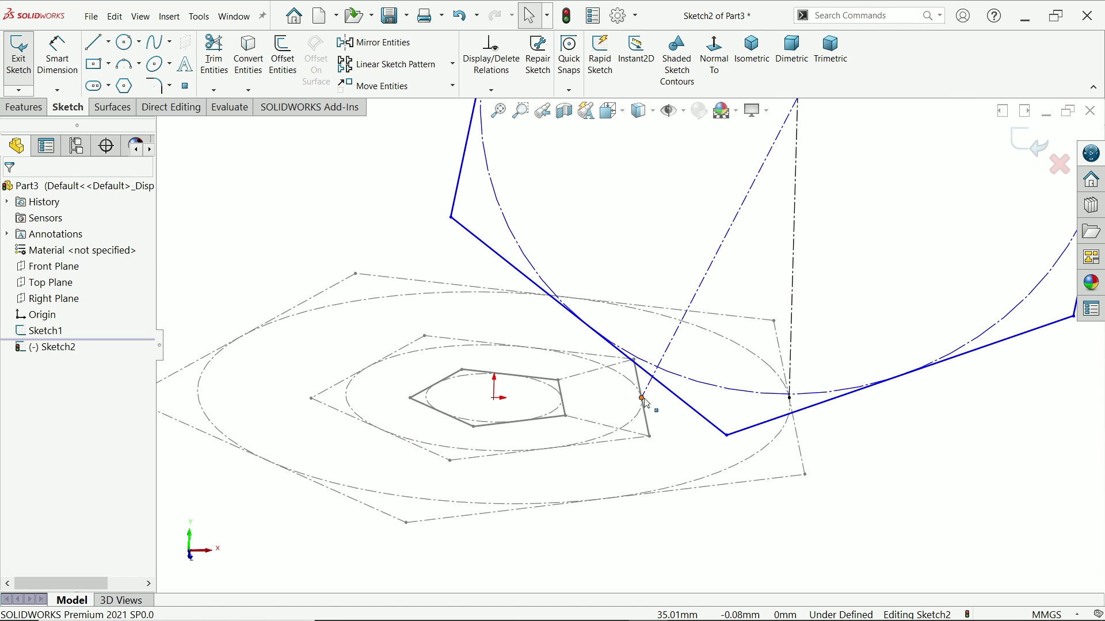
{"action": "left_click", "coordinate": [644, 400]}
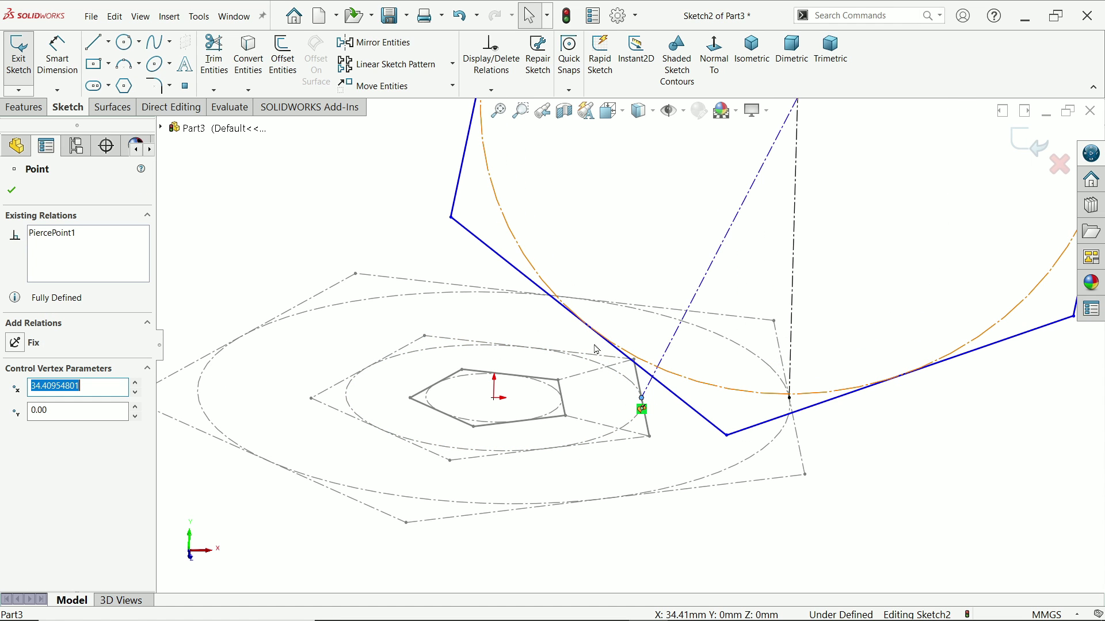
{"action": "left_click", "coordinate": [661, 387], "text": "ctrl"}
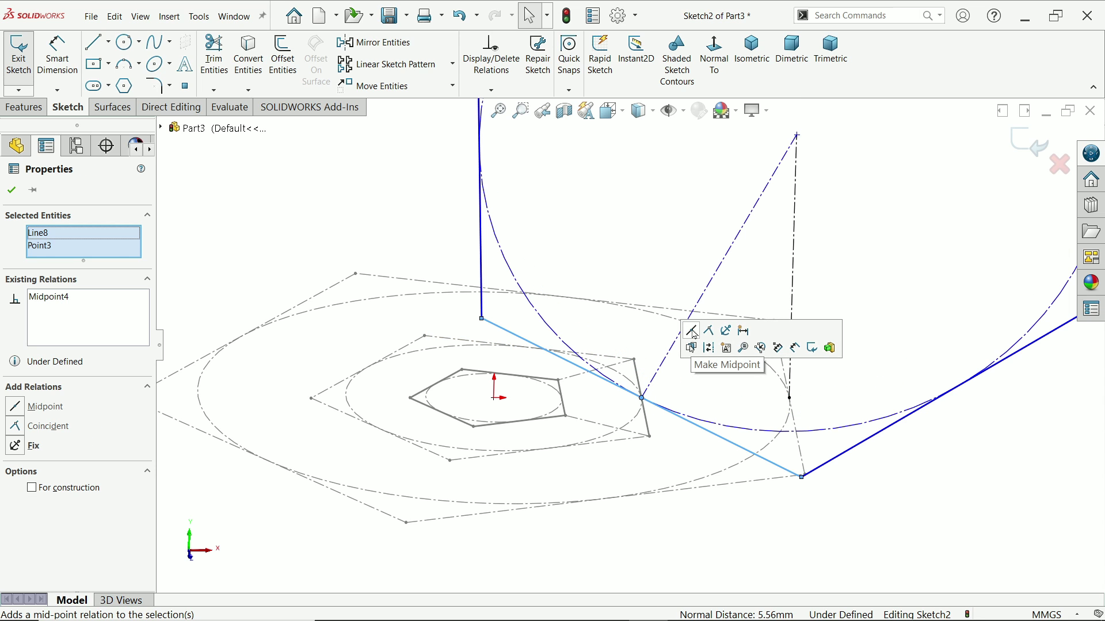
{"action": "left_click", "coordinate": [692, 332]}
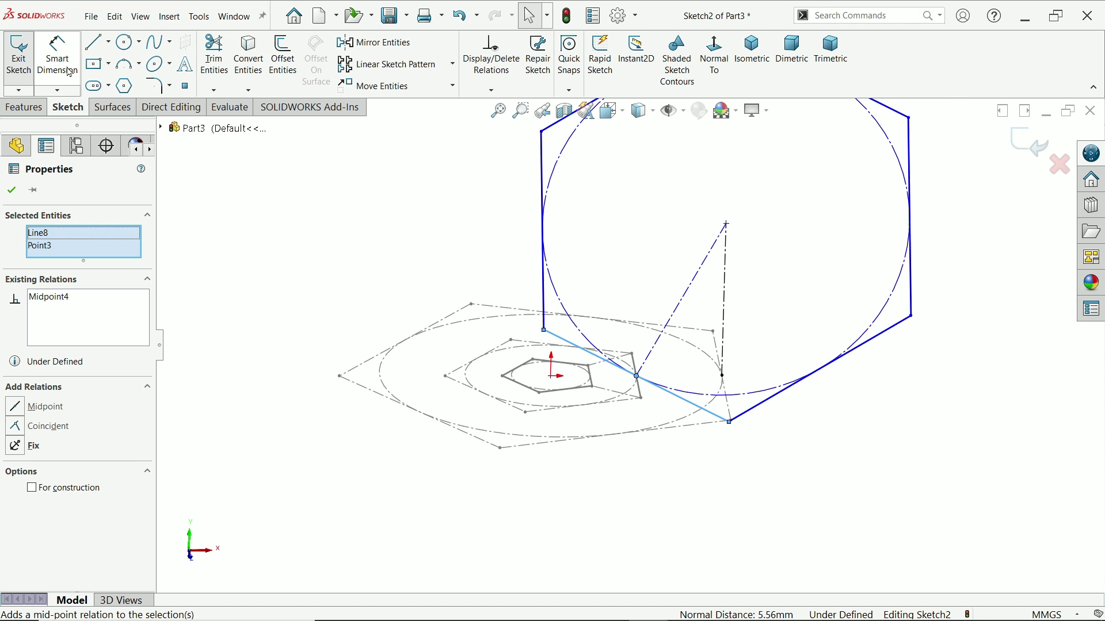
Dimension a hexagon edge to 50 mm, make hexagon and circle construction, then exit
{"action": "left_click", "coordinate": [56, 52]}
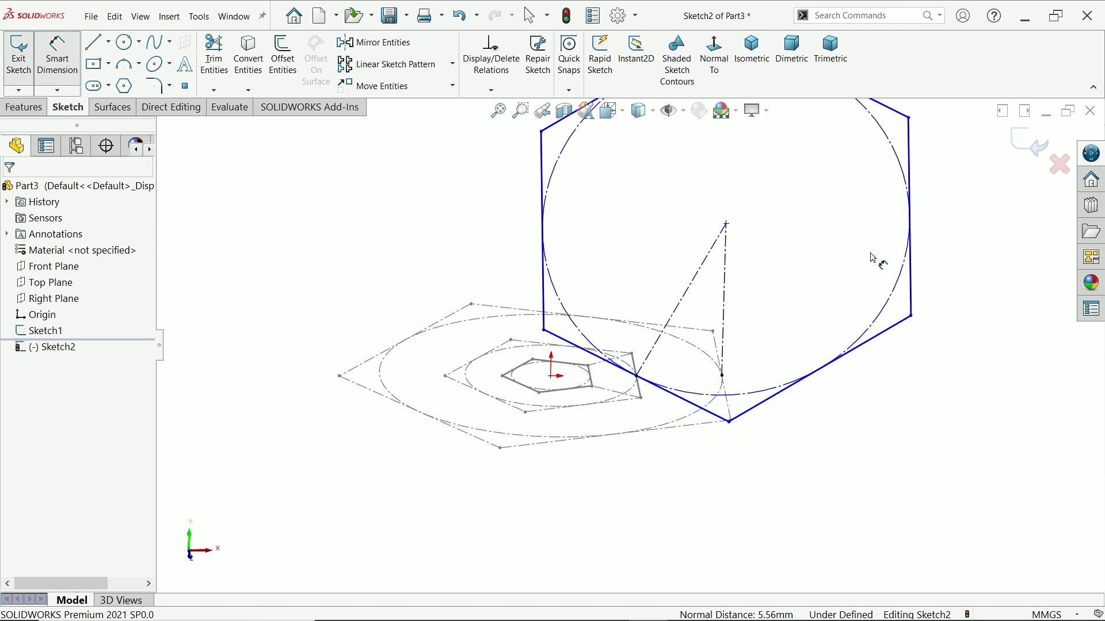
{"action": "left_click", "coordinate": [934, 265]}
{"action": "left_click", "coordinate": [958, 233]}
{"action": "key", "text": "Return"}
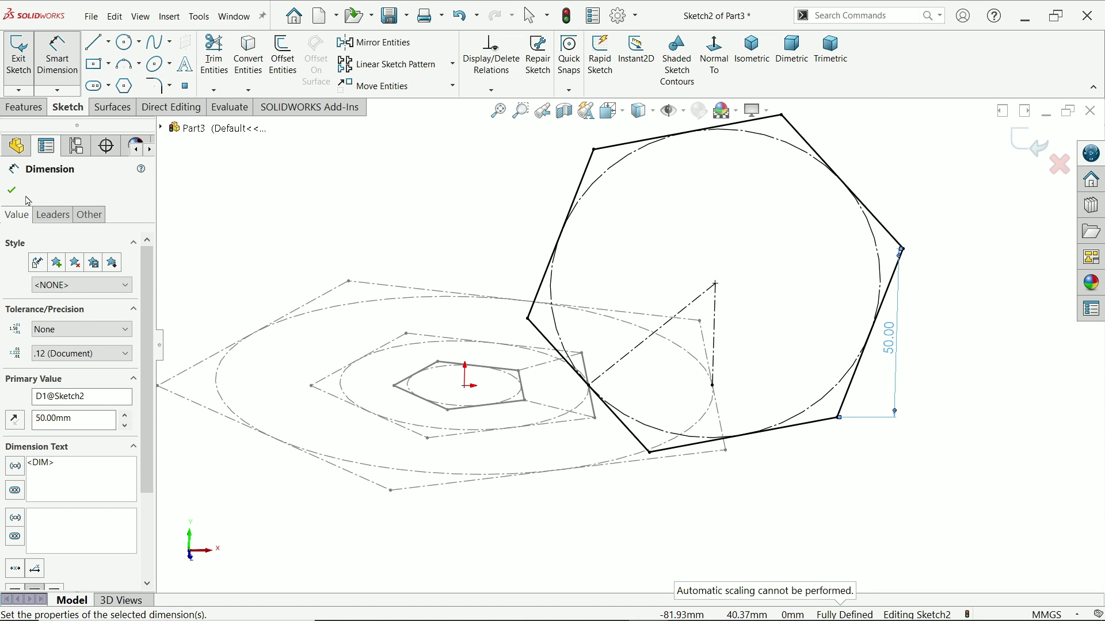
{"action": "key", "text": "Escape"}
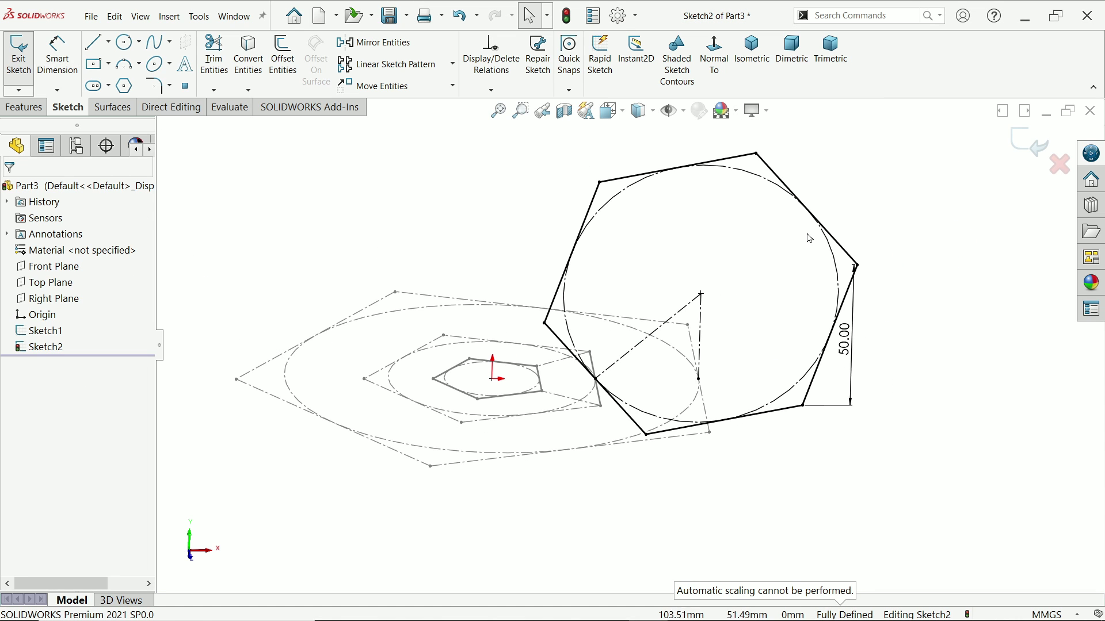
{"action": "mouse_move", "coordinate": [865, 158]}
{"action": "left_mouse_down"}
{"action": "mouse_move", "coordinate": [556, 470]}
{"action": "mouse_move", "coordinate": [477, 525]}
{"action": "left_mouse_up"}
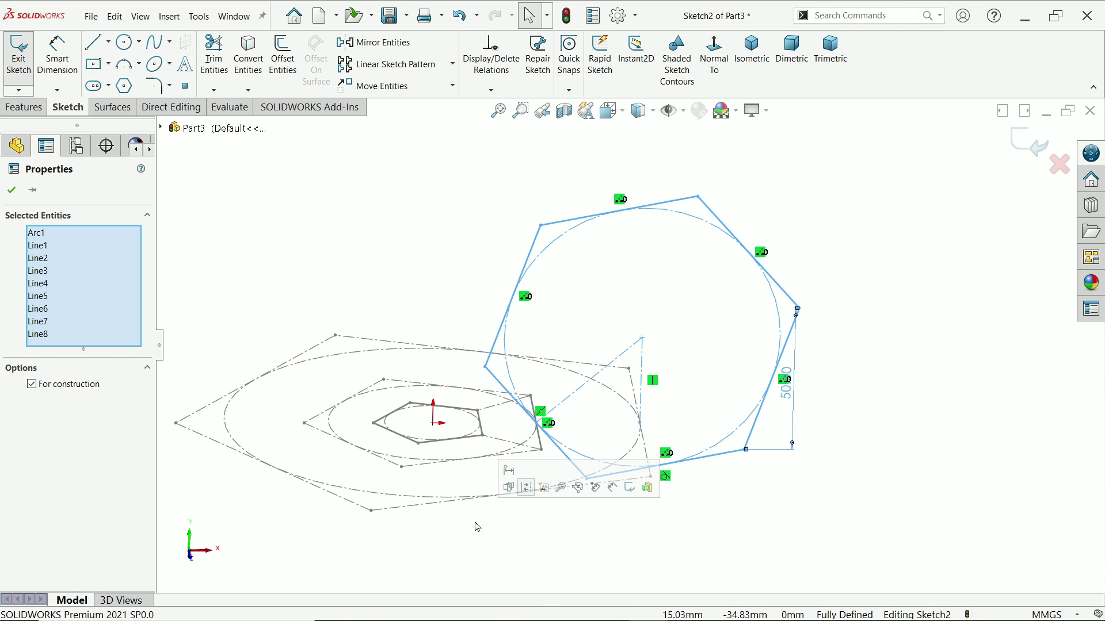
{"action": "left_click", "coordinate": [32, 385]}
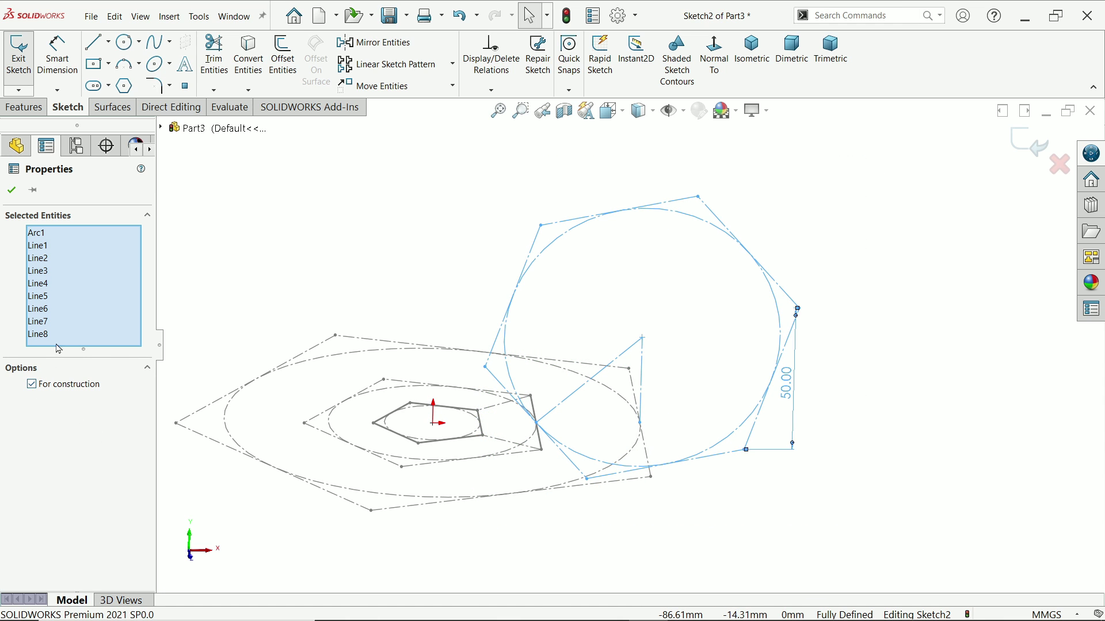
{"action": "left_click", "coordinate": [11, 192]}
{"action": "mouse_move", "coordinate": [482, 272]}
{"action": "middle_mouse_down"}
{"action": "mouse_move", "coordinate": [710, 301]}
{"action": "mouse_move", "coordinate": [690, 351]}
{"action": "mouse_move", "coordinate": [685, 343]}
{"action": "middle_mouse_up"}
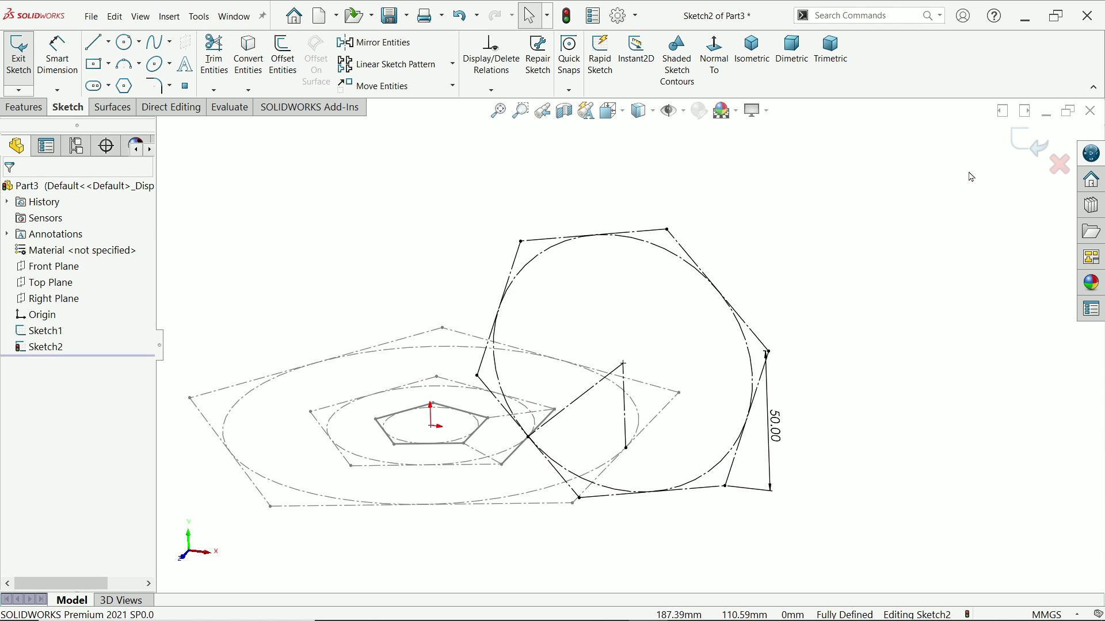
{"action": "left_click", "coordinate": [1029, 146]}
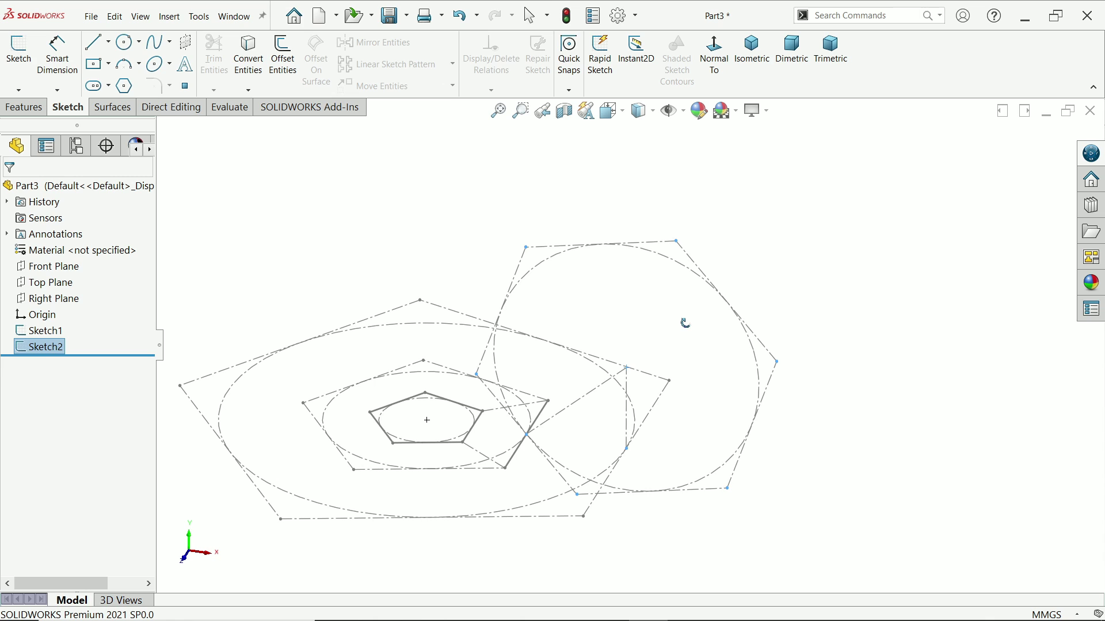
Start a new reference plane referencing two lines of Sketch2
{"action": "left_click", "coordinate": [845, 300]}
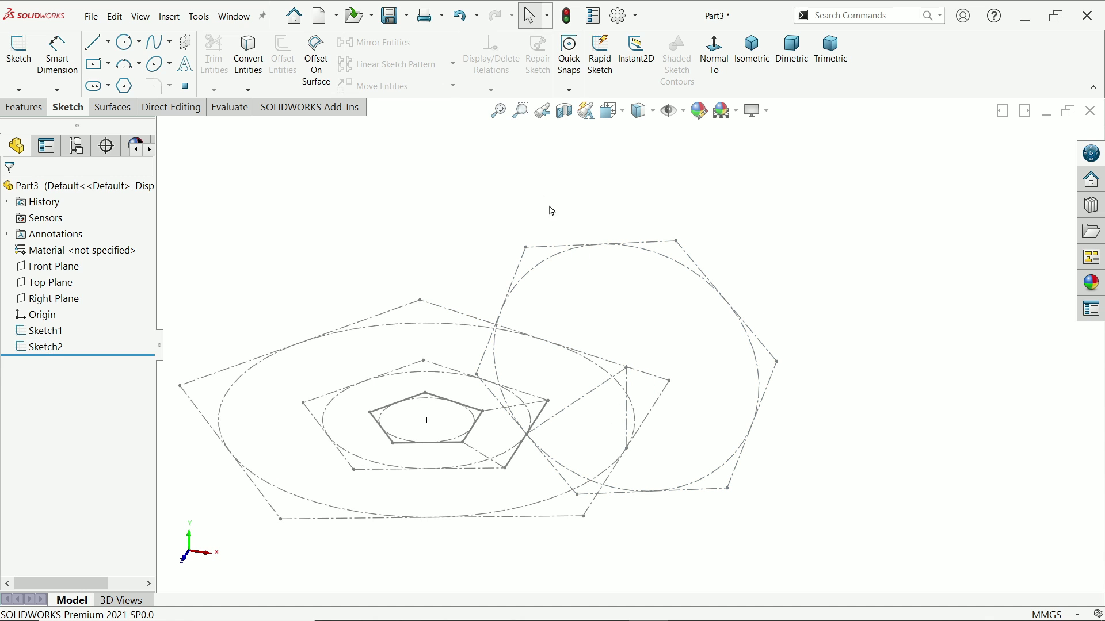
{"action": "left_click", "coordinate": [17, 109]}
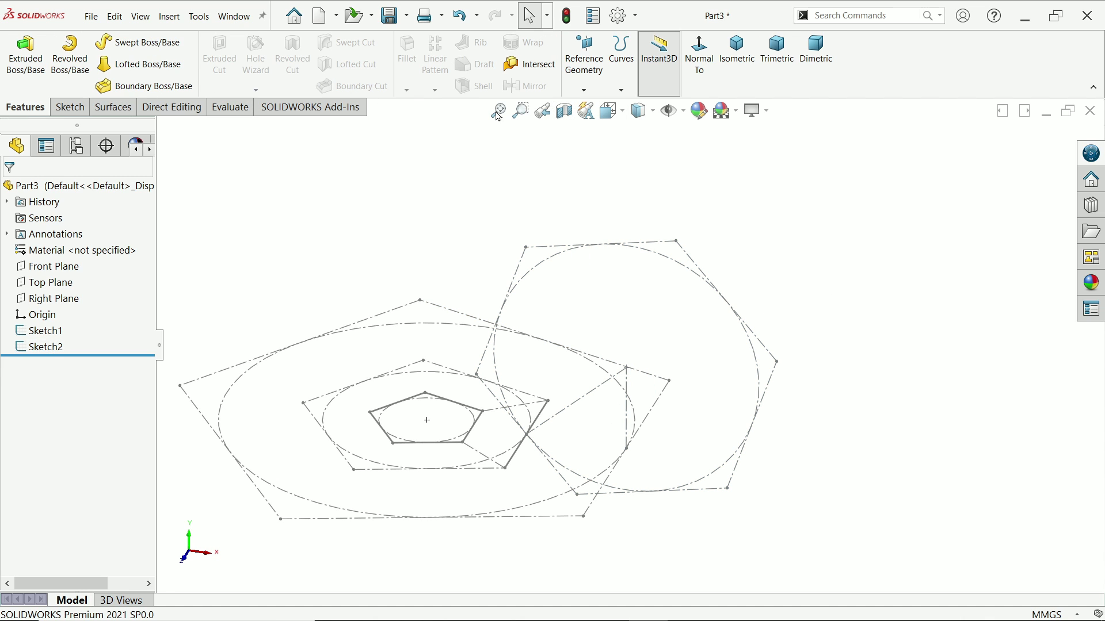
{"action": "left_click", "coordinate": [583, 90]}
{"action": "left_click", "coordinate": [574, 105]}
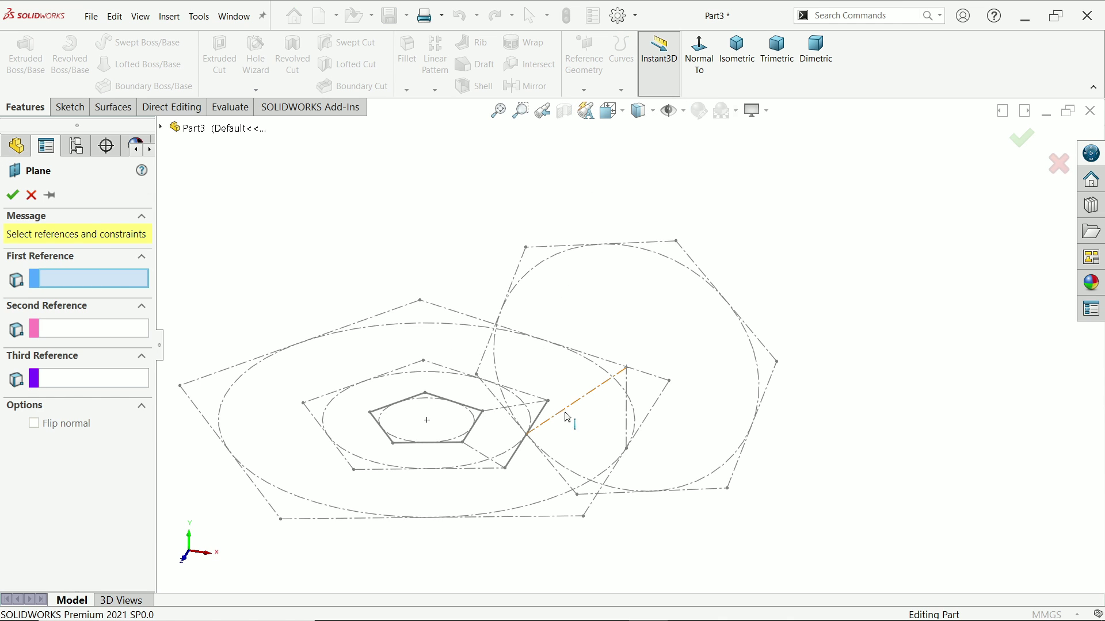
{"action": "scroll", "coordinate": [553, 439], "scroll_direction": "down", "scroll_amount": 2}
{"action": "left_click", "coordinate": [565, 482]}
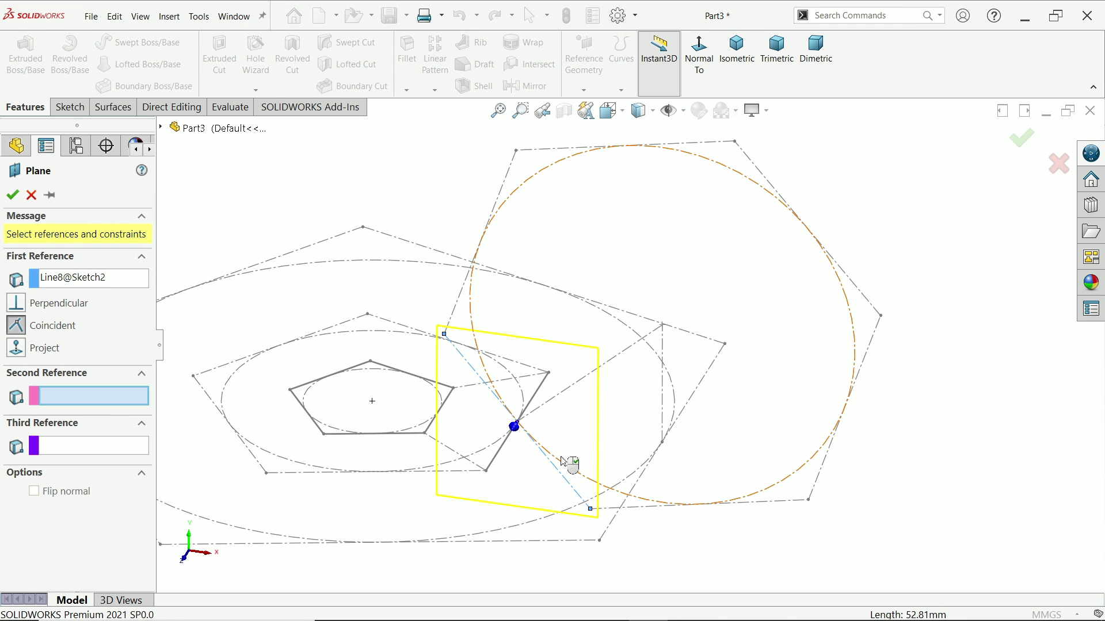
{"action": "left_click", "coordinate": [610, 367]}
Set one line Perpendicular and the other Coincident, creating Plane1
{"action": "mouse_move", "coordinate": [683, 402]}
{"action": "middle_mouse_down"}
{"action": "mouse_move", "coordinate": [668, 356]}
{"action": "mouse_move", "coordinate": [636, 320]}
{"action": "mouse_move", "coordinate": [653, 354]}
{"action": "middle_mouse_up"}
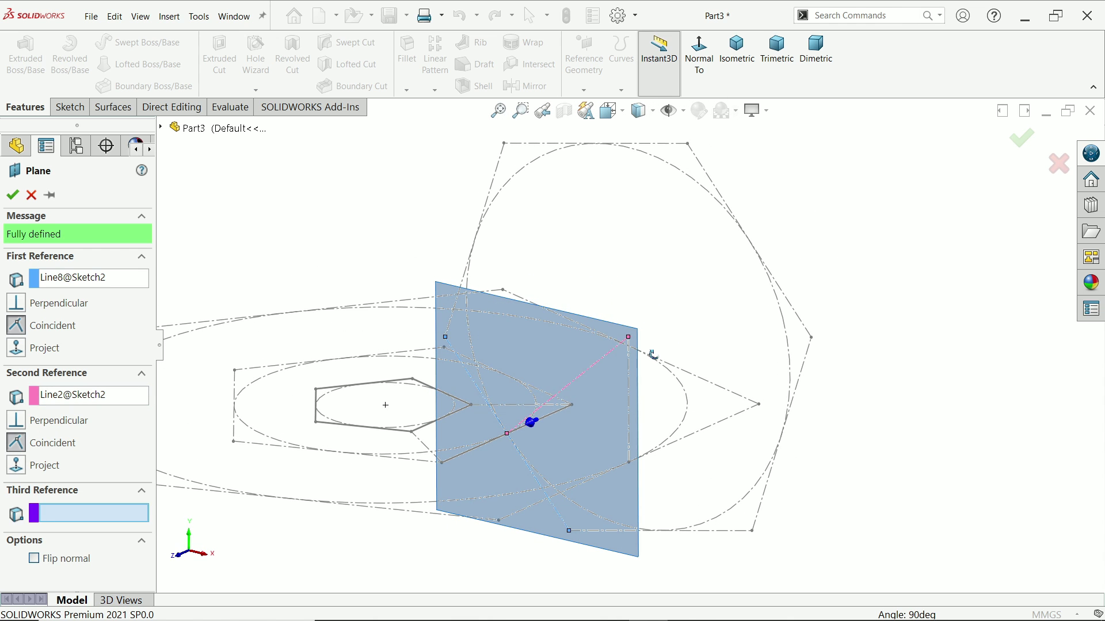
{"action": "left_click", "coordinate": [17, 424]}
{"action": "mouse_move", "coordinate": [717, 364]}
{"action": "middle_mouse_down"}
{"action": "mouse_move", "coordinate": [767, 305]}
{"action": "mouse_move", "coordinate": [735, 340]}
{"action": "mouse_move", "coordinate": [751, 334]}
{"action": "middle_mouse_up"}
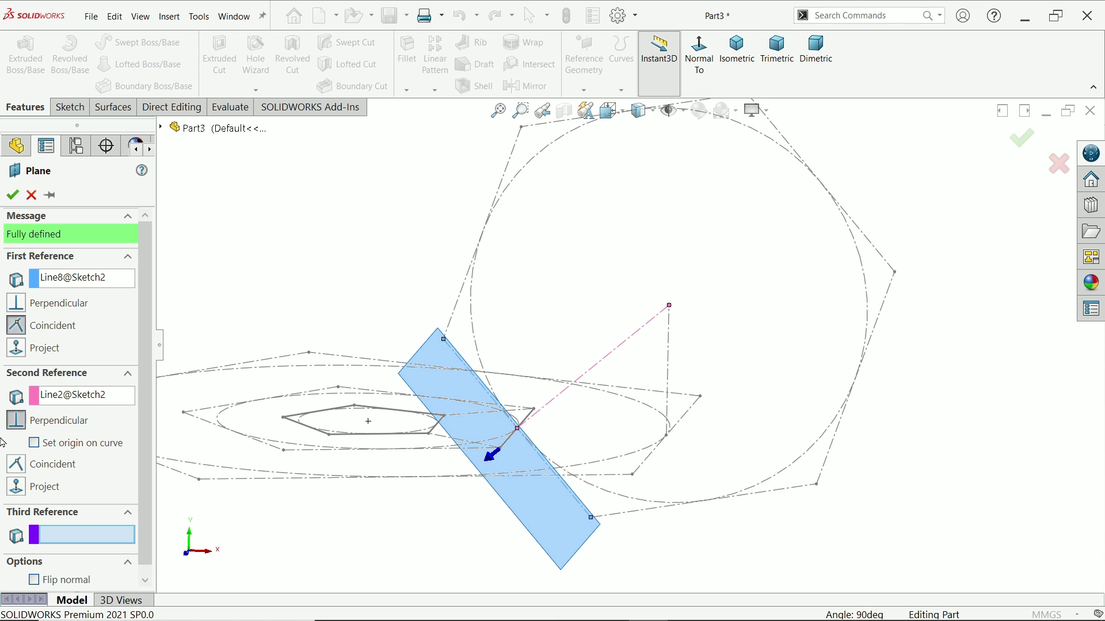
{"action": "left_click", "coordinate": [23, 468]}
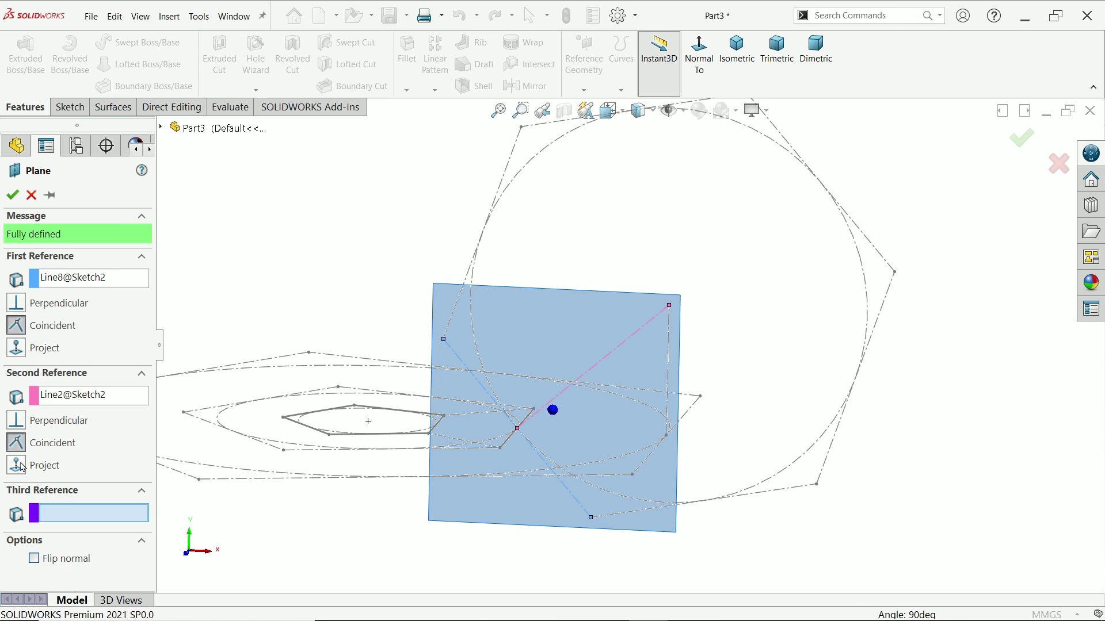
{"action": "left_click", "coordinate": [16, 308]}
{"action": "mouse_move", "coordinate": [679, 322]}
{"action": "middle_mouse_down"}
{"action": "mouse_move", "coordinate": [696, 325]}
{"action": "mouse_move", "coordinate": [703, 356]}
{"action": "middle_mouse_up"}
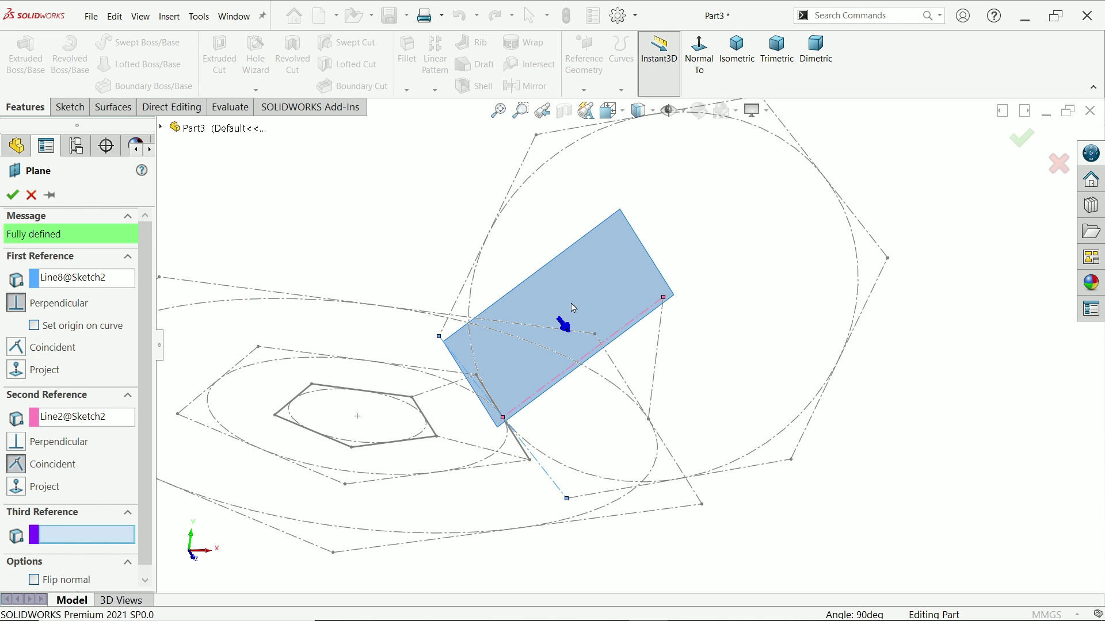
{"action": "left_click", "coordinate": [13, 195]}
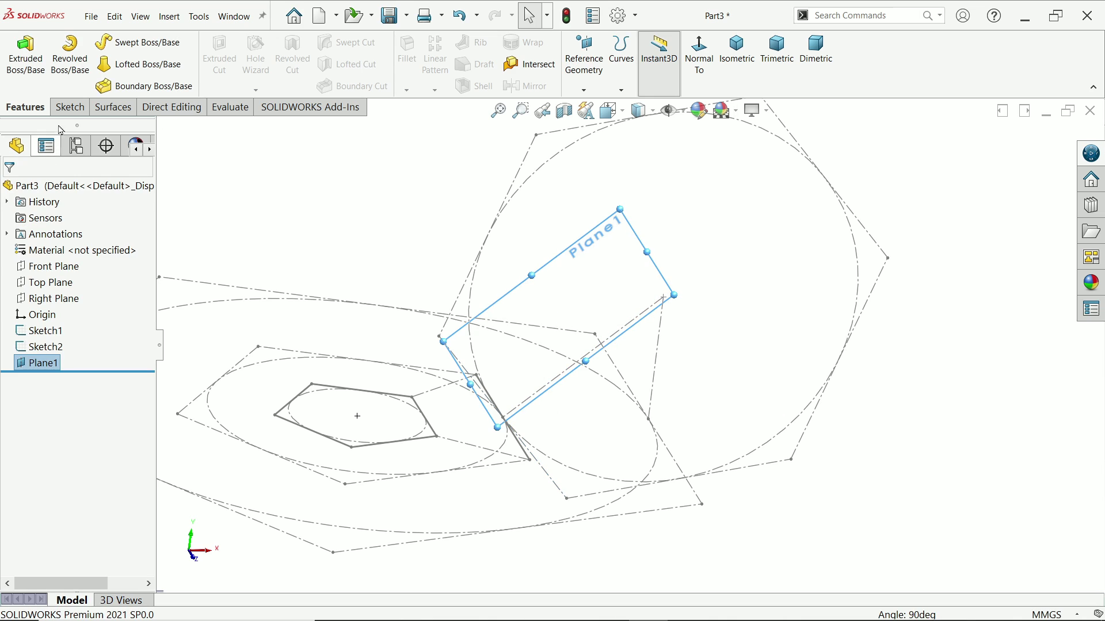
Start a sketch on Plane1 and draw a six-sided polygon beside the pentagon
{"action": "left_click", "coordinate": [69, 108]}
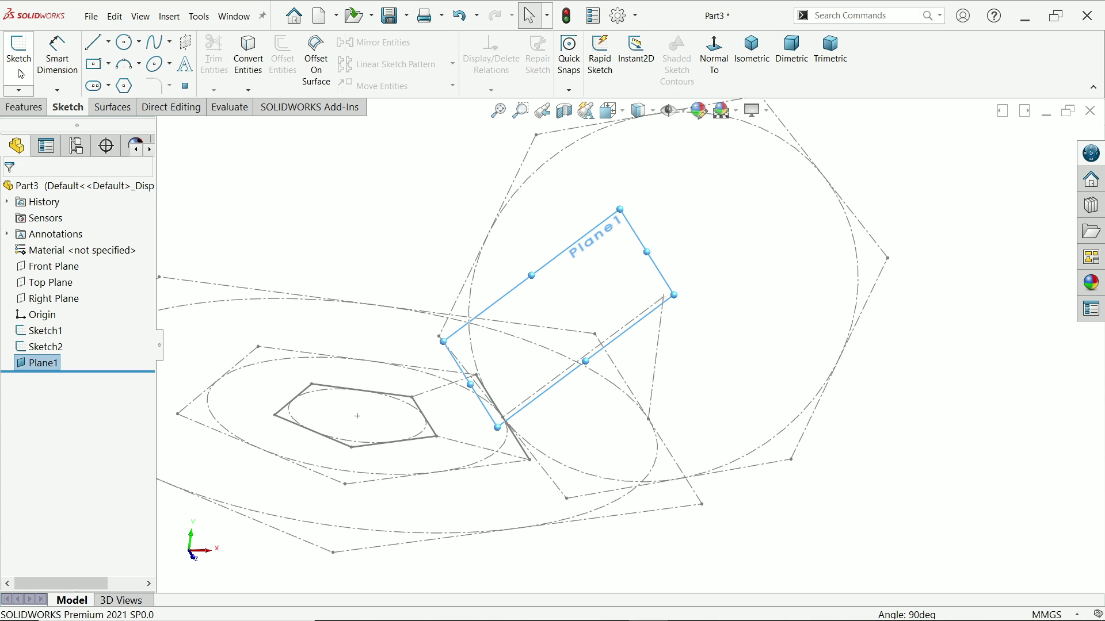
{"action": "left_click", "coordinate": [19, 51]}
{"action": "scroll", "coordinate": [654, 328], "scroll_direction": "down", "scroll_amount": 2}
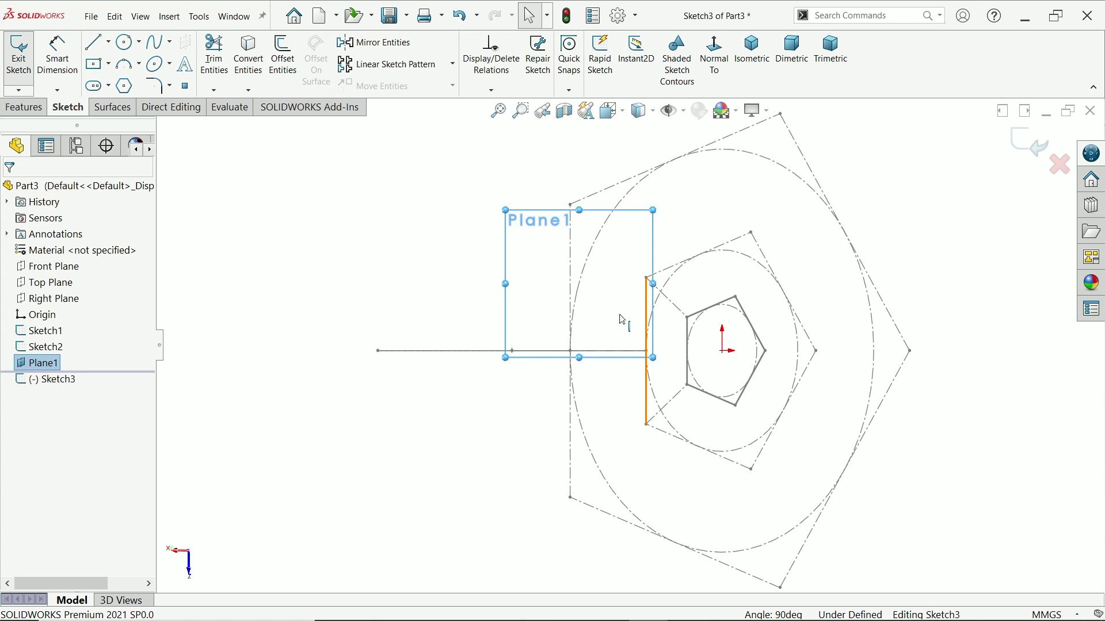
{"action": "left_click", "coordinate": [125, 87]}
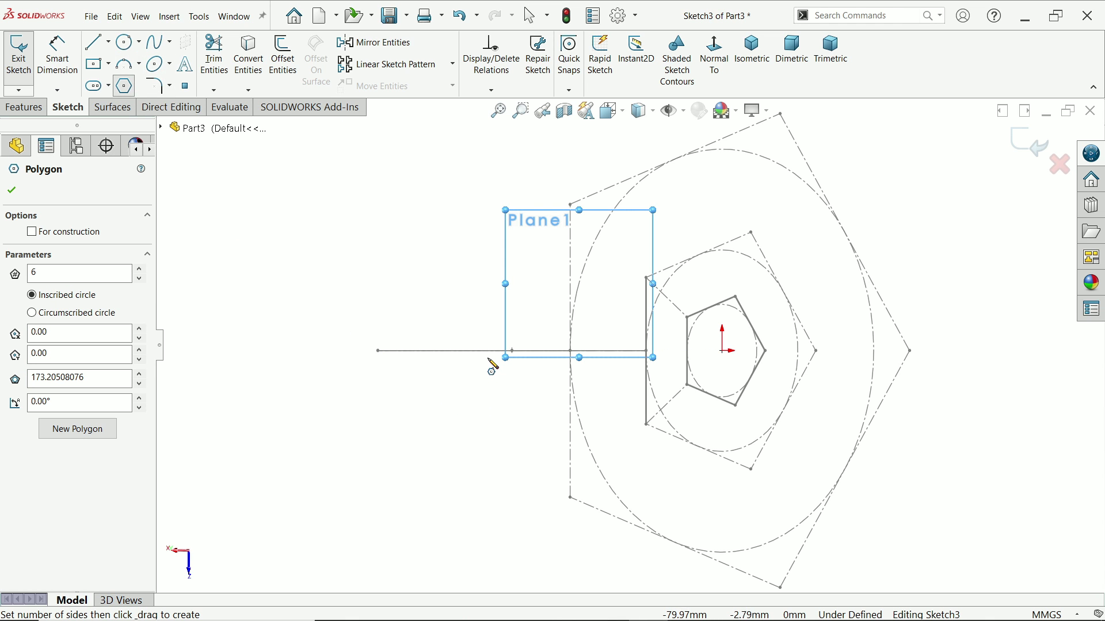
{"action": "mouse_move", "coordinate": [495, 365]}
{"action": "middle_mouse_down"}
{"action": "mouse_move", "coordinate": [507, 314]}
{"action": "mouse_move", "coordinate": [530, 320]}
{"action": "middle_mouse_up"}
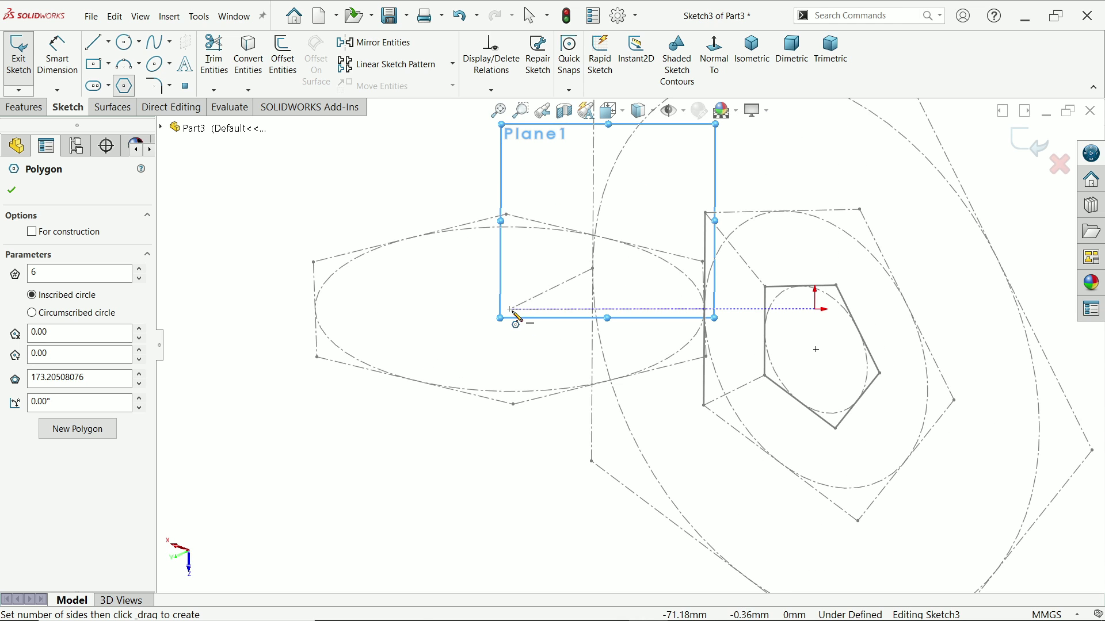
{"action": "mouse_move", "coordinate": [510, 310]}
{"action": "left_mouse_down"}
{"action": "mouse_move", "coordinate": [451, 296]}
{"action": "mouse_move", "coordinate": [381, 197]}
{"action": "left_mouse_up"}
{"action": "right_click", "coordinate": [319, 194]}
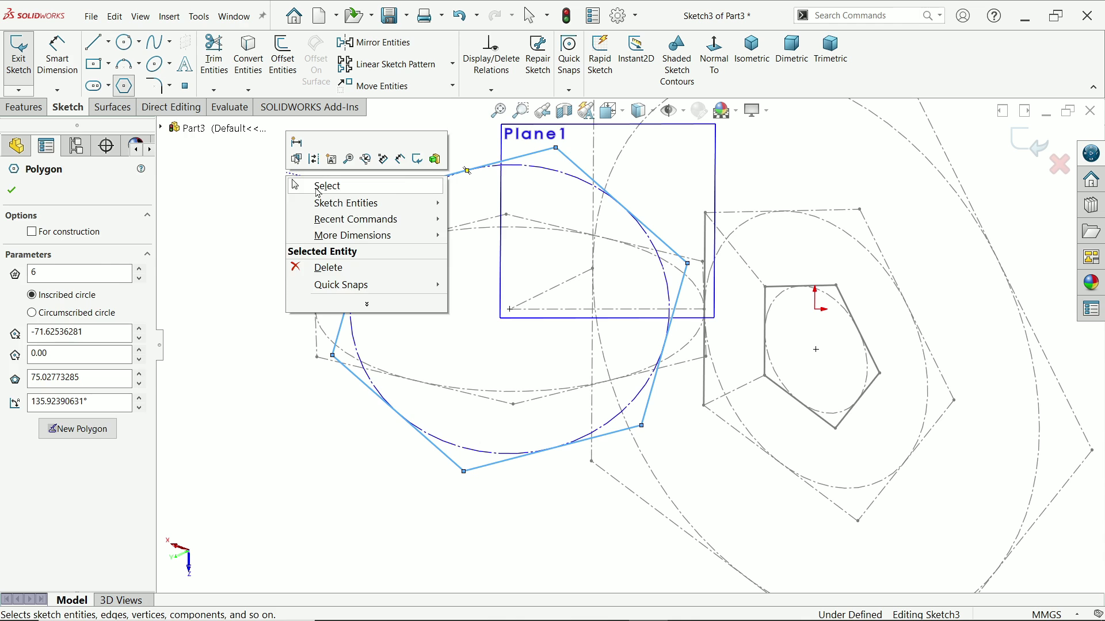
{"action": "left_click", "coordinate": [318, 194]}
Make the hexagon's right edge parallel to the pentagon's edge
{"action": "middle_click_drag", "start_coordinate": [558, 364], "coordinate": [540, 404]}
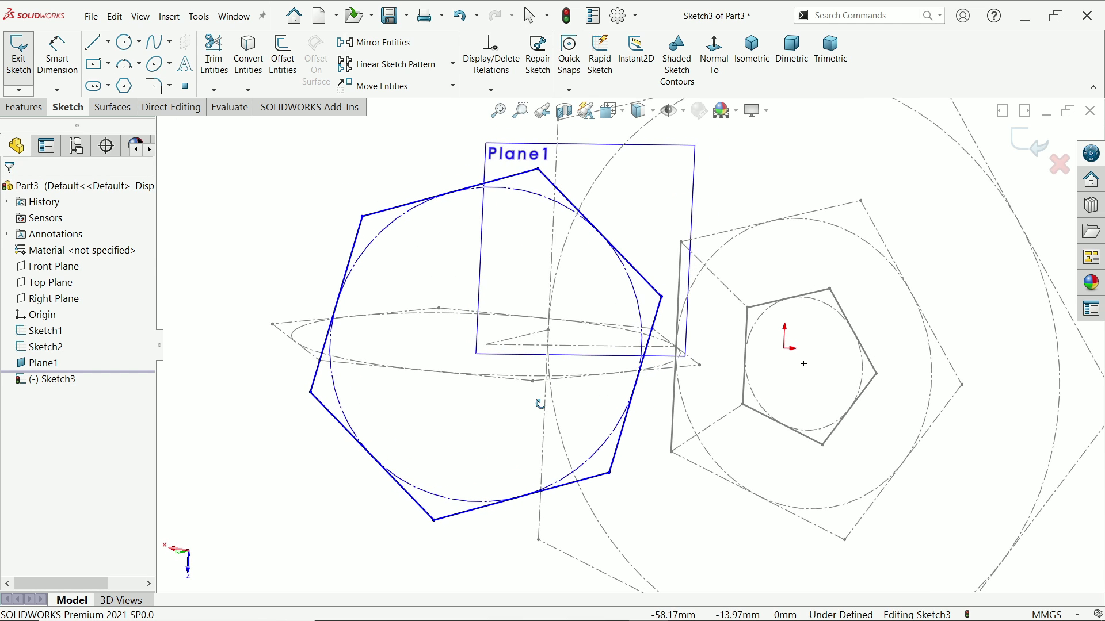
{"action": "left_click", "coordinate": [657, 328]}
{"action": "left_click", "coordinate": [682, 317], "text": "ctrl"}
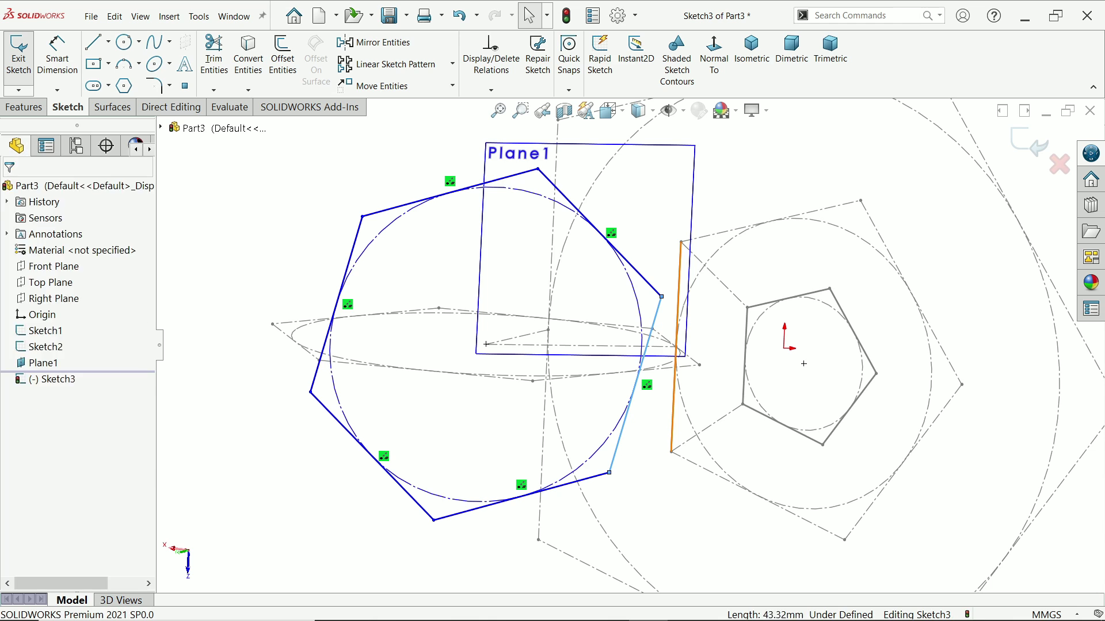
{"action": "left_click", "coordinate": [749, 262]}
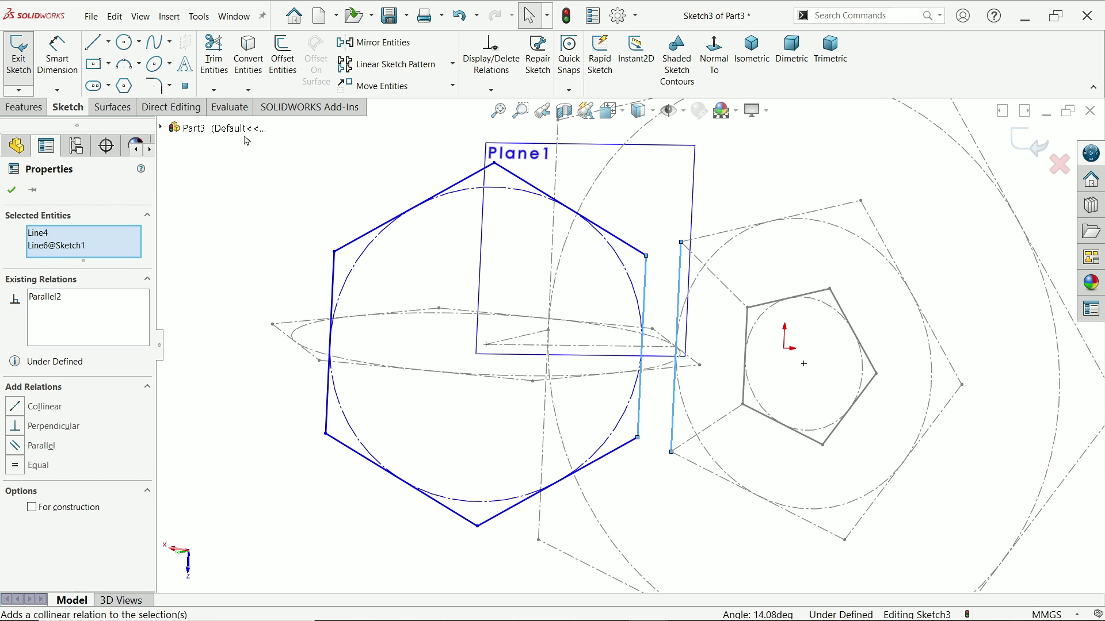
Draw two lines joining the hexagon's upper and lower corners to the pentagon edge's ends
{"action": "key", "text": "l"}
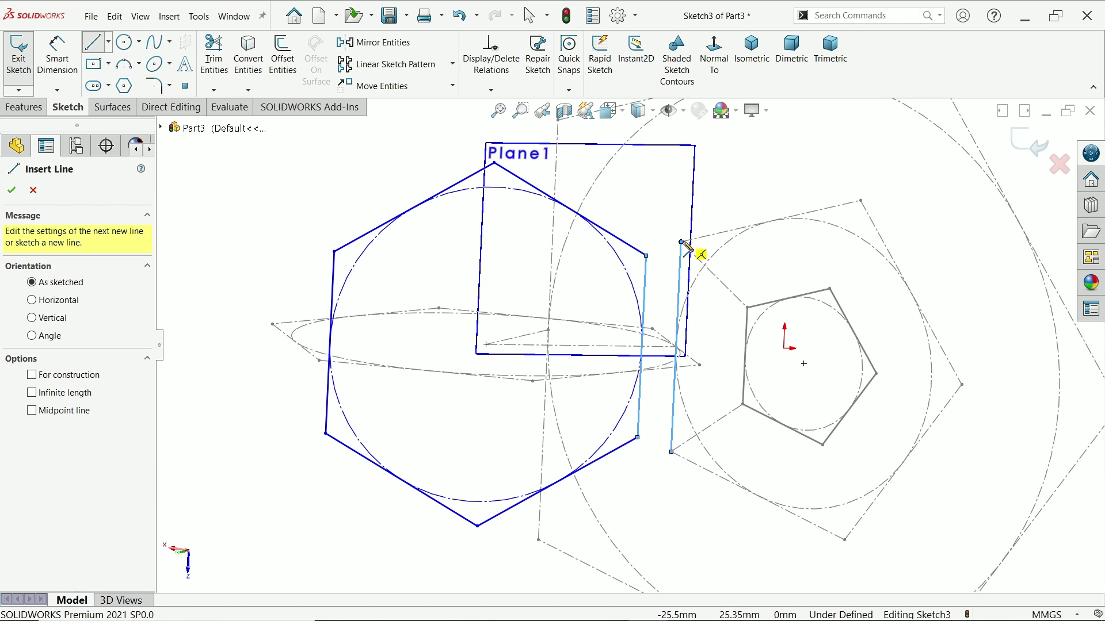
{"action": "left_click_drag", "start_coordinate": [682, 243], "coordinate": [646, 256]}
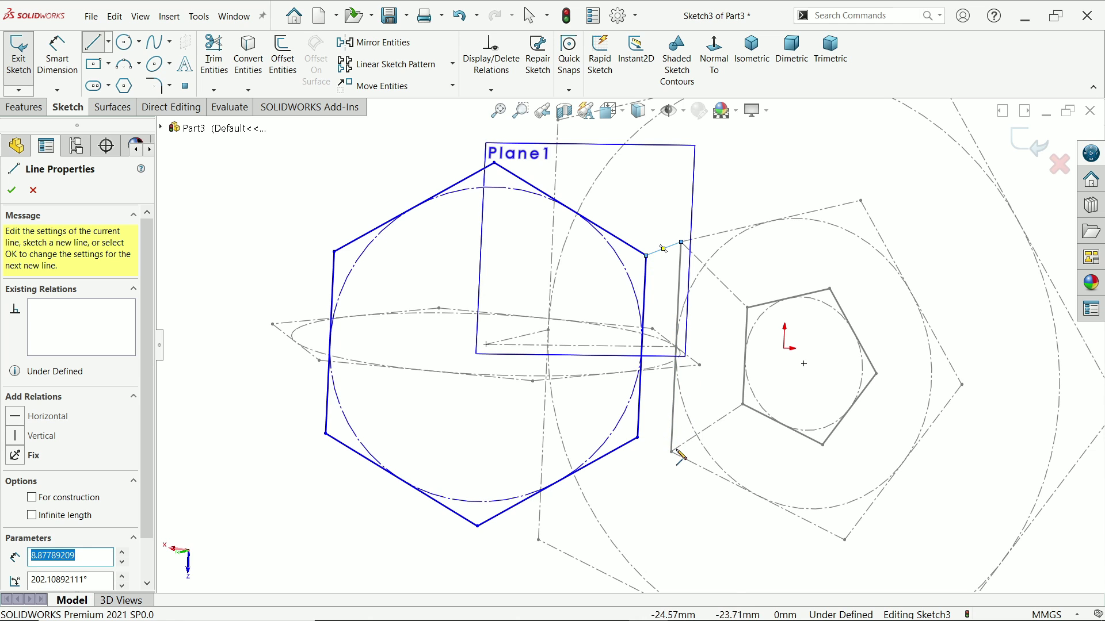
{"action": "left_click_drag", "start_coordinate": [672, 452], "coordinate": [637, 438]}
{"action": "right_click", "coordinate": [456, 423]}
{"action": "left_click", "coordinate": [462, 420]}
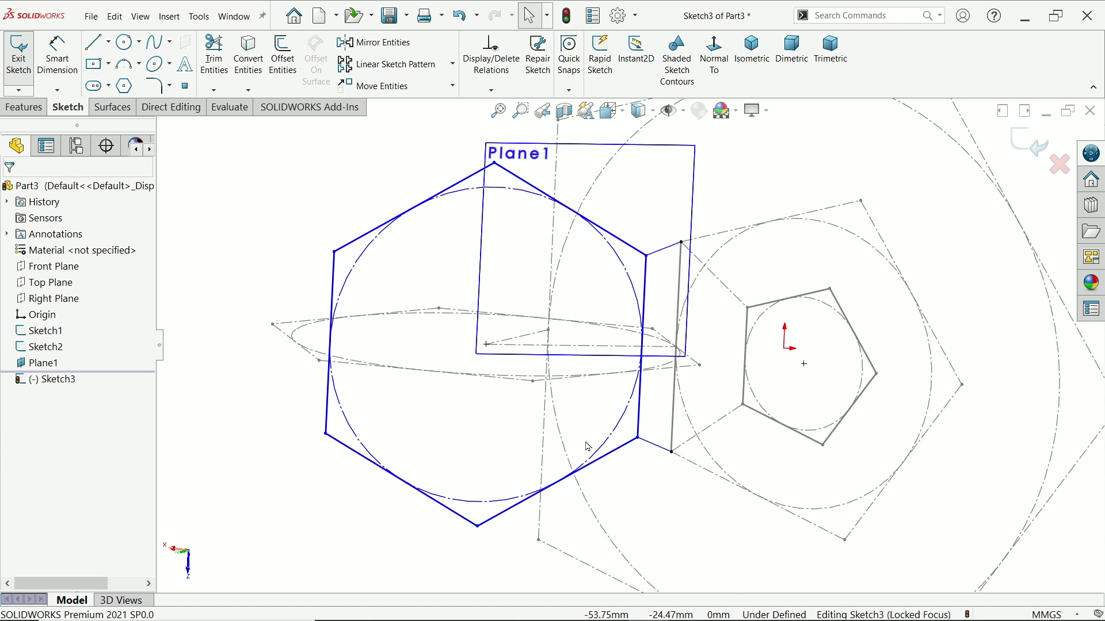
{"action": "scroll", "coordinate": [646, 248], "scroll_direction": "down", "scroll_amount": 2}
Make the hexagon's right side equal to the short connecting line, fully defining Sketch3
{"action": "left_click", "coordinate": [645, 240]}
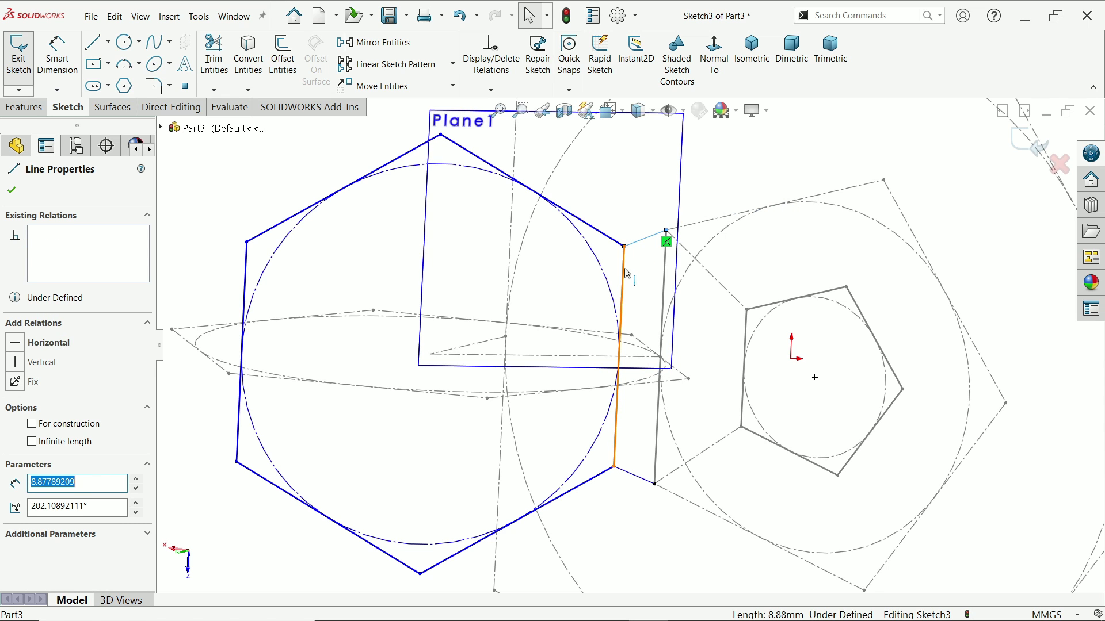
{"action": "left_click", "coordinate": [626, 274], "text": "ctrl"}
{"action": "left_click", "coordinate": [745, 217]}
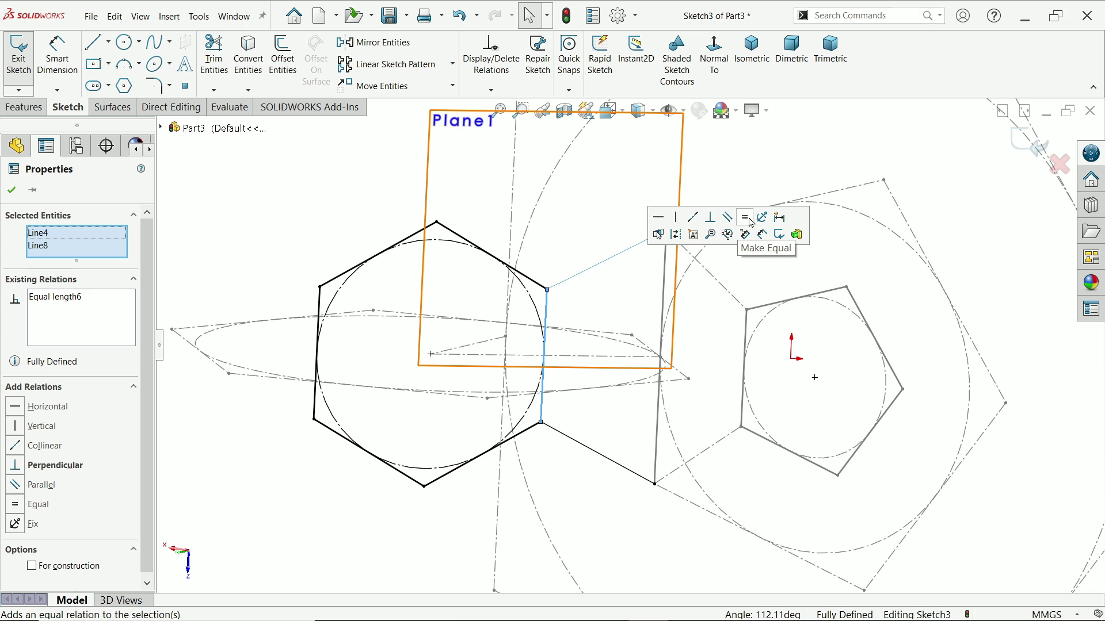
{"action": "left_click", "coordinate": [372, 243]}
{"action": "mouse_move", "coordinate": [372, 242]}
{"action": "middle_mouse_down"}
{"action": "mouse_move", "coordinate": [380, 169]}
{"action": "mouse_move", "coordinate": [397, 190]}
{"action": "middle_mouse_up"}
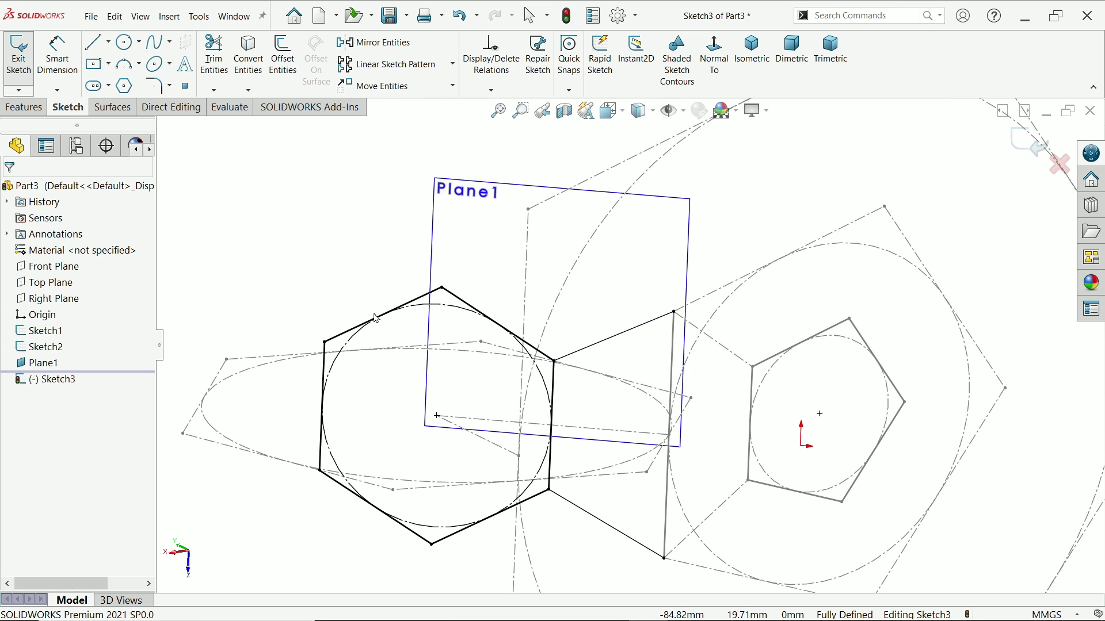
Check the hexagon sketch face-on and in isometric, then exit the sketch
{"action": "left_click", "coordinate": [713, 57]}
{"action": "left_click", "coordinate": [752, 51]}
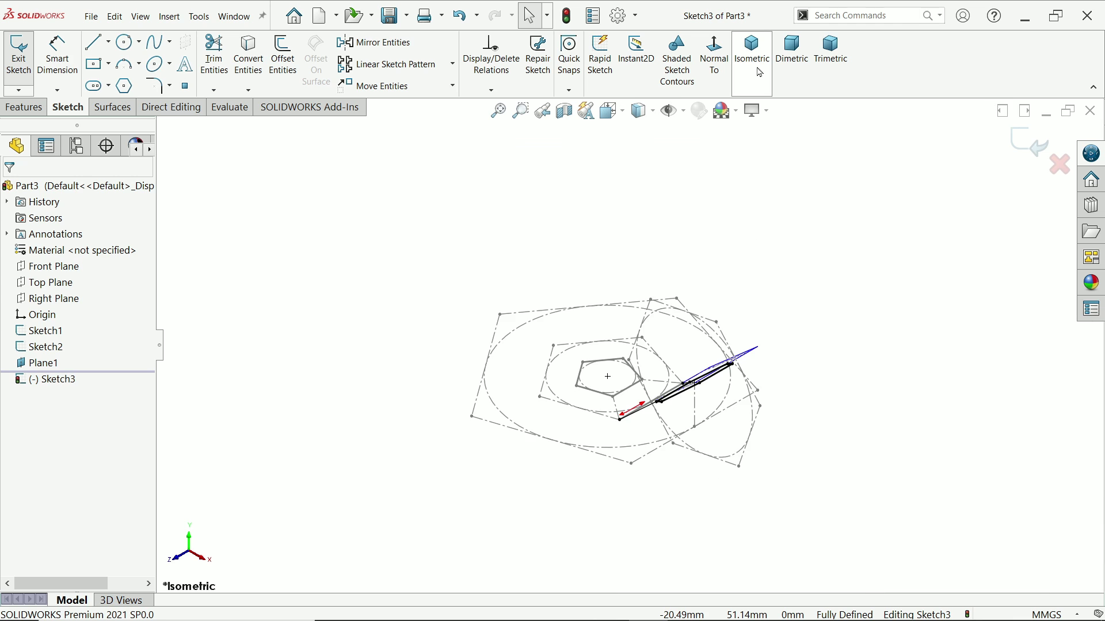
{"action": "mouse_move", "coordinate": [753, 329]}
{"action": "middle_mouse_down"}
{"action": "mouse_move", "coordinate": [792, 387]}
{"action": "mouse_move", "coordinate": [863, 316]}
{"action": "mouse_move", "coordinate": [905, 396]}
{"action": "mouse_move", "coordinate": [878, 392]}
{"action": "middle_mouse_up"}
{"action": "key", "text": "f"}
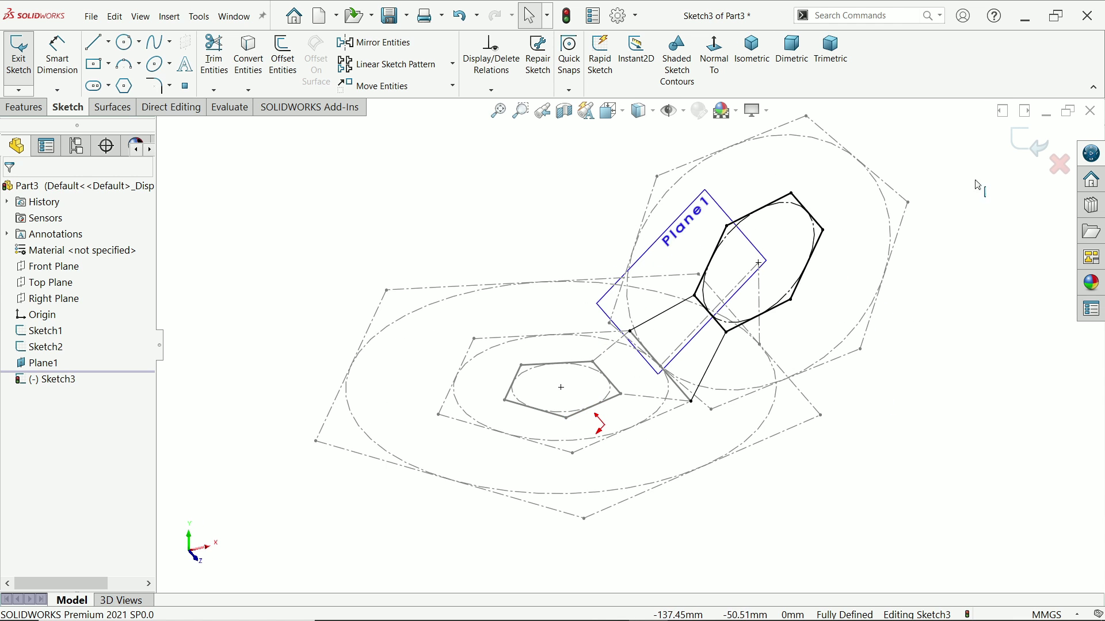
{"action": "left_click", "coordinate": [1031, 149]}
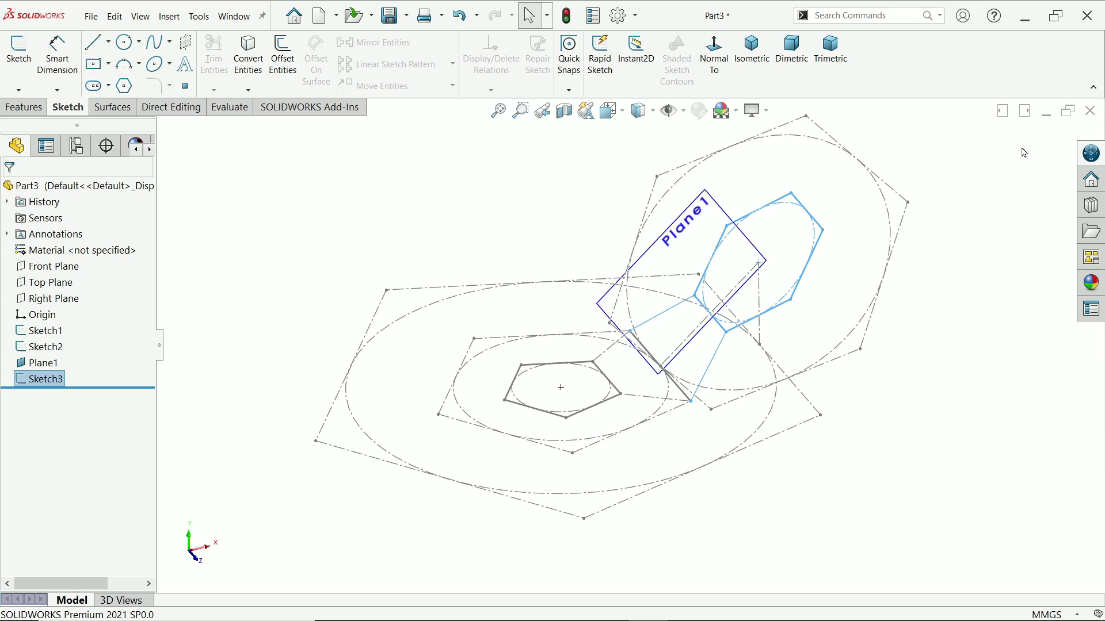
Hide Plane1 and Sketch2 to clear the view around the remaining sketches
{"action": "left_click", "coordinate": [891, 192]}
{"action": "left_click", "coordinate": [953, 291]}
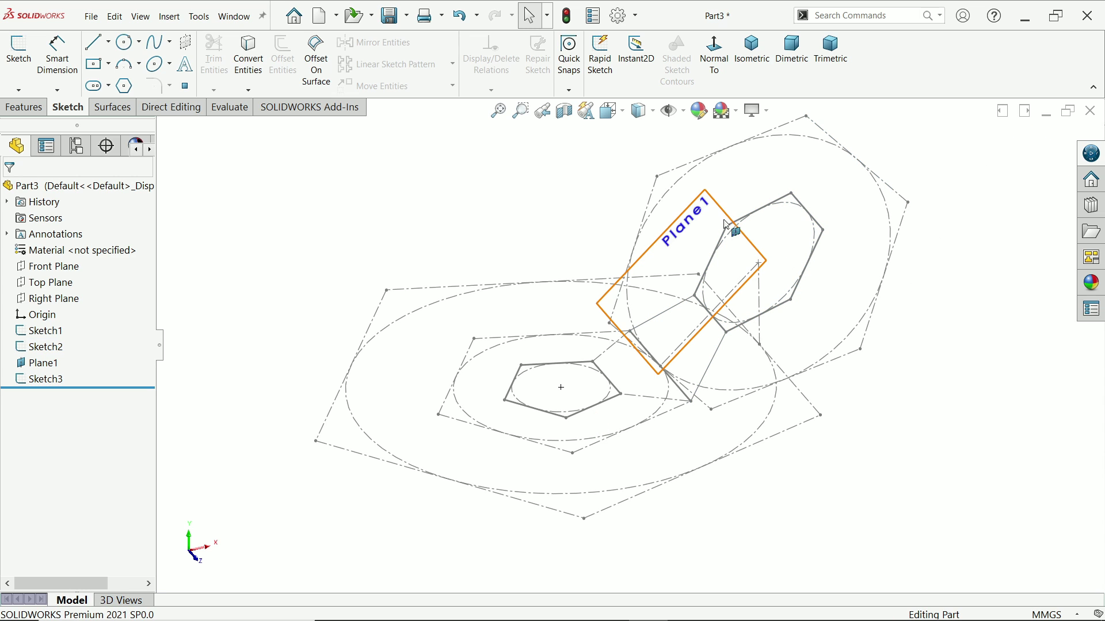
{"action": "left_click", "coordinate": [707, 205]}
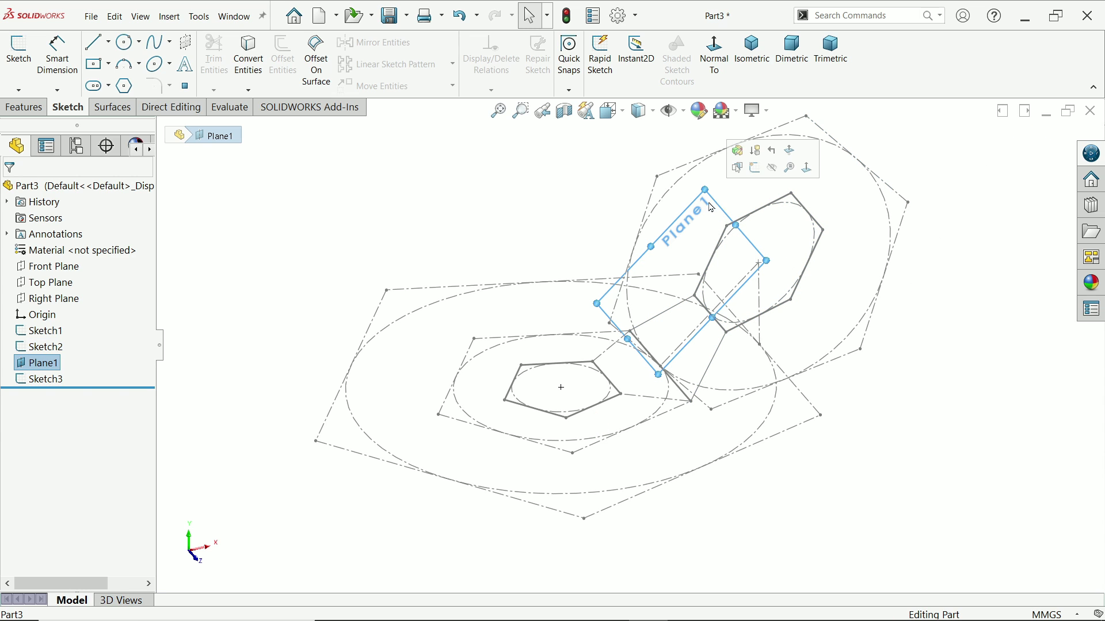
{"action": "left_click", "coordinate": [772, 169]}
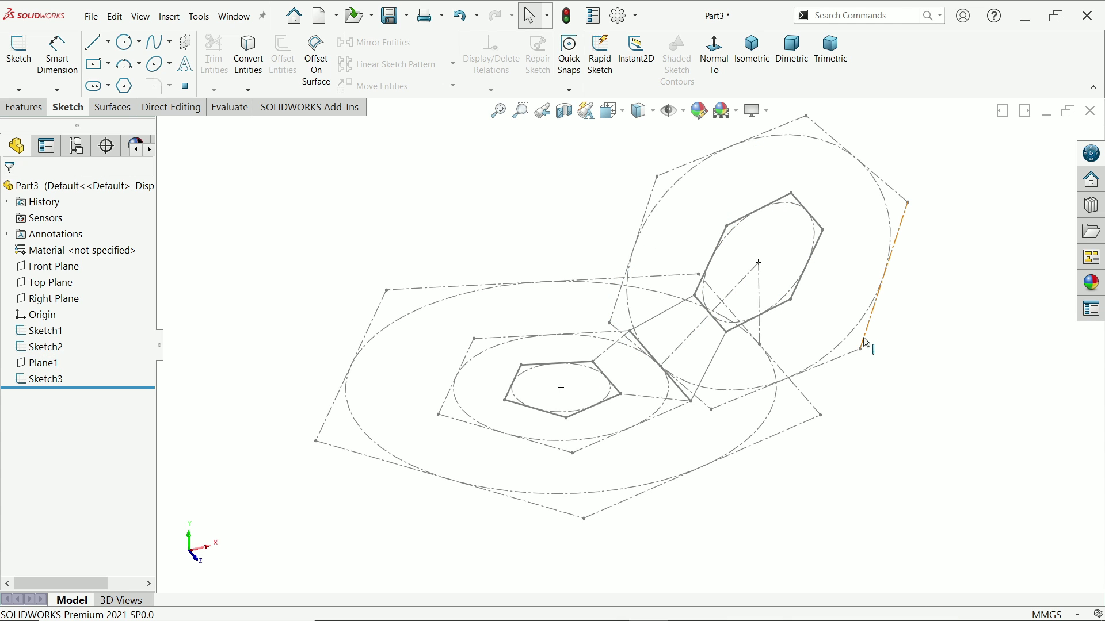
{"action": "mouse_move", "coordinate": [880, 374]}
{"action": "middle_mouse_down"}
{"action": "mouse_move", "coordinate": [895, 301]}
{"action": "mouse_move", "coordinate": [878, 338]}
{"action": "middle_mouse_up"}
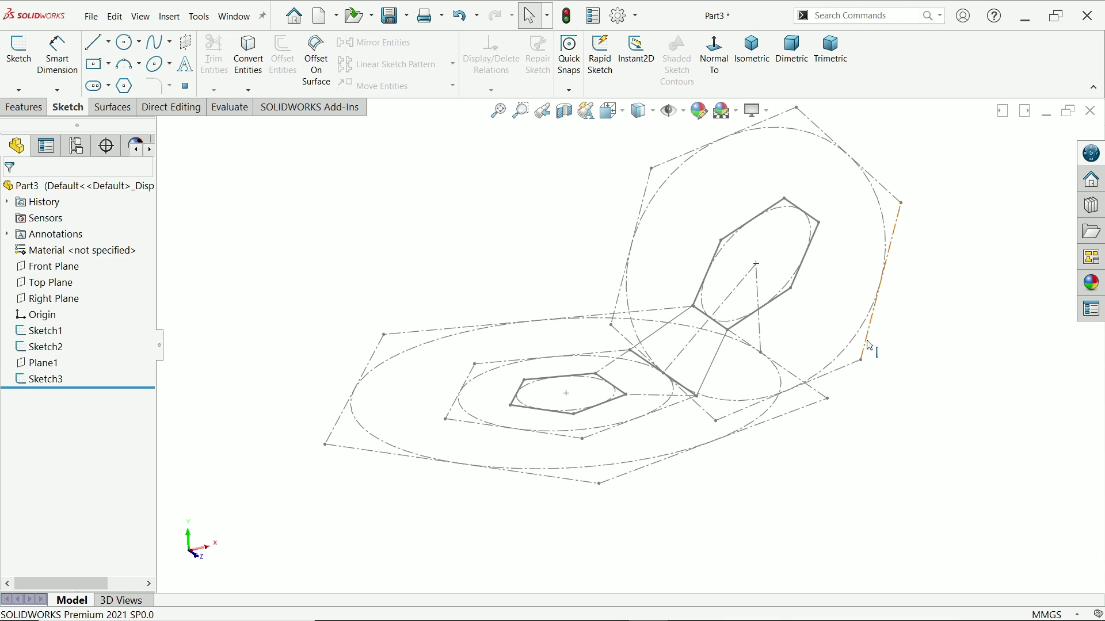
{"action": "left_click", "coordinate": [869, 345]}
{"action": "left_click", "coordinate": [919, 309]}
{"action": "mouse_move", "coordinate": [875, 343]}
{"action": "middle_mouse_down"}
{"action": "mouse_move", "coordinate": [898, 346]}
{"action": "mouse_move", "coordinate": [720, 345]}
{"action": "middle_mouse_up"}
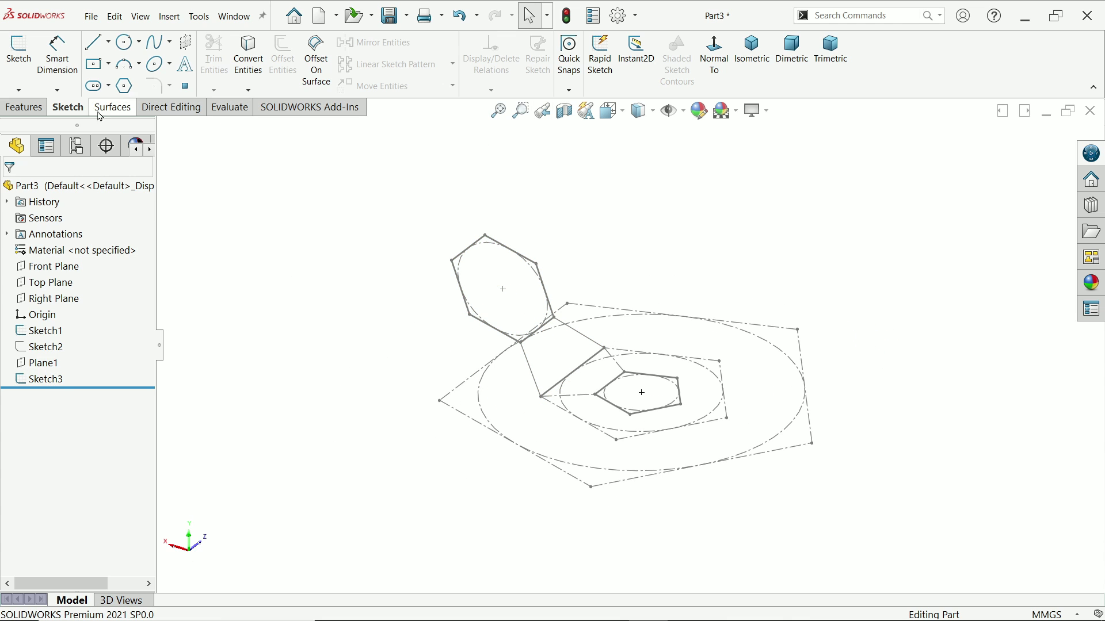
Create Axis1 perpendicular to Plane1 through the hexagon's corner point, Point7 of Sketch3
{"action": "left_click", "coordinate": [23, 107]}
{"action": "left_click", "coordinate": [581, 92]}
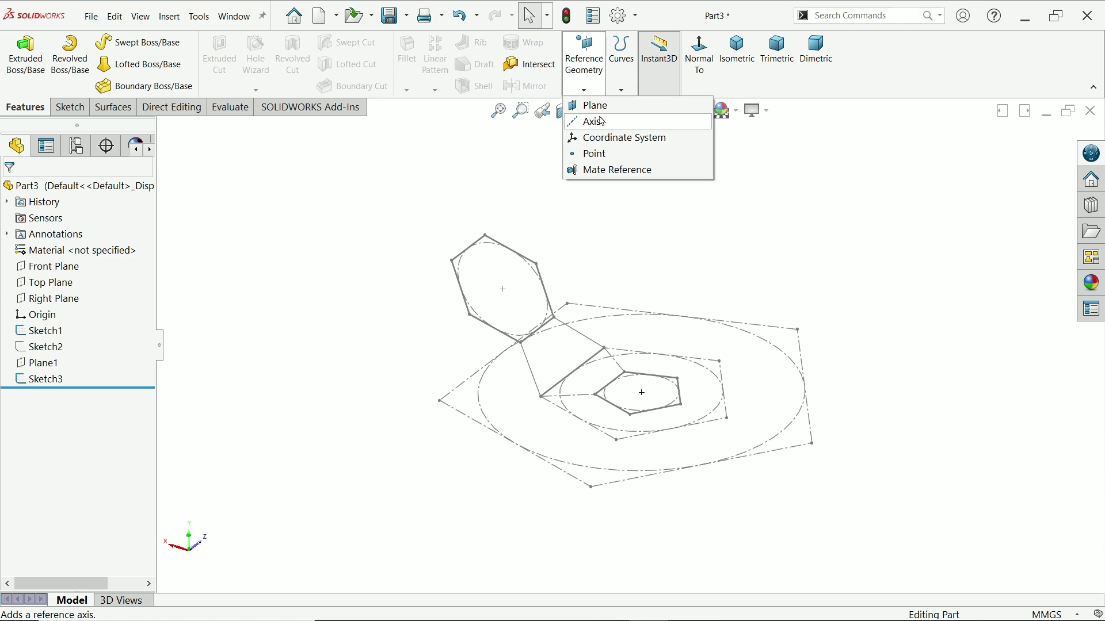
{"action": "left_click", "coordinate": [593, 119]}
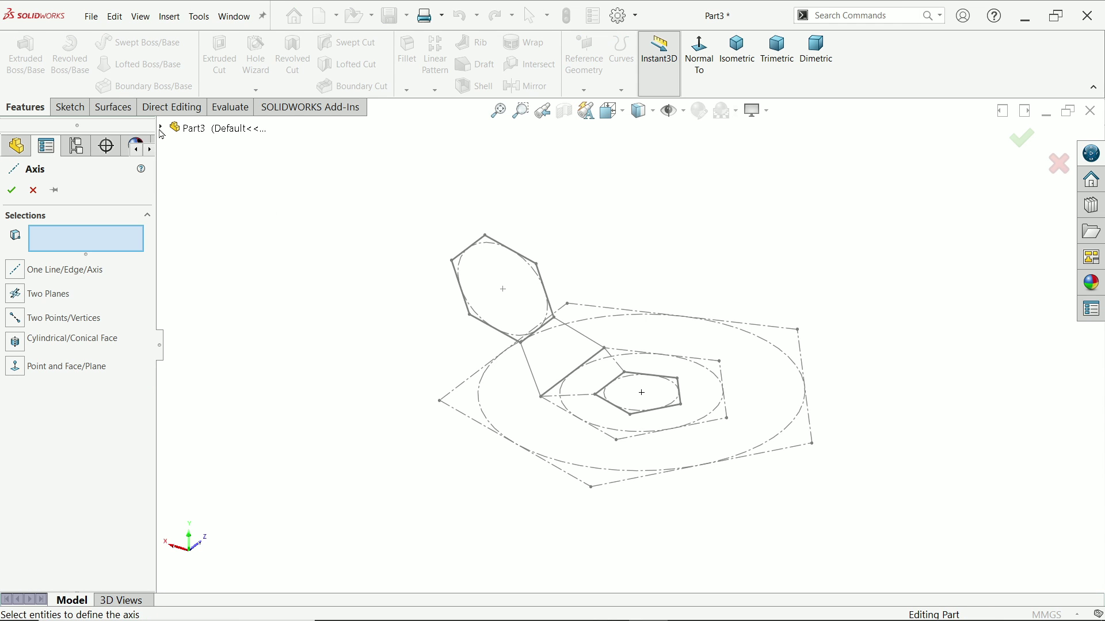
{"action": "left_click", "coordinate": [161, 128]}
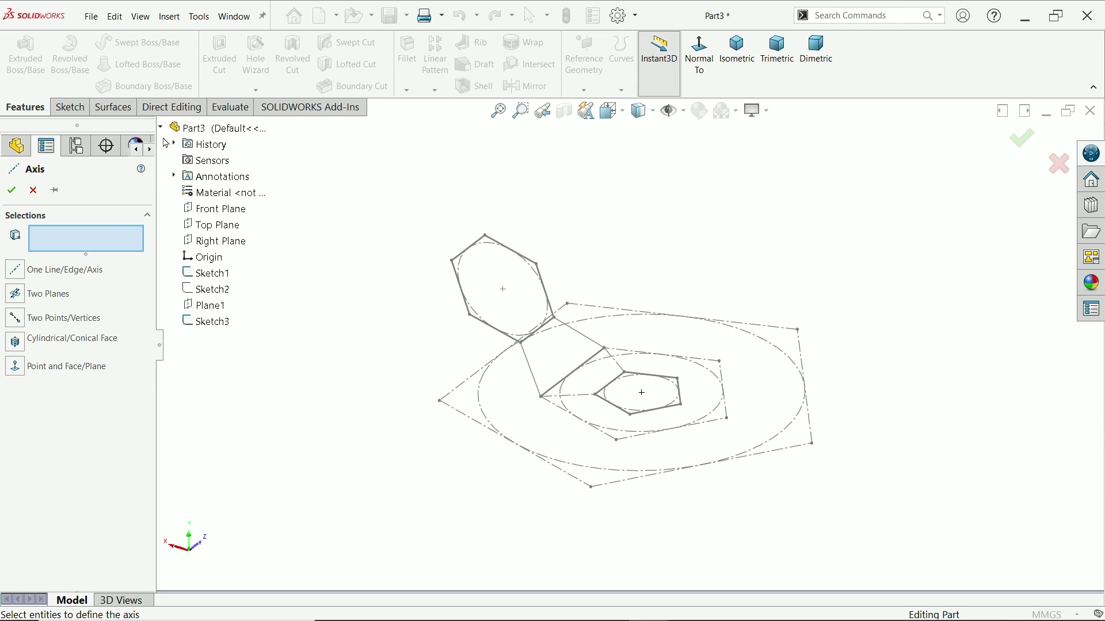
{"action": "left_click", "coordinate": [208, 311]}
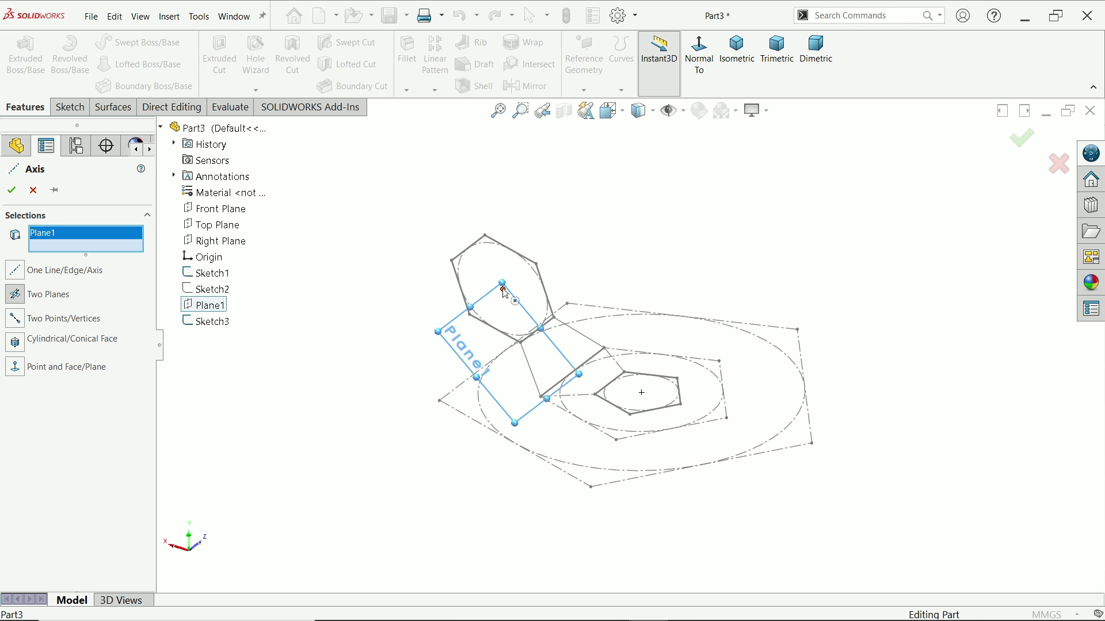
{"action": "left_click", "coordinate": [504, 284]}
{"action": "mouse_move", "coordinate": [573, 268]}
{"action": "middle_mouse_down"}
{"action": "mouse_move", "coordinate": [616, 180]}
{"action": "mouse_move", "coordinate": [587, 235]}
{"action": "middle_mouse_up"}
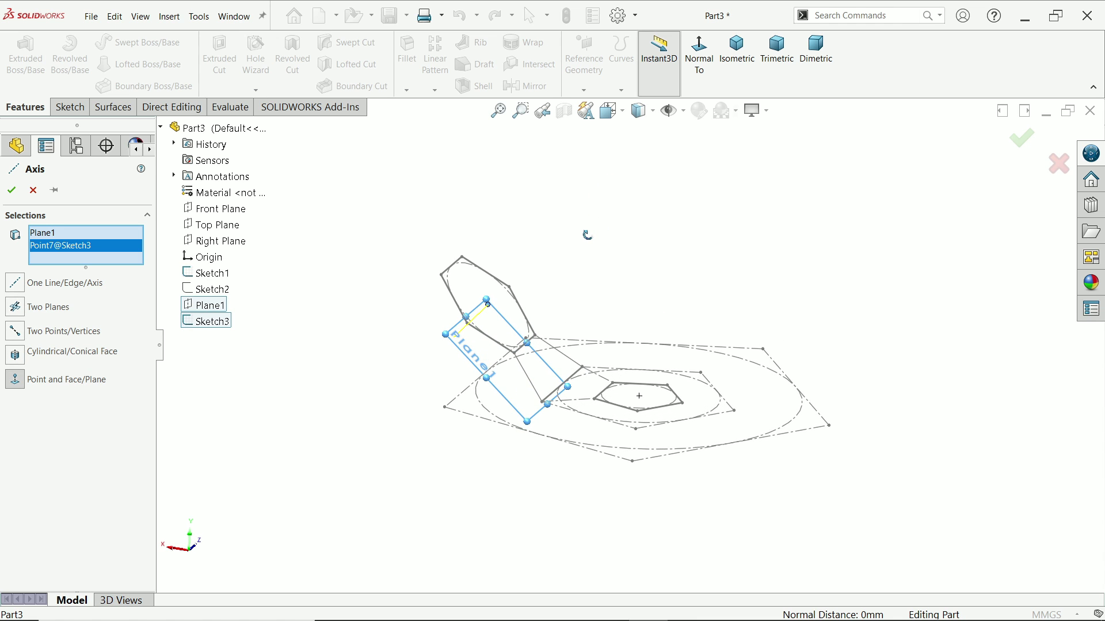
{"action": "scroll", "coordinate": [449, 327], "scroll_direction": "down", "scroll_amount": 2}
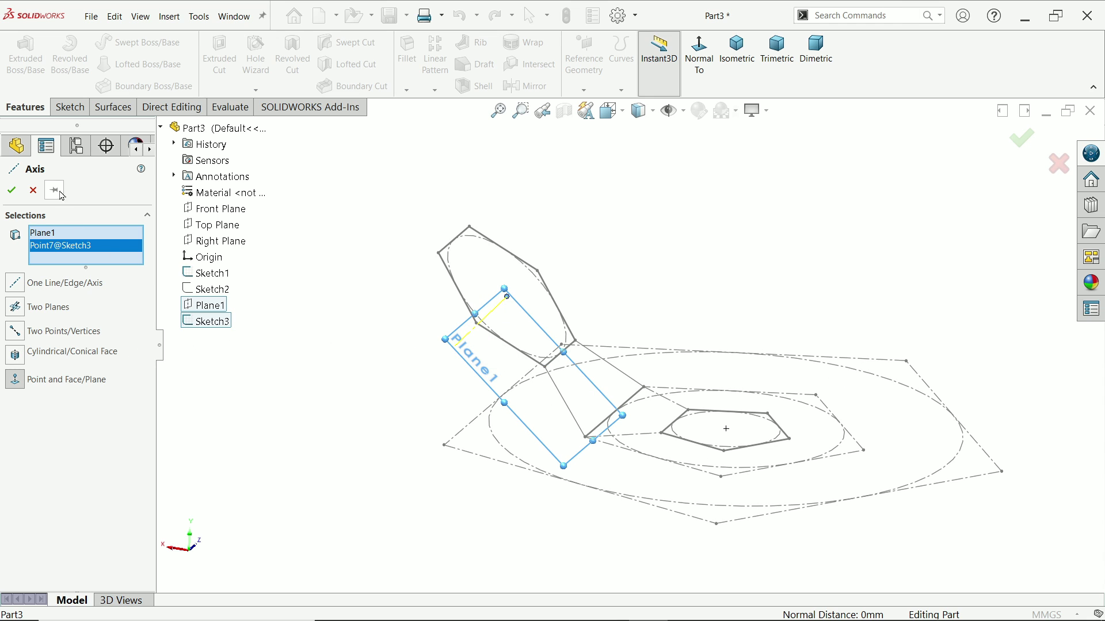
{"action": "left_click", "coordinate": [12, 192]}
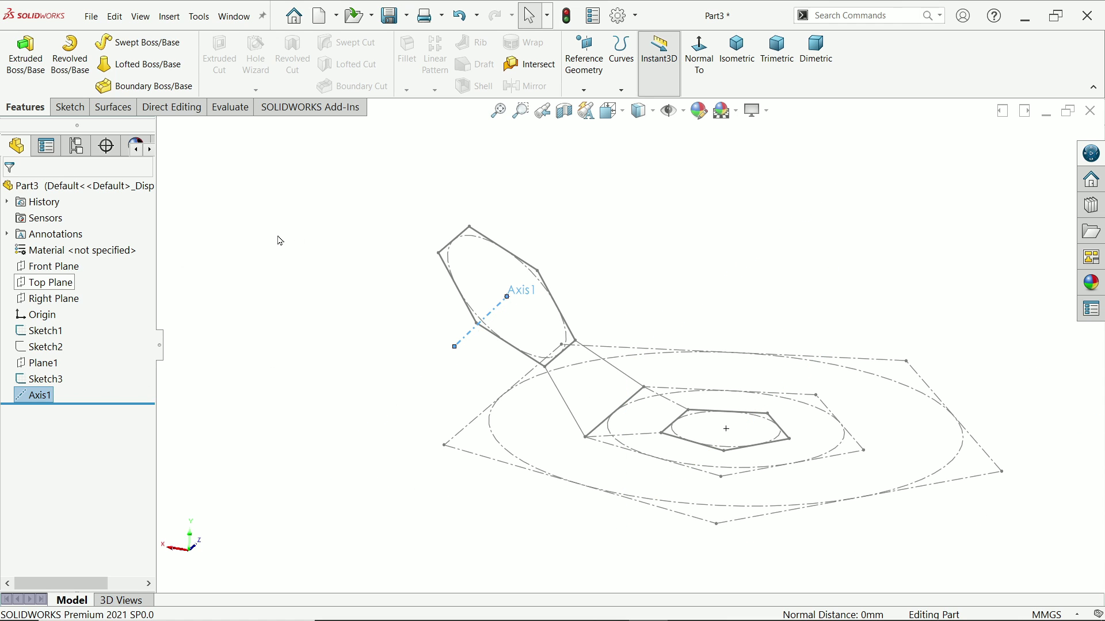
{"action": "left_click", "coordinate": [583, 92]}
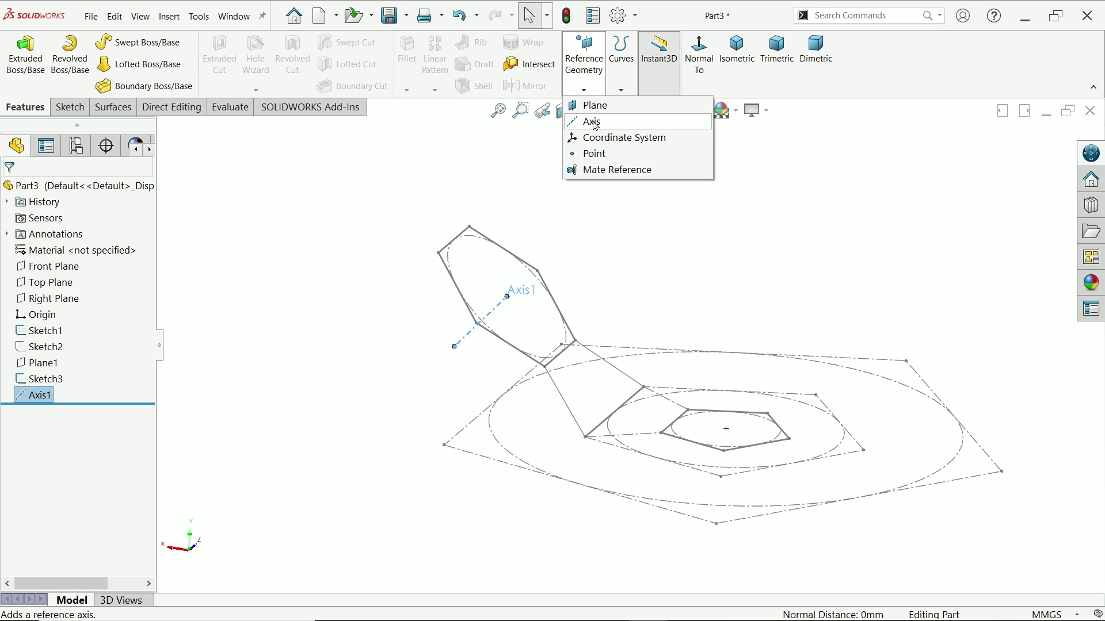
Create Axis2 normal to the Top Plane through the pentagon's centre point, Point6 of Sketch1
{"action": "left_click", "coordinate": [573, 122]}
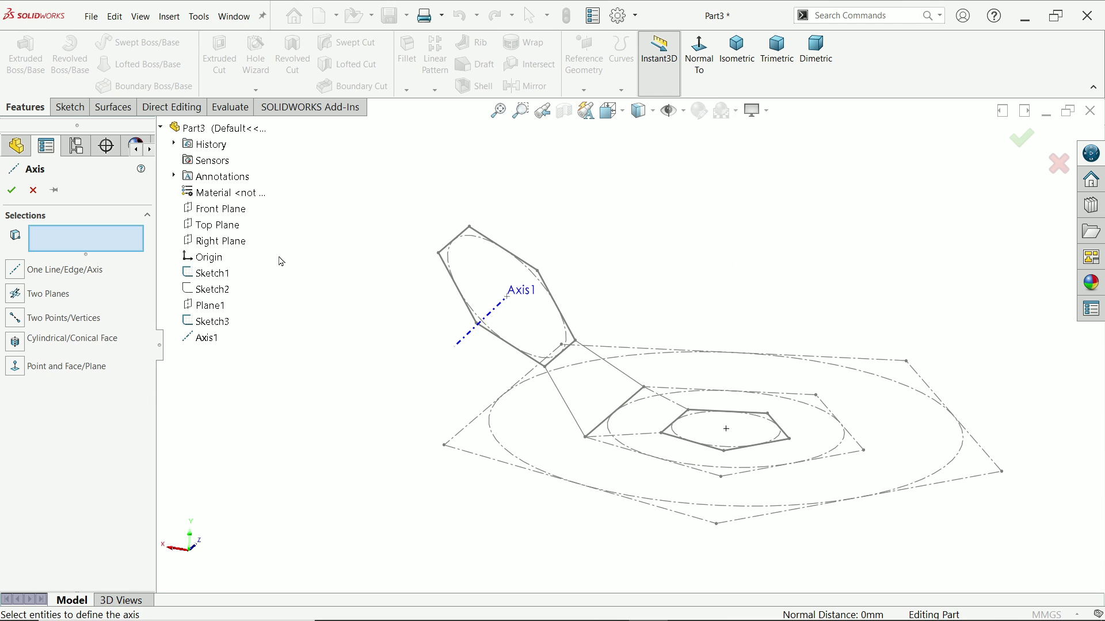
{"action": "left_click", "coordinate": [217, 224]}
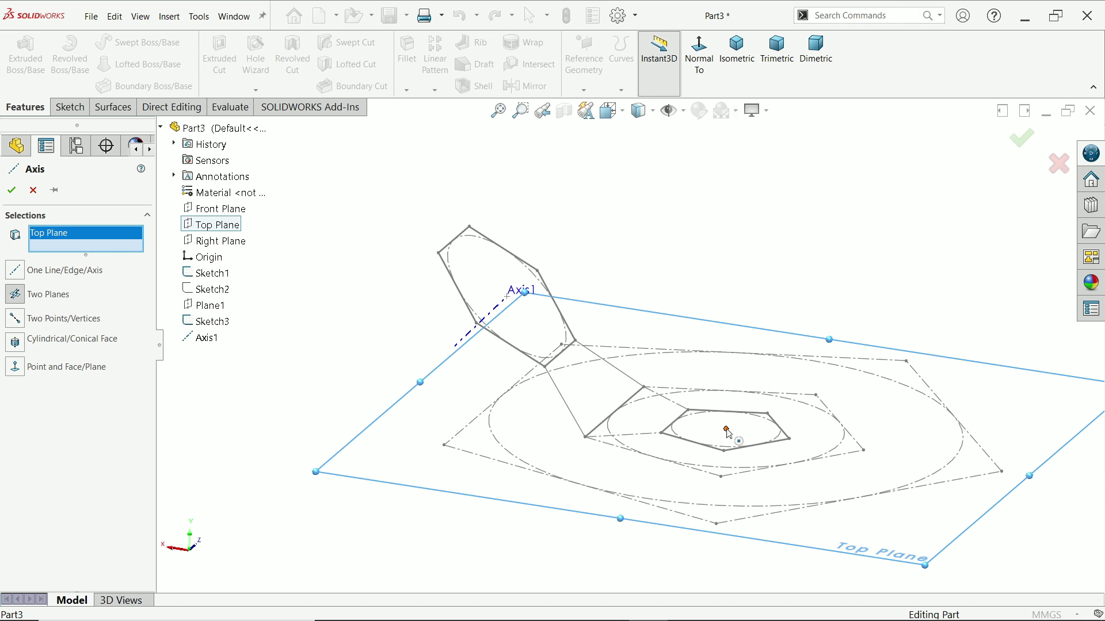
{"action": "left_click", "coordinate": [728, 431]}
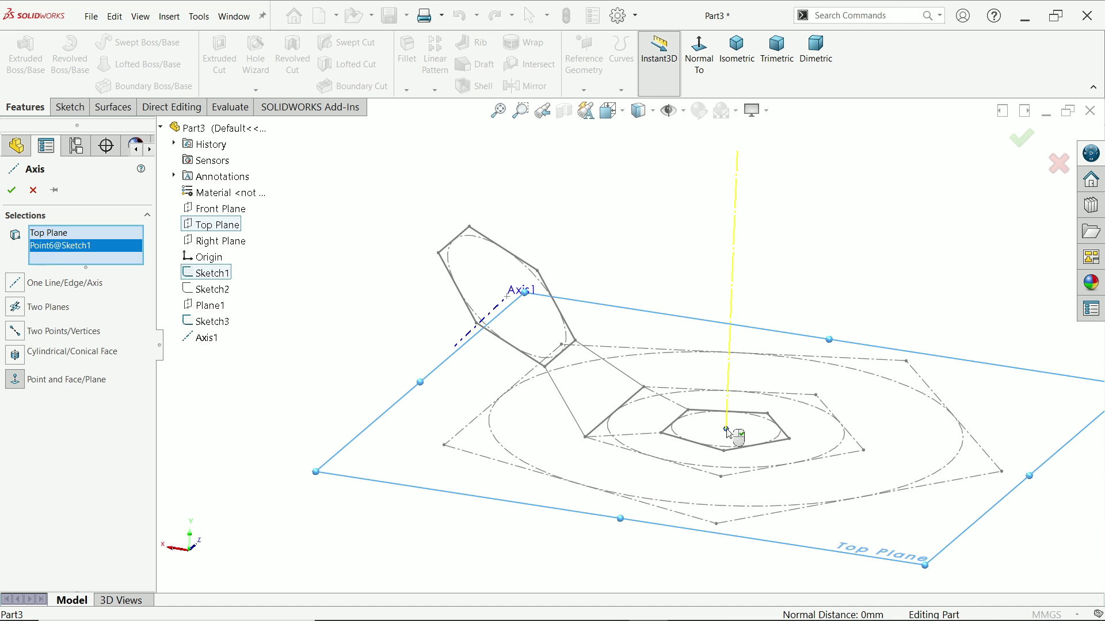
{"action": "left_click", "coordinate": [10, 191]}
Add reference Point1 at the intersection of Axis1 and Axis2, then view isometric
{"action": "left_click", "coordinate": [584, 91]}
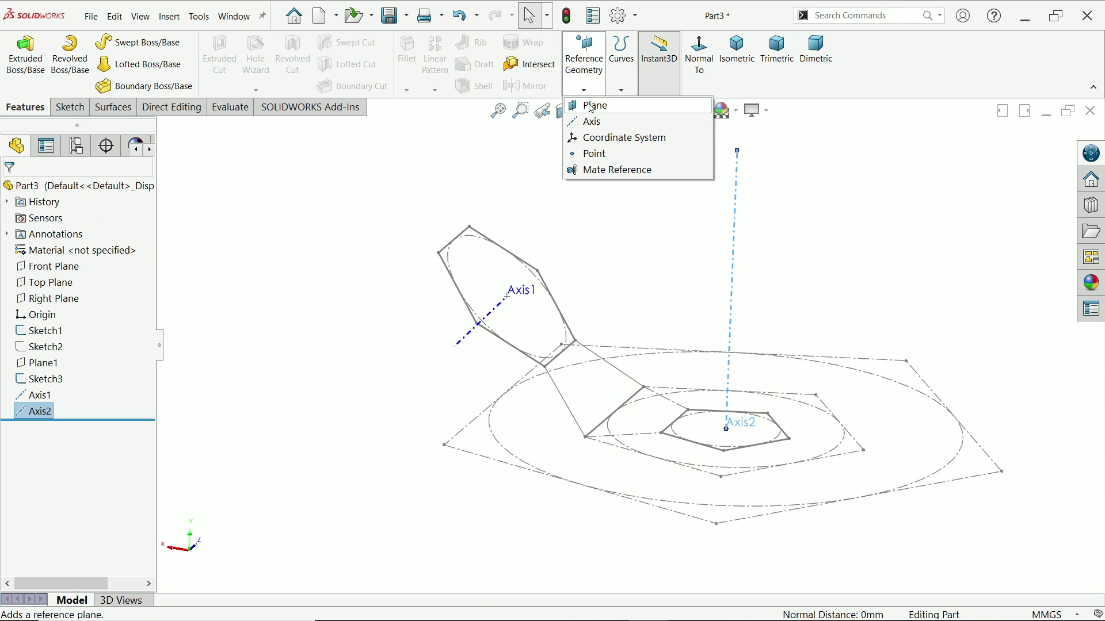
{"action": "left_click", "coordinate": [594, 153]}
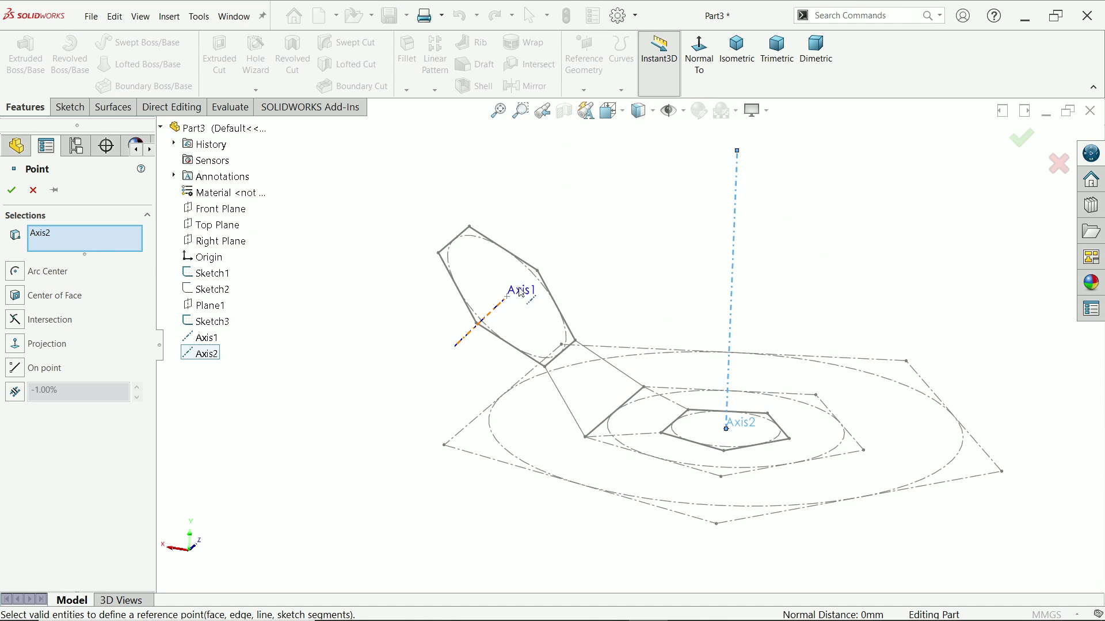
{"action": "left_click", "coordinate": [496, 317]}
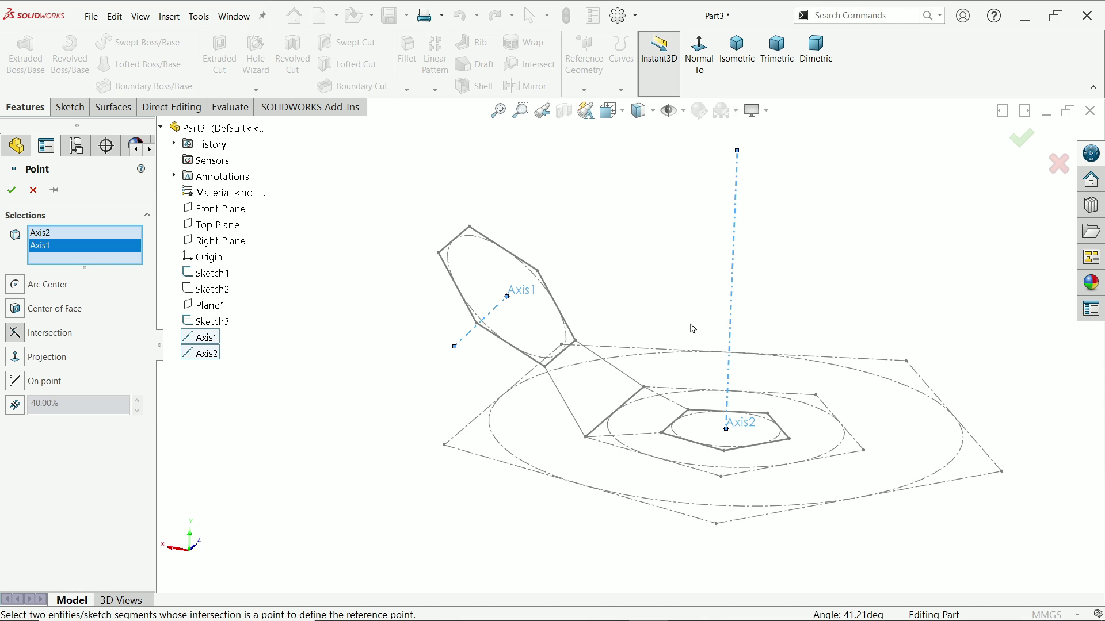
{"action": "scroll", "coordinate": [702, 299], "scroll_direction": "up", "scroll_amount": 4}
{"action": "scroll", "coordinate": [656, 247], "scroll_direction": "down", "scroll_amount": 2}
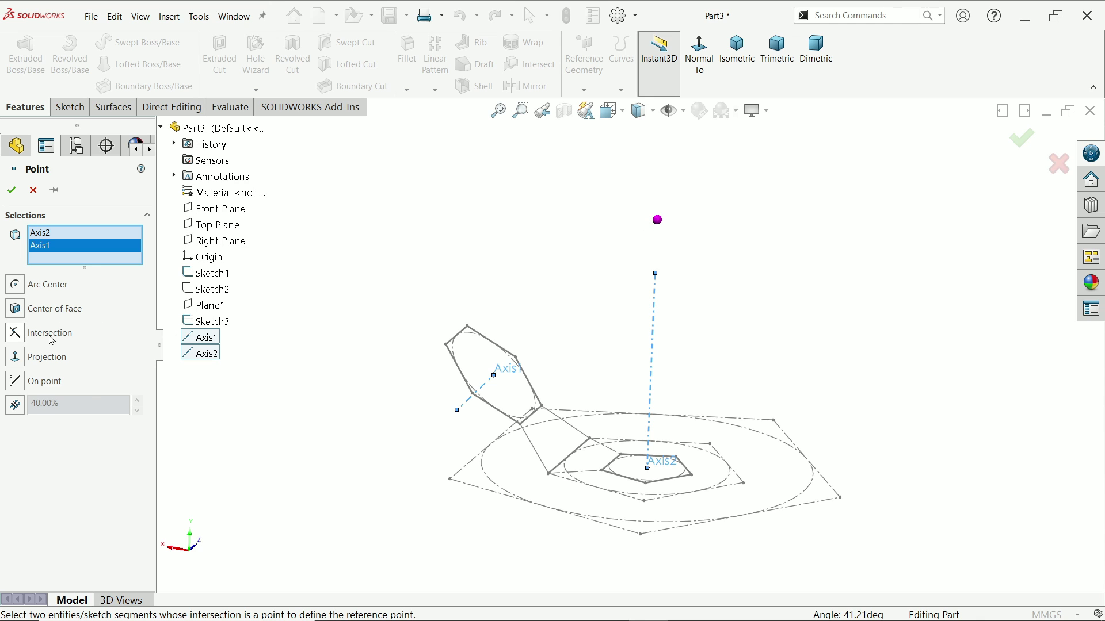
{"action": "left_click", "coordinate": [11, 190]}
{"action": "key", "text": "ctrl+7"}
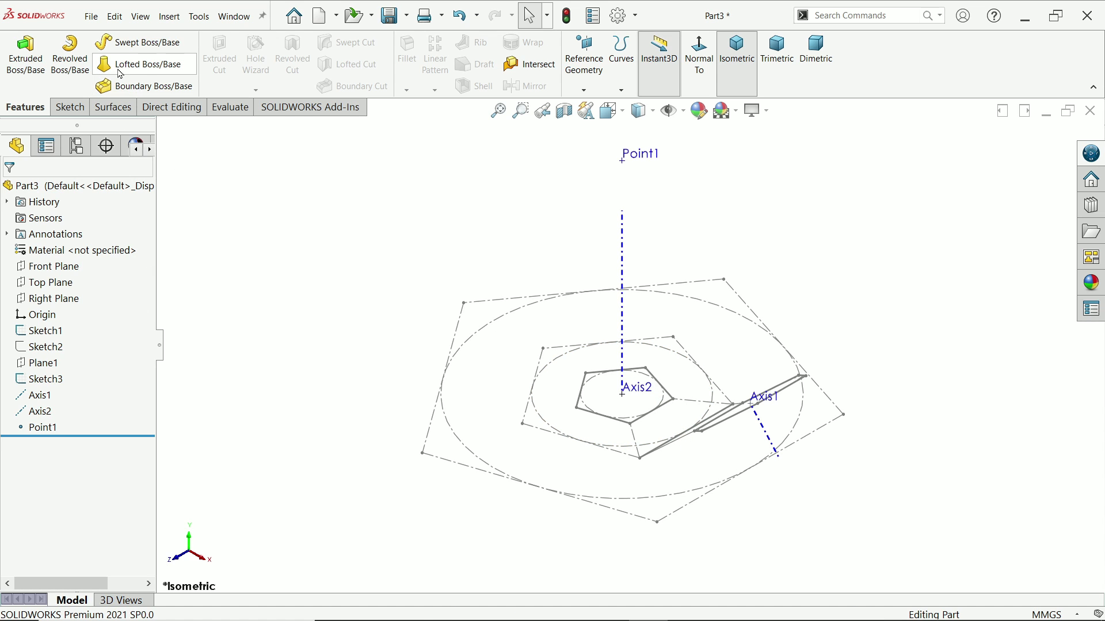
Loft the inner pentagon's closed loop up to Point1, producing the Loft1 pyramid spike
{"action": "left_click", "coordinate": [136, 66]}
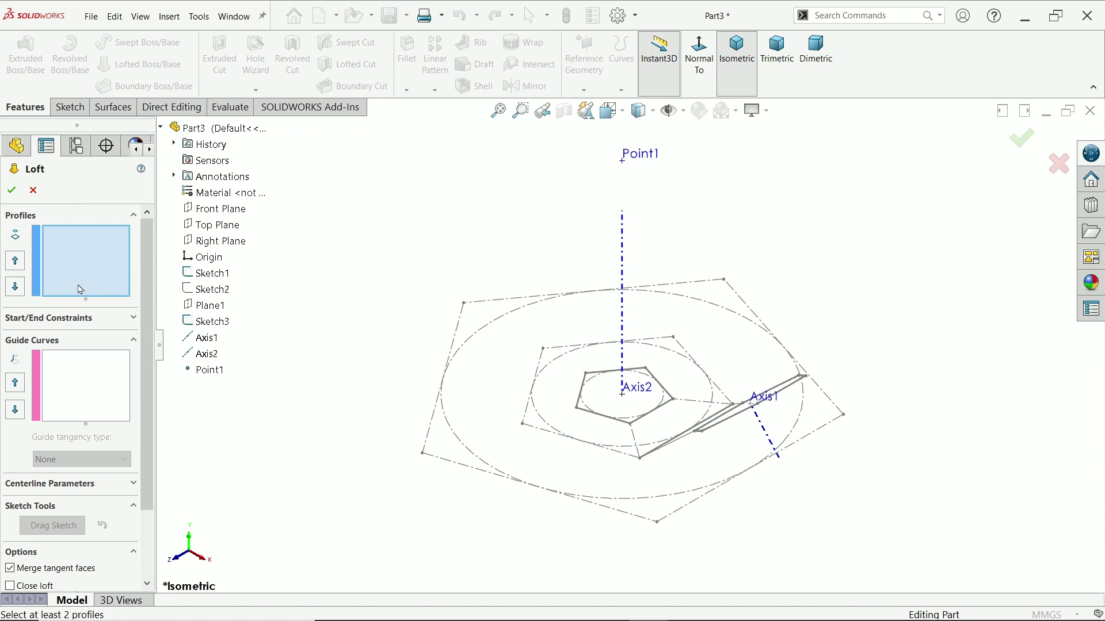
{"action": "left_click", "coordinate": [593, 418]}
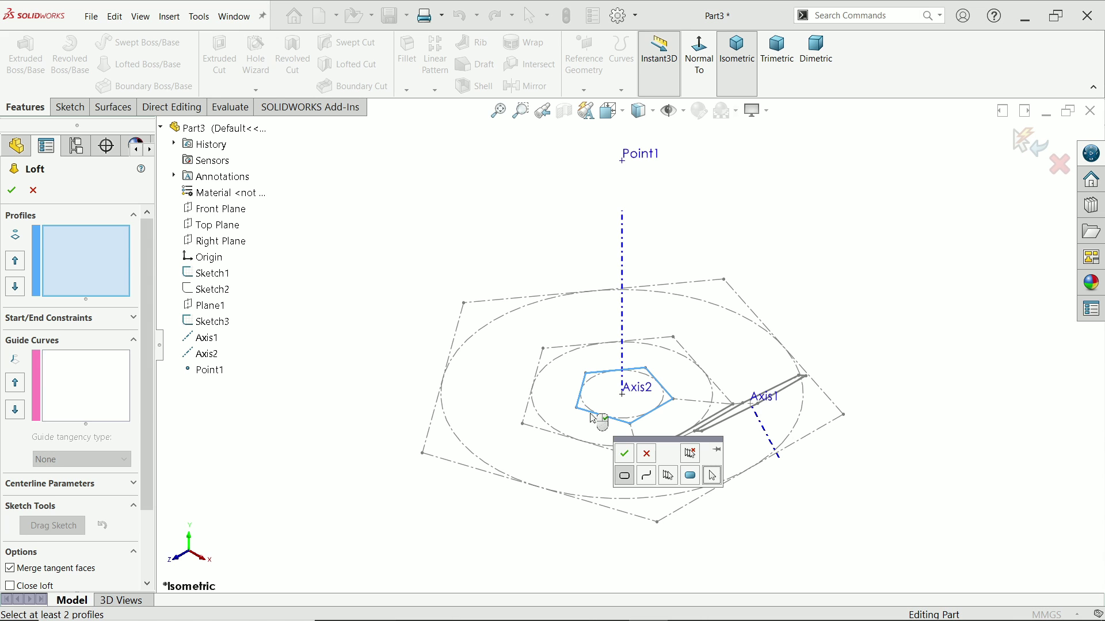
{"action": "left_click", "coordinate": [627, 472]}
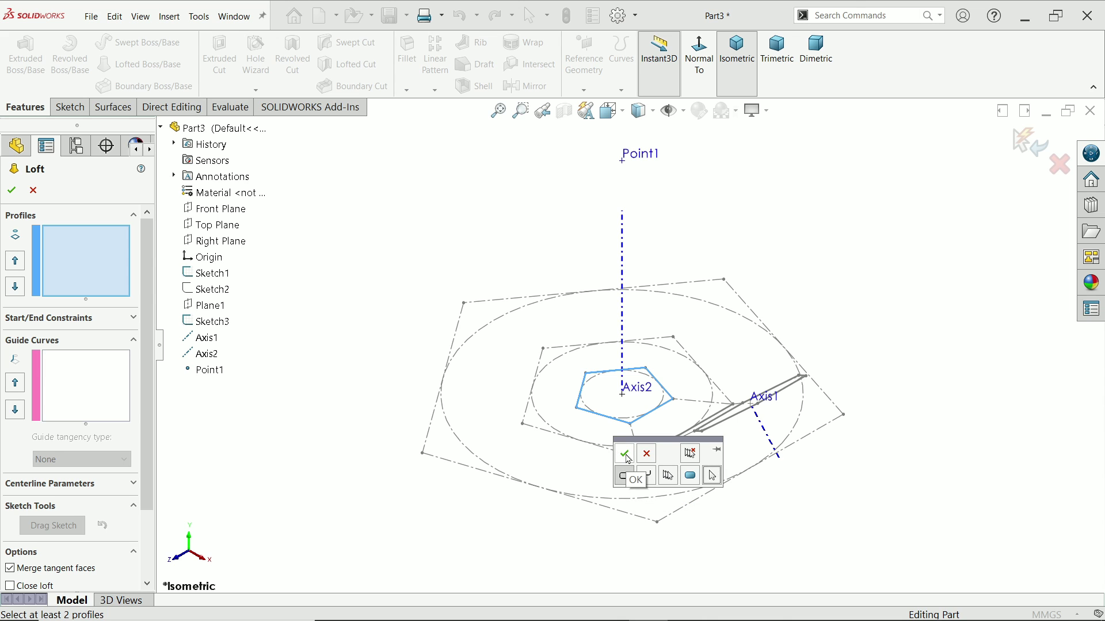
{"action": "left_click", "coordinate": [626, 454]}
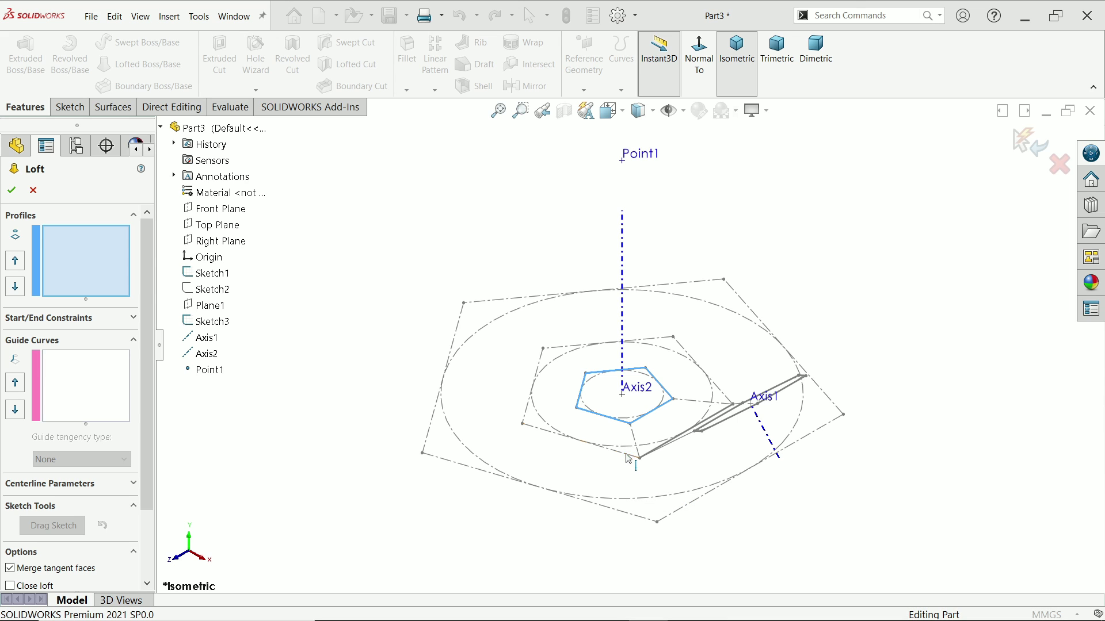
{"action": "left_click", "coordinate": [625, 164]}
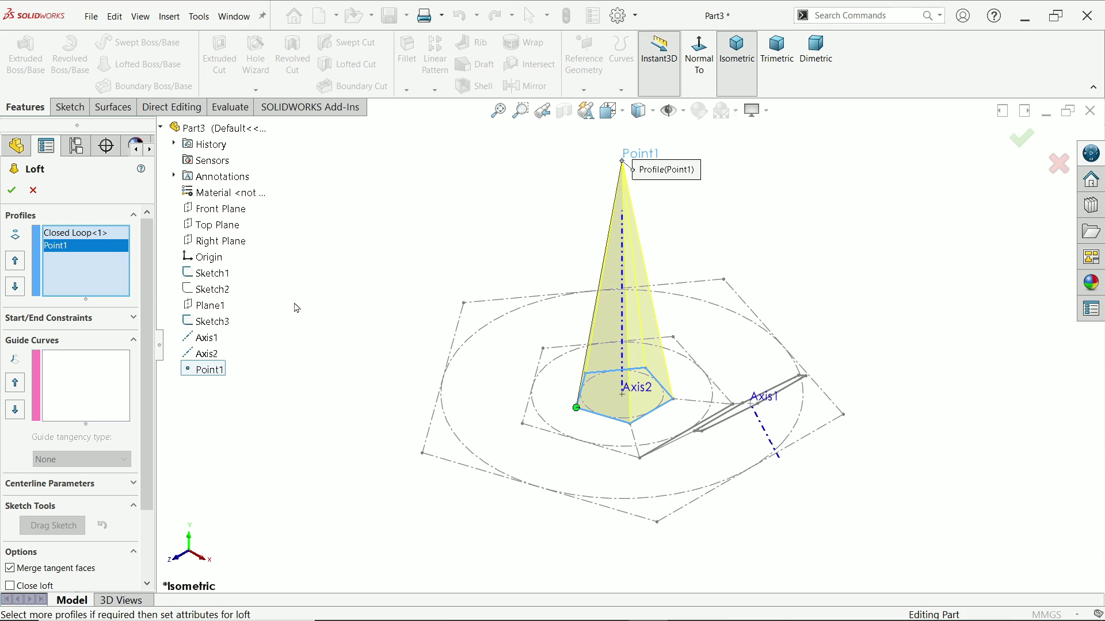
{"action": "left_click_drag", "start_coordinate": [142, 426], "coordinate": [142, 511]}
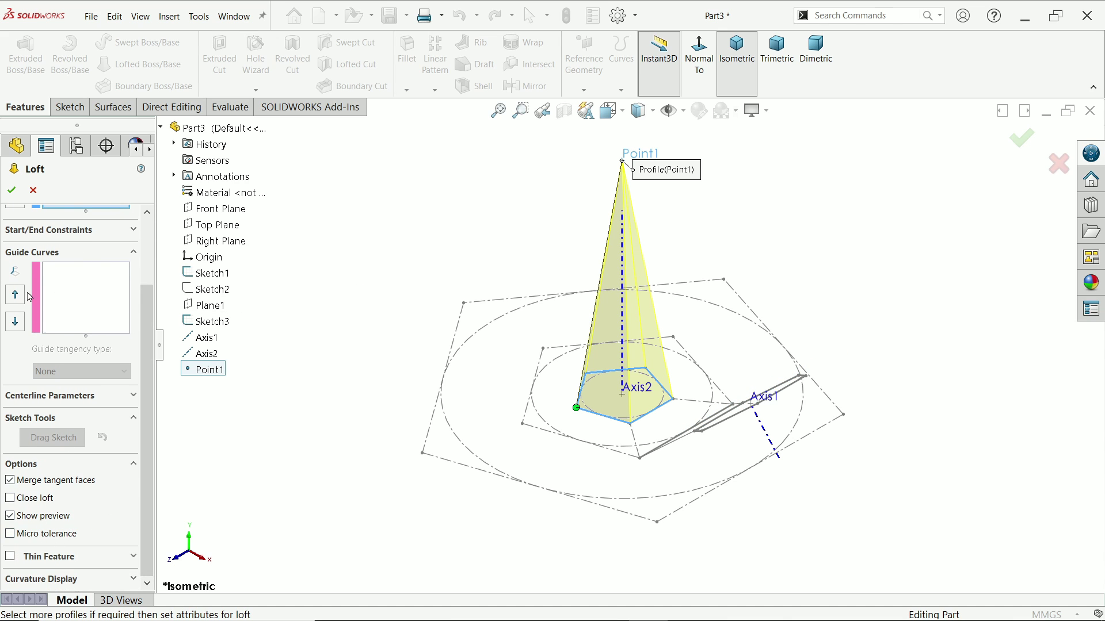
{"action": "left_click", "coordinate": [12, 190]}
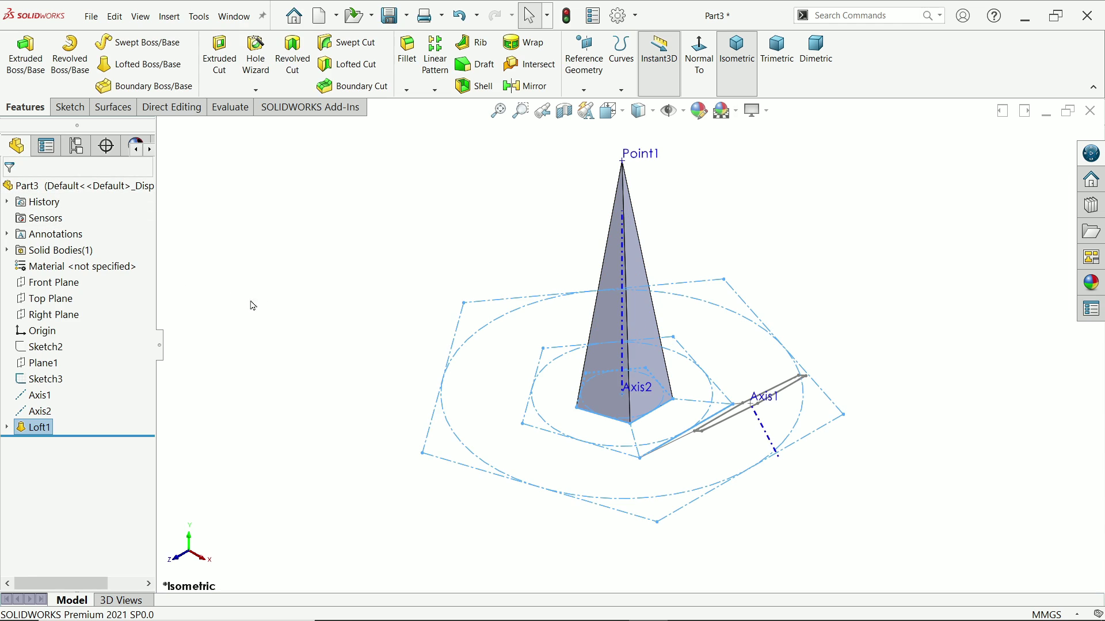
{"action": "middle_click_drag", "start_coordinate": [429, 339], "coordinate": [433, 336]}
Edit Loft1's Sketch1 so its two pentagon-to-50 mm-edge construction lines become regular lines
{"action": "left_click", "coordinate": [491, 408]}
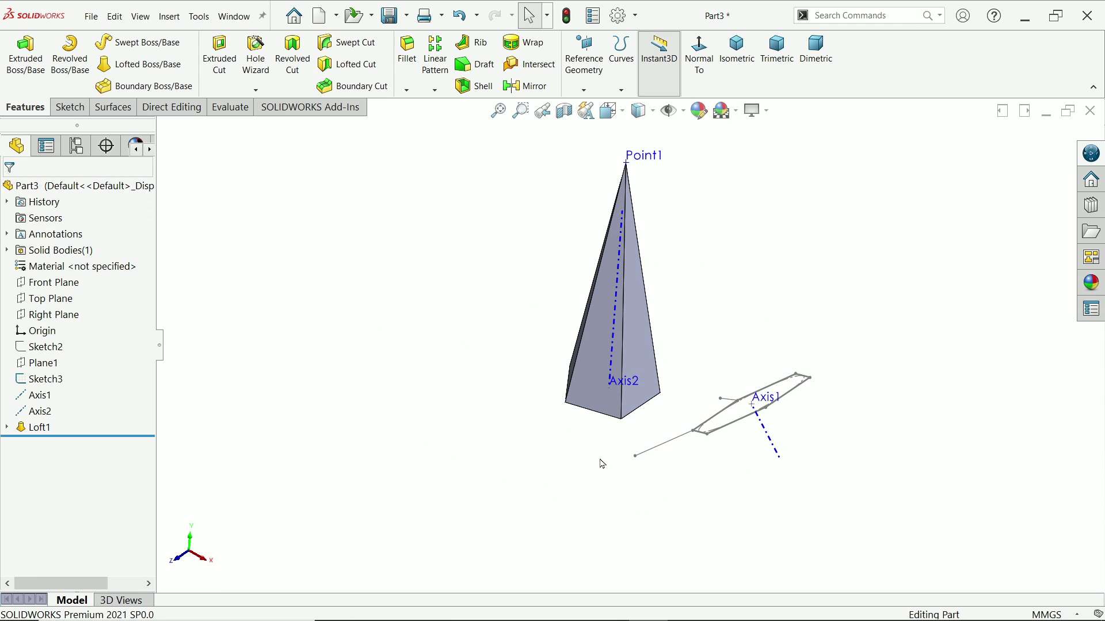
{"action": "left_click", "coordinate": [7, 428]}
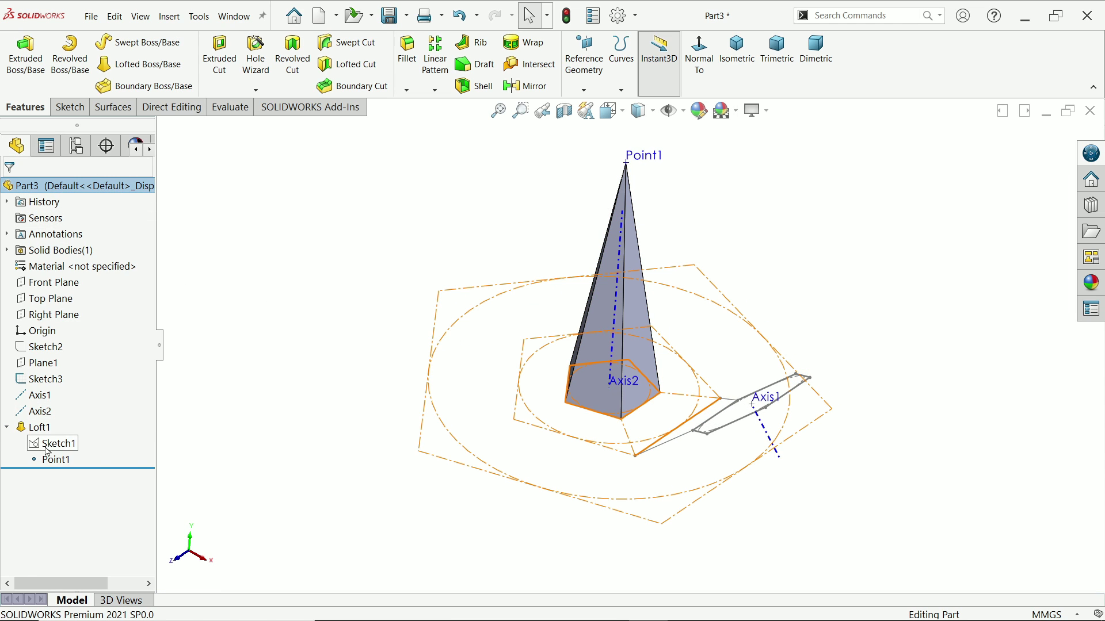
{"action": "left_click", "coordinate": [47, 448]}
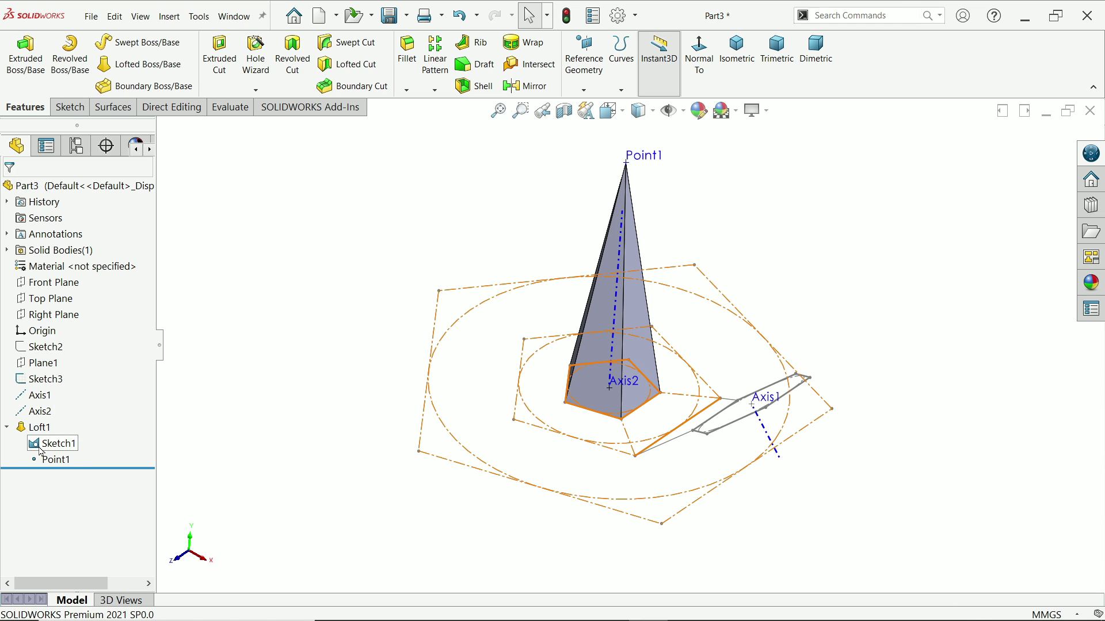
{"action": "right_click", "coordinate": [41, 452]}
{"action": "left_click", "coordinate": [50, 355]}
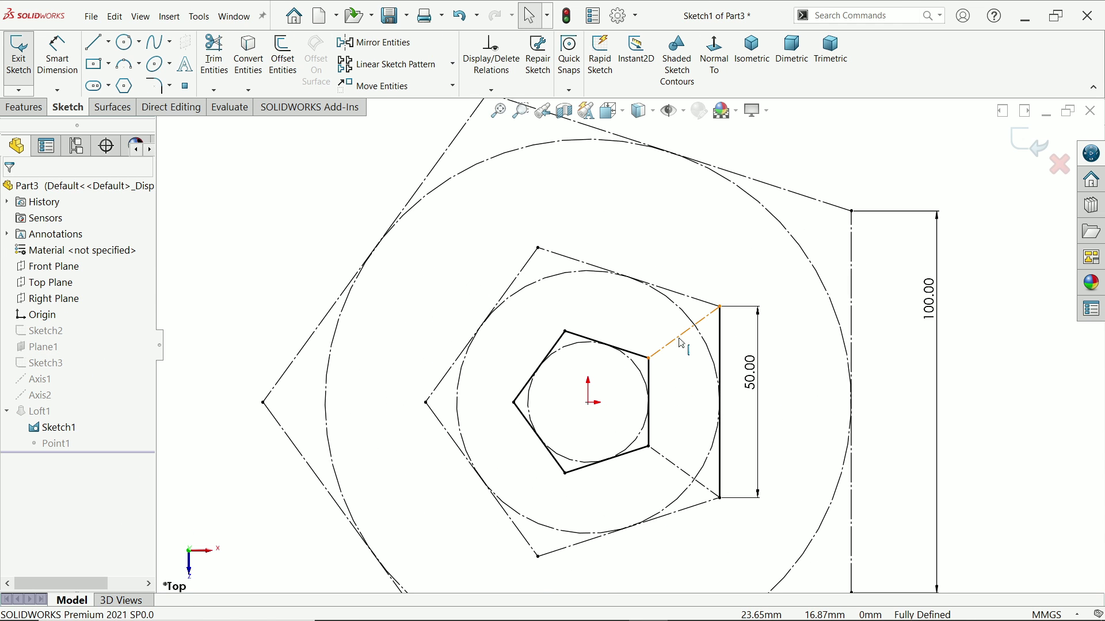
{"action": "left_click", "coordinate": [682, 344]}
{"action": "left_click", "coordinate": [678, 472], "text": "ctrl"}
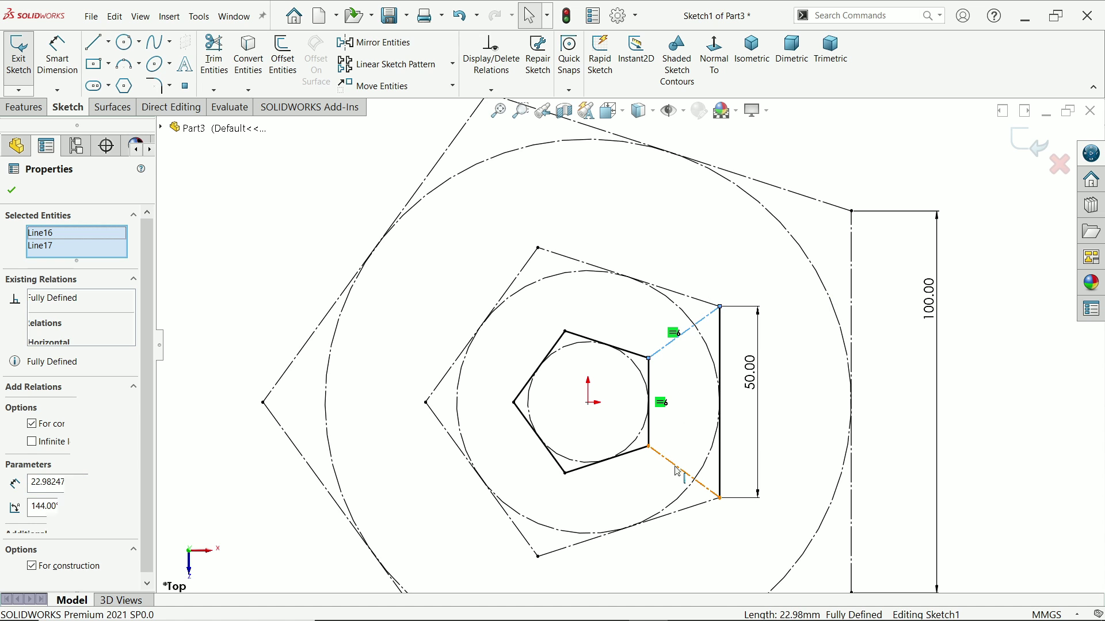
{"action": "left_click", "coordinate": [724, 415]}
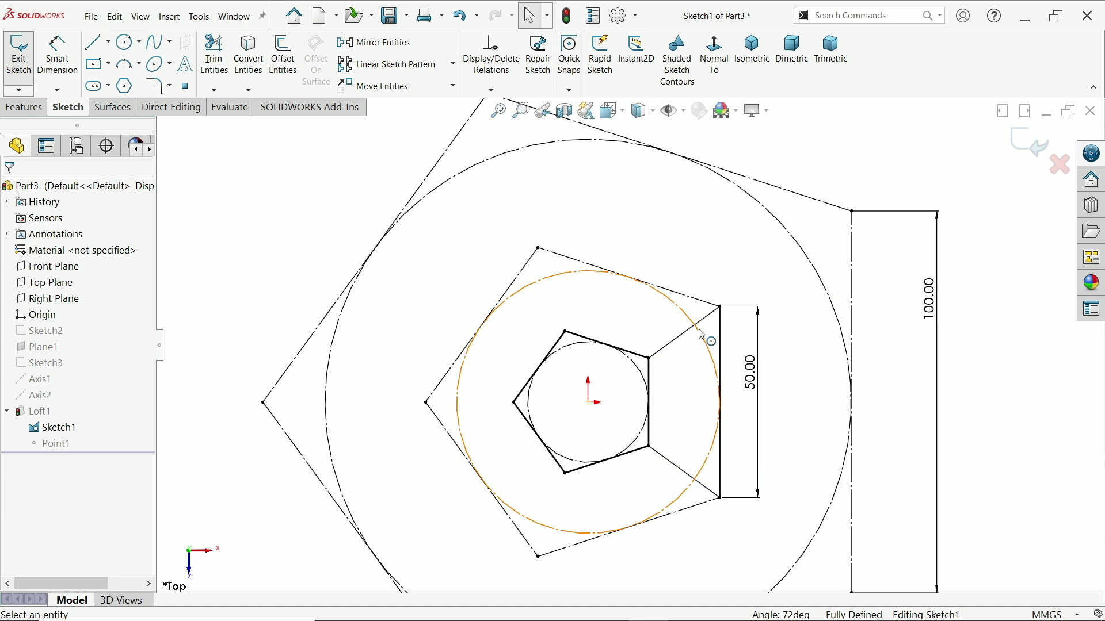
{"action": "left_click", "coordinate": [1030, 144]}
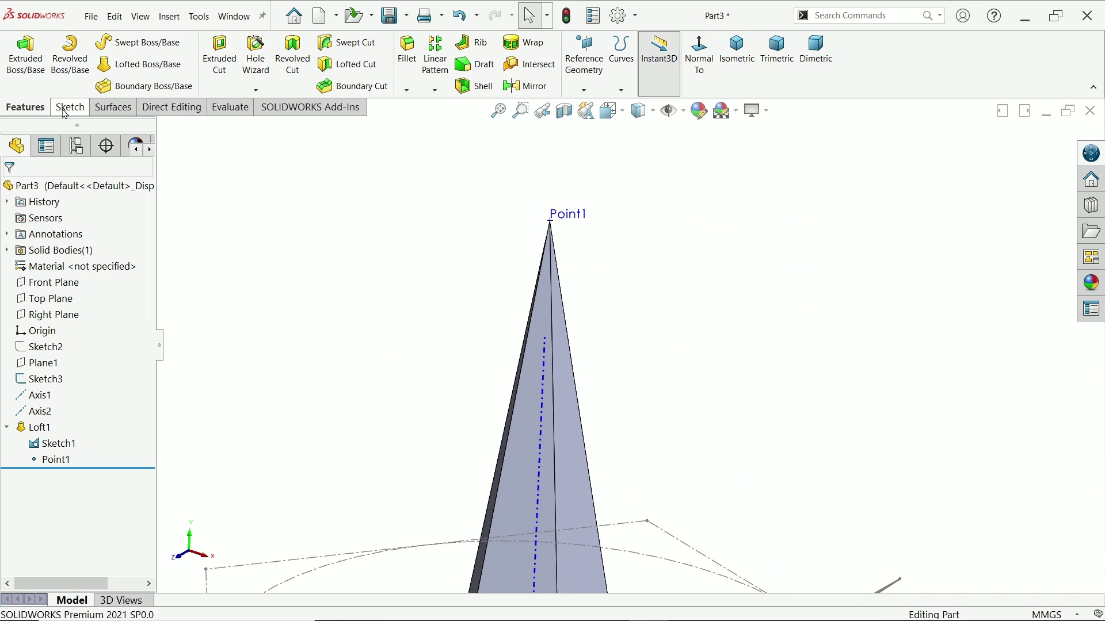
Create 3DSketch1 holding a single sketch point on Point1 at the pyramid's apex
{"action": "left_click", "coordinate": [82, 105]}
{"action": "left_click", "coordinate": [19, 91]}
{"action": "left_click", "coordinate": [39, 122]}
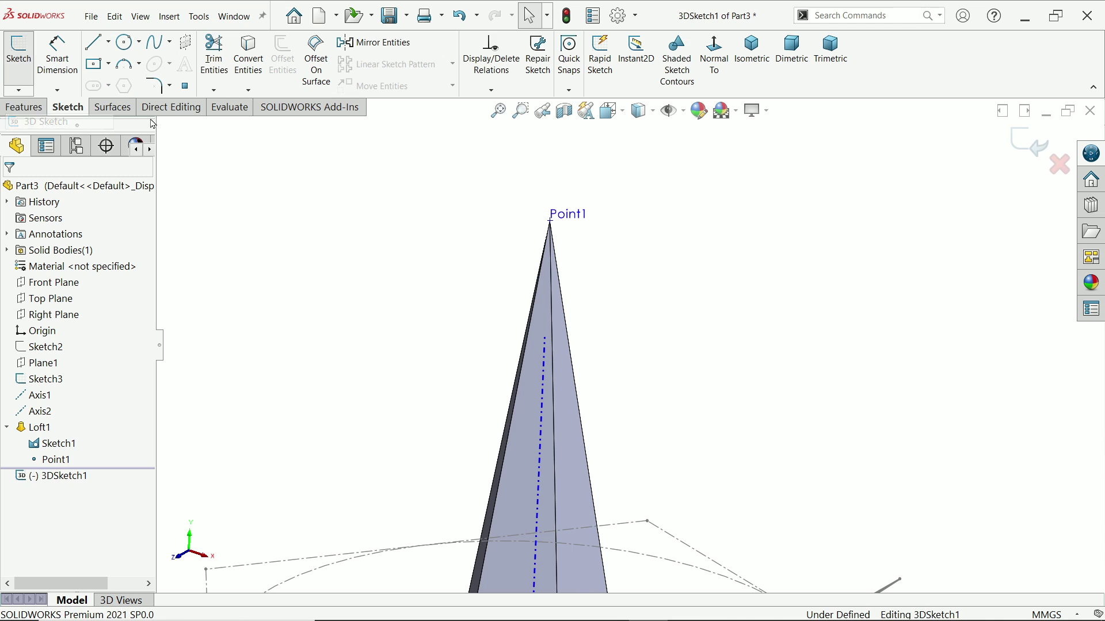
{"action": "left_click", "coordinate": [550, 221]}
{"action": "left_click", "coordinate": [13, 191]}
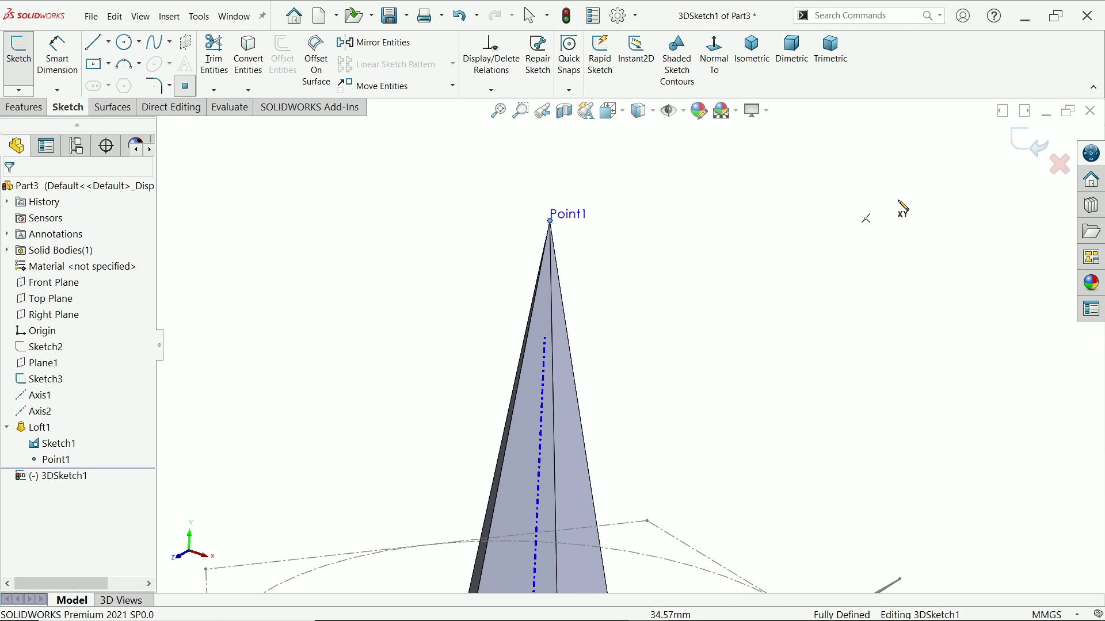
{"action": "left_click", "coordinate": [1038, 151]}
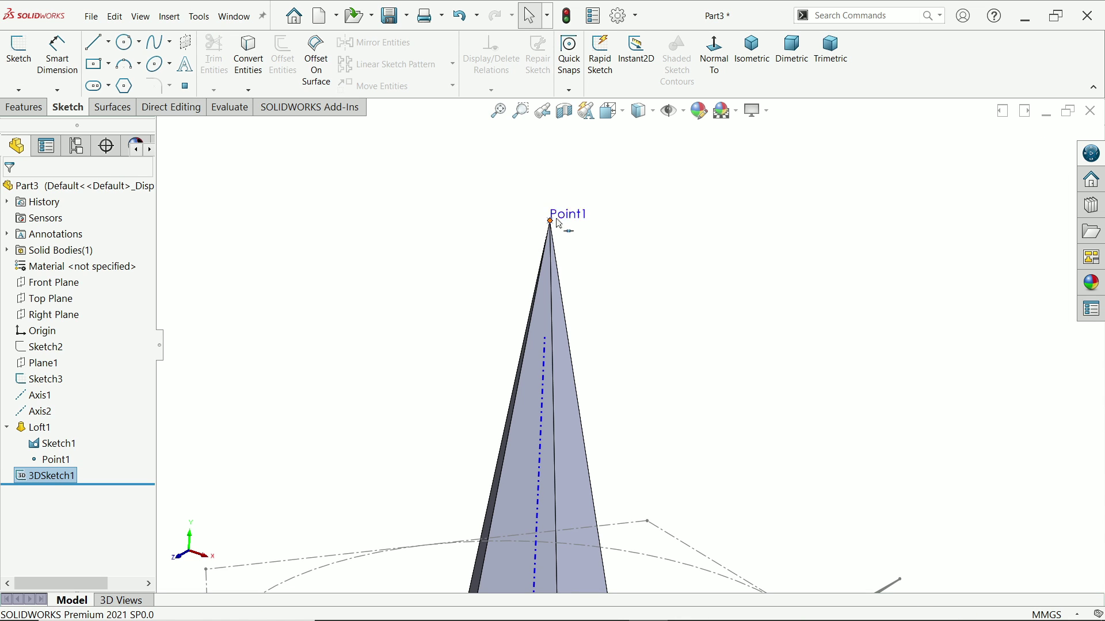
{"action": "mouse_move", "coordinate": [635, 228]}
{"action": "middle_mouse_down"}
{"action": "mouse_move", "coordinate": [707, 291]}
{"action": "mouse_move", "coordinate": [656, 395]}
{"action": "mouse_move", "coordinate": [651, 479]}
{"action": "middle_mouse_up"}
{"action": "left_click", "coordinate": [25, 107]}
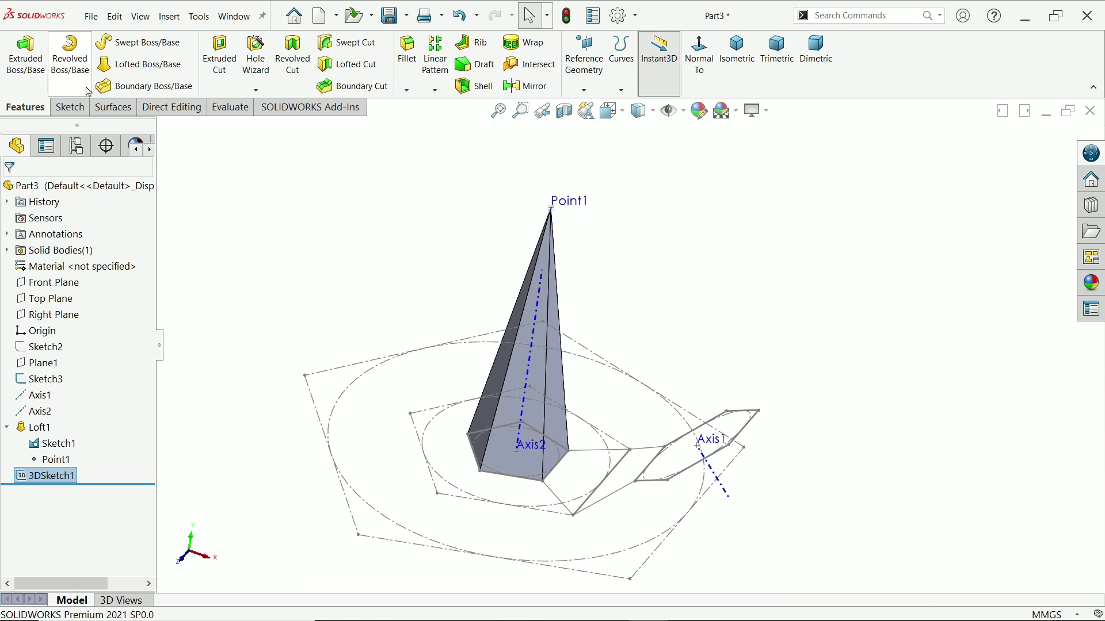
Loft from 3DSketch1's apex point to a closed group of Sketch1 gap edges, creating Loft2
{"action": "left_click", "coordinate": [135, 66]}
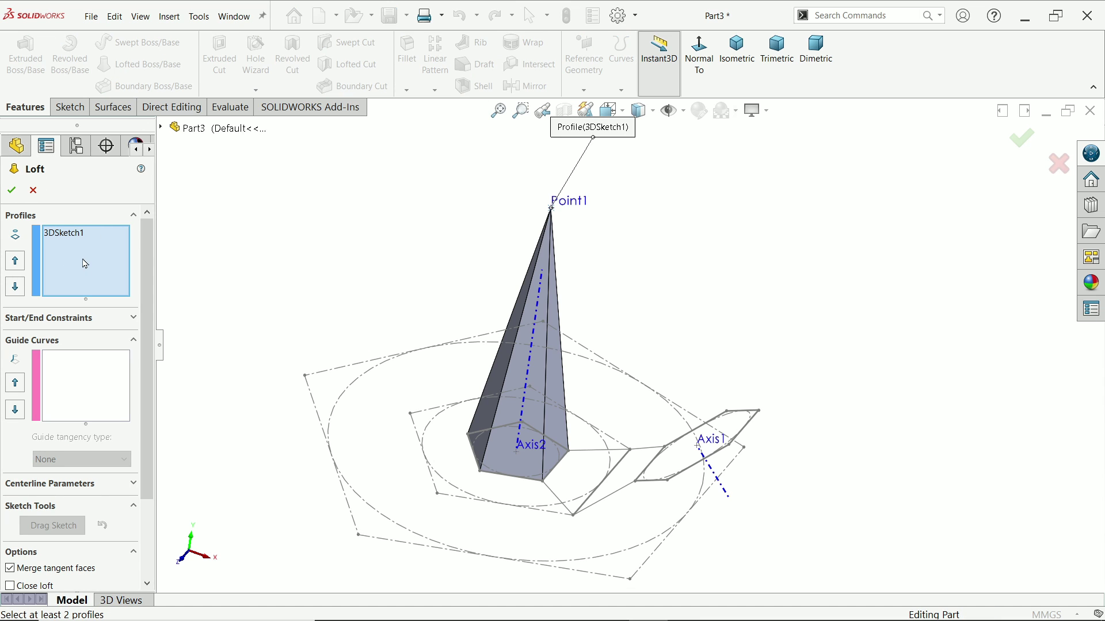
{"action": "right_click", "coordinate": [87, 258]}
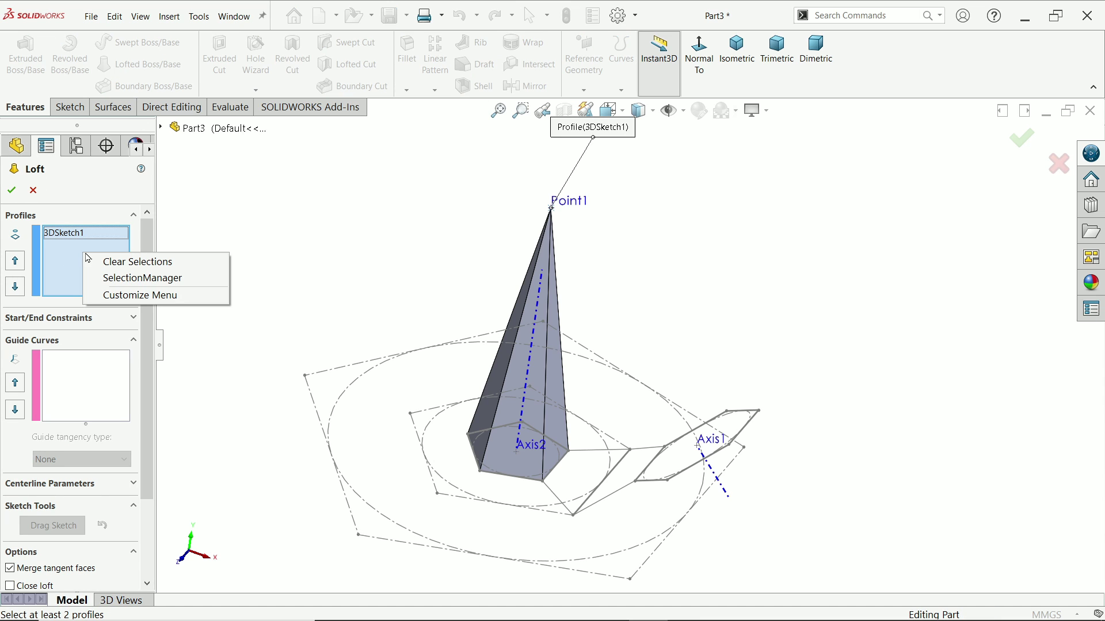
{"action": "left_click", "coordinate": [266, 235]}
{"action": "scroll", "coordinate": [604, 471], "scroll_direction": "down", "scroll_amount": 3}
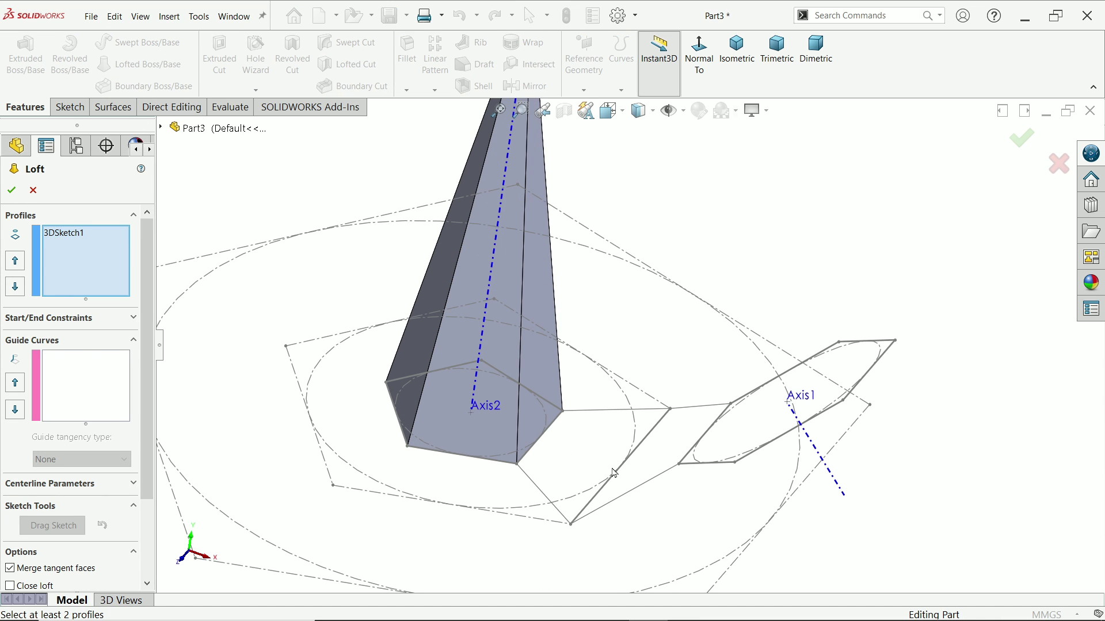
{"action": "left_click", "coordinate": [651, 440]}
{"action": "left_click", "coordinate": [726, 498]}
{"action": "left_click", "coordinate": [656, 411]}
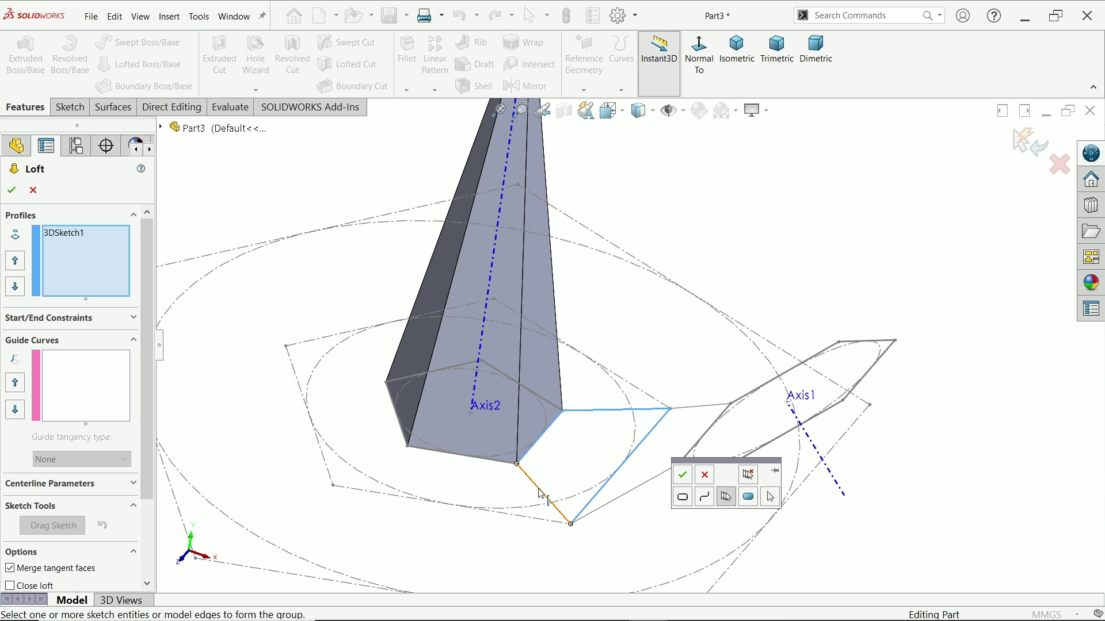
{"action": "scroll", "coordinate": [613, 374], "scroll_direction": "up", "scroll_amount": 3}
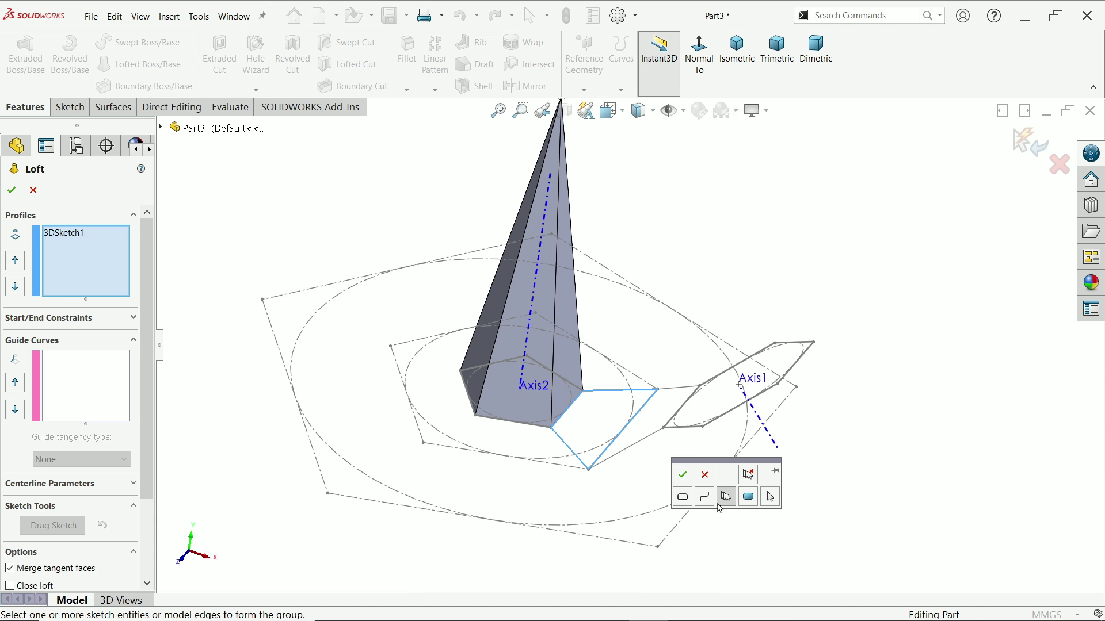
{"action": "left_click", "coordinate": [679, 477]}
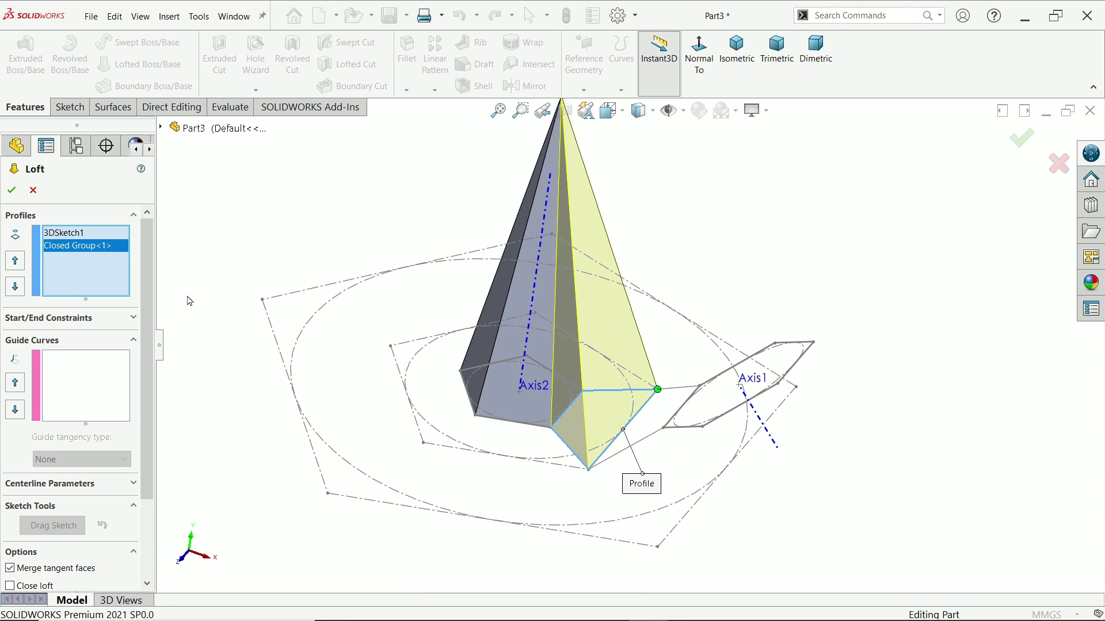
{"action": "left_click", "coordinate": [12, 192]}
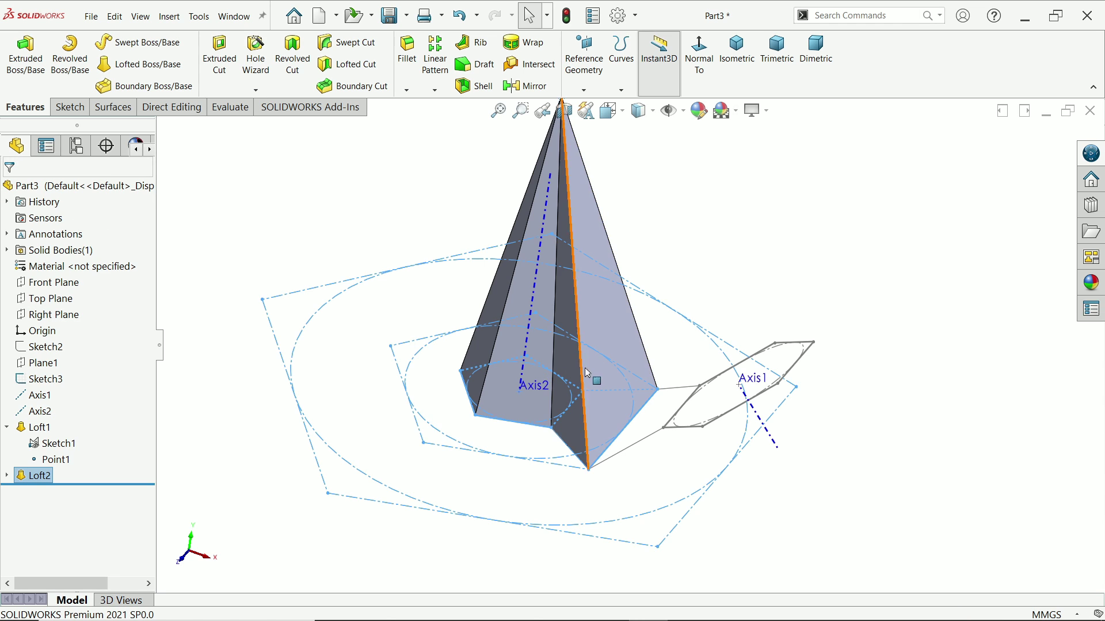
Edit Loft2 to turn off Merge result, leaving it a separate solid body
{"action": "scroll", "coordinate": [614, 339], "scroll_direction": "up", "scroll_amount": 2}
{"action": "scroll", "coordinate": [677, 329], "scroll_direction": "down", "scroll_amount": 3}
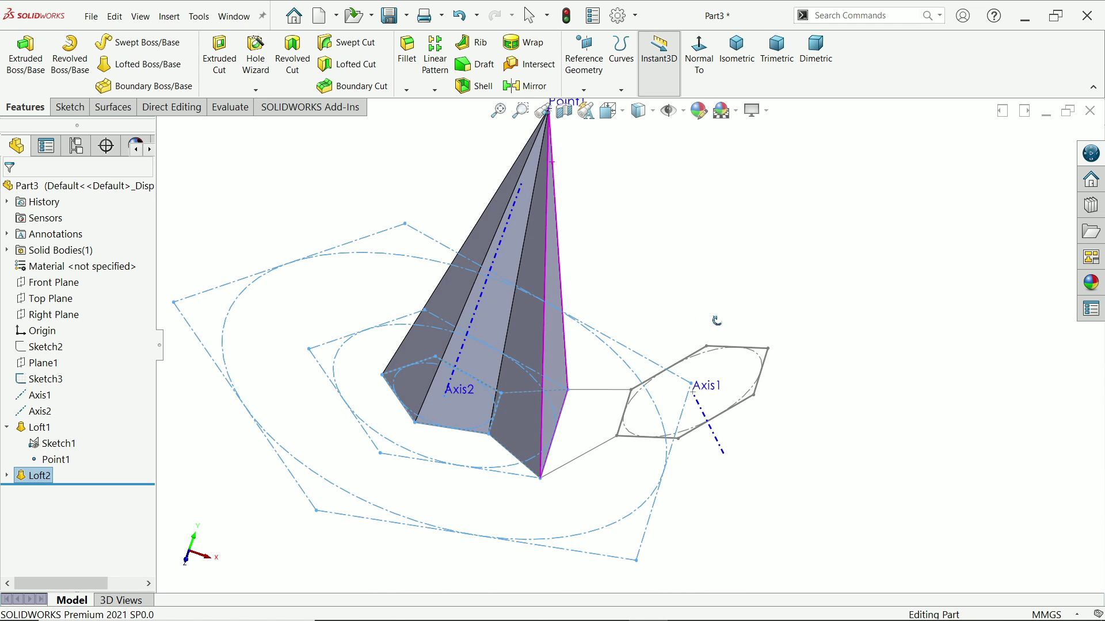
{"action": "left_click", "coordinate": [708, 294]}
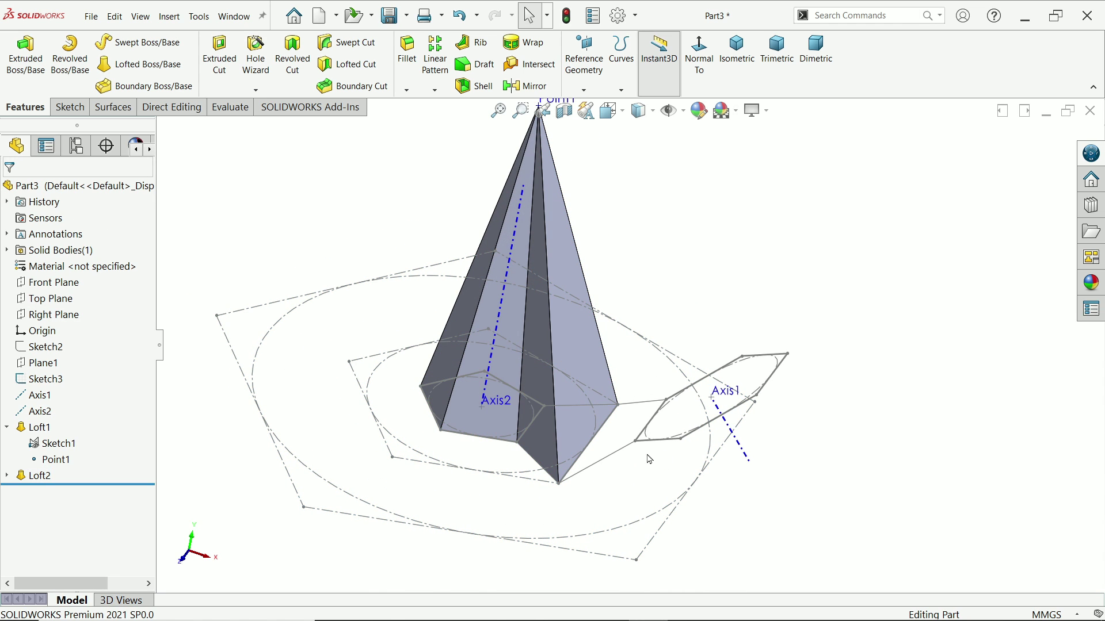
{"action": "left_click", "coordinate": [140, 64]}
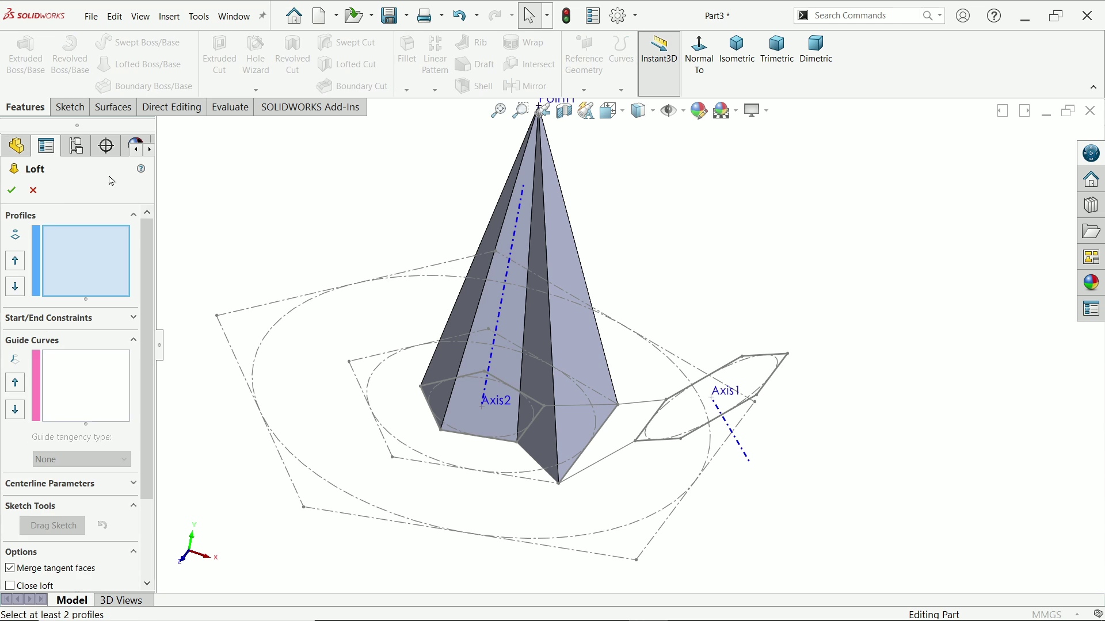
{"action": "left_click", "coordinate": [33, 191]}
{"action": "left_click", "coordinate": [33, 475]}
{"action": "left_click", "coordinate": [31, 443]}
{"action": "scroll", "coordinate": [149, 488], "scroll_direction": "down", "scroll_amount": 2}
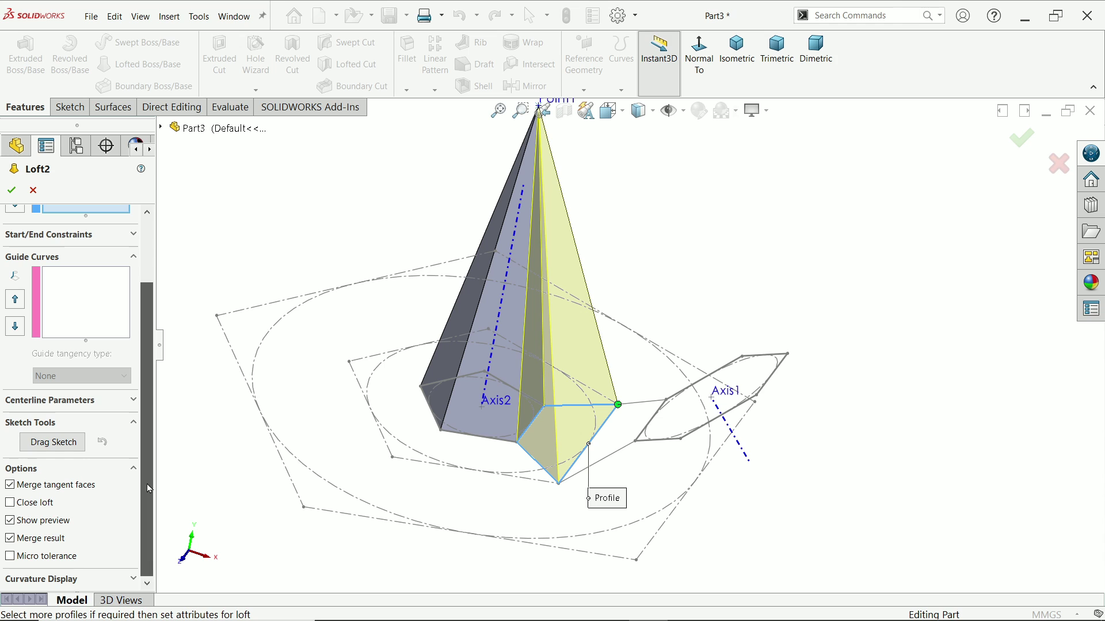
{"action": "left_click", "coordinate": [8, 540]}
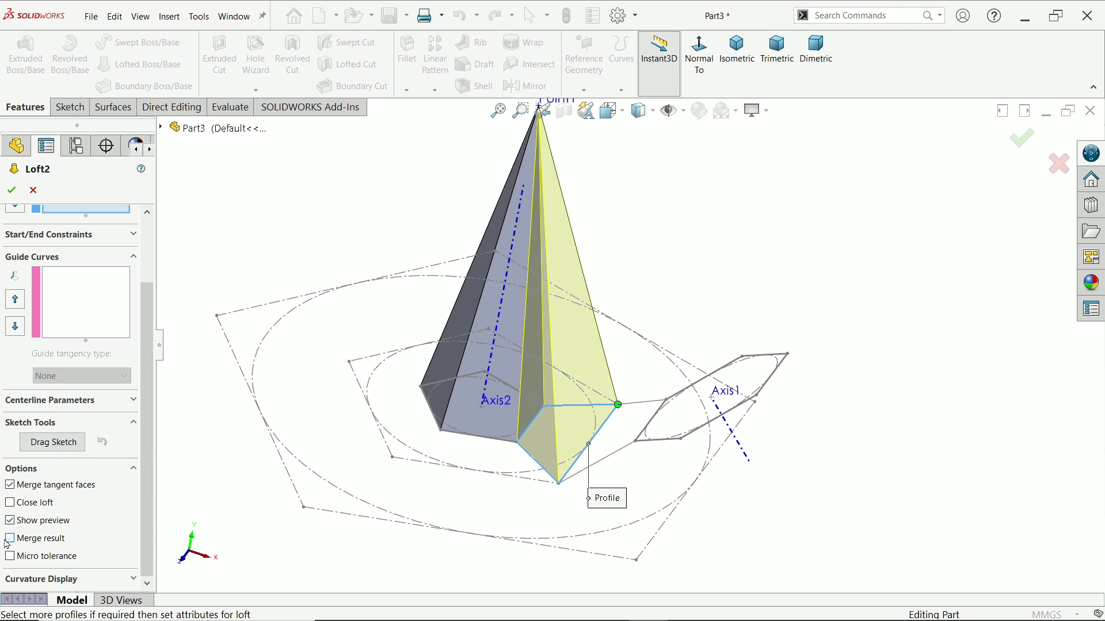
{"action": "left_click", "coordinate": [13, 189]}
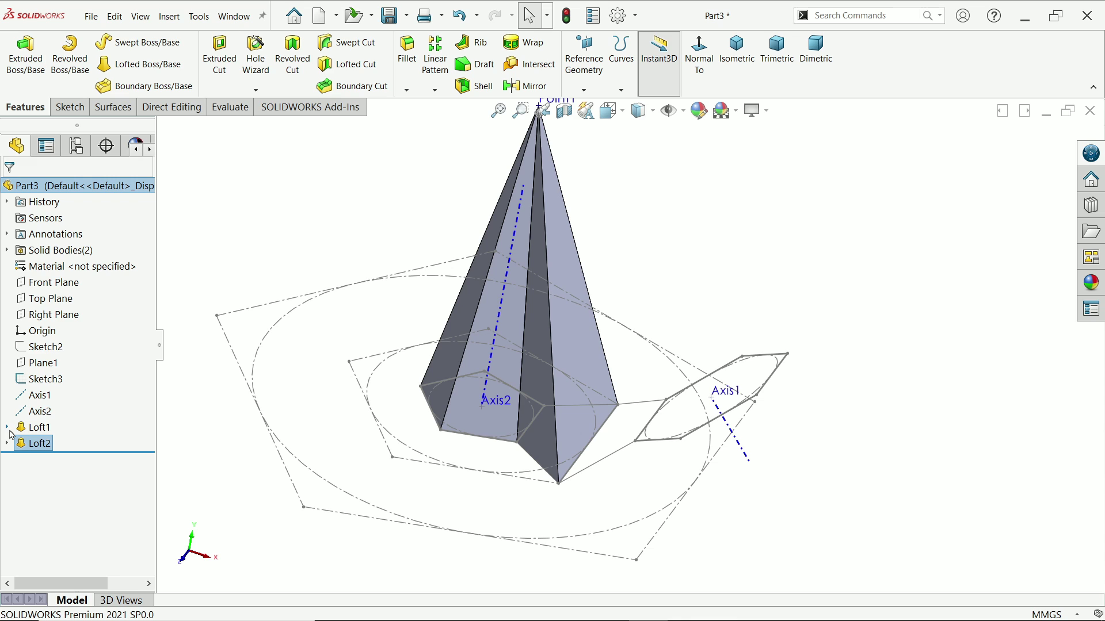
{"action": "left_click", "coordinate": [661, 271]}
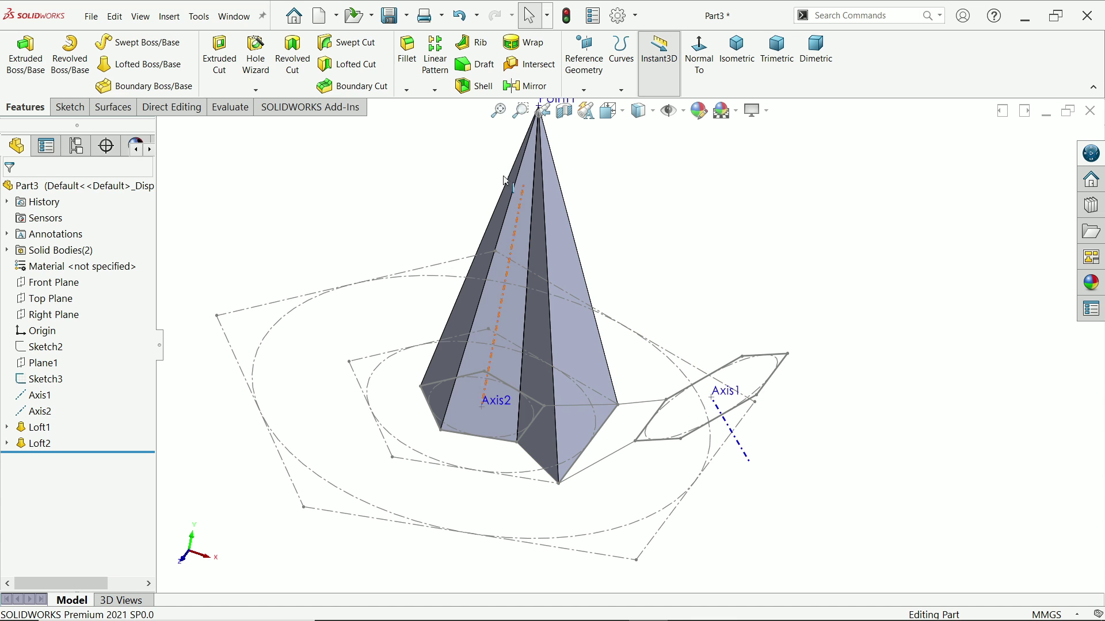
Start a new loft with the next gap's edges grouped as a closed outline profile
{"action": "left_click", "coordinate": [167, 64]}
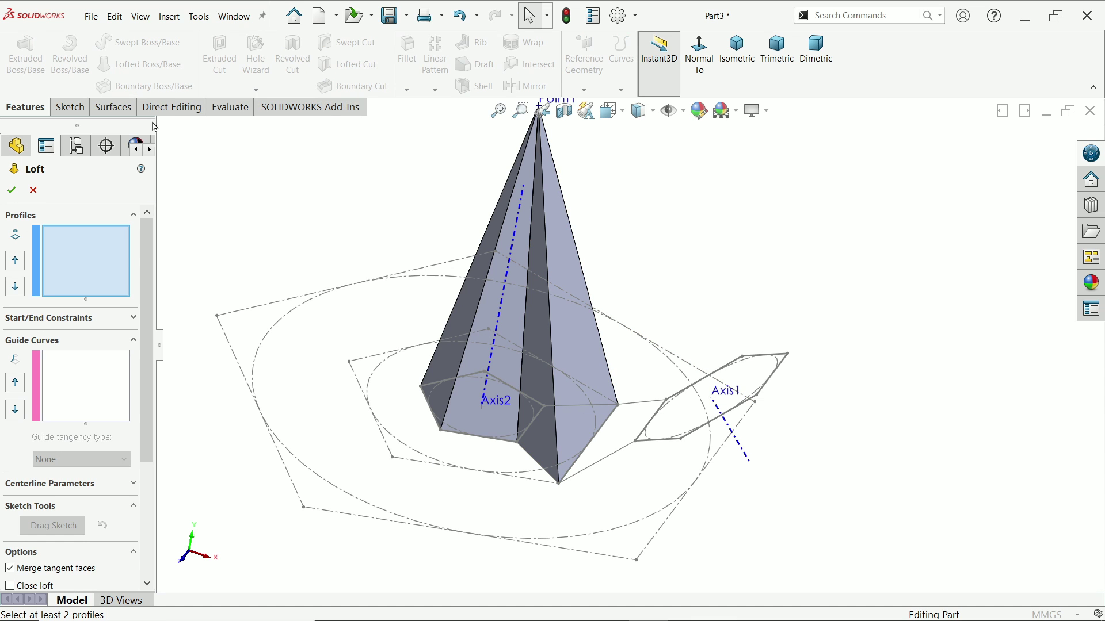
{"action": "left_click", "coordinate": [625, 456]}
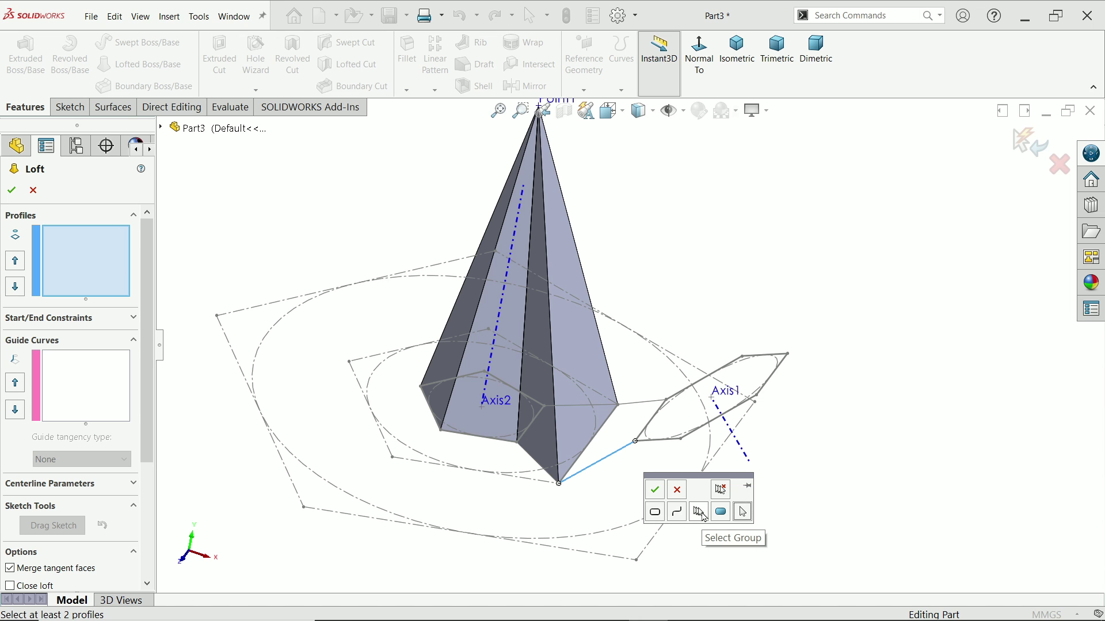
{"action": "scroll", "coordinate": [628, 451], "scroll_direction": "down", "scroll_amount": 5}
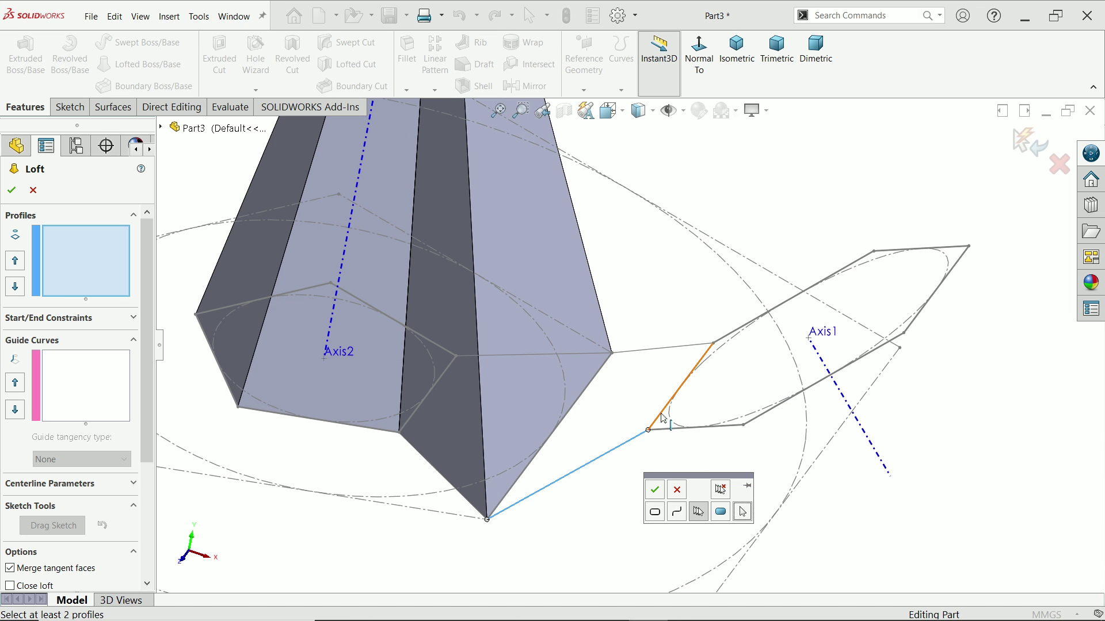
{"action": "left_click", "coordinate": [664, 419]}
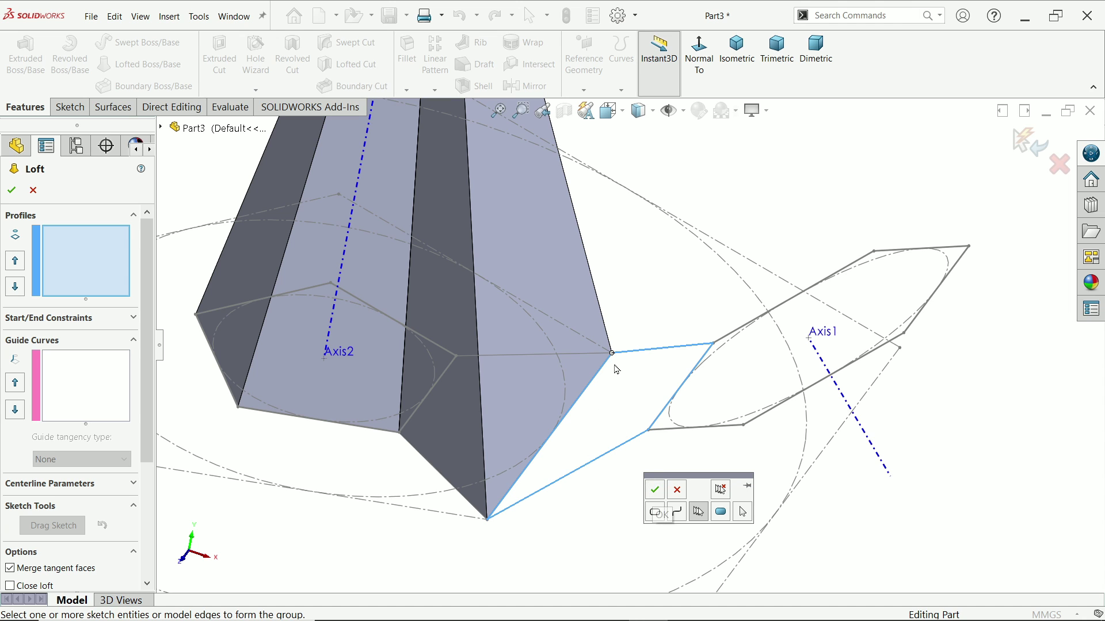
{"action": "left_click", "coordinate": [655, 491]}
{"action": "scroll", "coordinate": [633, 403], "scroll_direction": "up", "scroll_amount": 5}
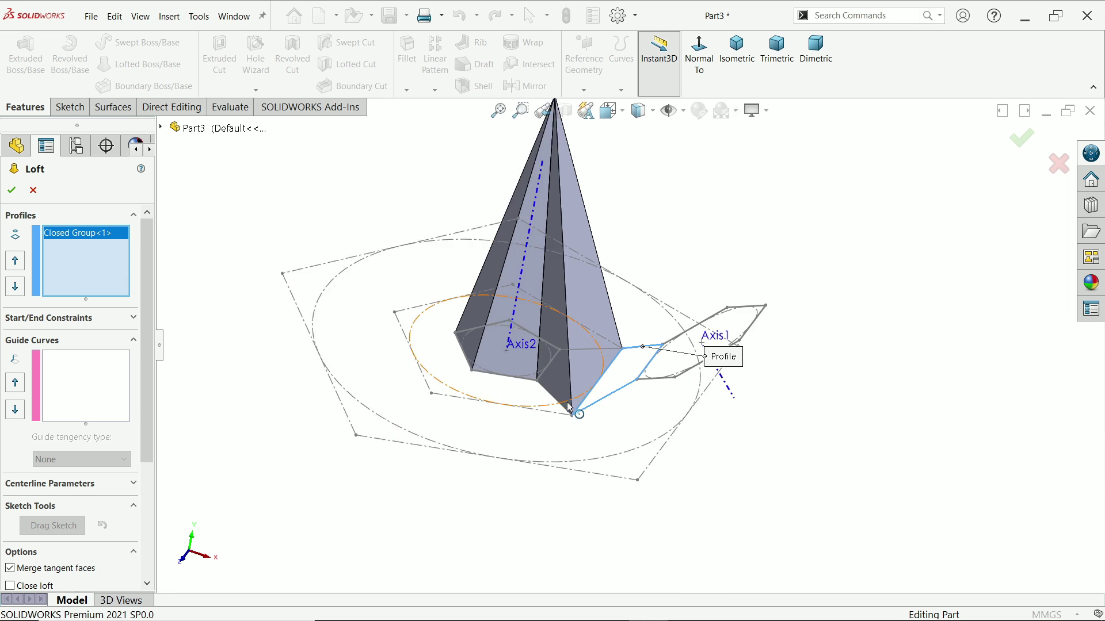
{"action": "scroll", "coordinate": [570, 205], "scroll_direction": "down", "scroll_amount": 2}
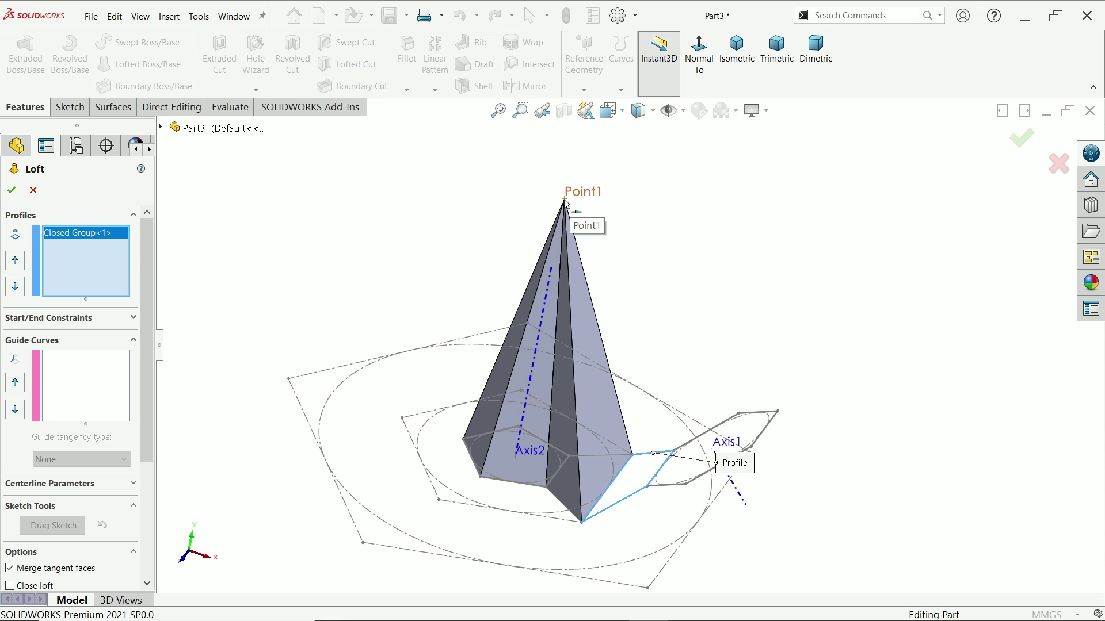
Add the apex 3D sketch as second profile, disable merging, and create Loft3
{"action": "left_click", "coordinate": [565, 203]}
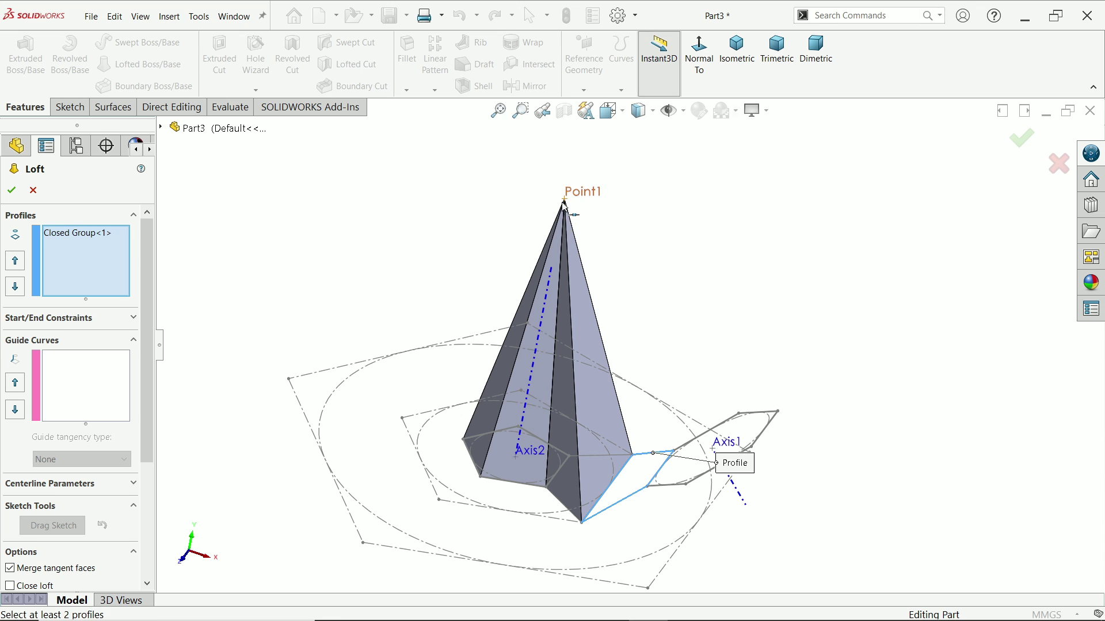
{"action": "left_click", "coordinate": [161, 128]}
{"action": "left_click", "coordinate": [174, 386]}
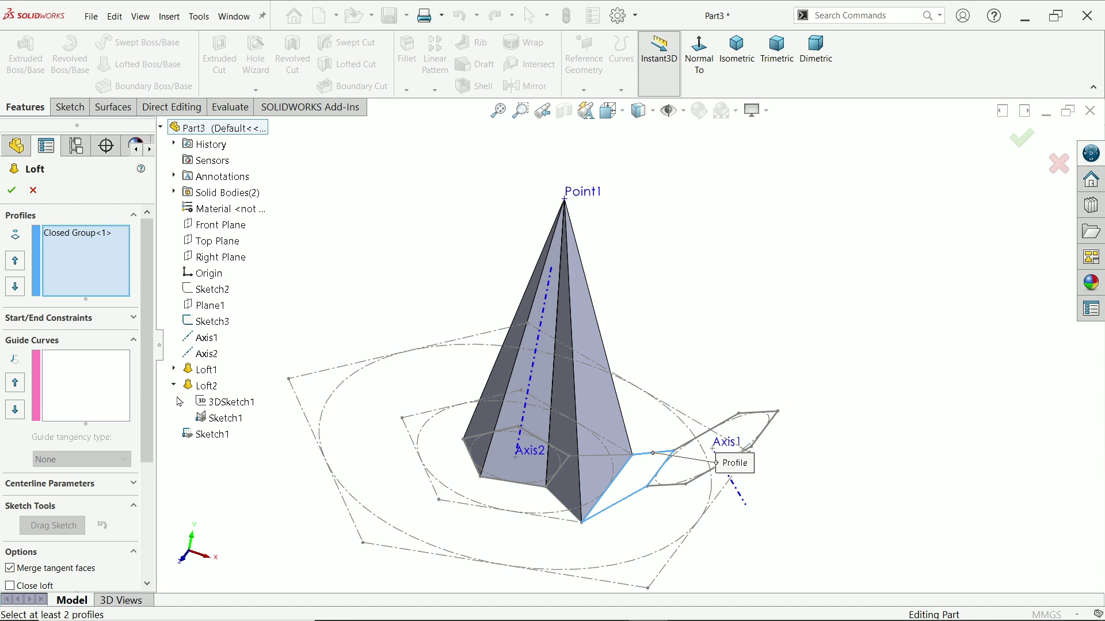
{"action": "left_click", "coordinate": [221, 403]}
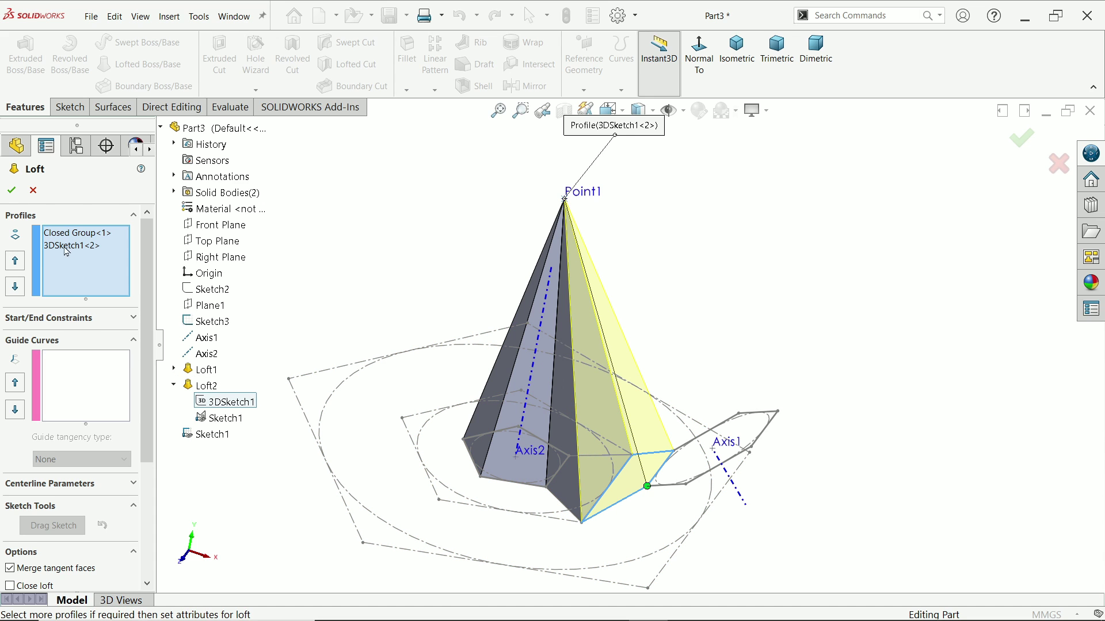
{"action": "scroll", "coordinate": [63, 374], "scroll_direction": "down", "scroll_amount": 5}
{"action": "left_click", "coordinate": [28, 441]}
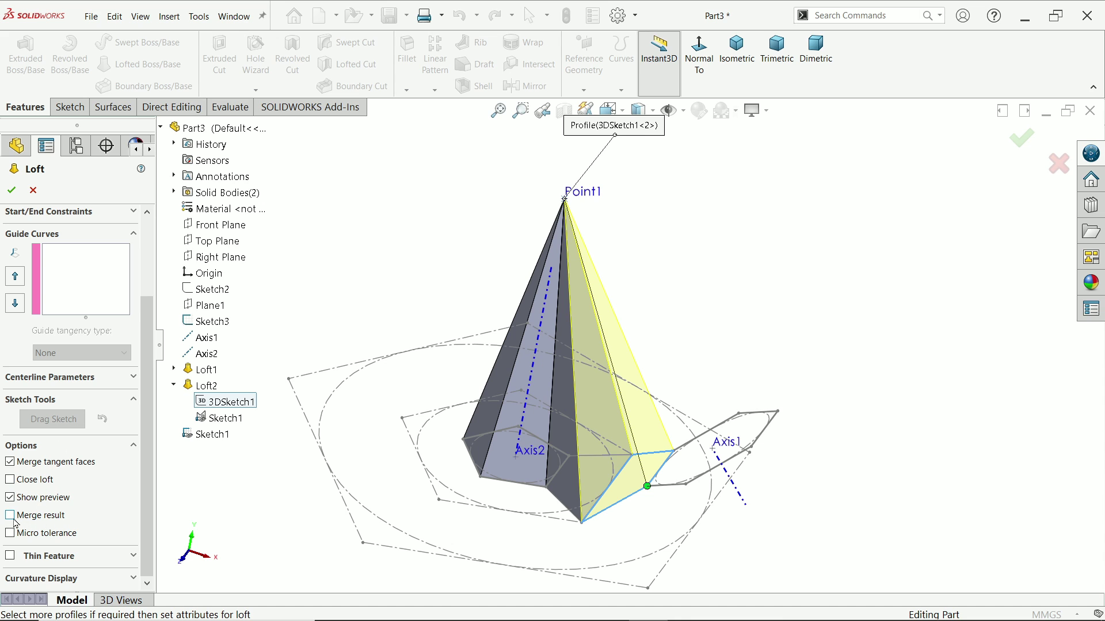
{"action": "left_click", "coordinate": [9, 192]}
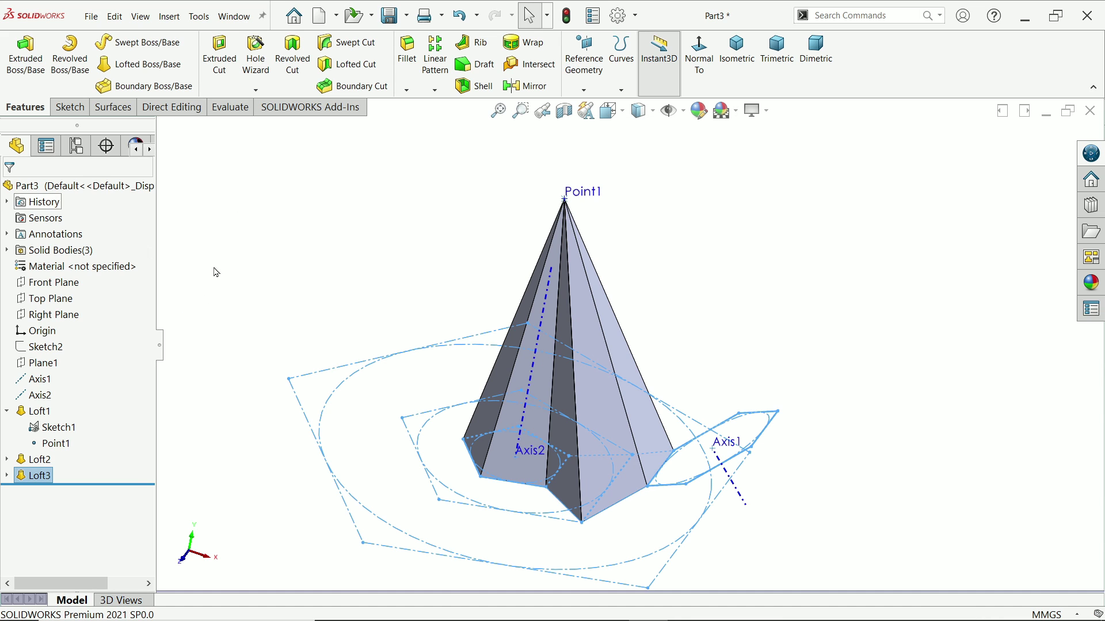
Start a loft with 3DSketch1 as the first profile and show the hexagon Sketch3
{"action": "left_click", "coordinate": [138, 64]}
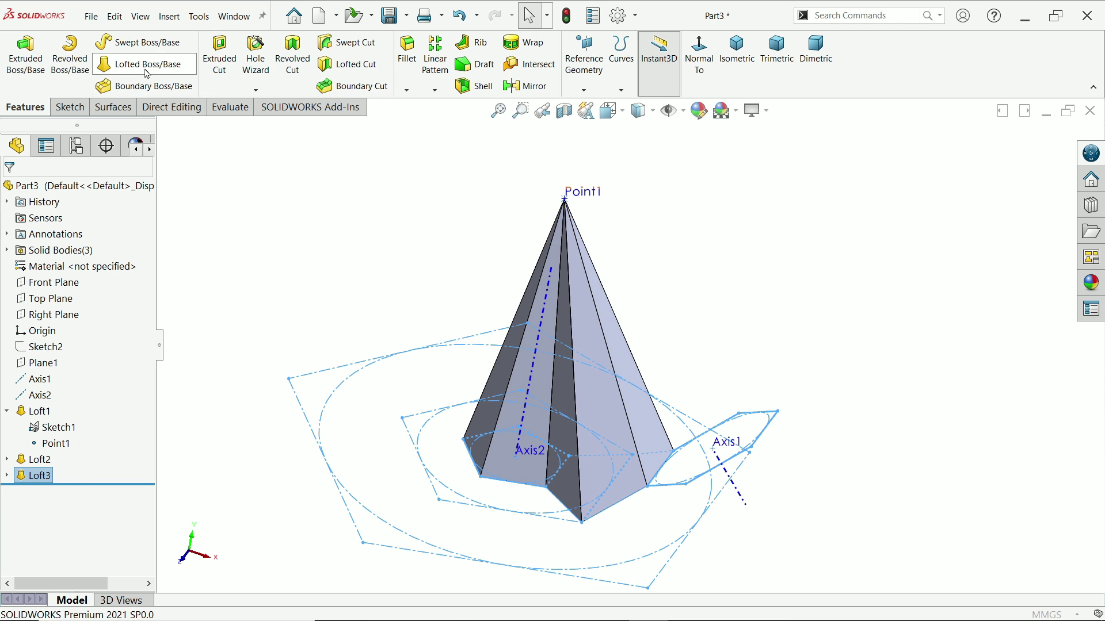
{"action": "left_click", "coordinate": [228, 386]}
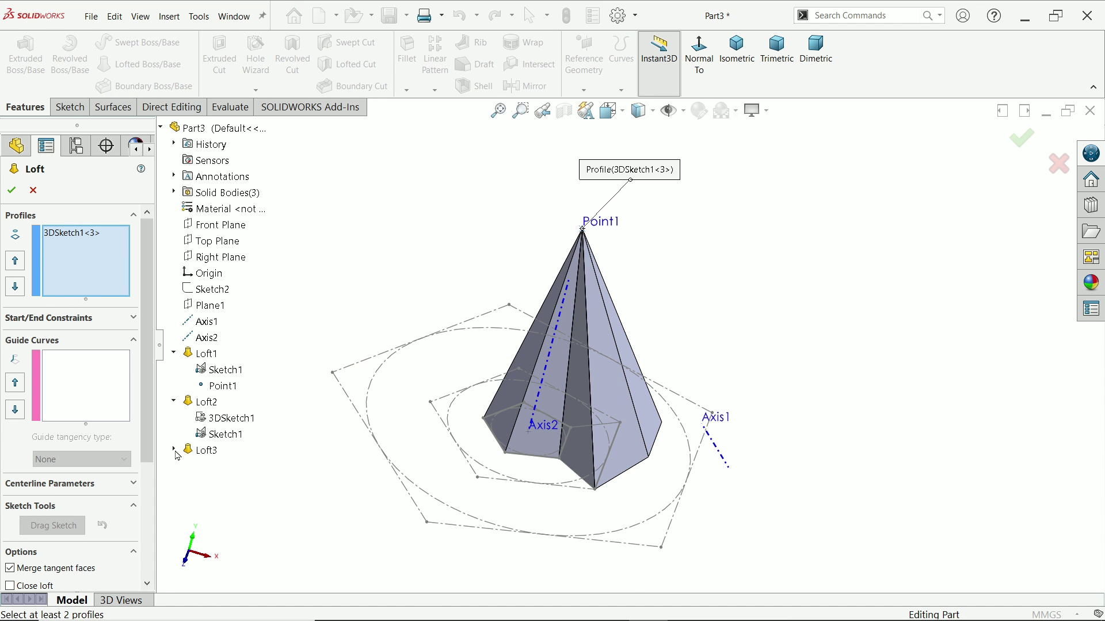
{"action": "left_click", "coordinate": [224, 473]}
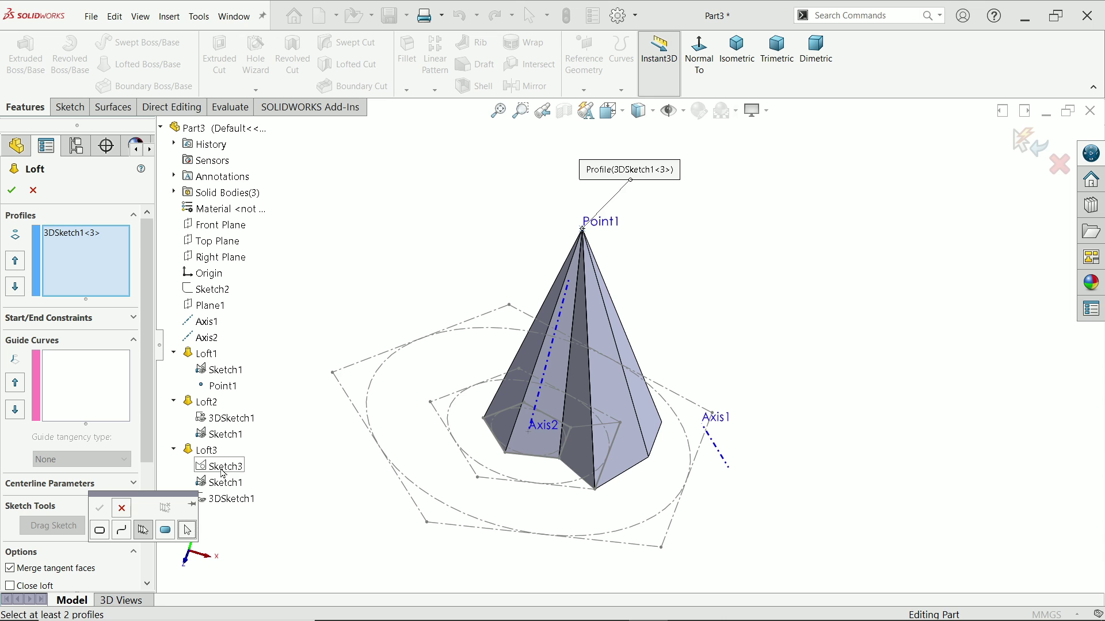
{"action": "left_click", "coordinate": [122, 509]}
{"action": "right_click", "coordinate": [227, 467]}
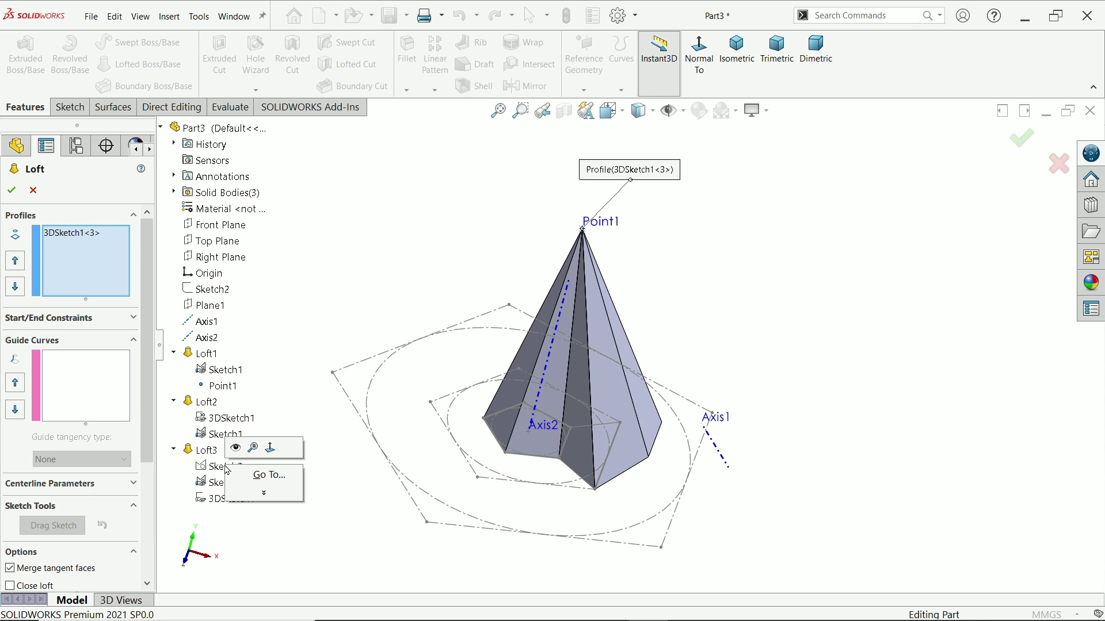
{"action": "left_click", "coordinate": [237, 455]}
{"action": "mouse_move", "coordinate": [770, 469]}
{"action": "middle_mouse_down"}
{"action": "mouse_move", "coordinate": [780, 474]}
{"action": "mouse_move", "coordinate": [707, 429]}
{"action": "middle_mouse_up"}
{"action": "scroll", "coordinate": [706, 429], "scroll_direction": "down", "scroll_amount": 3}
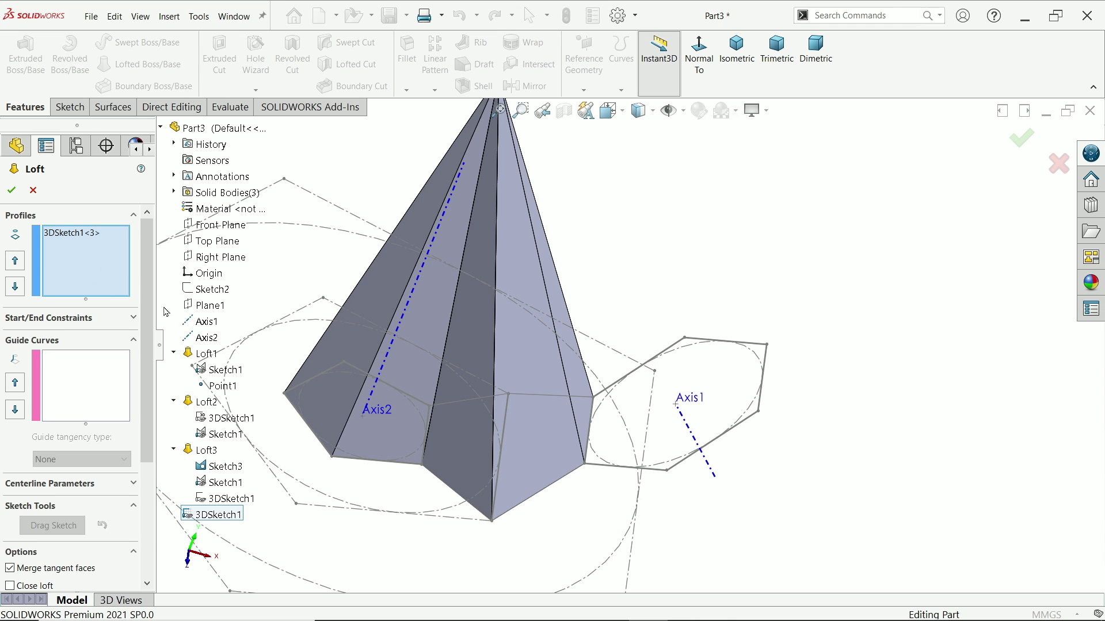
{"action": "scroll", "coordinate": [663, 381], "scroll_direction": "down", "scroll_amount": 2}
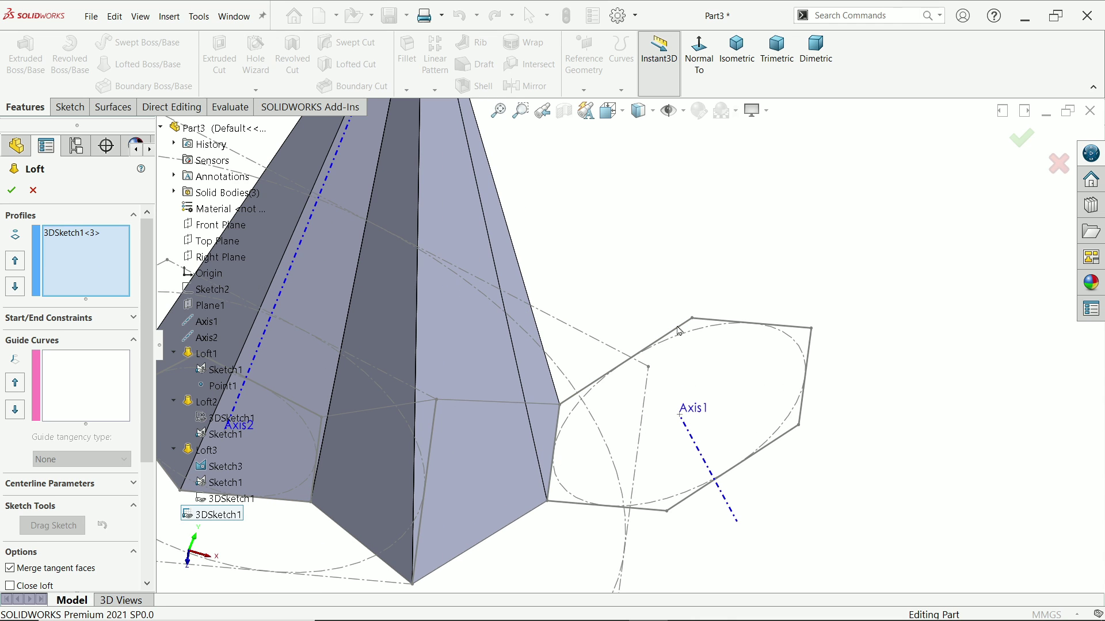
Group the hexagon edges as the second profile and create the unmerged Loft4
{"action": "left_click", "coordinate": [688, 327]}
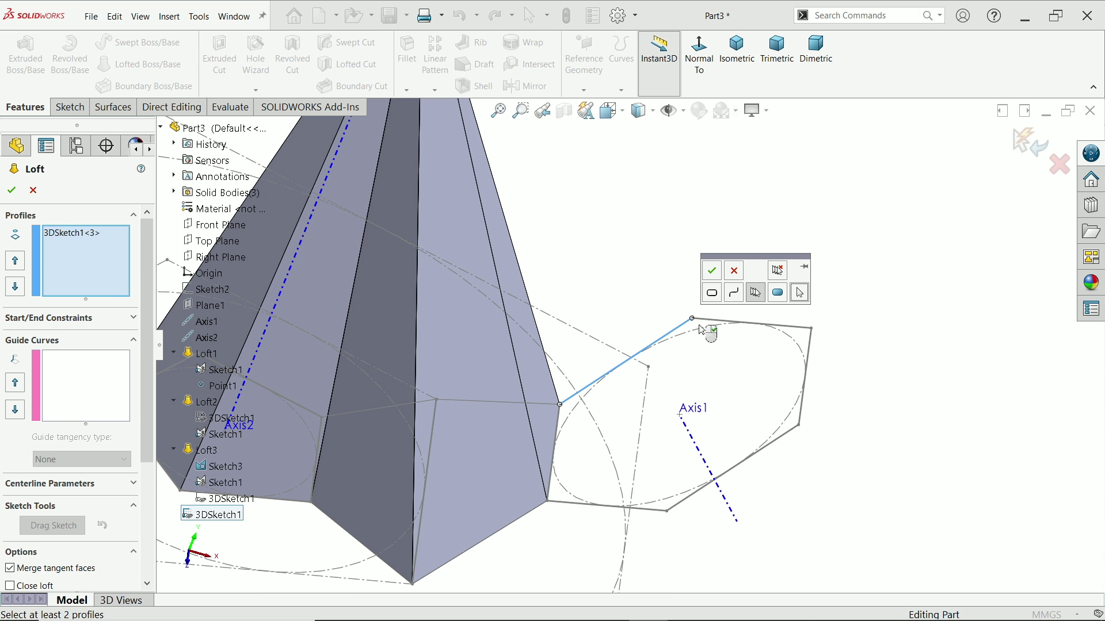
{"action": "left_click", "coordinate": [713, 294]}
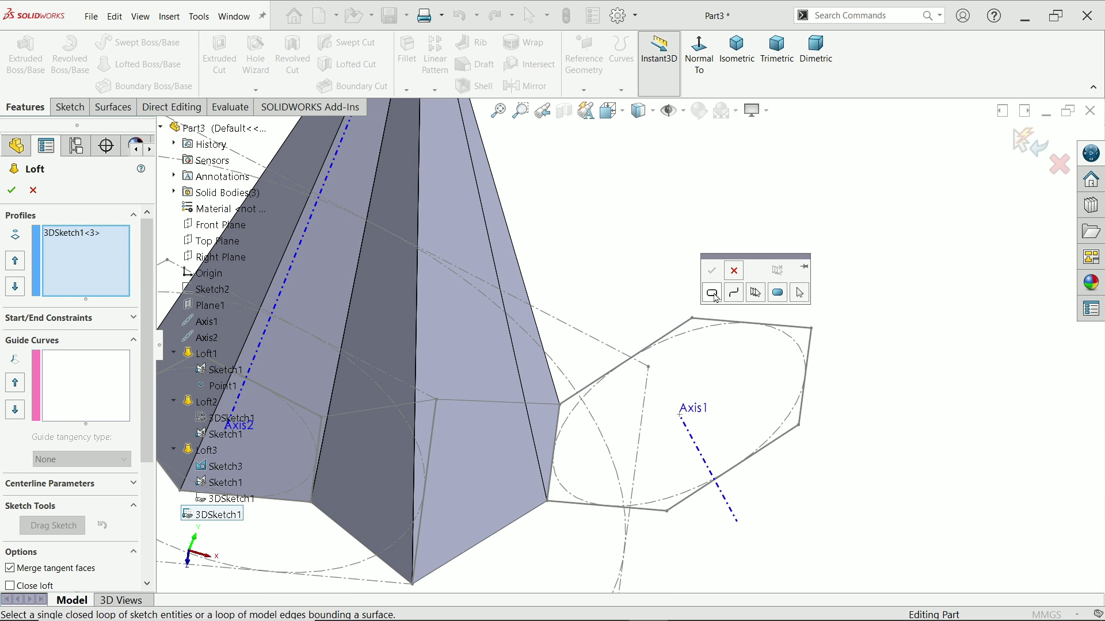
{"action": "left_click", "coordinate": [759, 297]}
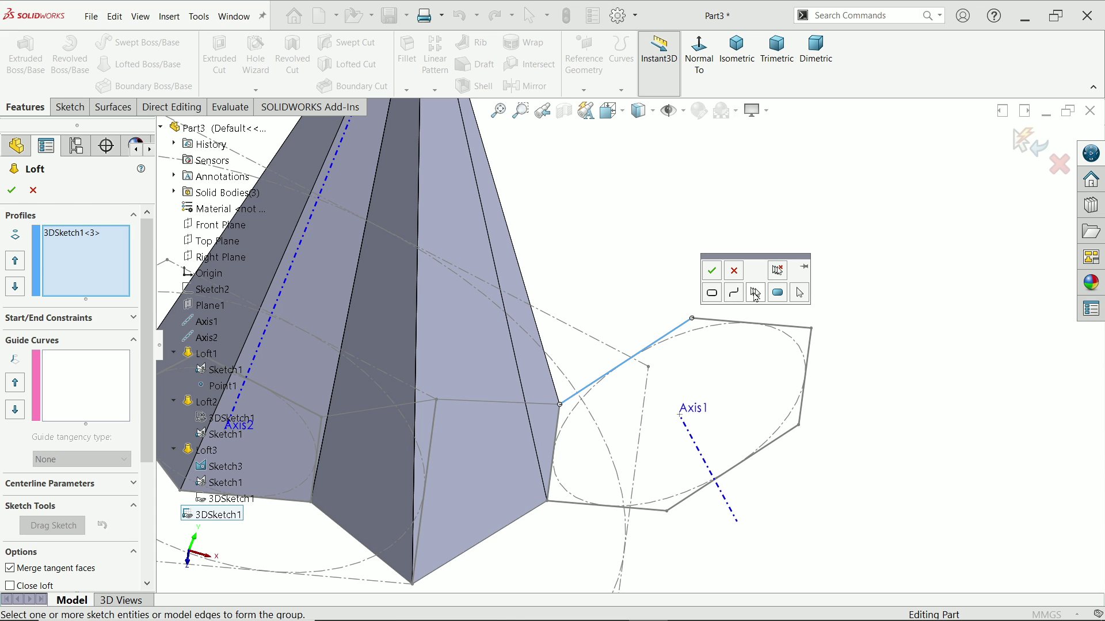
{"action": "left_click", "coordinate": [713, 327]}
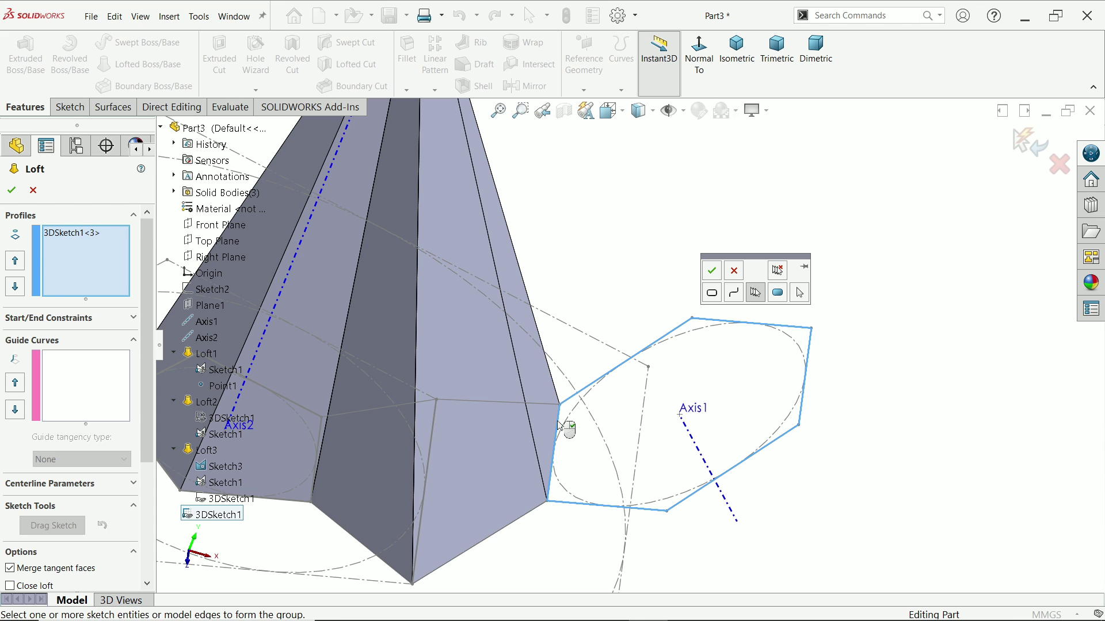
{"action": "left_click", "coordinate": [711, 271]}
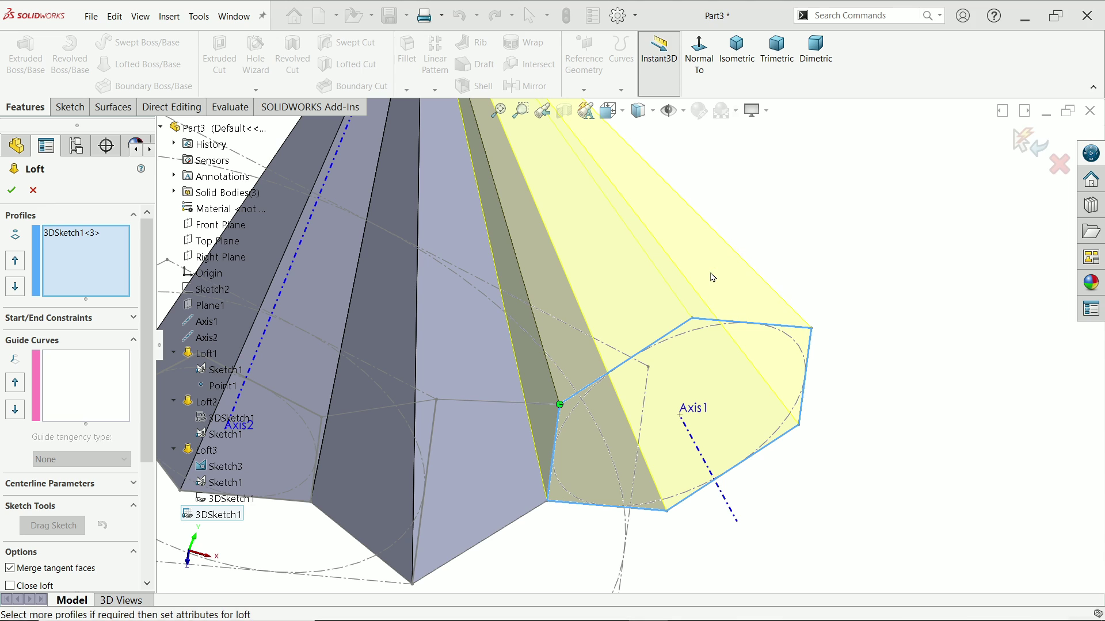
{"action": "scroll", "coordinate": [605, 301], "scroll_direction": "up", "scroll_amount": 5}
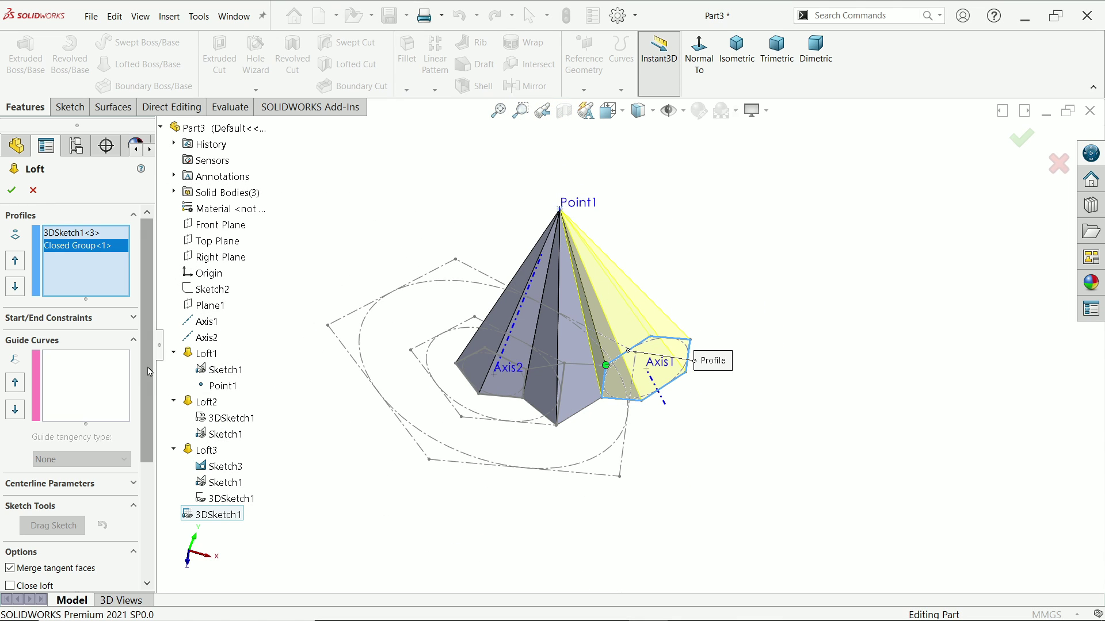
{"action": "scroll", "coordinate": [147, 523], "scroll_direction": "down", "scroll_amount": 5}
{"action": "scroll", "coordinate": [45, 451], "scroll_direction": "up", "scroll_amount": 3}
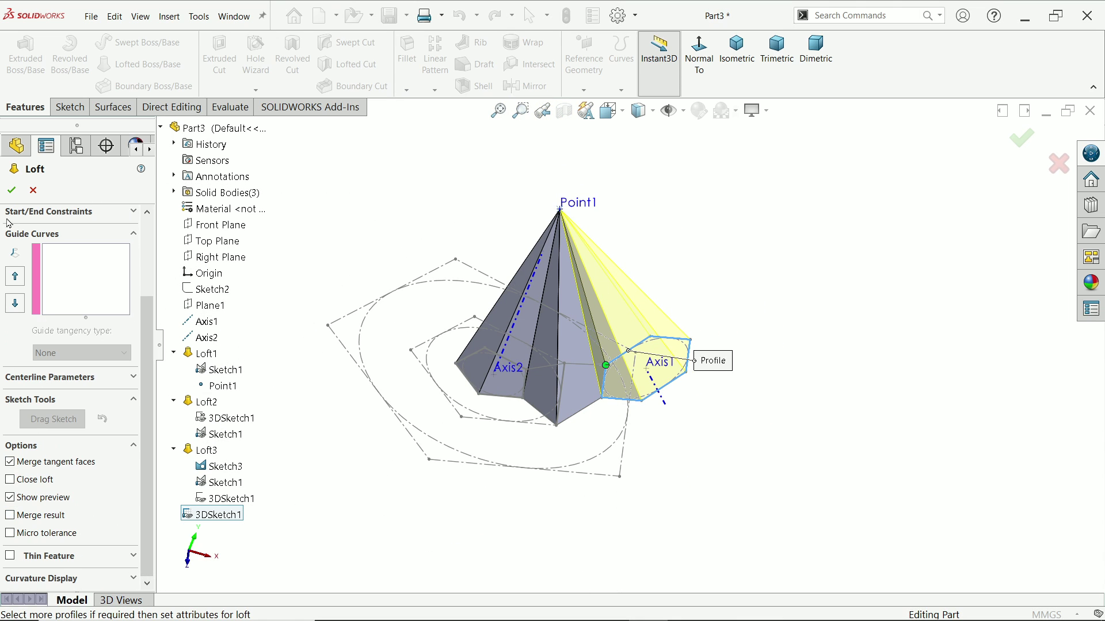
{"action": "left_click", "coordinate": [12, 194]}
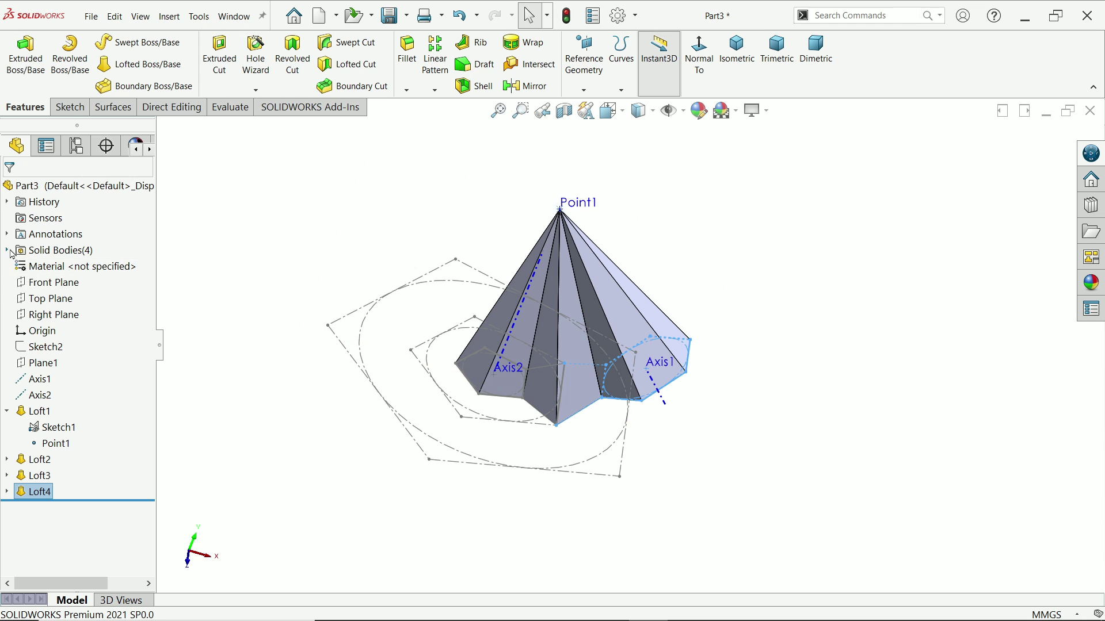
Hide all four solid bodies in isometric view and open Sketch5 on the Front Plane
{"action": "left_click", "coordinate": [7, 250]}
{"action": "left_click", "coordinate": [296, 247]}
{"action": "middle_click_drag", "start_coordinate": [535, 271], "coordinate": [552, 273]}
{"action": "mouse_move", "coordinate": [730, 267]}
{"action": "middle_mouse_down"}
{"action": "mouse_move", "coordinate": [716, 209]}
{"action": "mouse_move", "coordinate": [716, 240]}
{"action": "mouse_move", "coordinate": [625, 278]}
{"action": "middle_mouse_up"}
{"action": "key", "text": "ctrl+7"}
{"action": "left_click", "coordinate": [55, 250]}
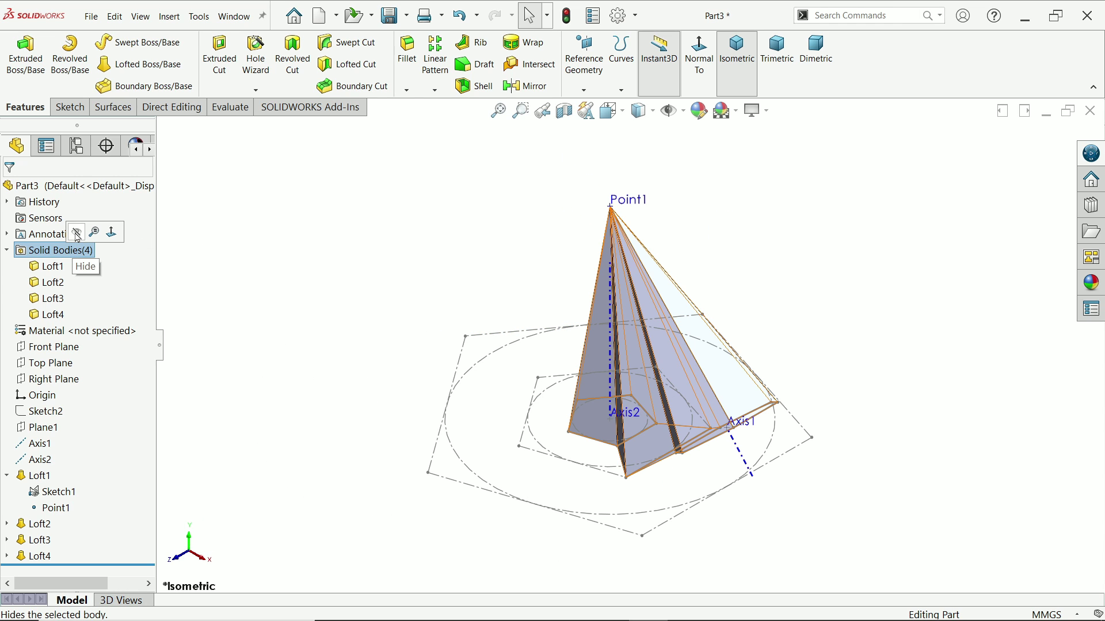
{"action": "left_click", "coordinate": [78, 235]}
{"action": "left_click", "coordinate": [431, 286]}
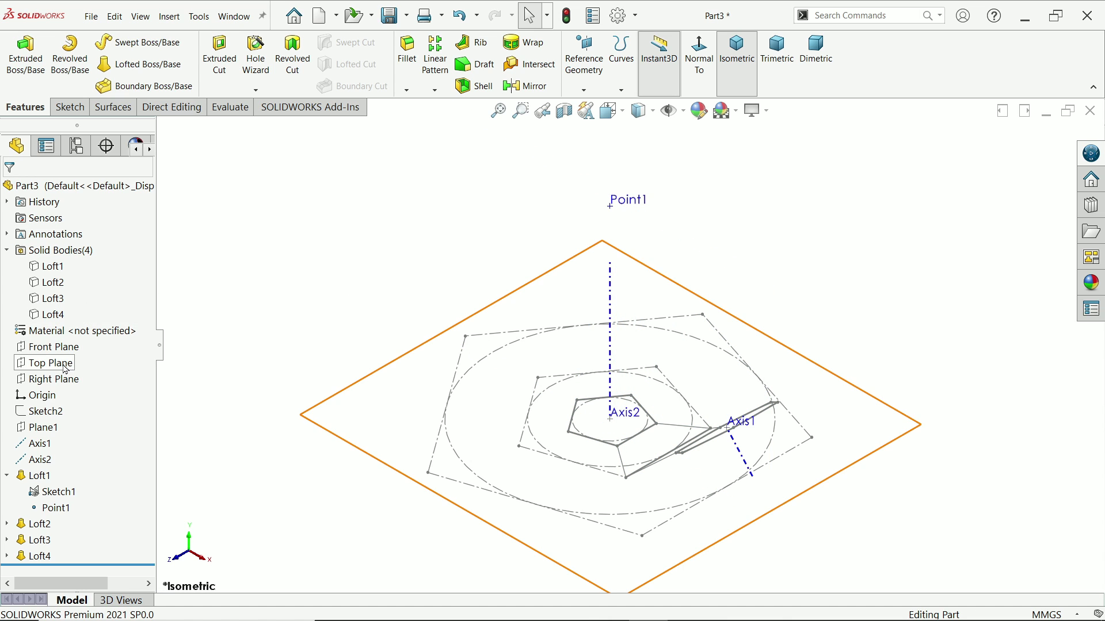
{"action": "left_click", "coordinate": [50, 347]}
{"action": "left_click", "coordinate": [78, 335]}
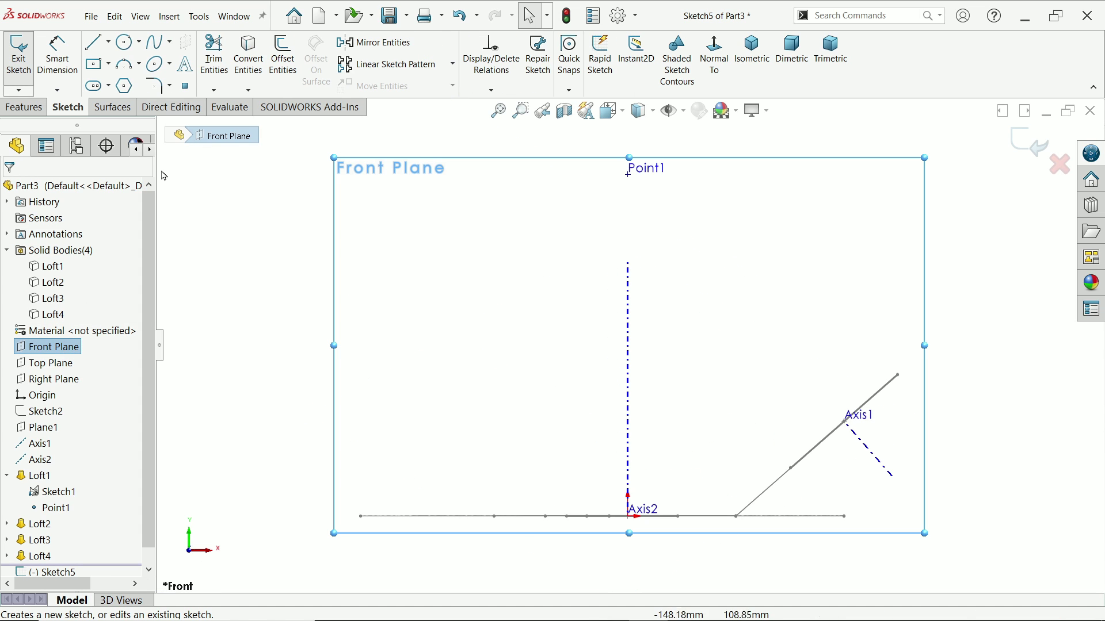
Draw a centerpoint arc about Point1, starting right of it and ending on Axis2
{"action": "left_click", "coordinate": [138, 64]}
{"action": "left_click", "coordinate": [160, 87]}
{"action": "left_click", "coordinate": [628, 175]}
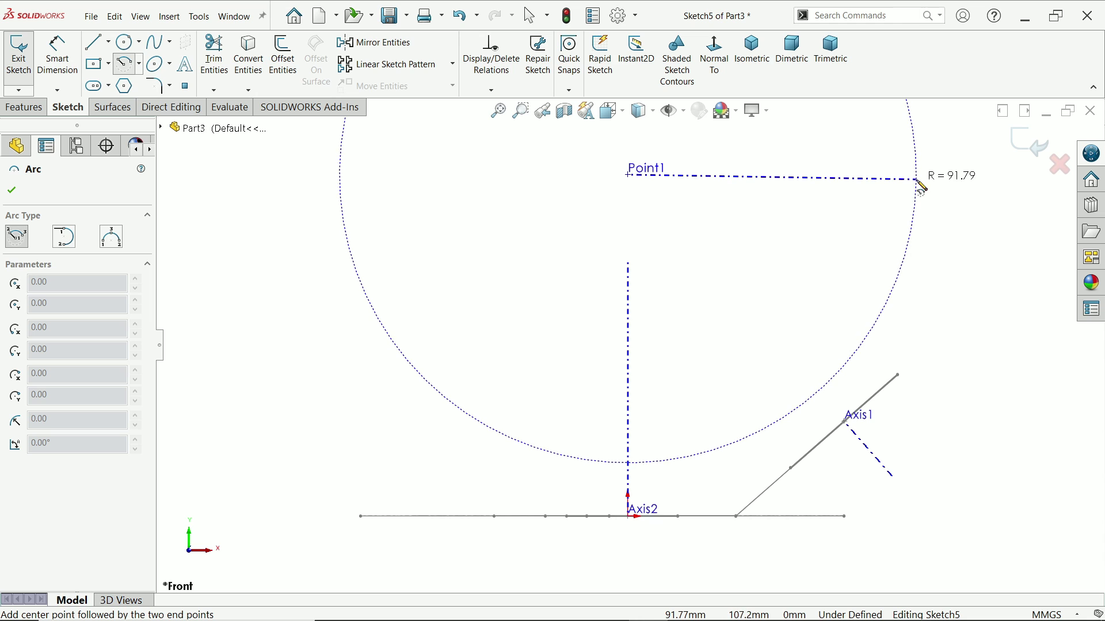
{"action": "left_click", "coordinate": [917, 180]}
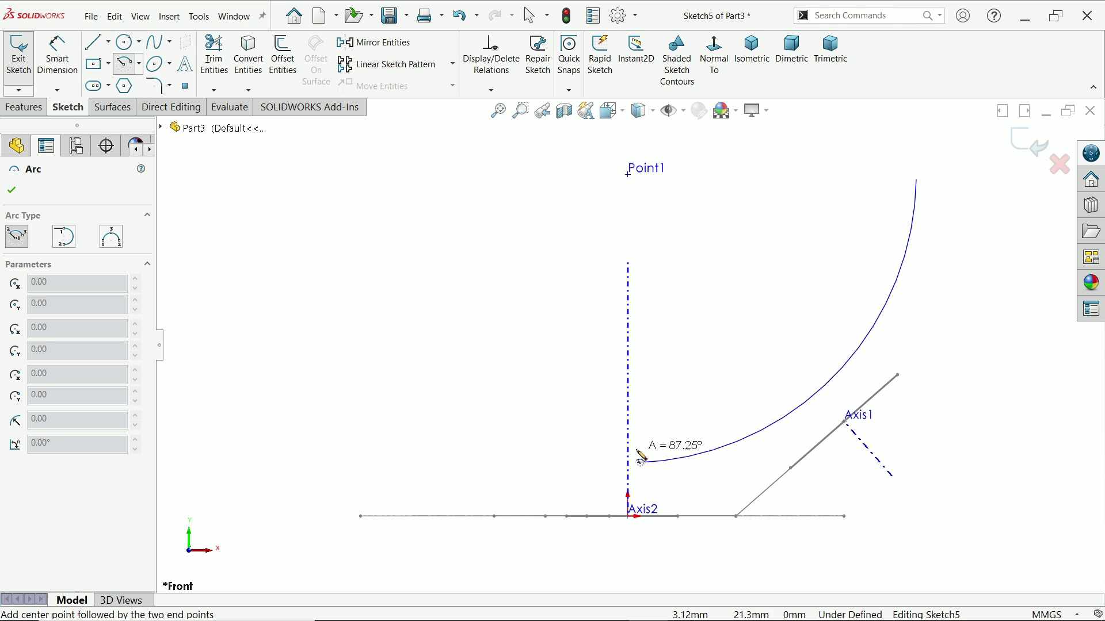
{"action": "left_click", "coordinate": [632, 464]}
{"action": "right_click", "coordinate": [673, 375]}
{"action": "left_click", "coordinate": [716, 380]}
Dimension the arc's radius as 100 mm
{"action": "key", "text": "d"}
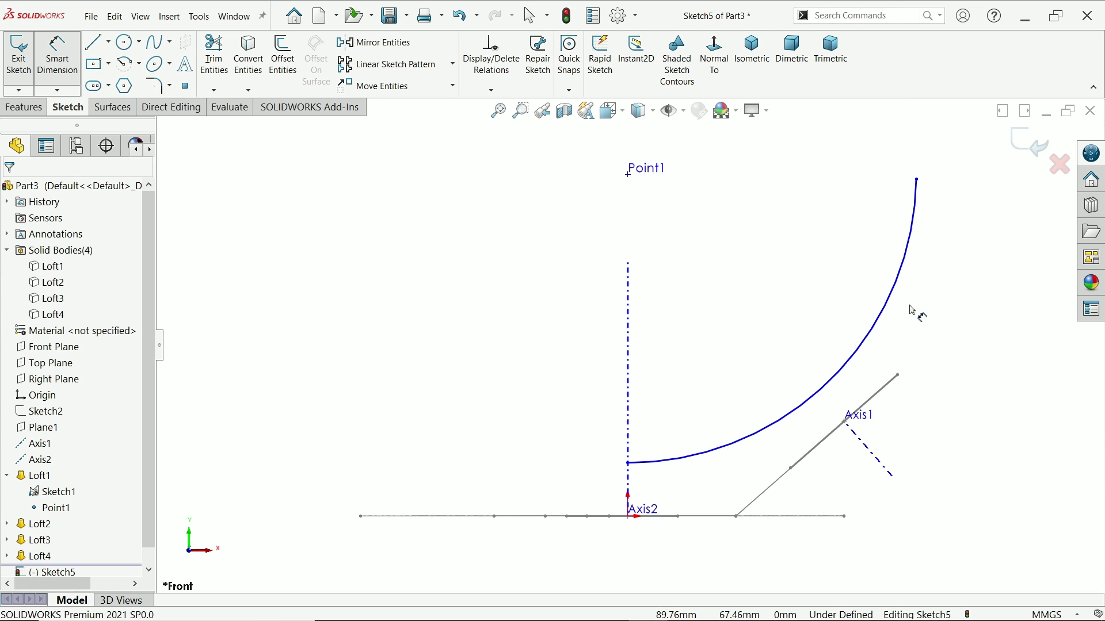
{"action": "left_click", "coordinate": [892, 312]}
{"action": "left_click", "coordinate": [925, 327]}
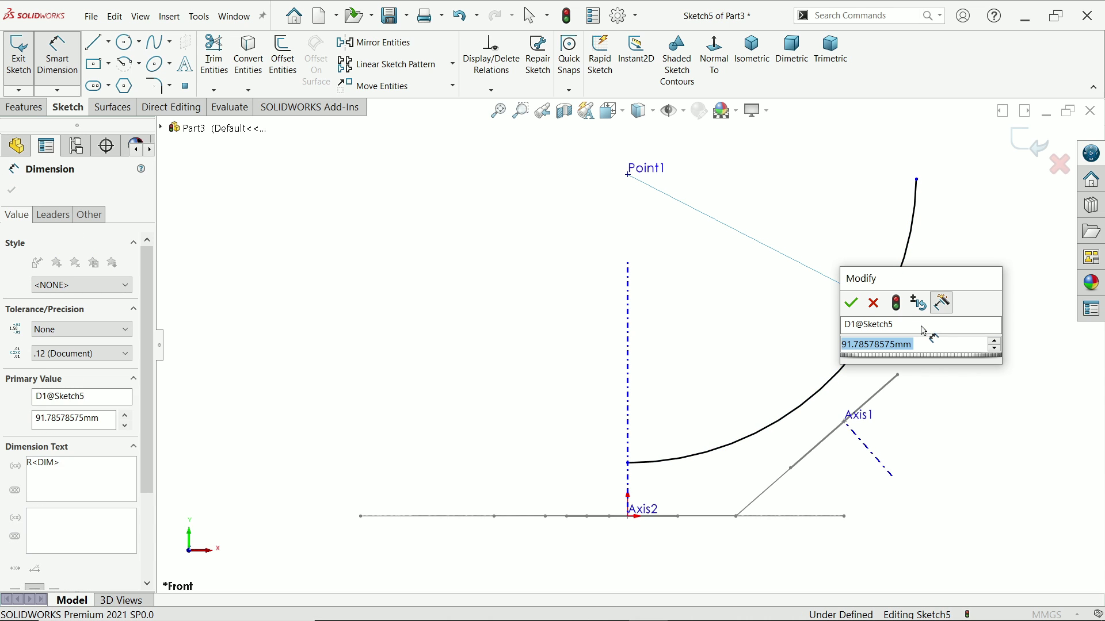
{"action": "type", "text": "100"}
{"action": "key", "text": "Return"}
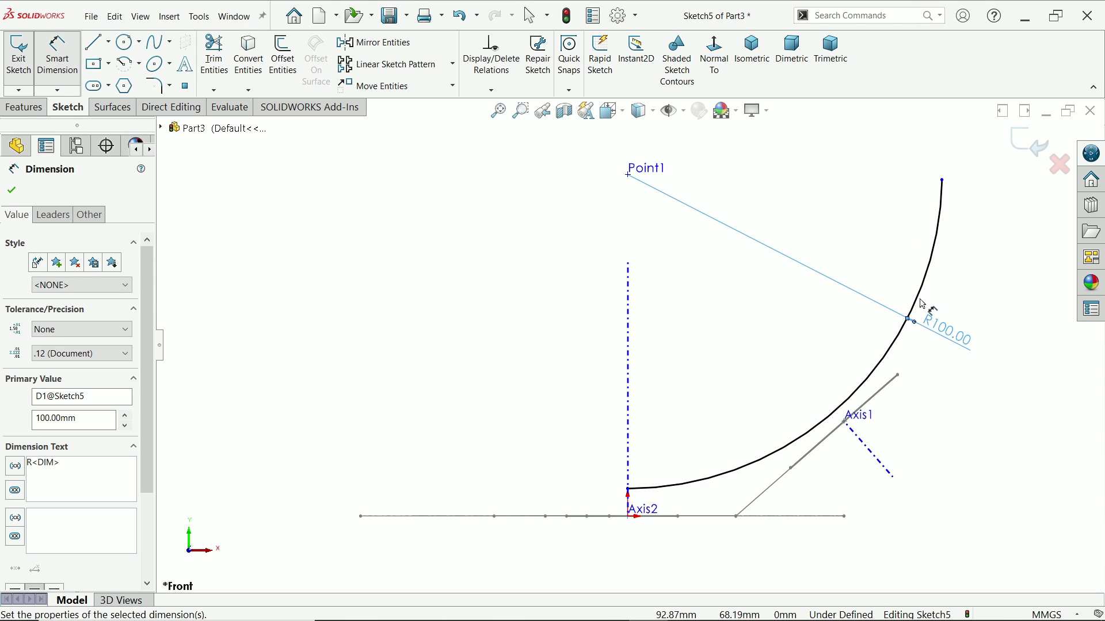
{"action": "left_click", "coordinate": [10, 195]}
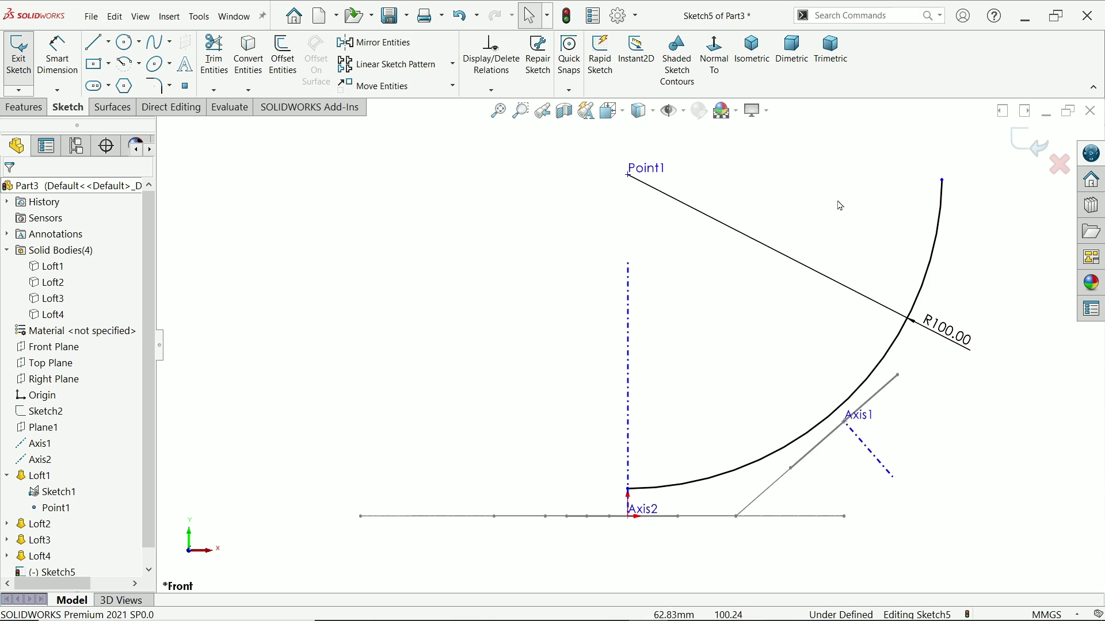
Fully define the arc: upper end level with Point1, lower end directly above the origin
{"action": "left_click", "coordinate": [943, 182]}
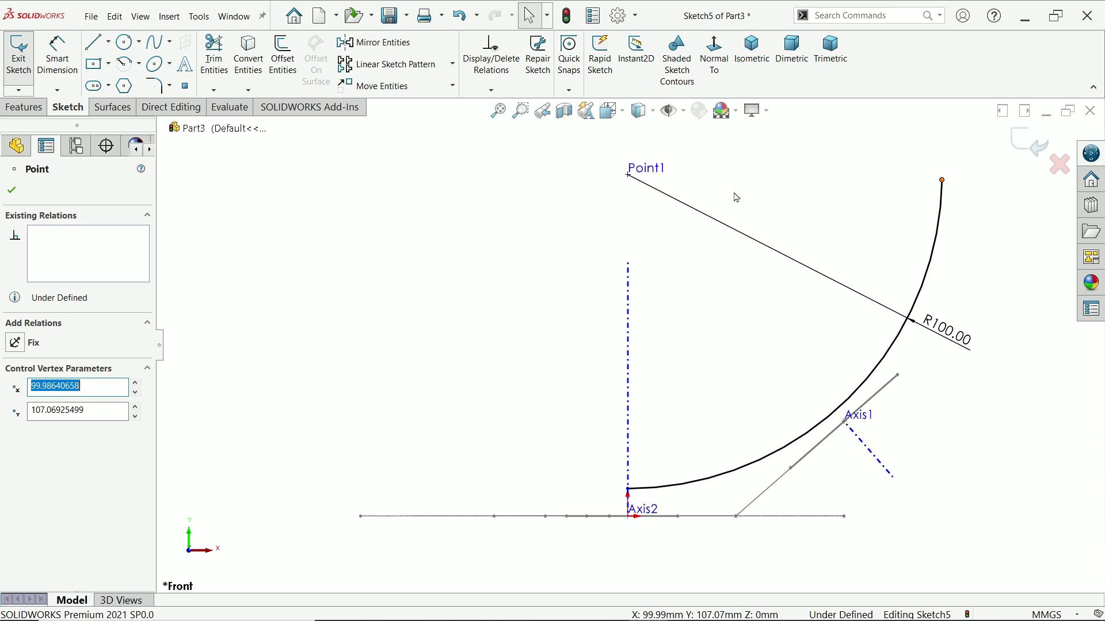
{"action": "left_click", "coordinate": [630, 175], "text": "ctrl"}
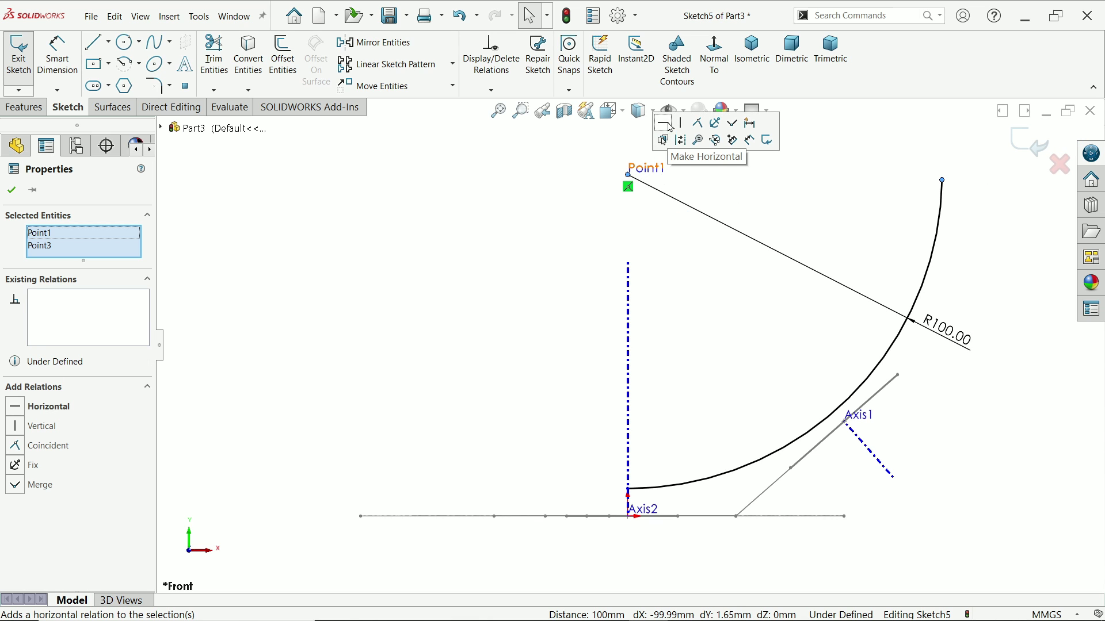
{"action": "left_click", "coordinate": [759, 188]}
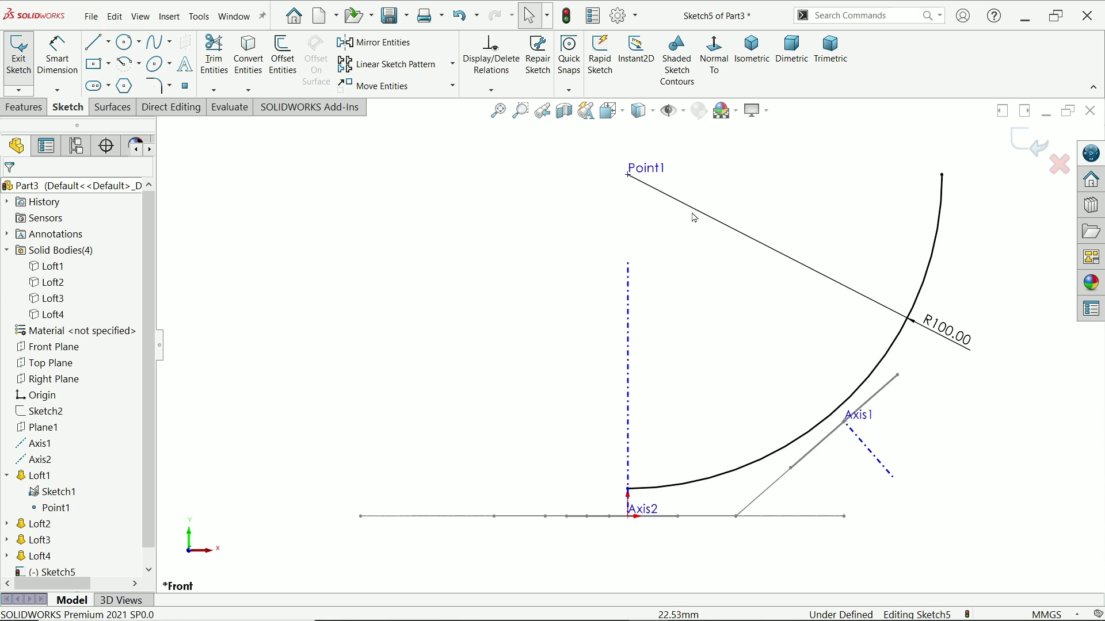
{"action": "left_click_drag", "start_coordinate": [627, 489], "coordinate": [660, 488]}
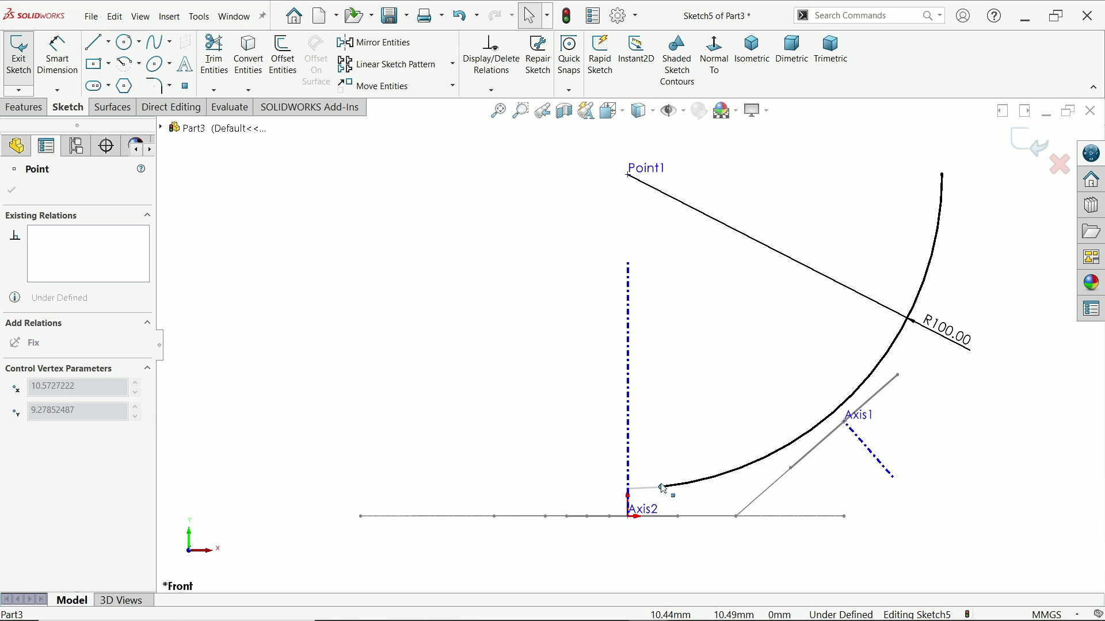
{"action": "left_click", "coordinate": [628, 517], "text": "ctrl"}
{"action": "left_click", "coordinate": [684, 471]}
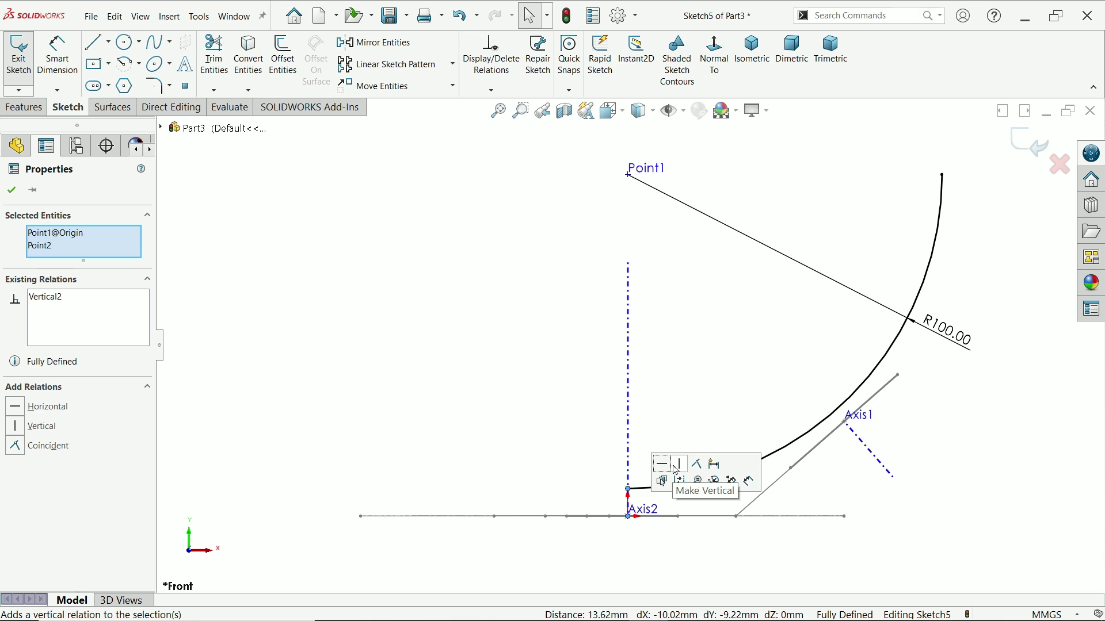
{"action": "left_click", "coordinate": [529, 388]}
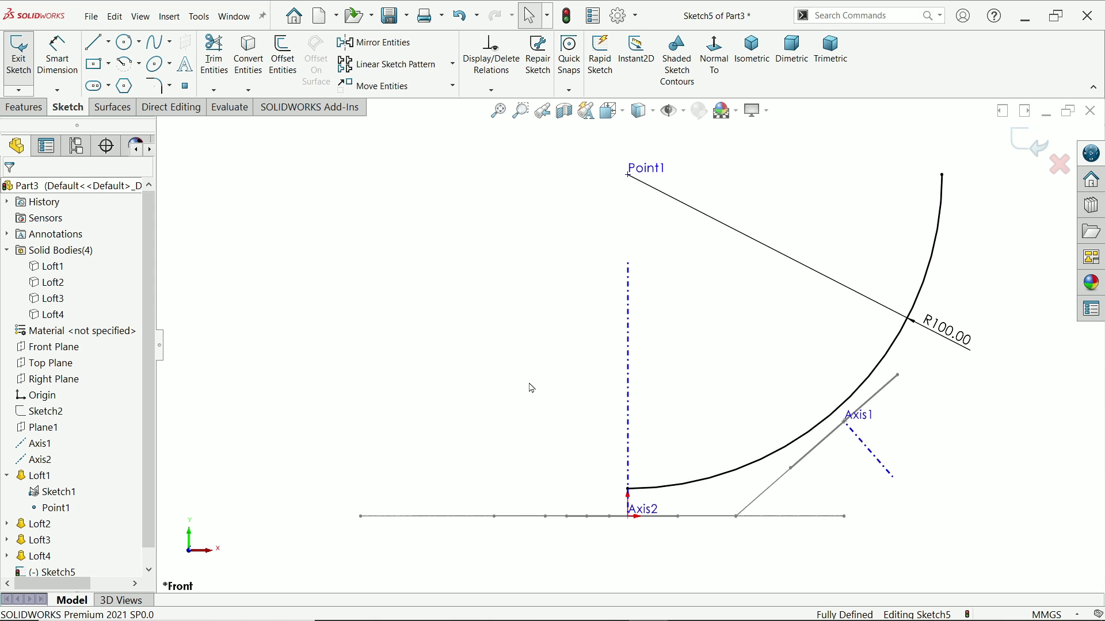
{"action": "left_click", "coordinate": [113, 107]}
Revolve the arc a Blind 360° around Axis2 into a surface and tilt the view
{"action": "left_click", "coordinate": [71, 68]}
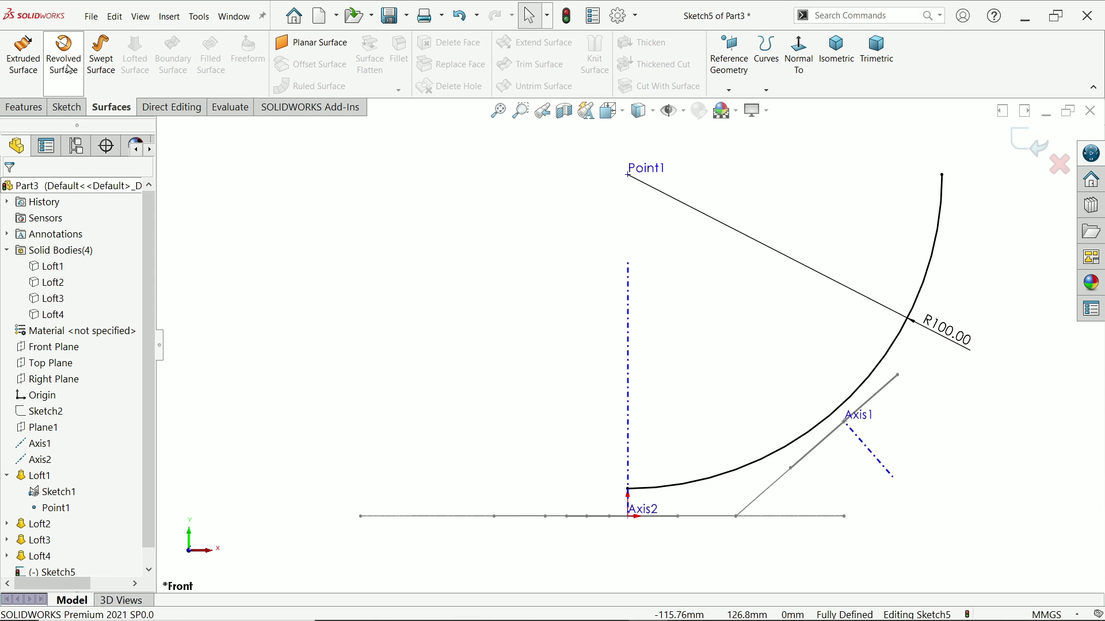
{"action": "left_click", "coordinate": [631, 370]}
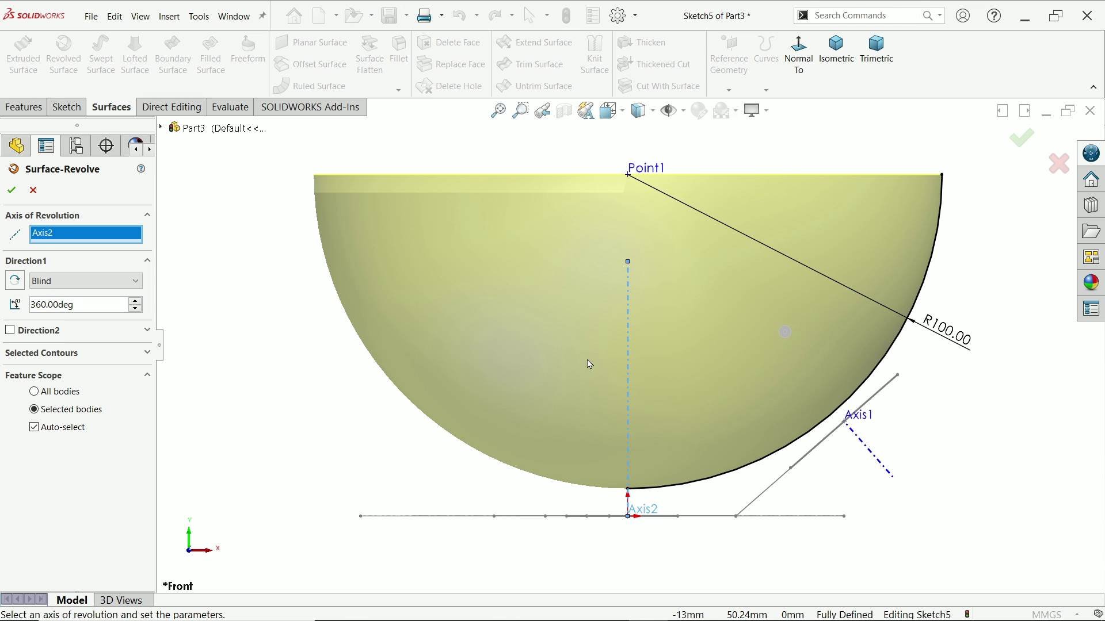
{"action": "scroll", "coordinate": [625, 351], "scroll_direction": "up", "scroll_amount": 2}
{"action": "left_click", "coordinate": [13, 193]}
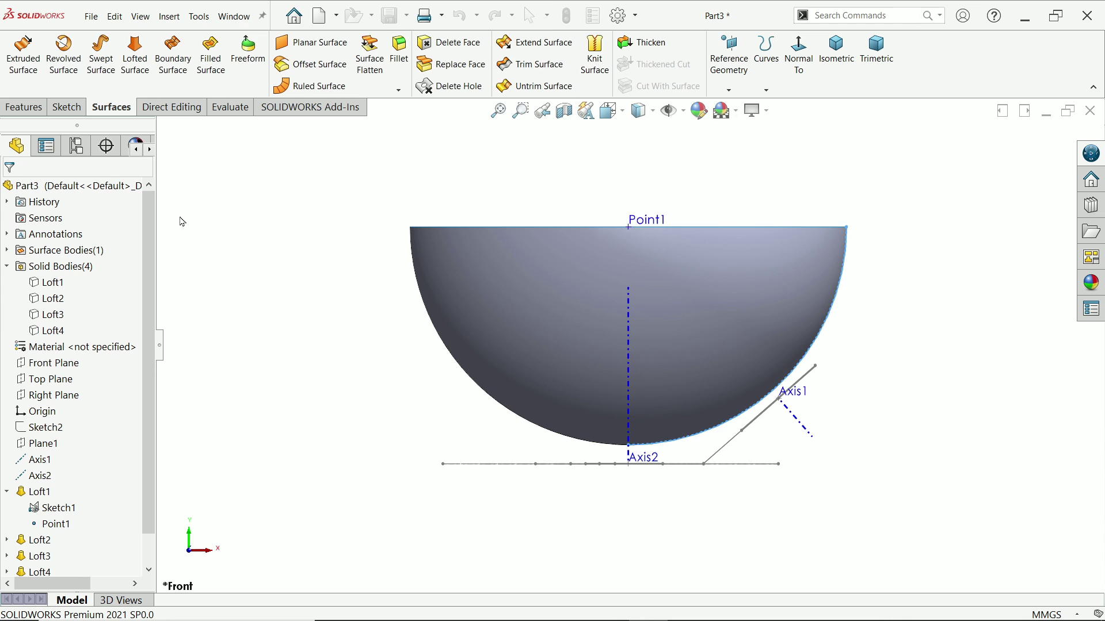
{"action": "middle_click_drag", "start_coordinate": [267, 215], "coordinate": [256, 239]}
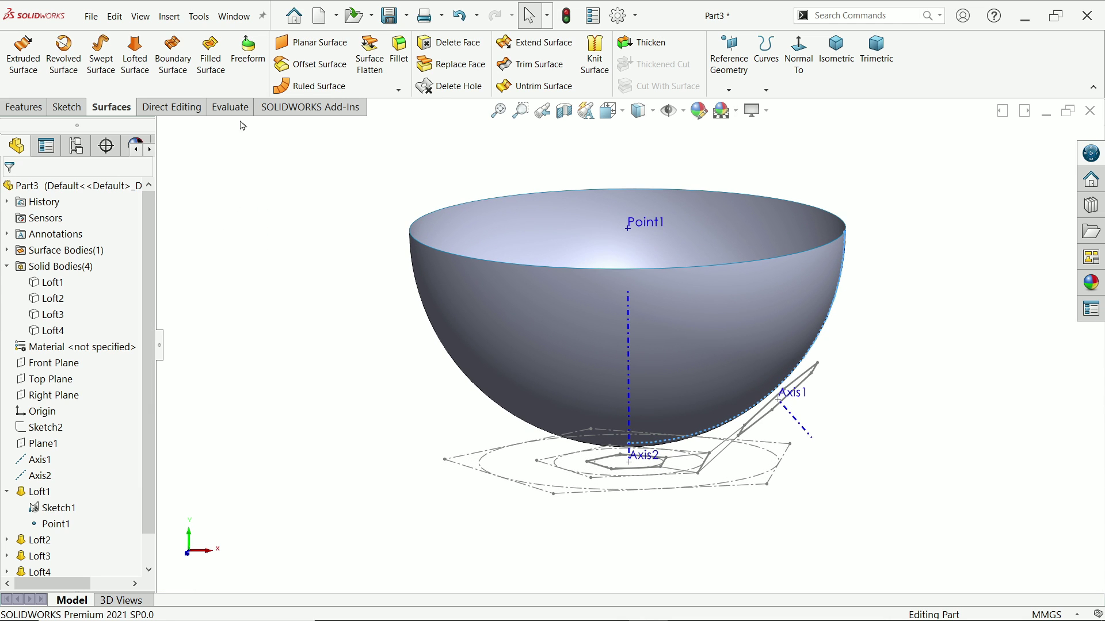
Offset the revolved hemisphere surface by 2 mm
{"action": "left_click", "coordinate": [312, 64]}
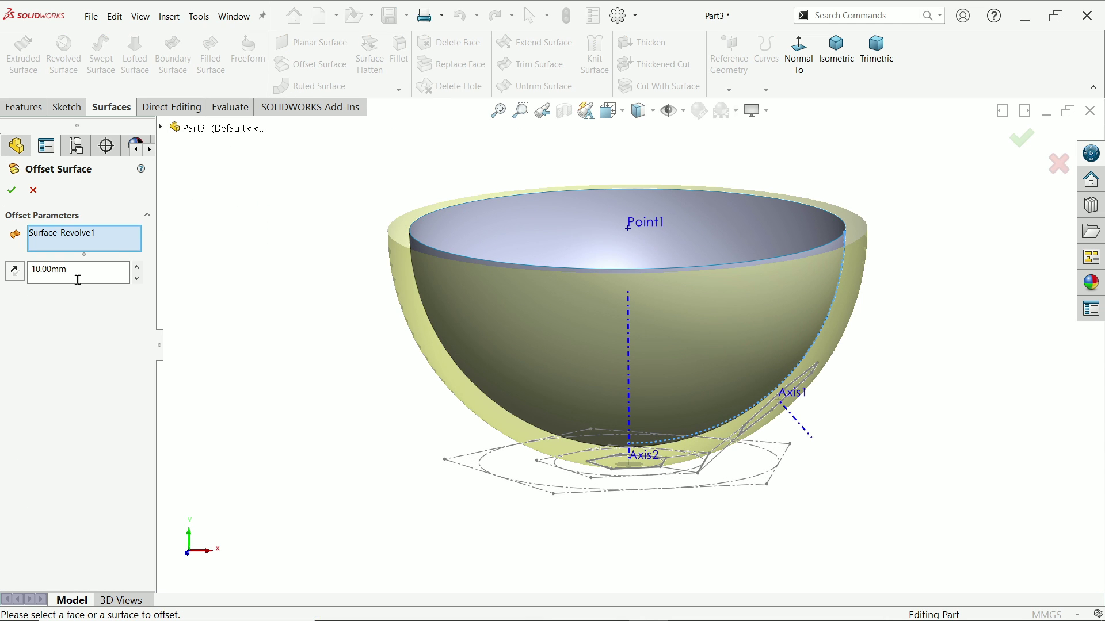
{"action": "type", "text": "2"}
{"action": "key", "text": "Return"}
{"action": "scroll", "coordinate": [455, 268], "scroll_direction": "down", "scroll_amount": 5}
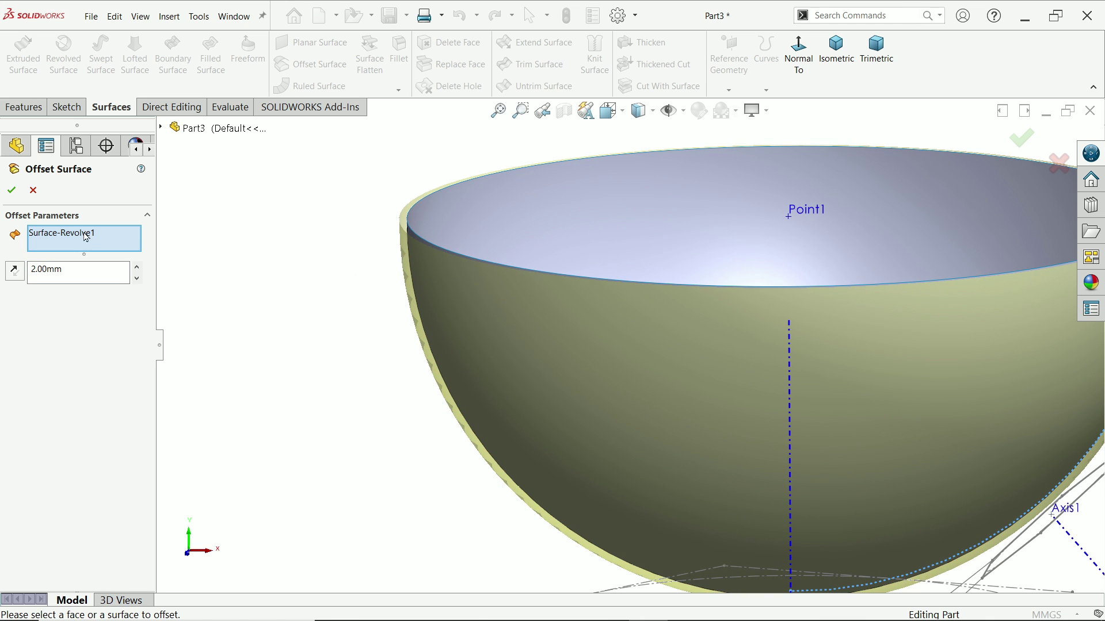
{"action": "left_click", "coordinate": [13, 191]}
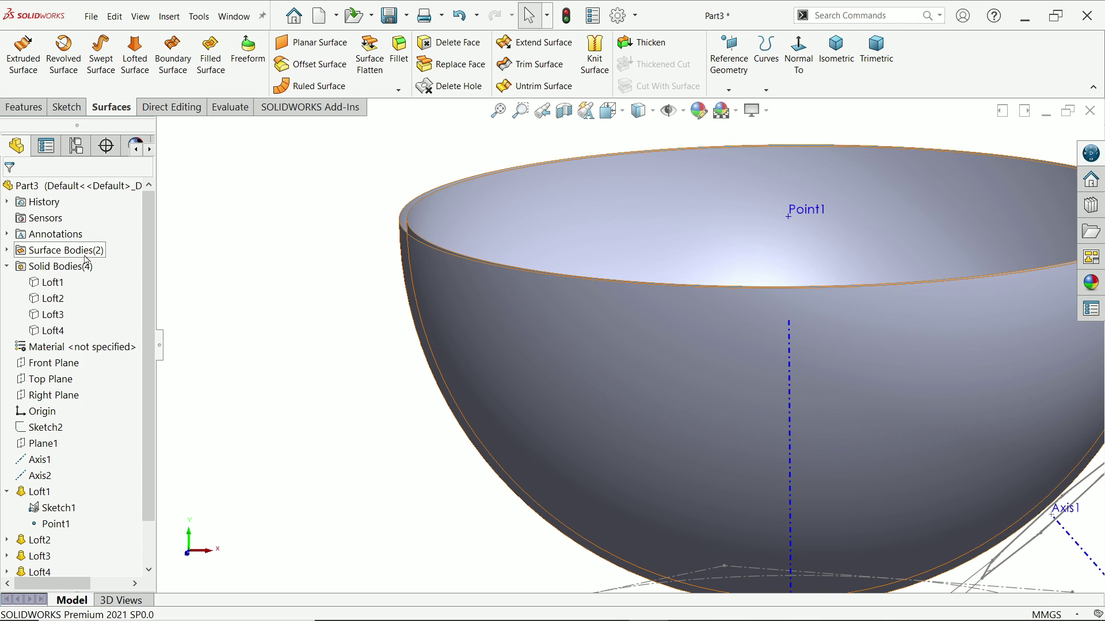
Toggle the two surface bodies' visibility and show the four loft solids again
{"action": "right_click", "coordinate": [76, 251]}
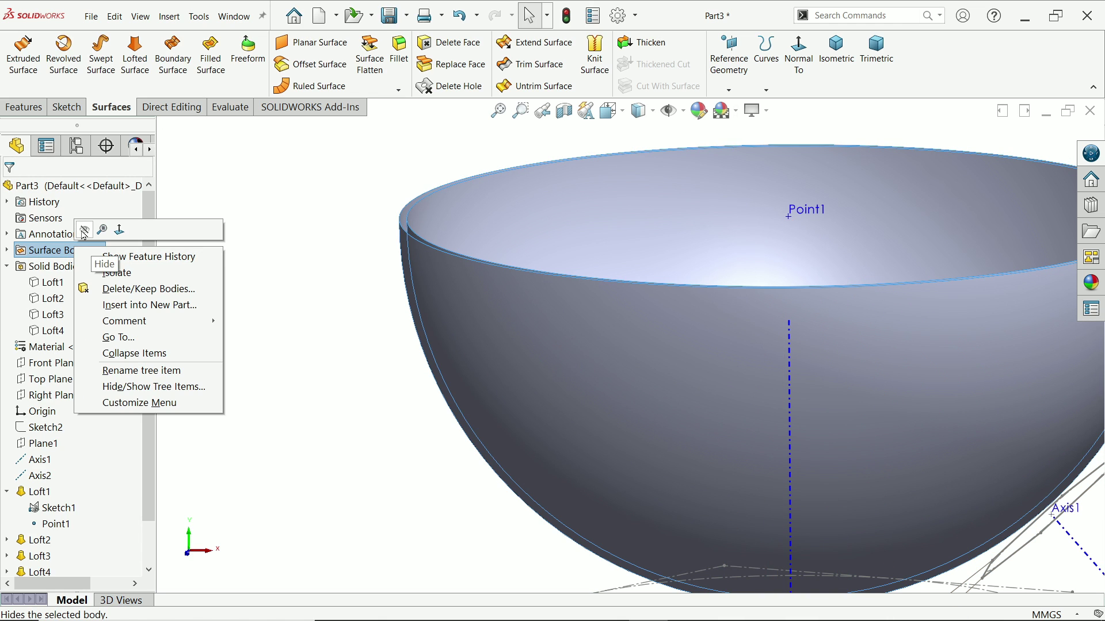
{"action": "left_click", "coordinate": [84, 231]}
{"action": "right_click", "coordinate": [76, 250]}
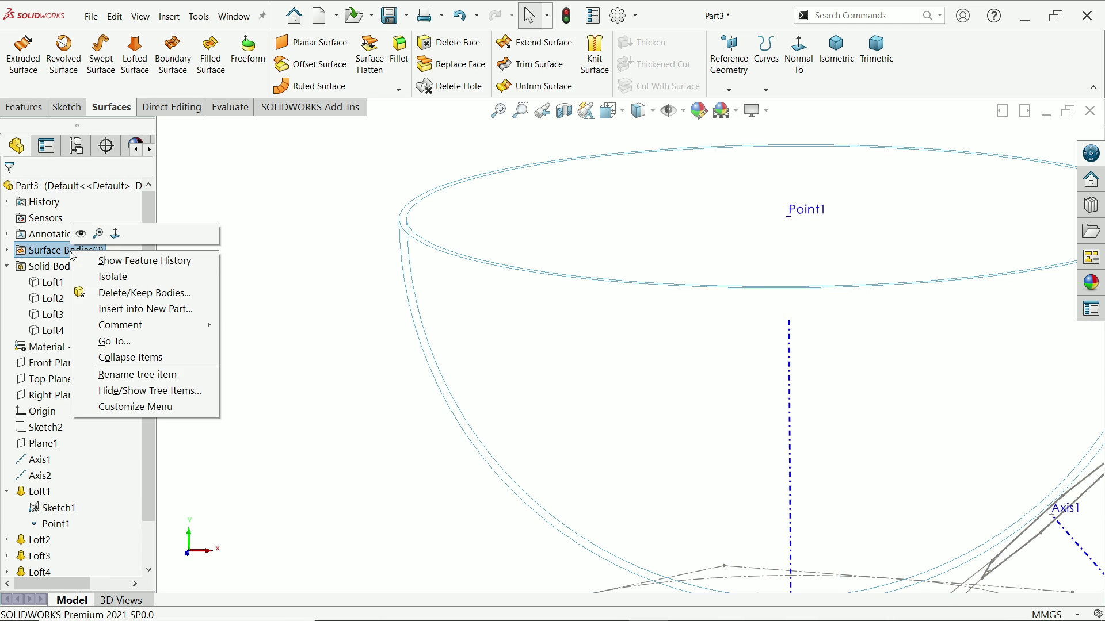
{"action": "left_click", "coordinate": [84, 236]}
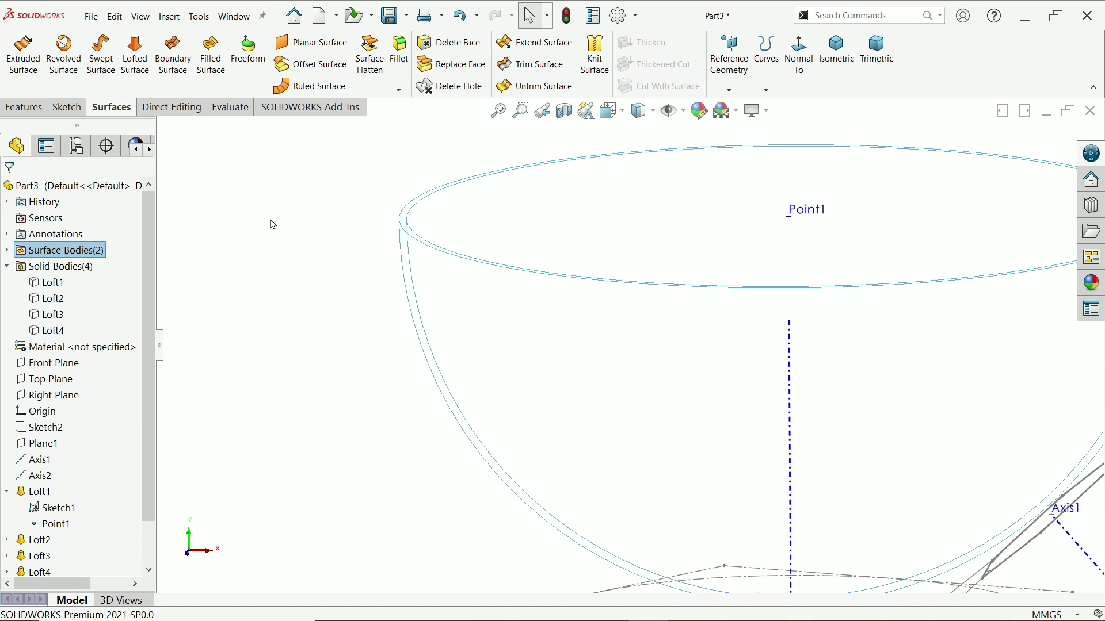
{"action": "scroll", "coordinate": [656, 356], "scroll_direction": "up", "scroll_amount": 5}
{"action": "scroll", "coordinate": [661, 381], "scroll_direction": "down", "scroll_amount": 2}
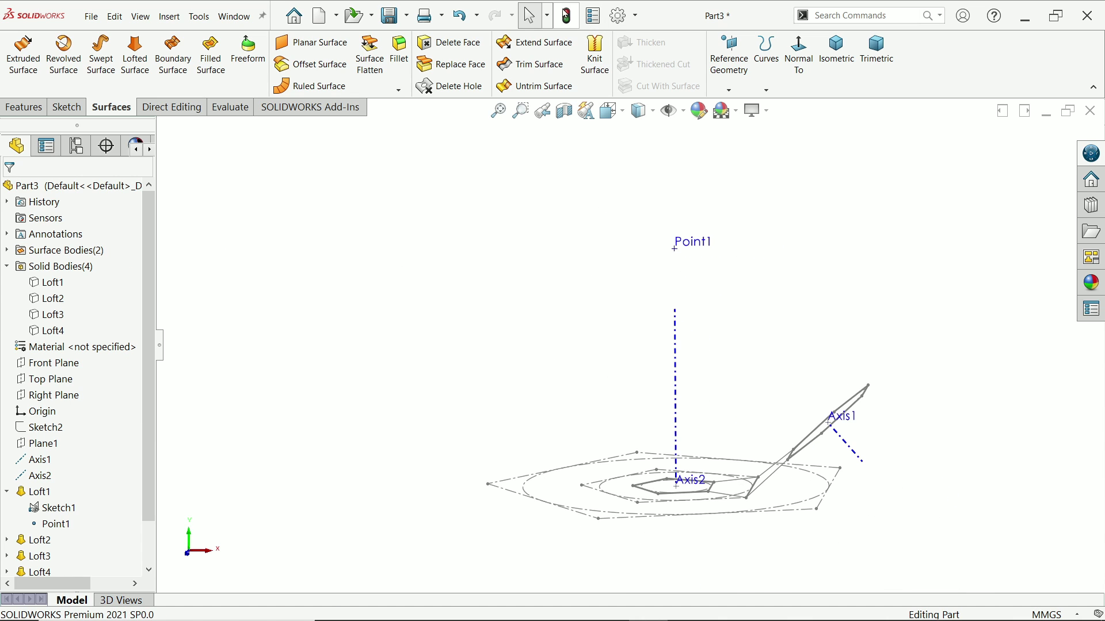
{"action": "left_click", "coordinate": [68, 257]}
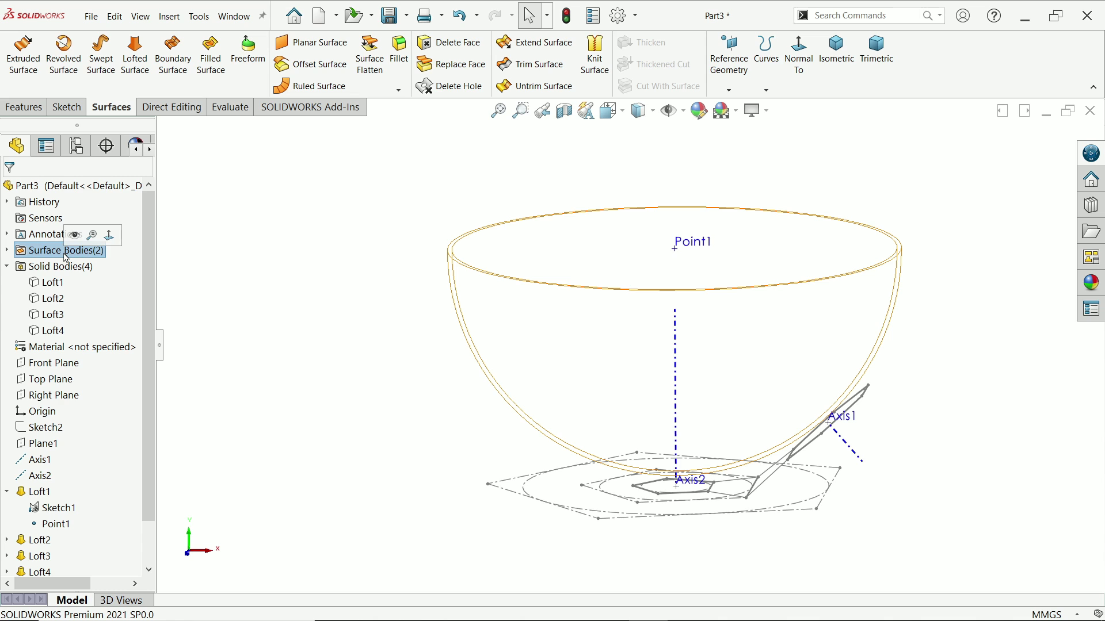
{"action": "right_click", "coordinate": [68, 257]}
{"action": "left_click", "coordinate": [74, 235]}
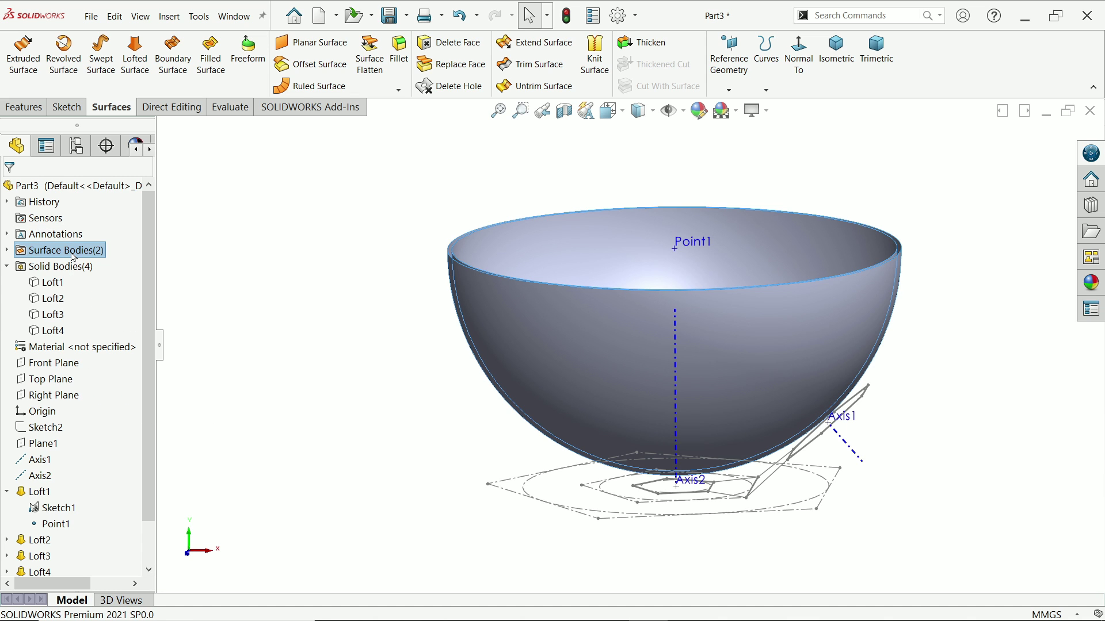
{"action": "left_click", "coordinate": [63, 268]}
{"action": "left_click", "coordinate": [73, 248]}
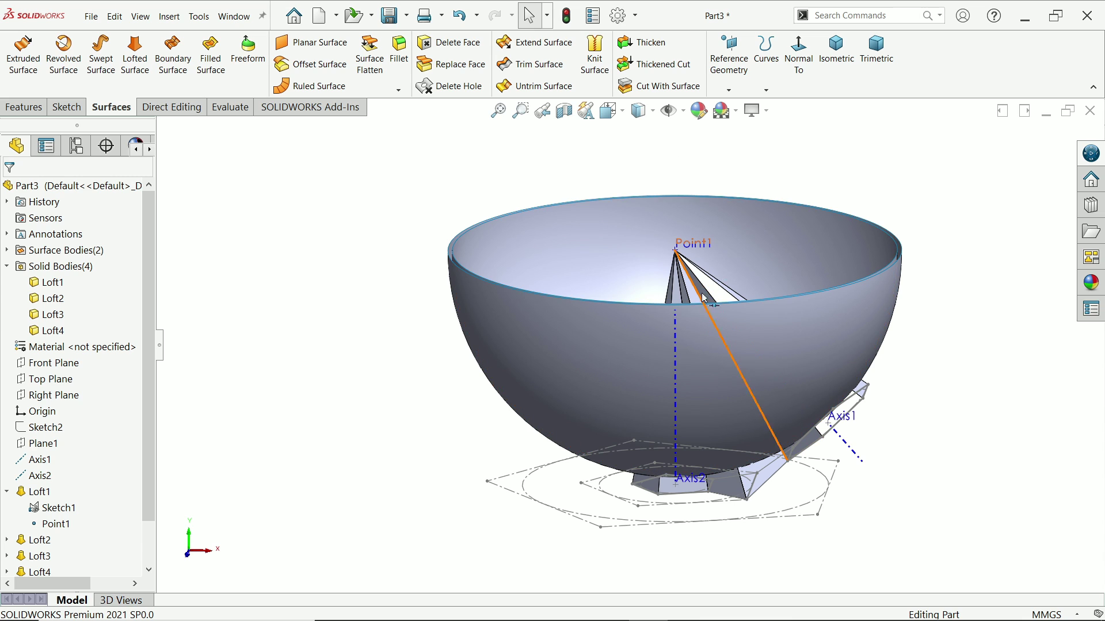
Cut the four loft solids with Surface-Revolve1
{"action": "left_click", "coordinate": [661, 86]}
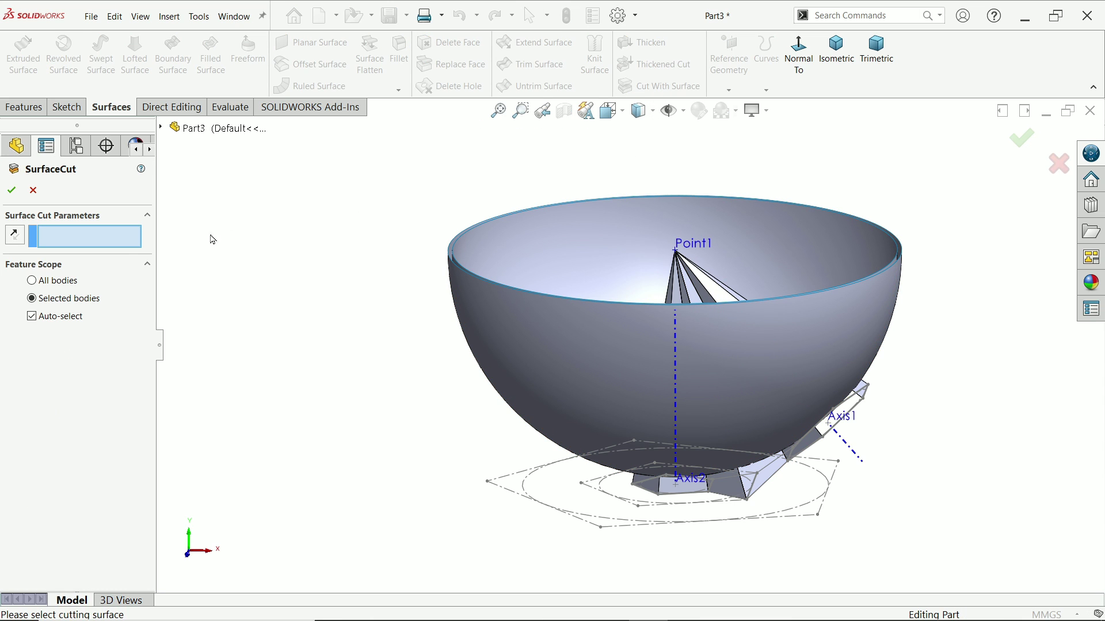
{"action": "left_click", "coordinate": [534, 248]}
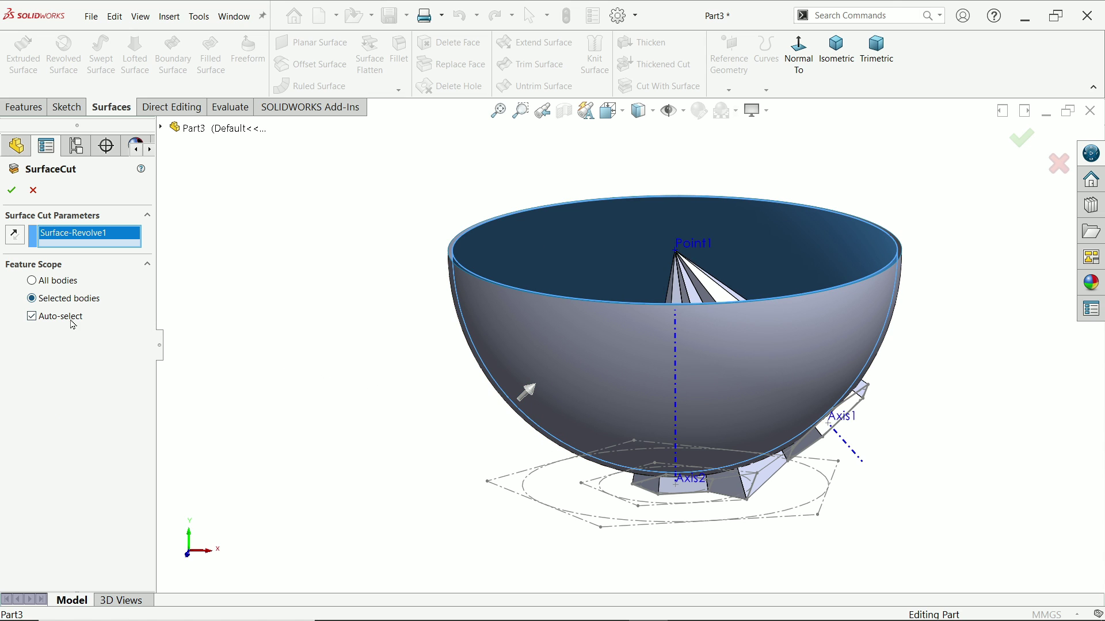
{"action": "left_click", "coordinate": [11, 191]}
{"action": "middle_click_drag", "start_coordinate": [172, 298], "coordinate": [281, 244]}
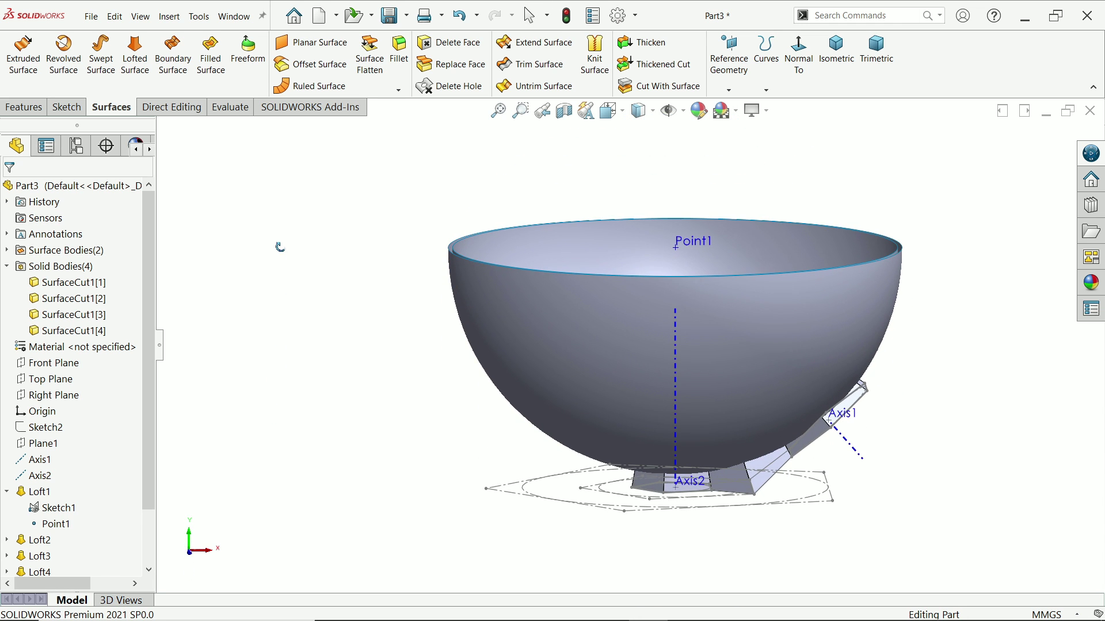
Cut the solids again with Surface-Offset1, reversing the removed side
{"action": "left_click", "coordinate": [661, 87]}
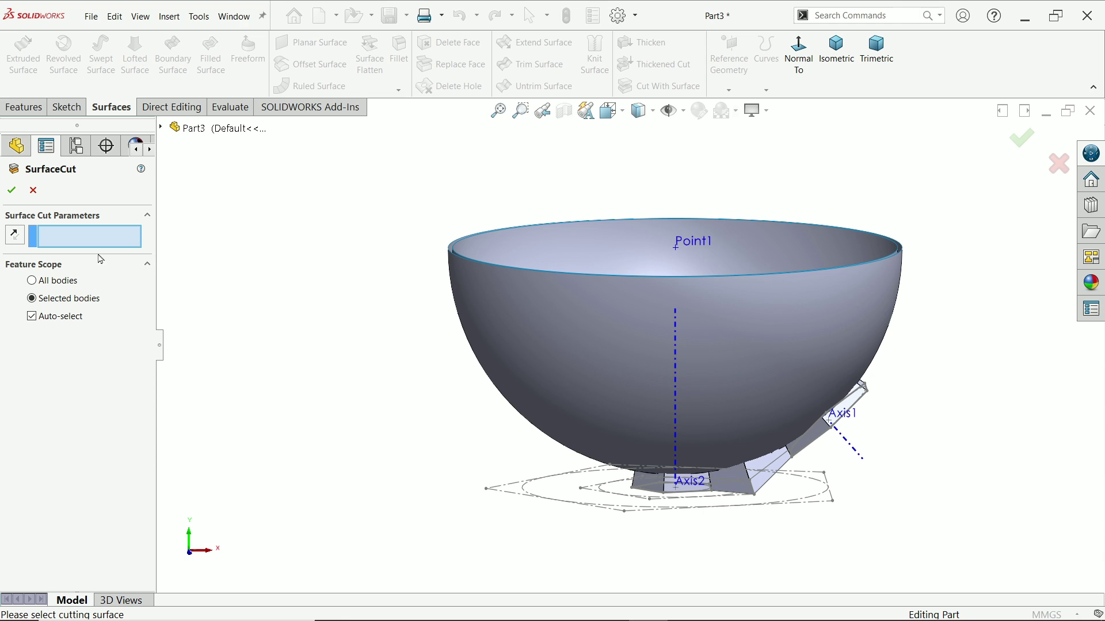
{"action": "left_click", "coordinate": [544, 342]}
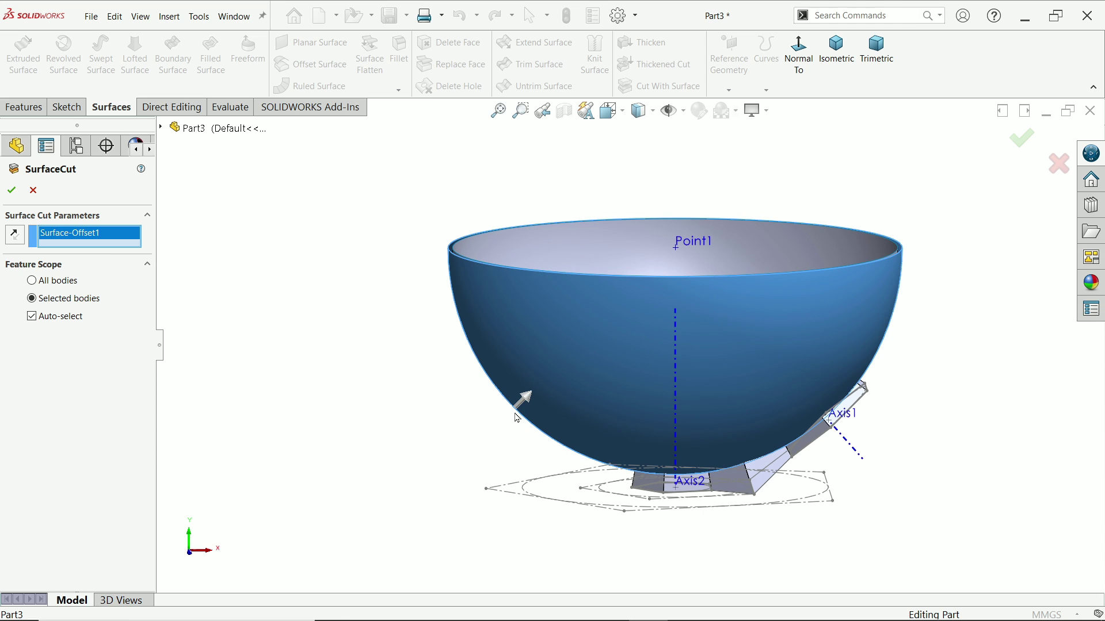
{"action": "left_click", "coordinate": [16, 237]}
{"action": "left_click", "coordinate": [12, 190]}
{"action": "mouse_move", "coordinate": [306, 385]}
{"action": "middle_mouse_down"}
{"action": "mouse_move", "coordinate": [343, 236]}
{"action": "mouse_move", "coordinate": [306, 397]}
{"action": "middle_mouse_up"}
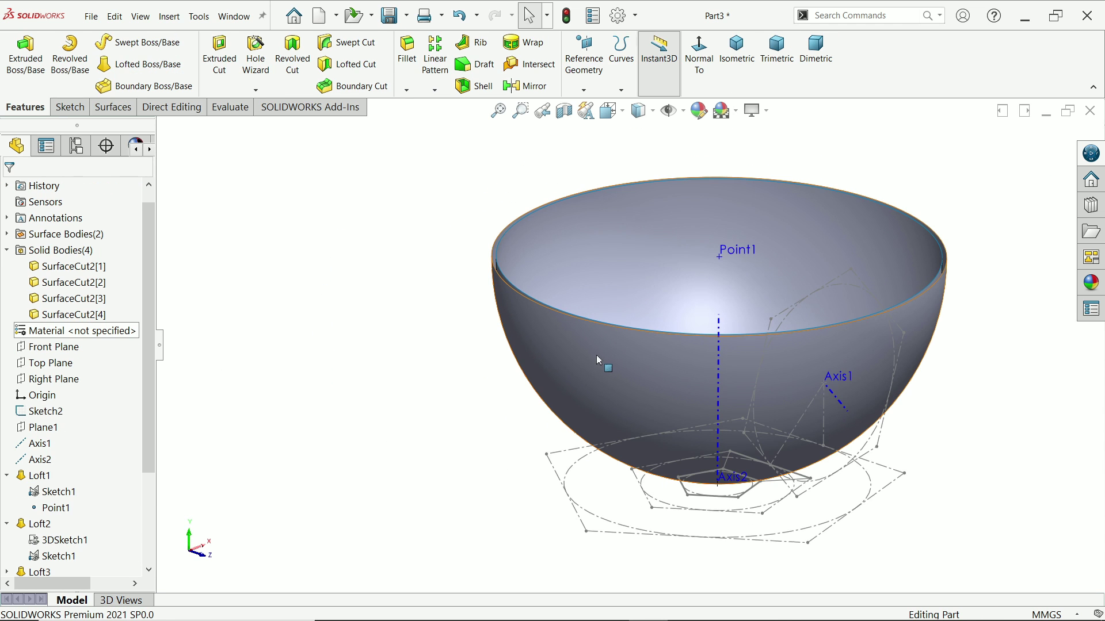
Hide the offset and original hemisphere surfaces
{"action": "left_click", "coordinate": [592, 351]}
{"action": "left_click", "coordinate": [646, 318]}
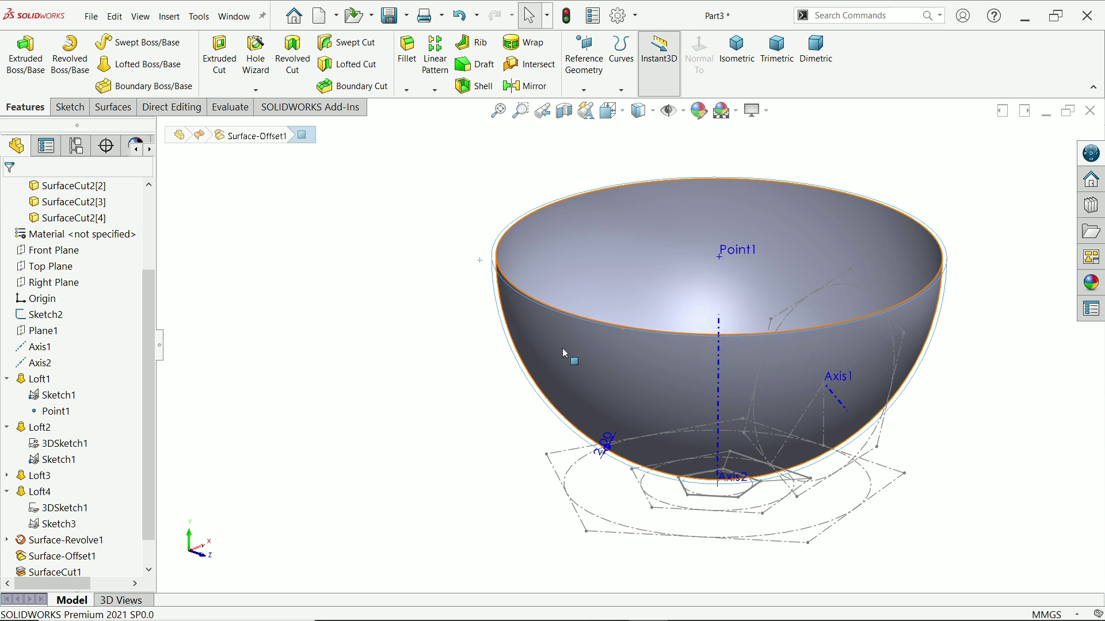
{"action": "left_click", "coordinate": [564, 347]}
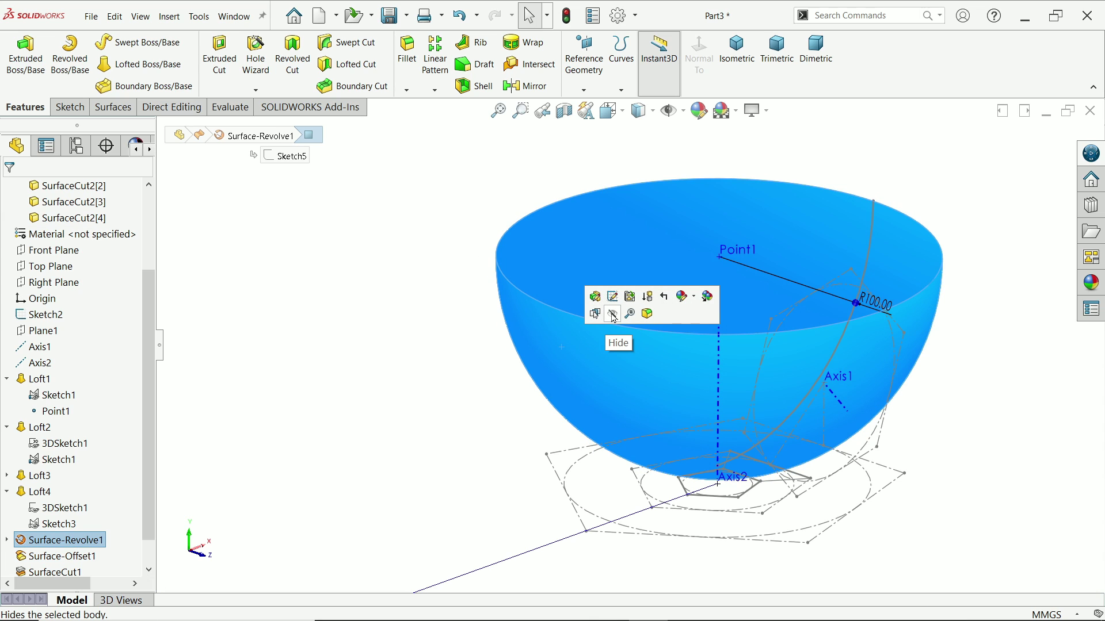
{"action": "left_click", "coordinate": [614, 315]}
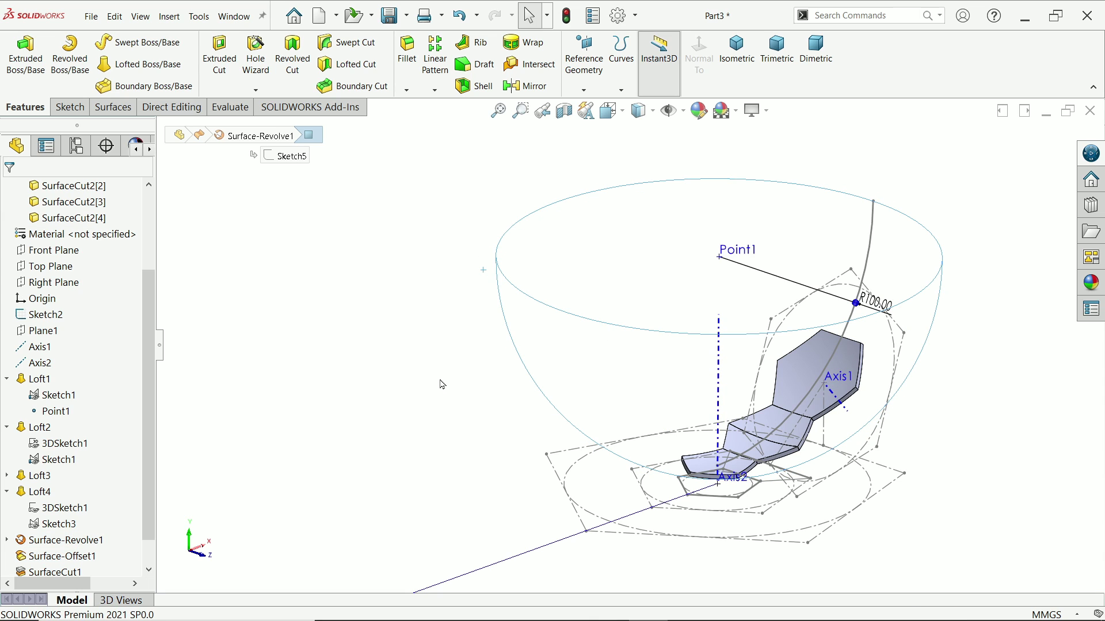
{"action": "left_click", "coordinate": [442, 384]}
{"action": "middle_click_drag", "start_coordinate": [486, 394], "coordinate": [794, 395]}
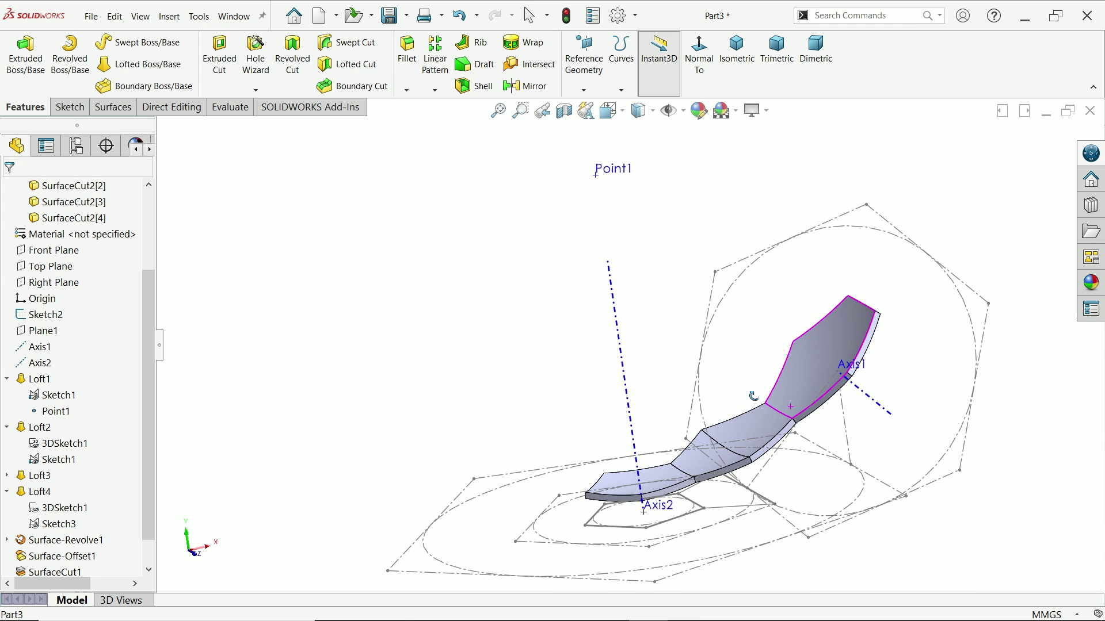
Select Sketch2 in the feature tree to reveal its 50.00 hexagon outline
{"action": "left_click", "coordinate": [987, 326]}
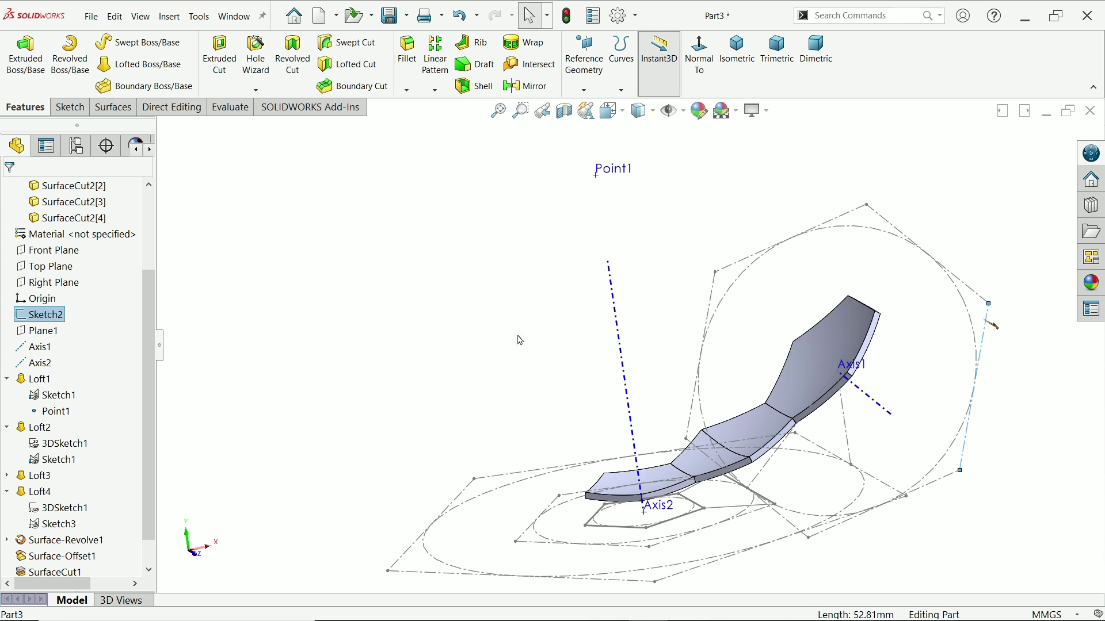
{"action": "left_click", "coordinate": [36, 317]}
{"action": "left_click", "coordinate": [36, 316]}
{"action": "mouse_move", "coordinate": [978, 420]}
{"action": "middle_mouse_down"}
{"action": "mouse_move", "coordinate": [944, 419]}
{"action": "mouse_move", "coordinate": [897, 392]}
{"action": "middle_mouse_up"}
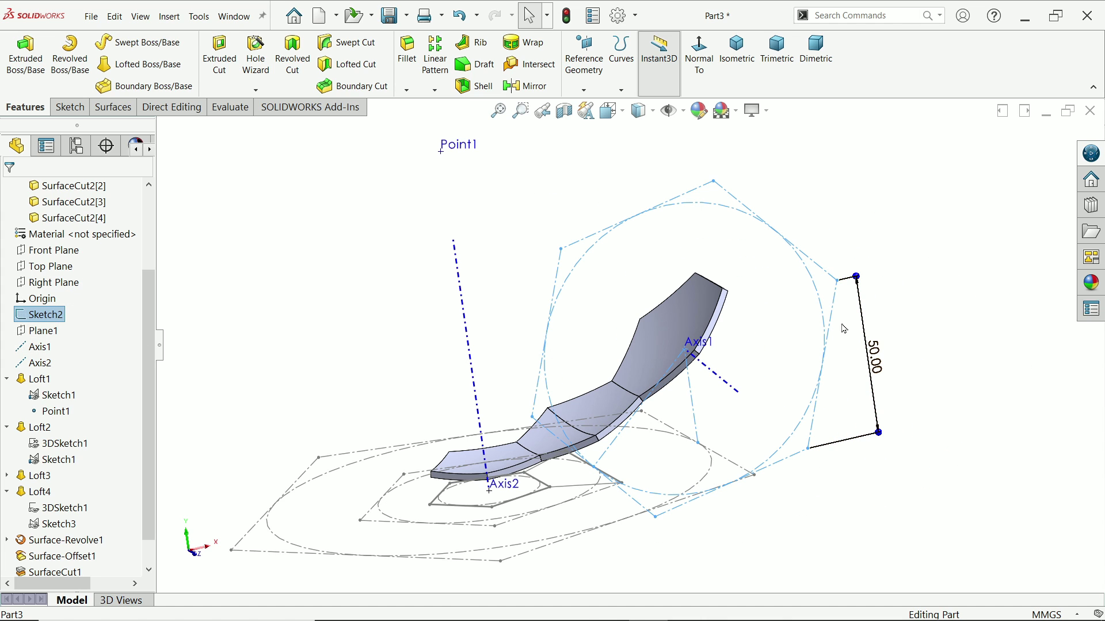
{"action": "left_click", "coordinate": [21, 323]}
Replace Sketch2's 50.00 dimension with a 50 mm side length on the right polygon edge, then exit
{"action": "left_click", "coordinate": [30, 282]}
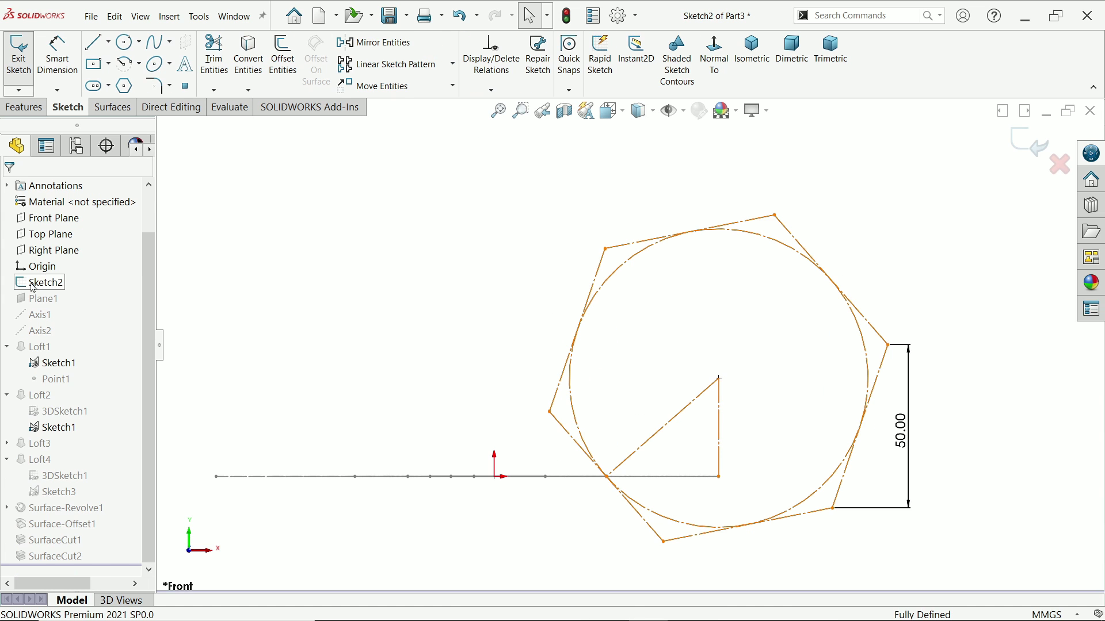
{"action": "scroll", "coordinate": [880, 449], "scroll_direction": "down", "scroll_amount": 2}
{"action": "left_click", "coordinate": [830, 408]}
{"action": "key", "text": "Delete"}
{"action": "left_click", "coordinate": [57, 54]}
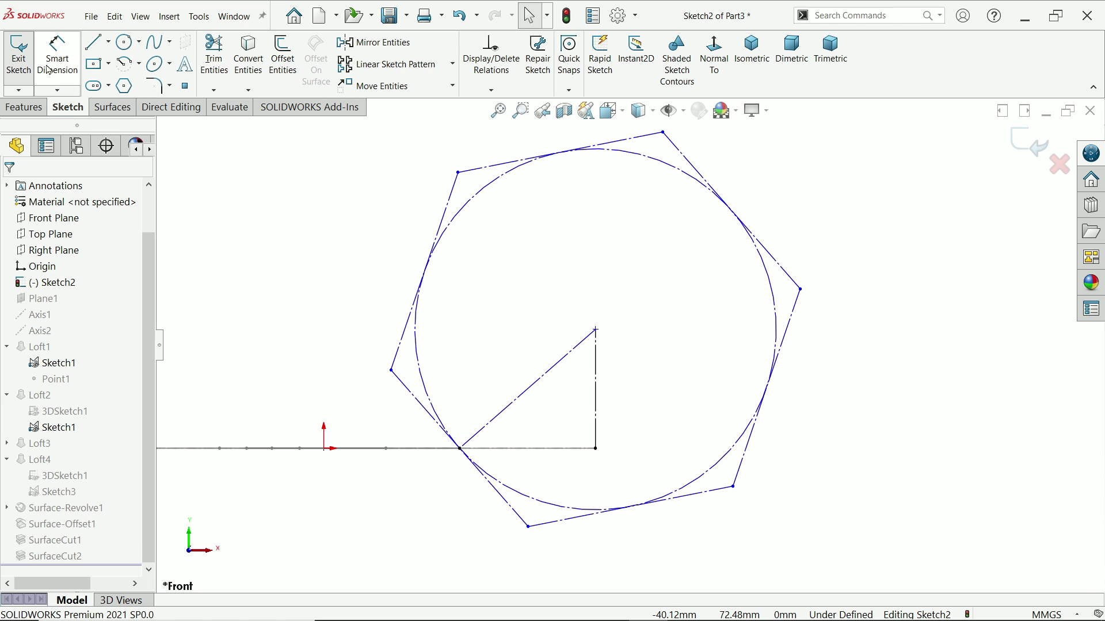
{"action": "left_click", "coordinate": [791, 332]}
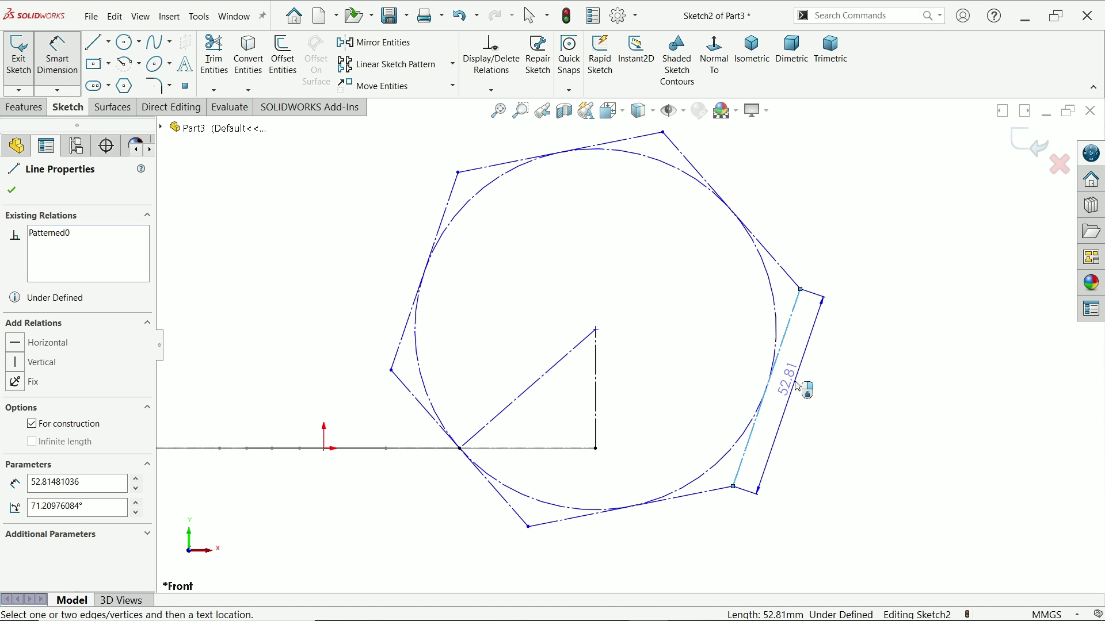
{"action": "left_click", "coordinate": [801, 383]}
{"action": "type", "text": "50"}
{"action": "key", "text": "Return"}
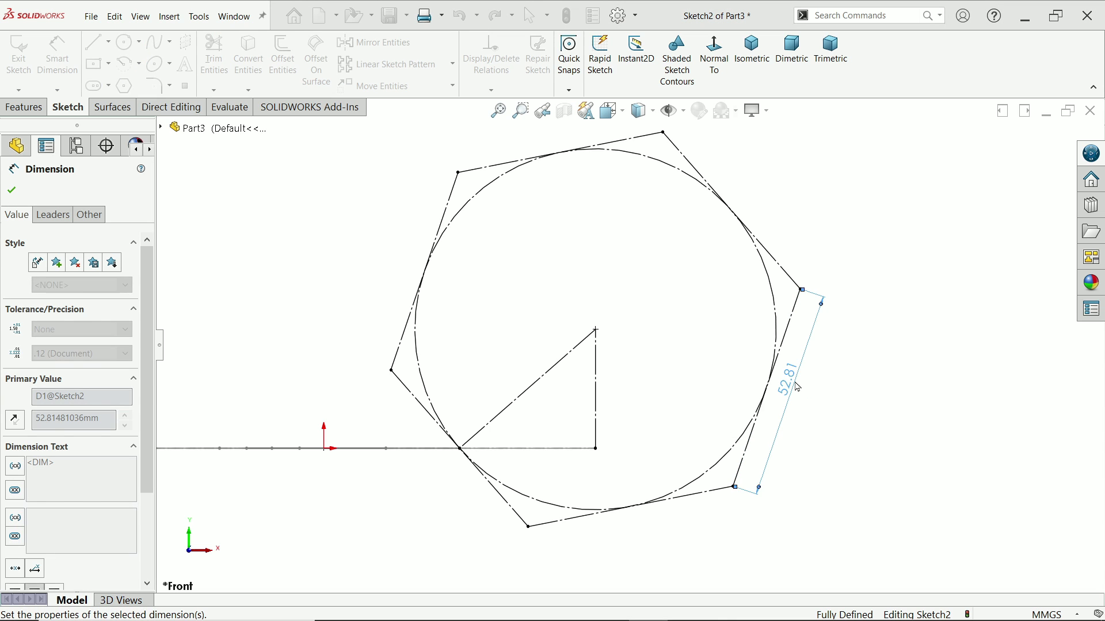
{"action": "key", "text": "Escape"}
{"action": "left_click", "coordinate": [1017, 143]}
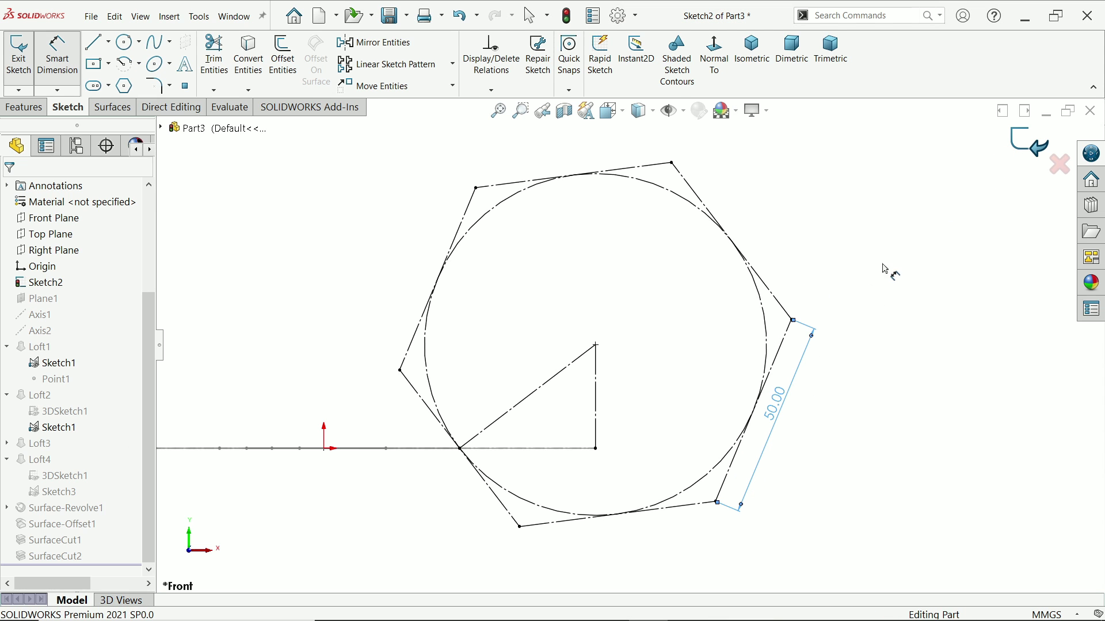
{"action": "middle_click_drag", "start_coordinate": [831, 335], "coordinate": [809, 380]}
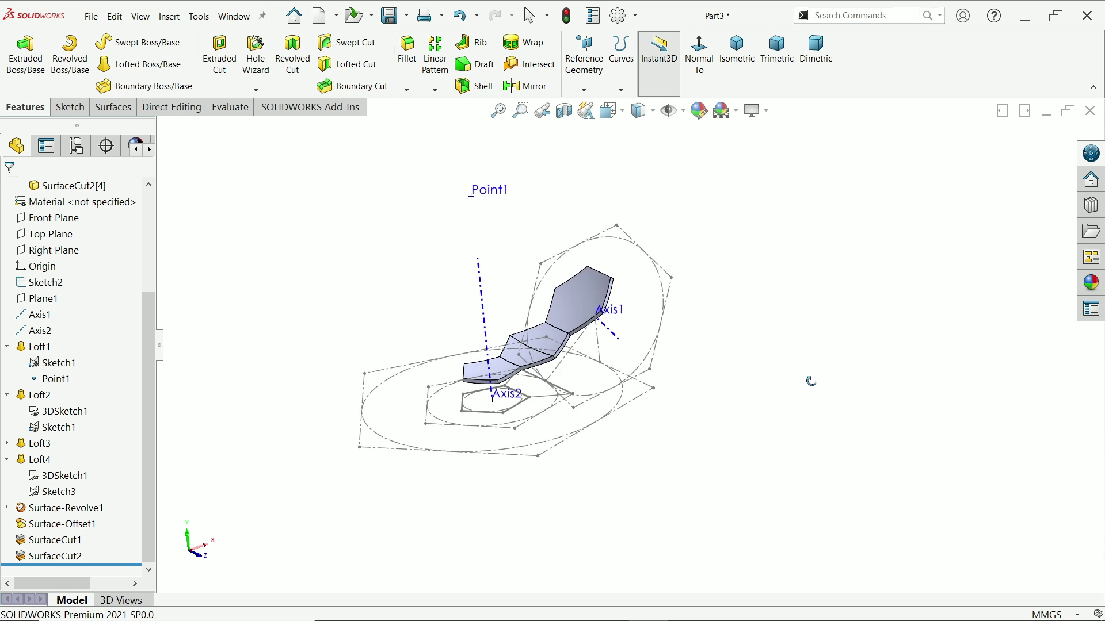
Hide the construction sketches Sketch2 and Sketch1
{"action": "scroll", "coordinate": [537, 382], "scroll_direction": "up", "scroll_amount": 3}
{"action": "left_click", "coordinate": [599, 418]}
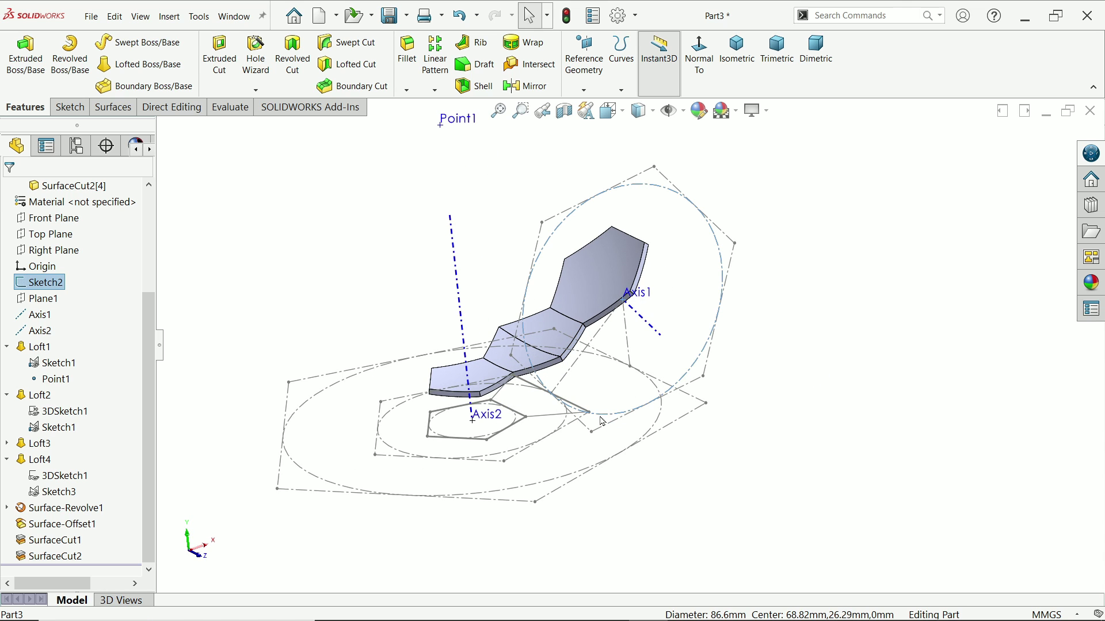
{"action": "left_click", "coordinate": [652, 383]}
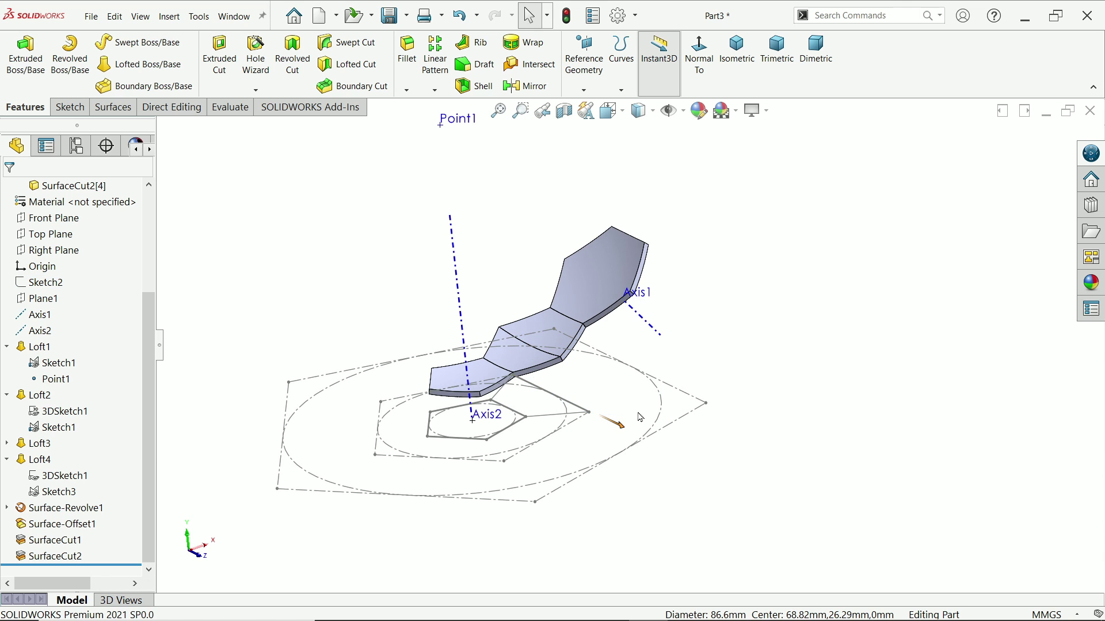
{"action": "left_click", "coordinate": [631, 447]}
{"action": "left_click", "coordinate": [684, 413]}
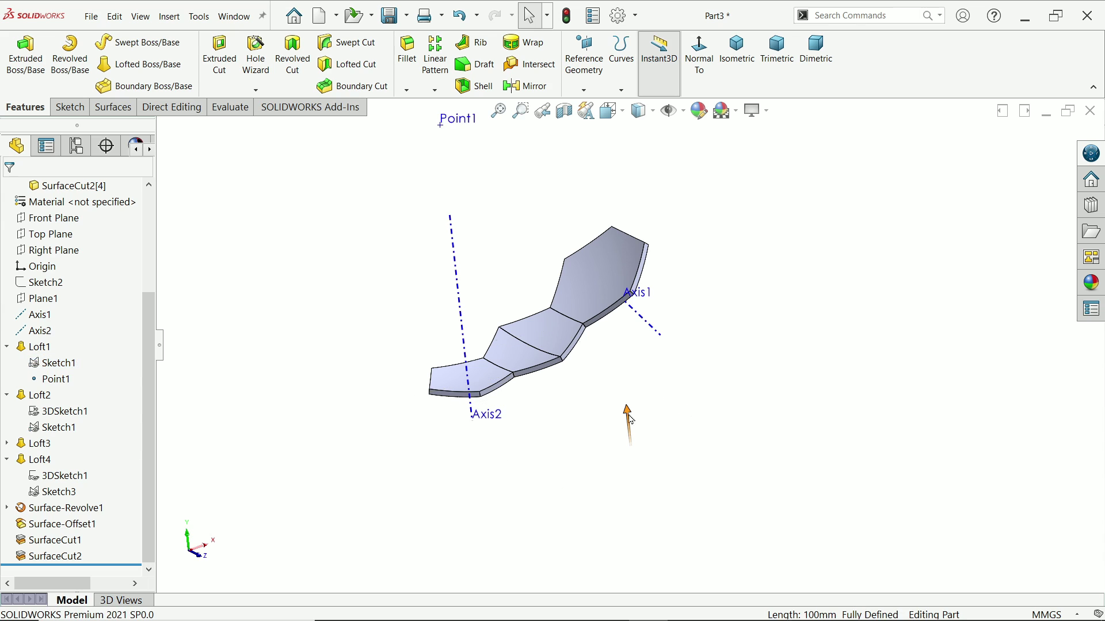
Circular-pattern tile body SurfaceCut2[3] six times over 360° around Axis1
{"action": "scroll", "coordinate": [484, 328], "scroll_direction": "up", "scroll_amount": 1}
{"action": "scroll", "coordinate": [483, 329], "scroll_direction": "up", "scroll_amount": 1}
{"action": "scroll", "coordinate": [587, 342], "scroll_direction": "up", "scroll_amount": 1}
{"action": "left_click", "coordinate": [435, 91]}
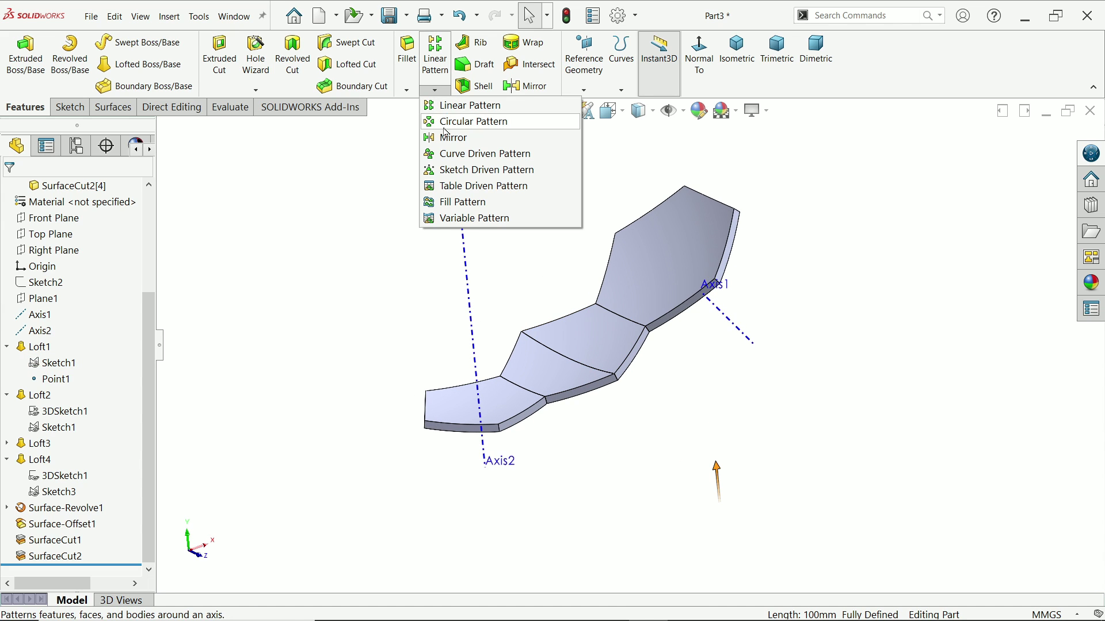
{"action": "left_click", "coordinate": [457, 122]}
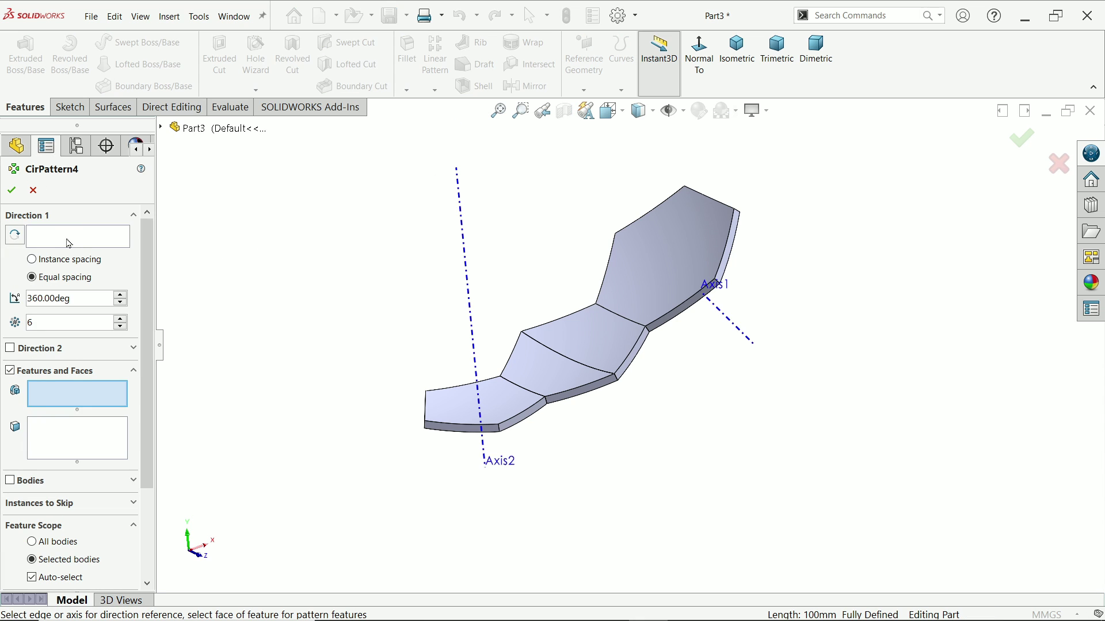
{"action": "left_click", "coordinate": [69, 244]}
{"action": "left_click", "coordinate": [755, 345]}
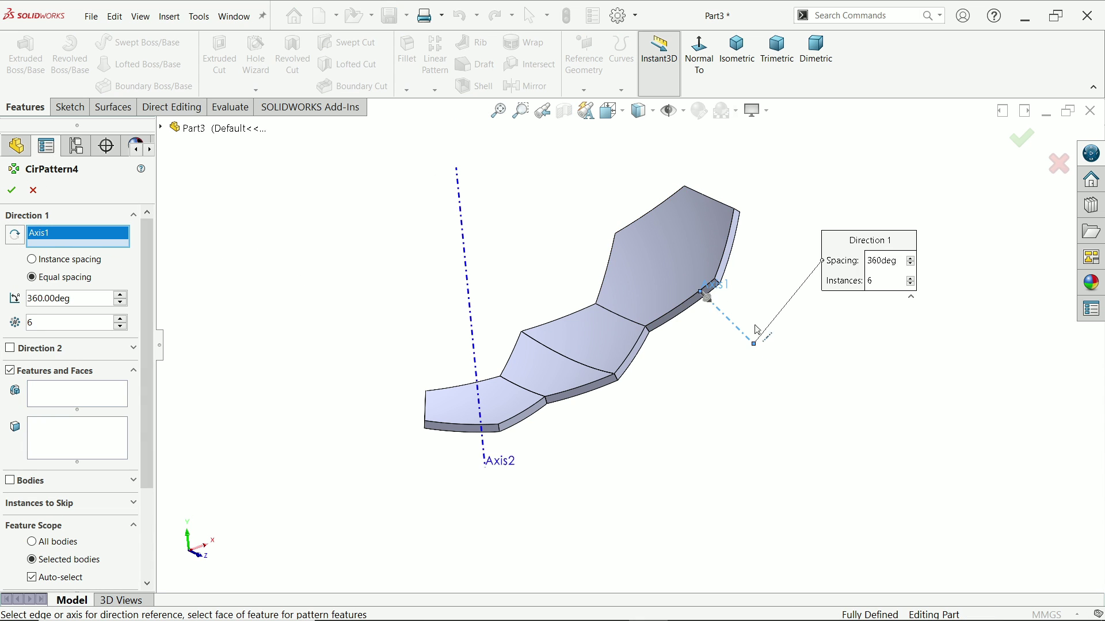
{"action": "left_click", "coordinate": [10, 481]}
{"action": "left_click", "coordinate": [596, 342]}
{"action": "left_click", "coordinate": [83, 299]}
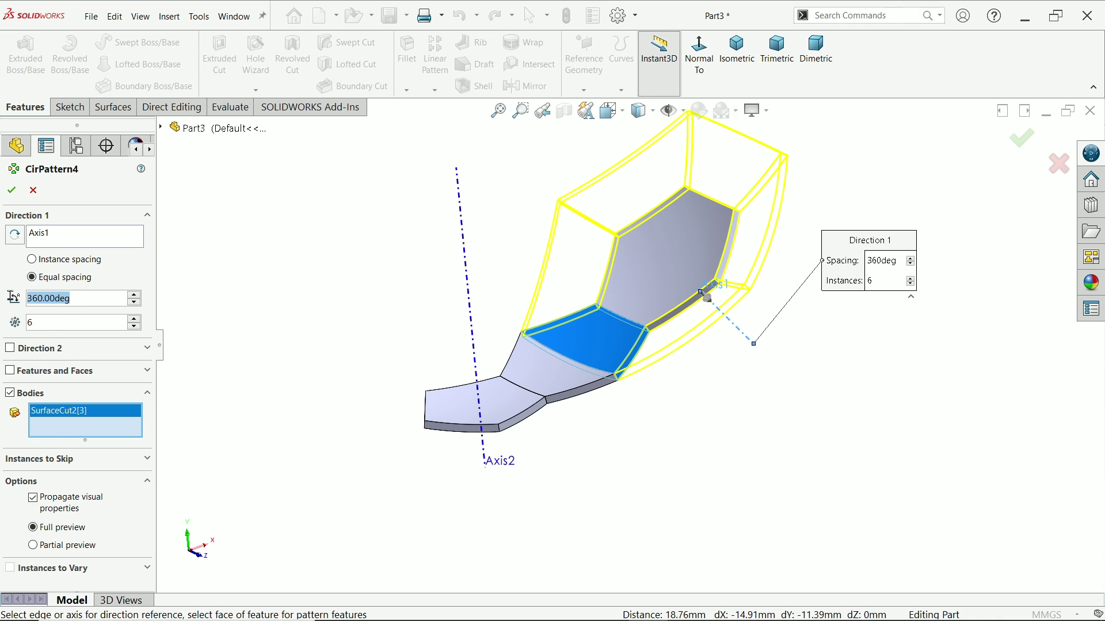
{"action": "left_click", "coordinate": [31, 322]}
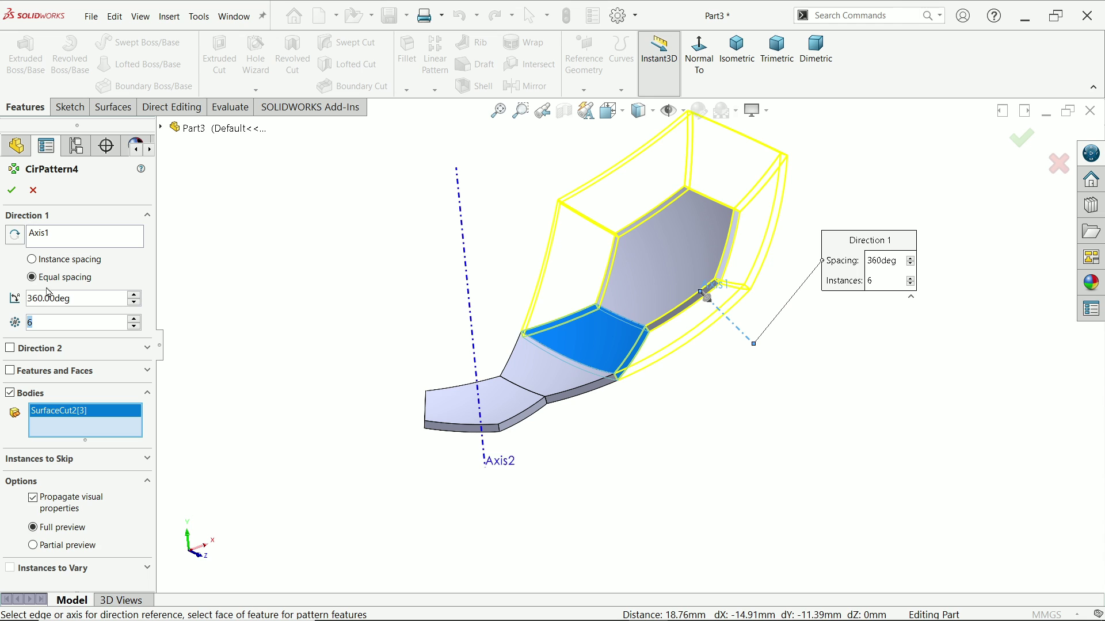
{"action": "left_click", "coordinate": [14, 190]}
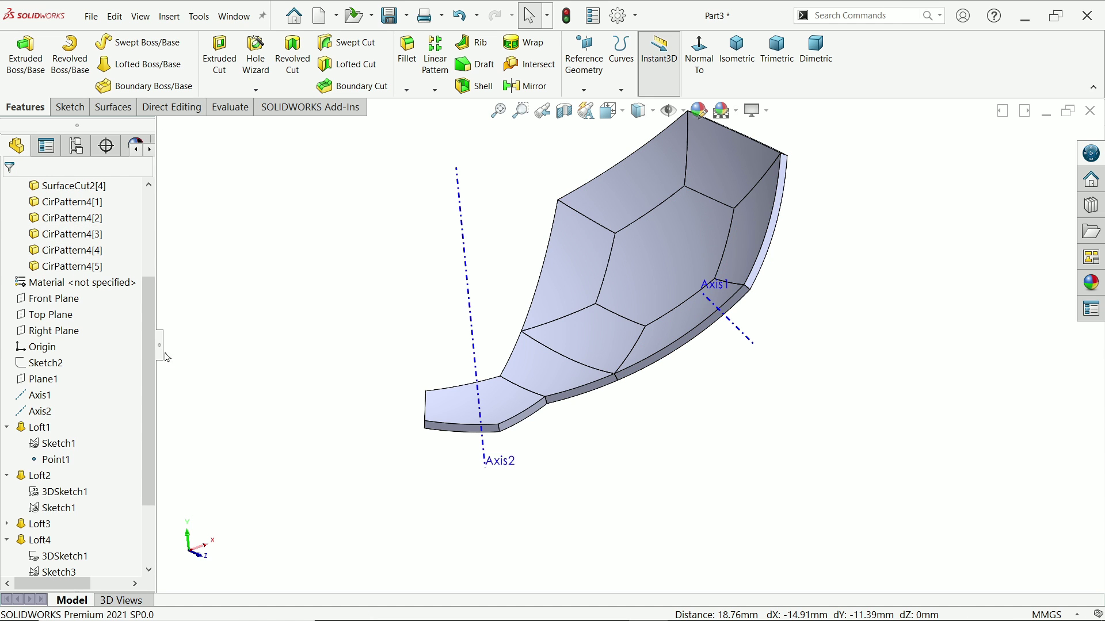
Circular-pattern tile body SurfaceCut2[2] five times over 360° around Axis2
{"action": "left_click", "coordinate": [435, 91]}
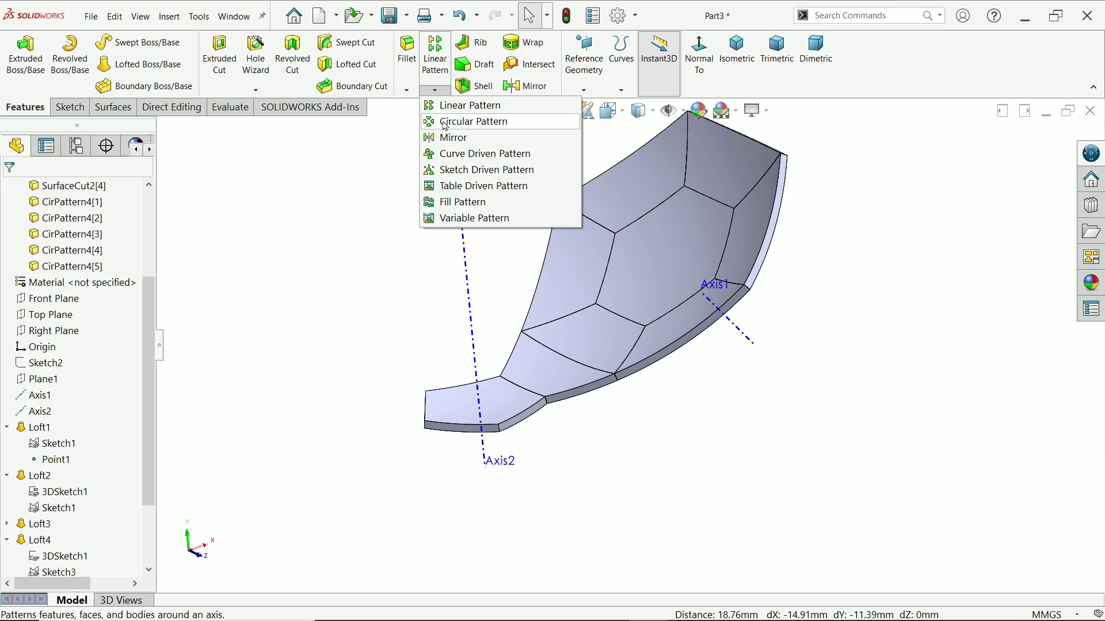
{"action": "left_click", "coordinate": [446, 123]}
{"action": "left_click", "coordinate": [471, 270]}
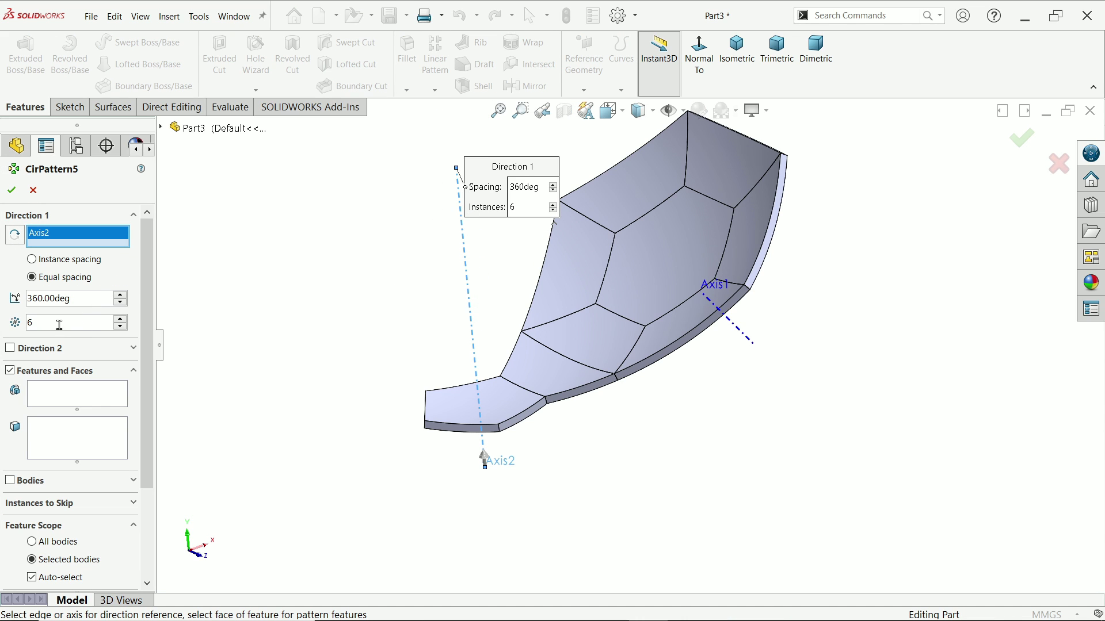
{"action": "middle_click_drag", "start_coordinate": [394, 387], "coordinate": [395, 402]}
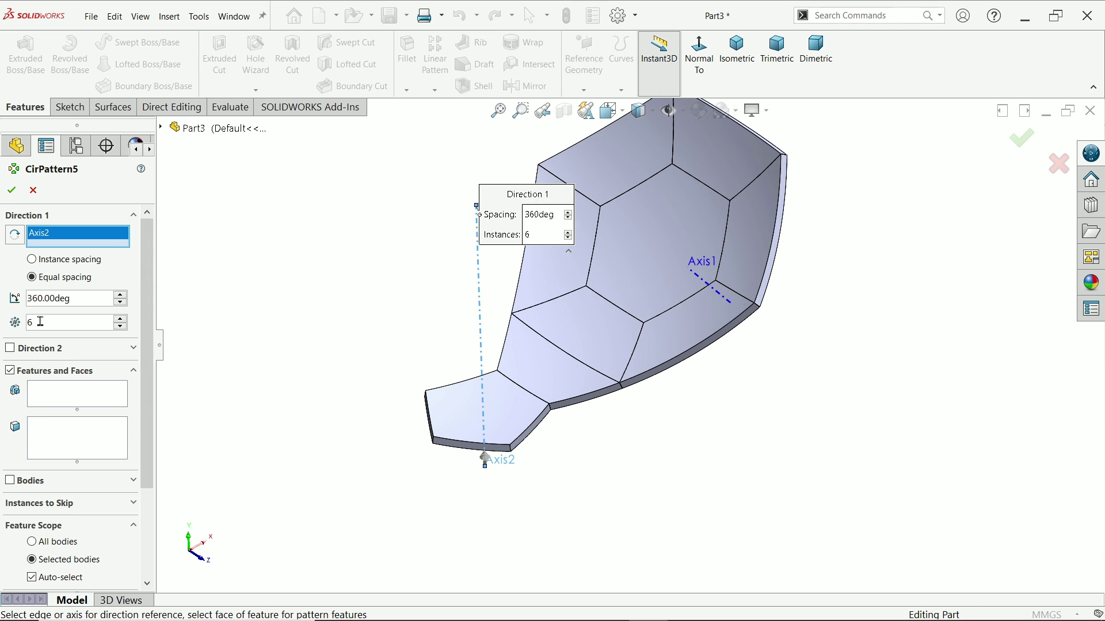
{"action": "type", "text": "5"}
{"action": "left_click", "coordinate": [17, 482]}
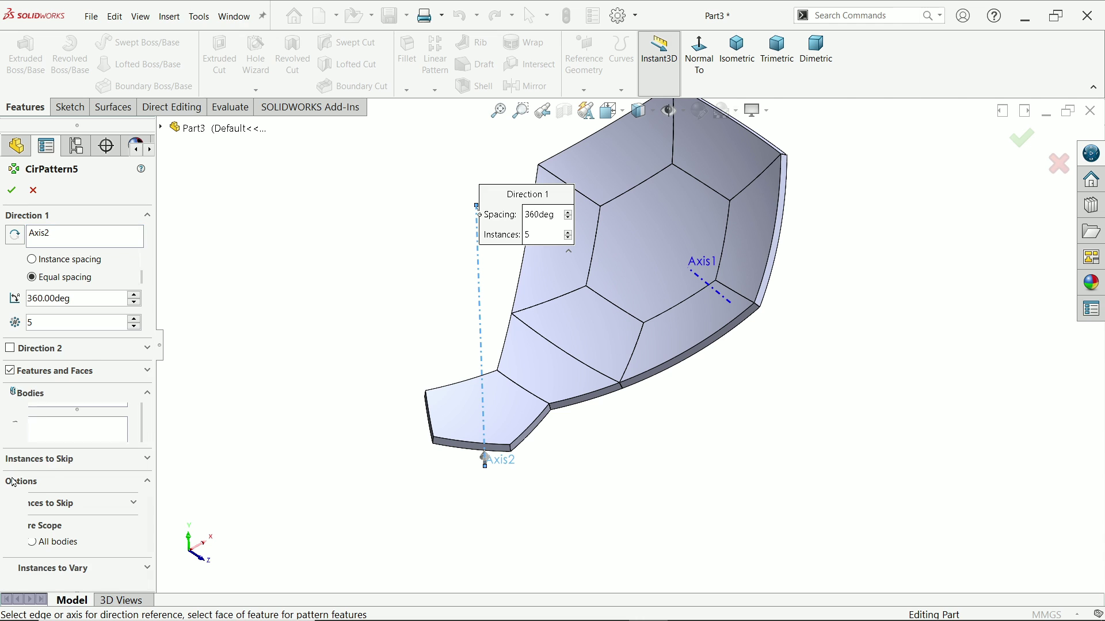
{"action": "left_click", "coordinate": [537, 378]}
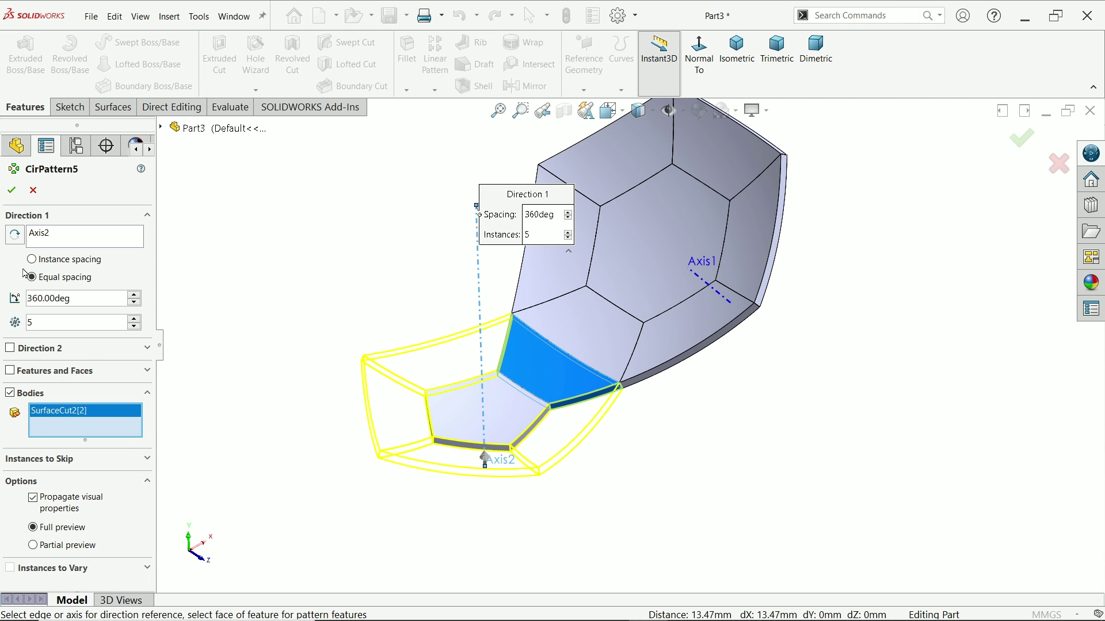
{"action": "left_click", "coordinate": [12, 192]}
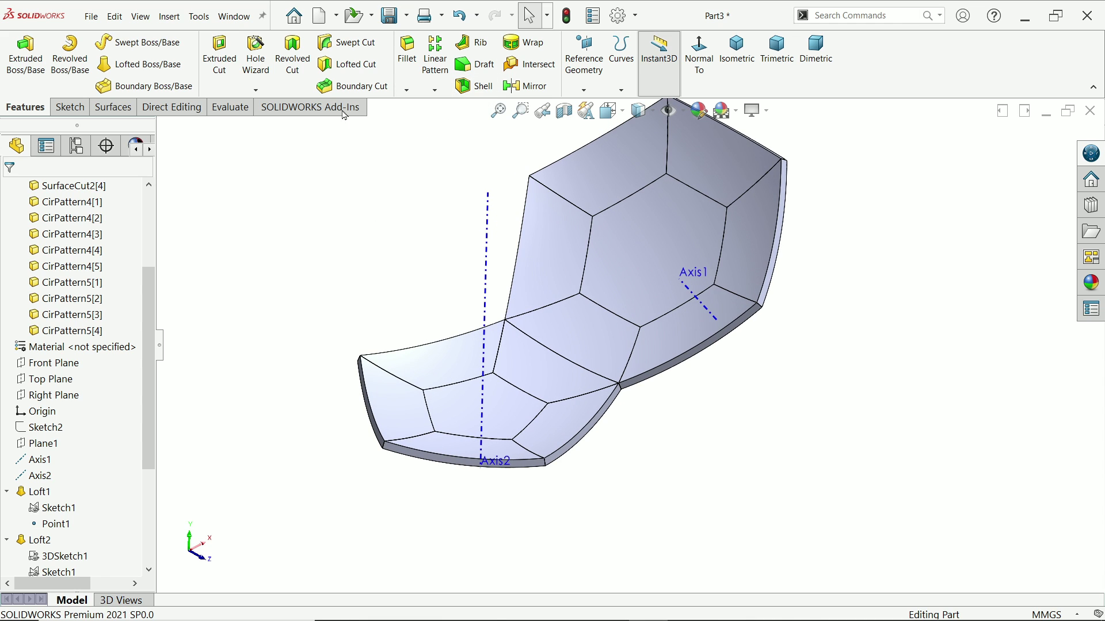
Combine the original tile and its six hexagon-ring copies into one body
{"action": "left_click", "coordinate": [175, 112]}
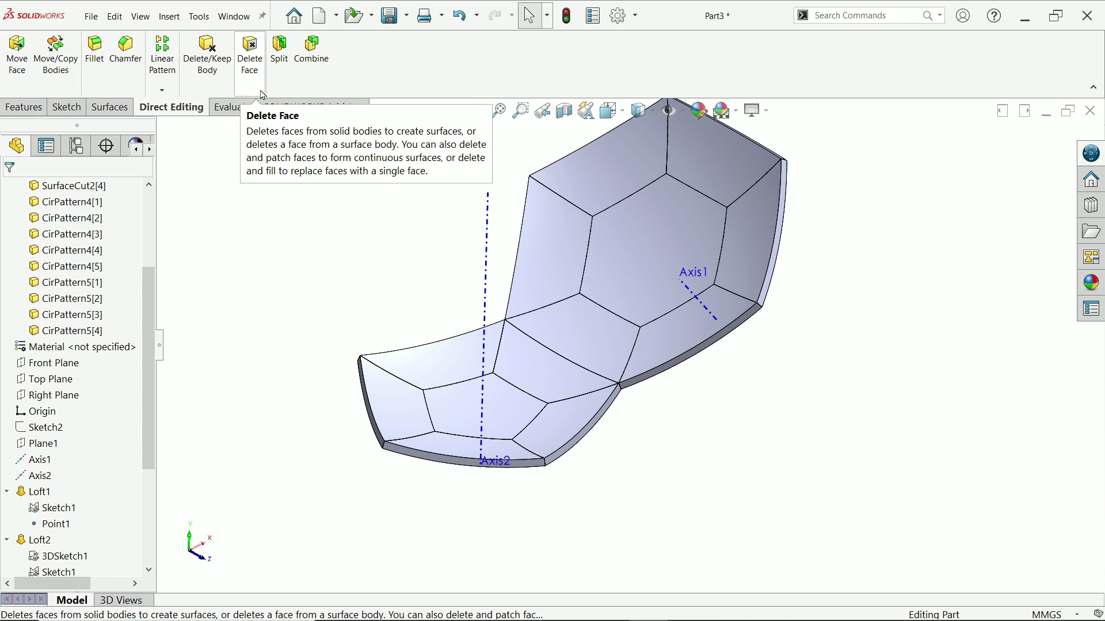
{"action": "left_click", "coordinate": [320, 68]}
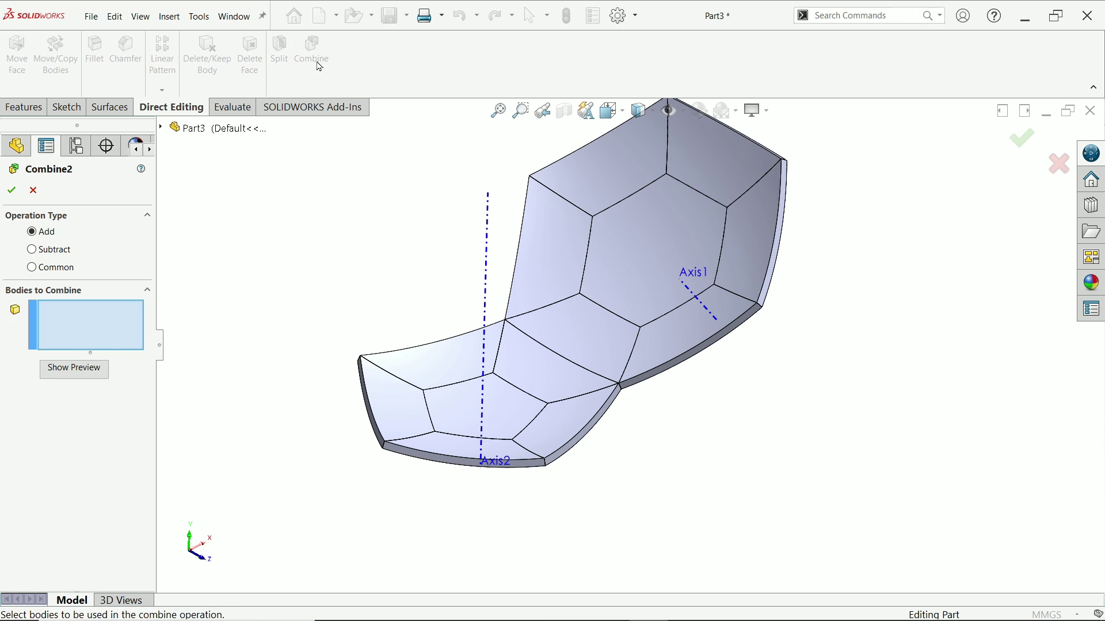
{"action": "left_click", "coordinate": [612, 180]}
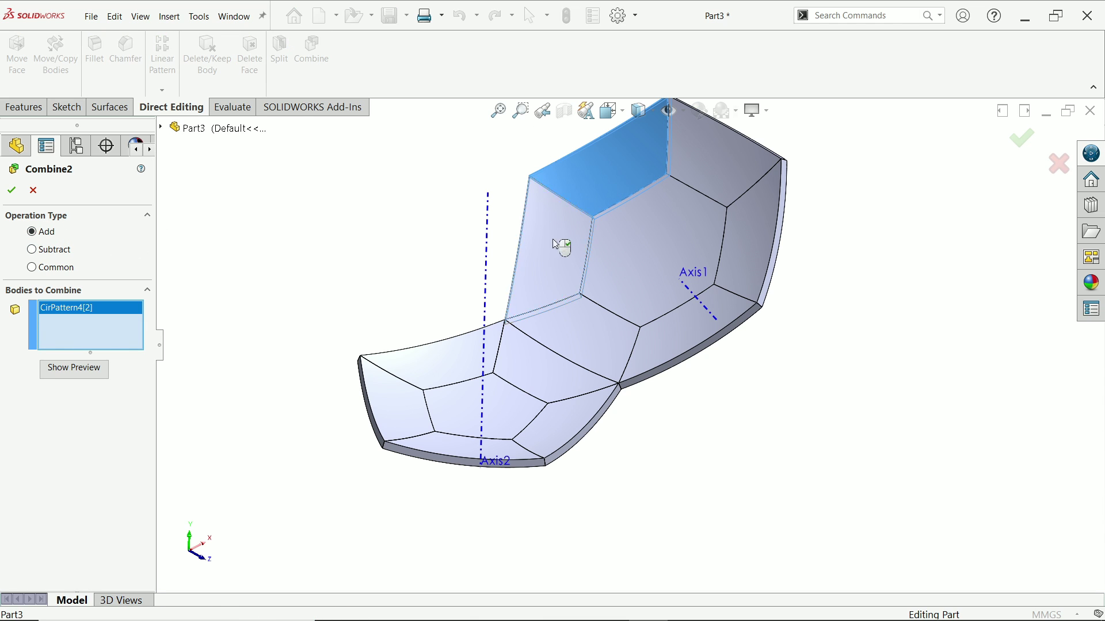
{"action": "left_click", "coordinate": [557, 250]}
{"action": "left_click", "coordinate": [644, 241]}
{"action": "left_click", "coordinate": [725, 155]}
{"action": "left_click", "coordinate": [744, 229]}
{"action": "left_click", "coordinate": [701, 333]}
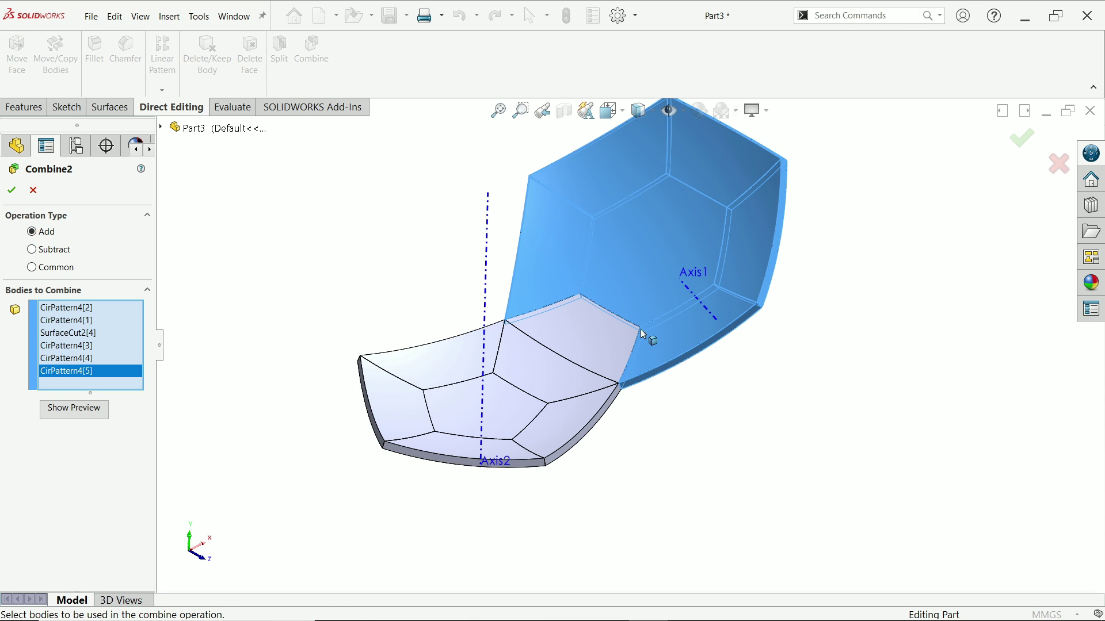
{"action": "left_click", "coordinate": [595, 339]}
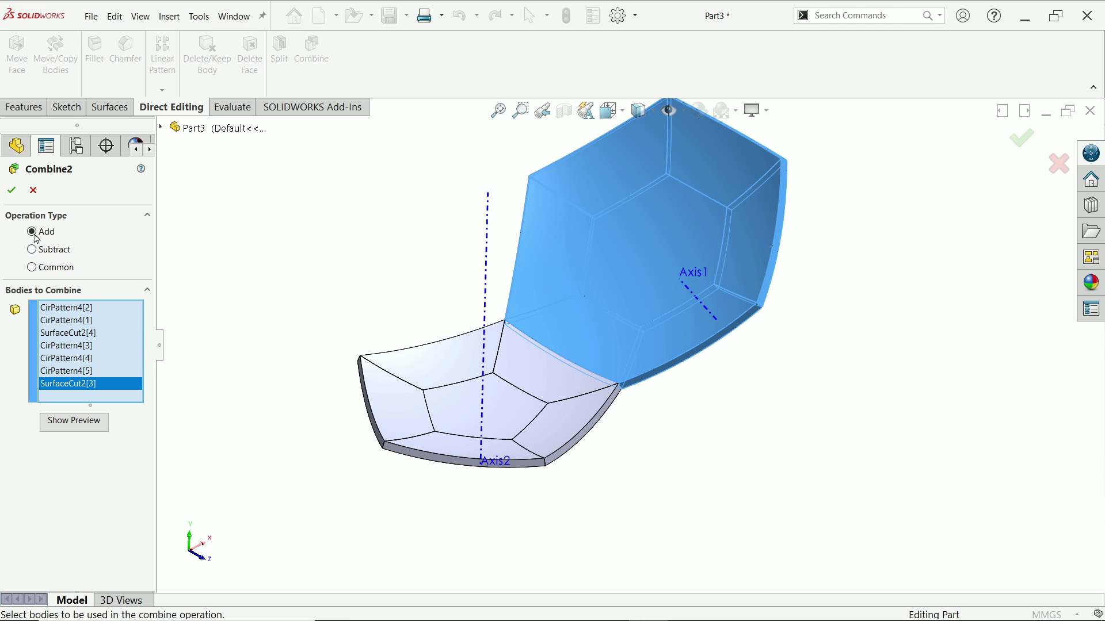
{"action": "left_click", "coordinate": [11, 190]}
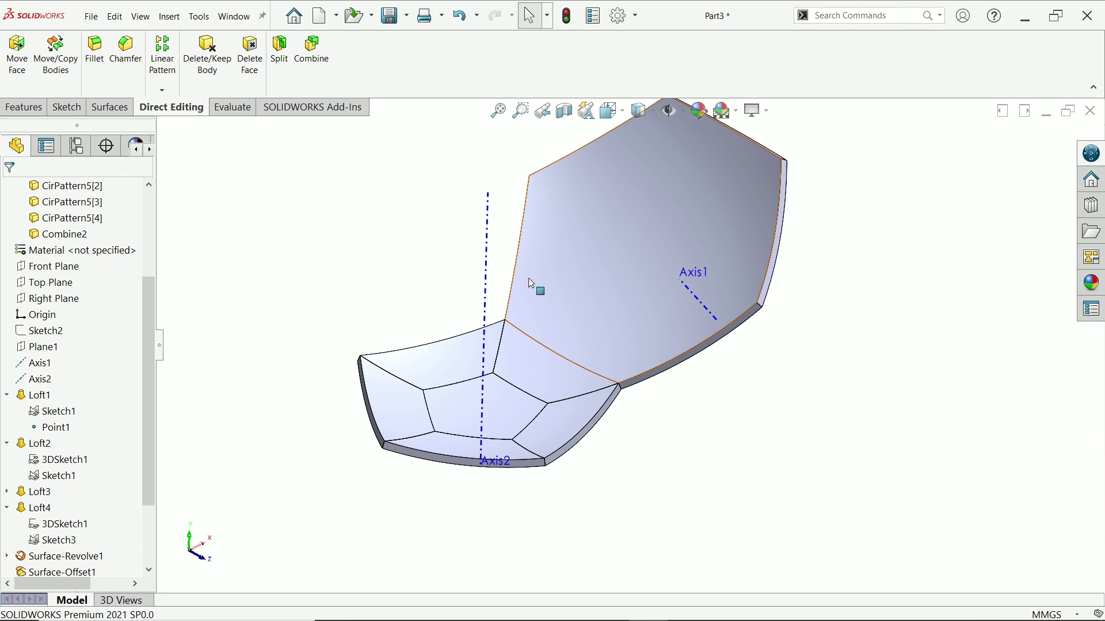
Combine the pentagon-ring tiles into a second single body
{"action": "left_click", "coordinate": [311, 49]}
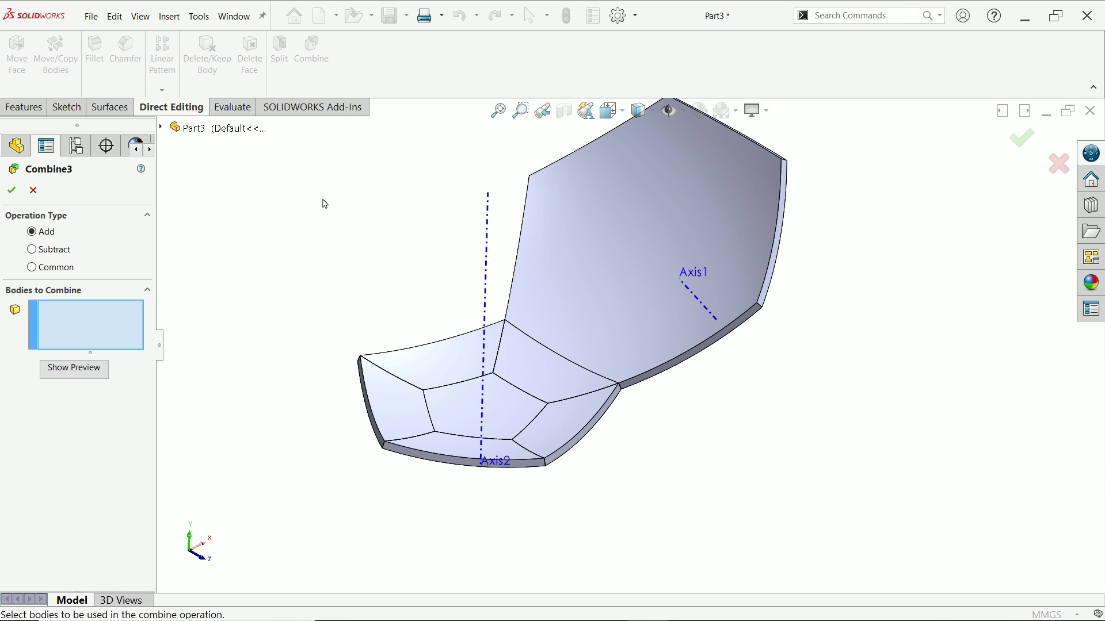
{"action": "left_click", "coordinate": [461, 365]}
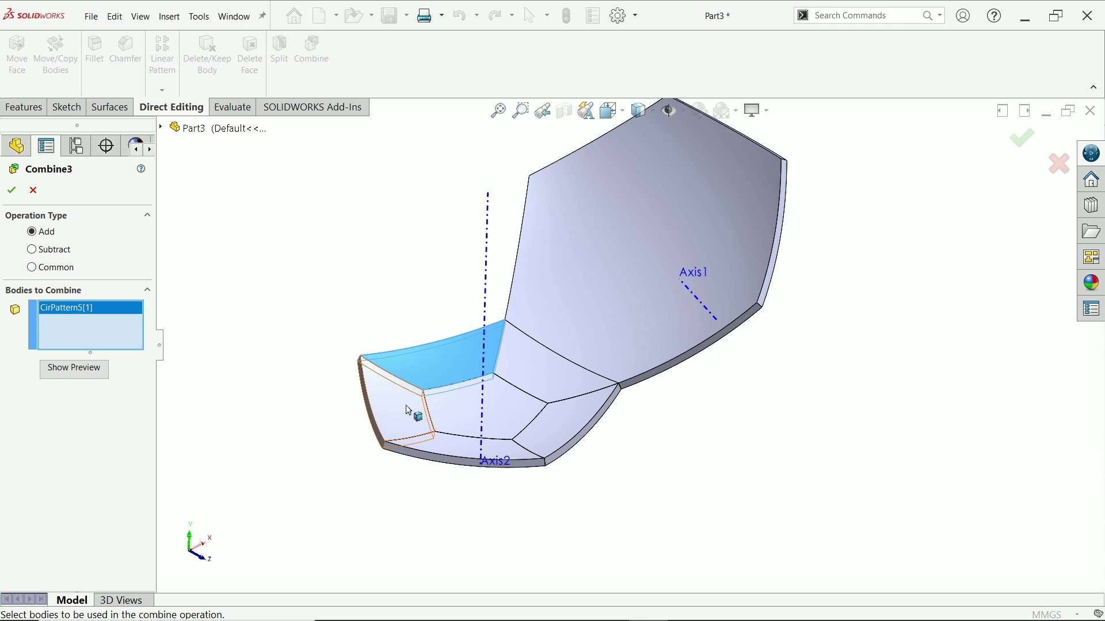
{"action": "left_click", "coordinate": [415, 412]}
{"action": "left_click", "coordinate": [473, 417]}
{"action": "left_click", "coordinate": [450, 449]}
{"action": "left_click", "coordinate": [561, 435]}
{"action": "left_click", "coordinate": [564, 392]}
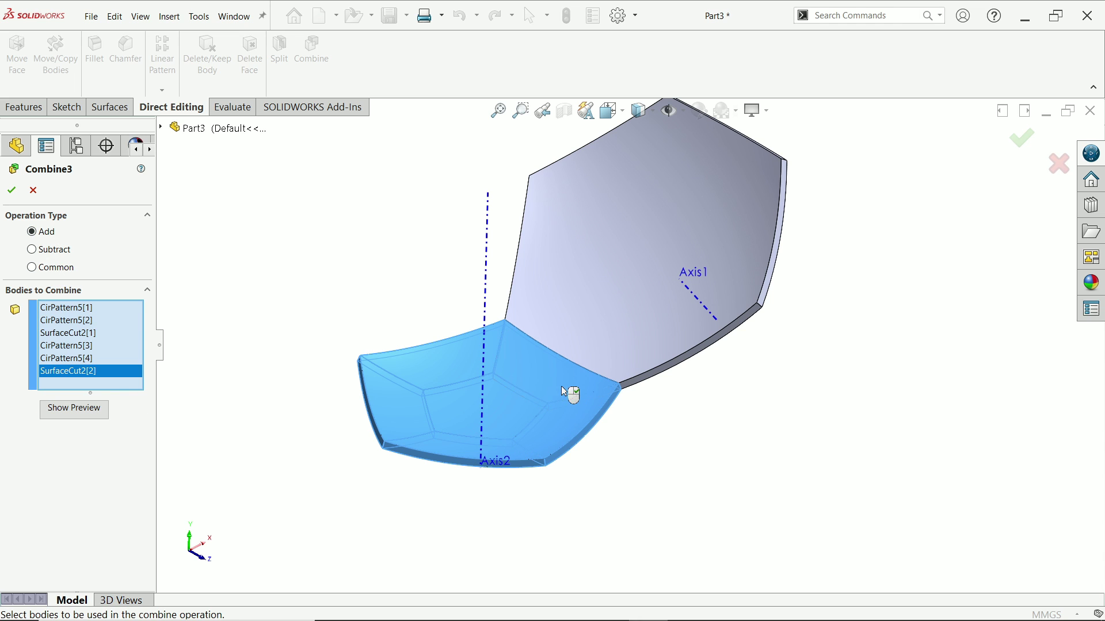
{"action": "left_click", "coordinate": [12, 193]}
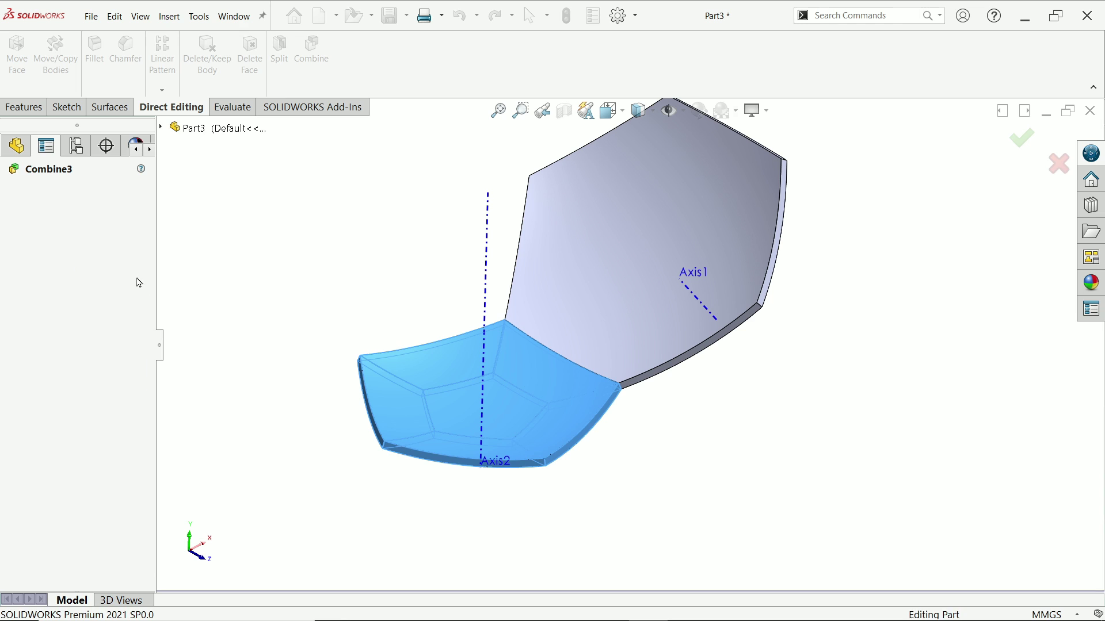
{"action": "mouse_move", "coordinate": [468, 365]}
{"action": "middle_mouse_down"}
{"action": "mouse_move", "coordinate": [430, 194]}
{"action": "mouse_move", "coordinate": [442, 301]}
{"action": "mouse_move", "coordinate": [464, 353]}
{"action": "mouse_move", "coordinate": [387, 346]}
{"action": "mouse_move", "coordinate": [456, 348]}
{"action": "middle_mouse_up"}
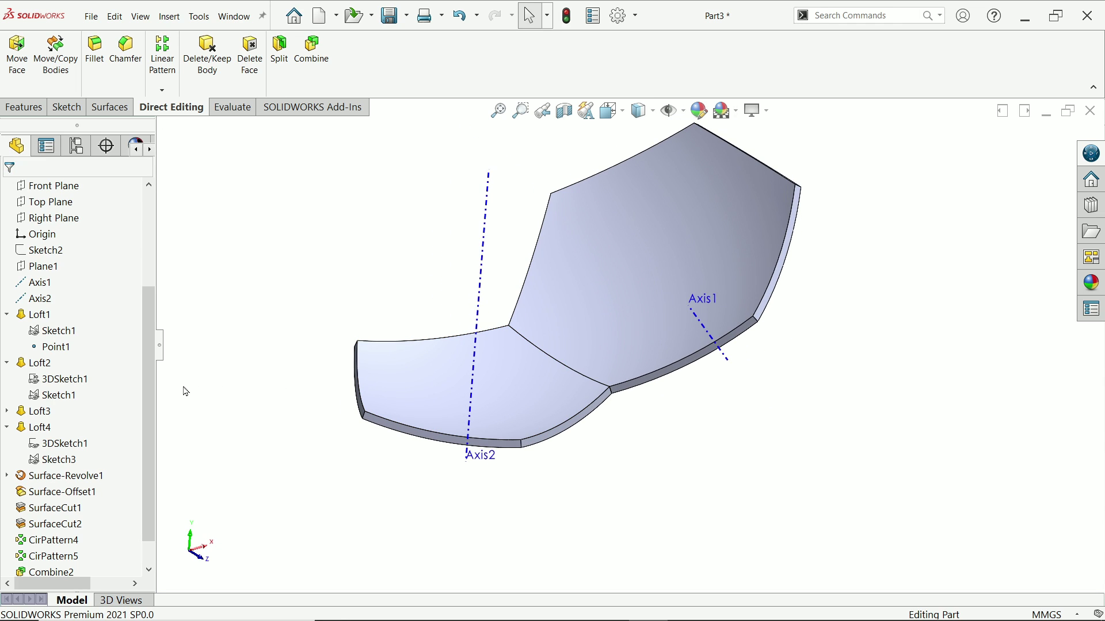
Highlight Combine2 and Combine3 under Solid Bodies to see which tile each is
{"action": "scroll", "coordinate": [149, 285], "scroll_direction": "up", "scroll_amount": 3}
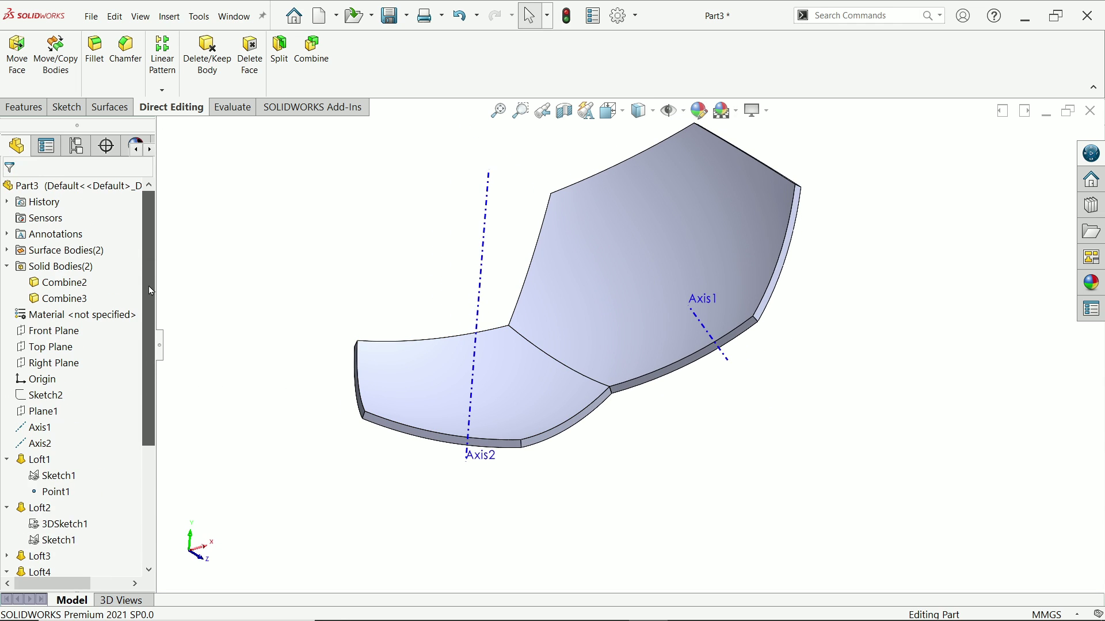
{"action": "left_click", "coordinate": [65, 284]}
{"action": "left_click", "coordinate": [59, 297]}
{"action": "left_click", "coordinate": [58, 283]}
{"action": "left_click", "coordinate": [58, 298]}
{"action": "left_click", "coordinate": [288, 331]}
{"action": "middle_click_drag", "start_coordinate": [289, 332], "coordinate": [293, 318]}
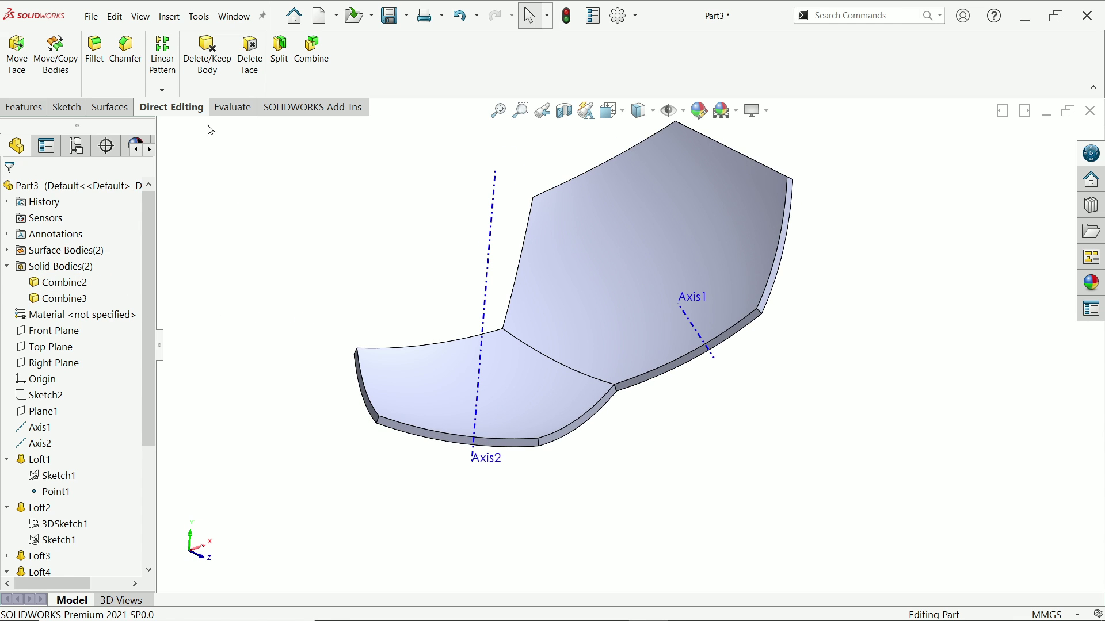
Fillet all 18 connected edges of the hexagon tile with a 0.75 mm radius
{"action": "left_click", "coordinate": [95, 57]}
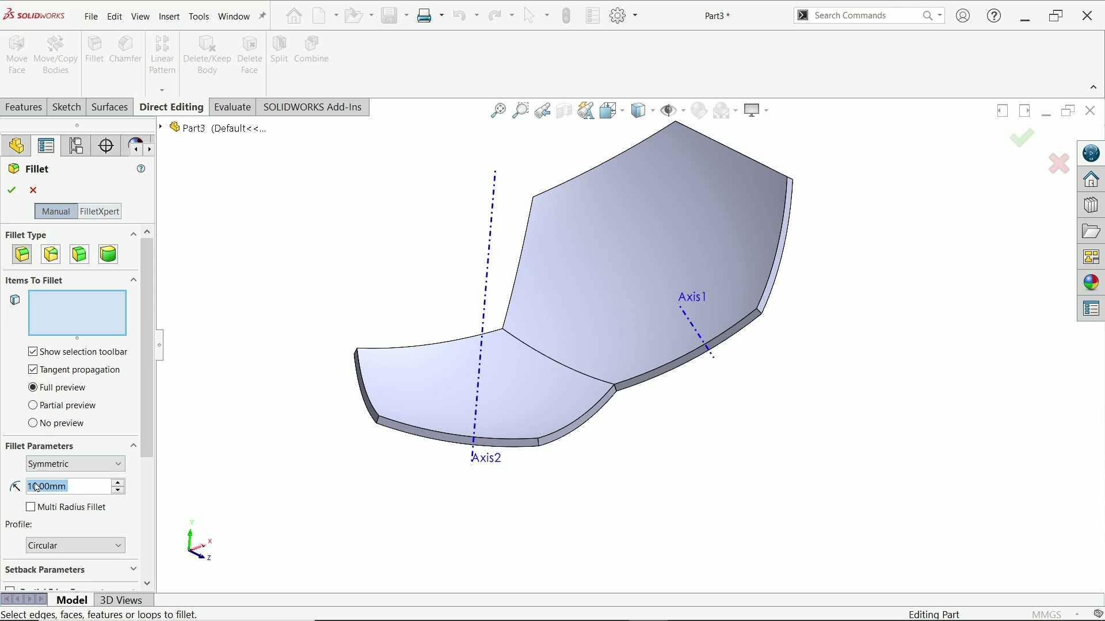
{"action": "type", "text": "0.75"}
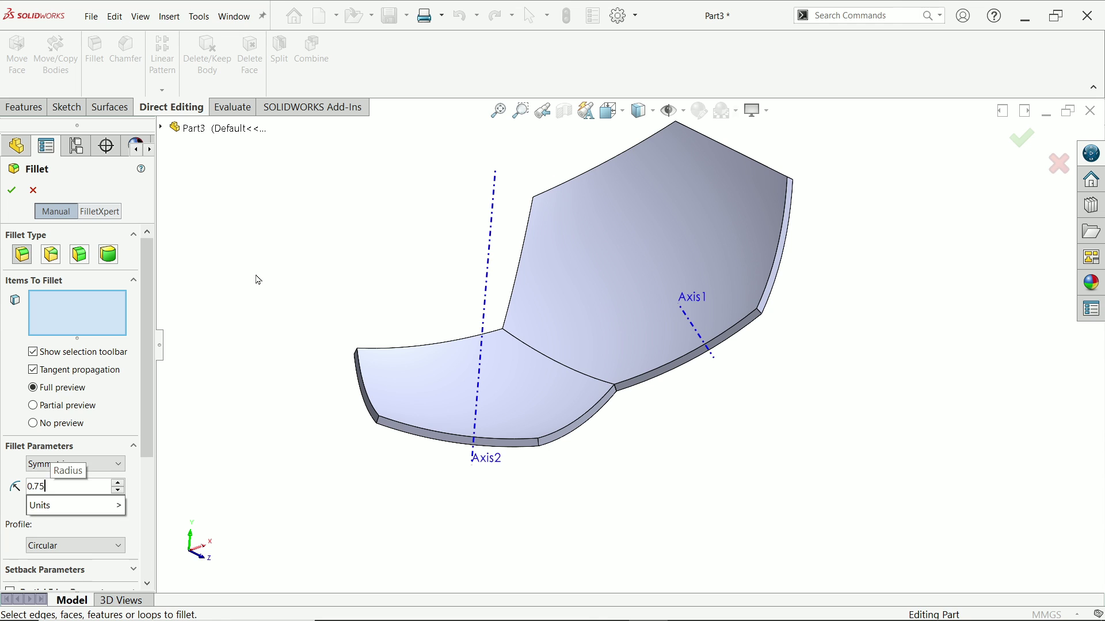
{"action": "key", "text": "Return"}
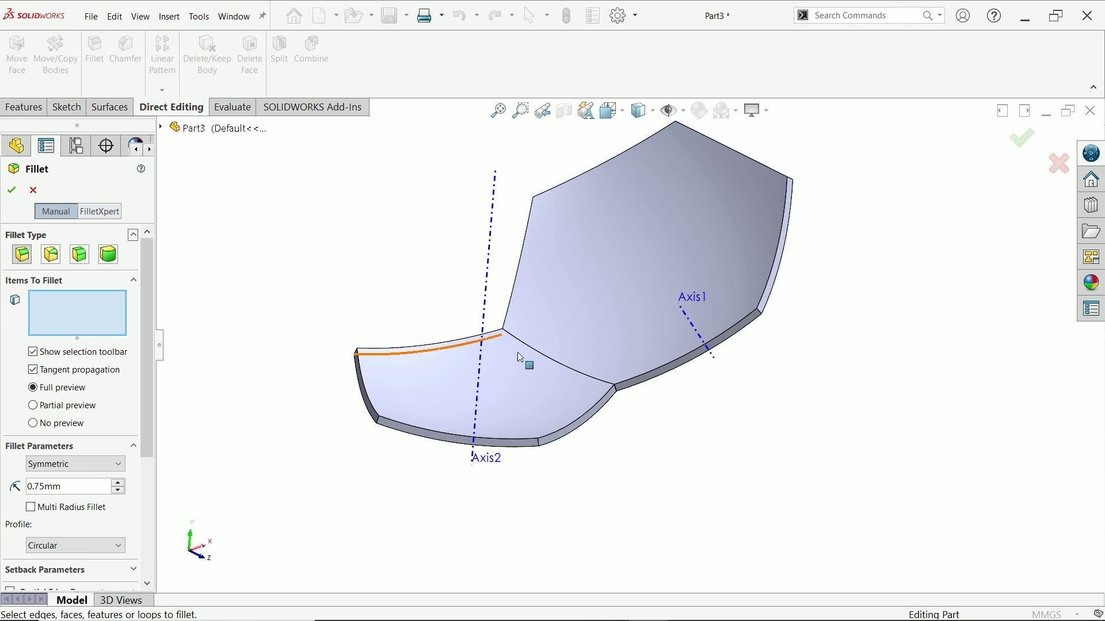
{"action": "left_click", "coordinate": [677, 366]}
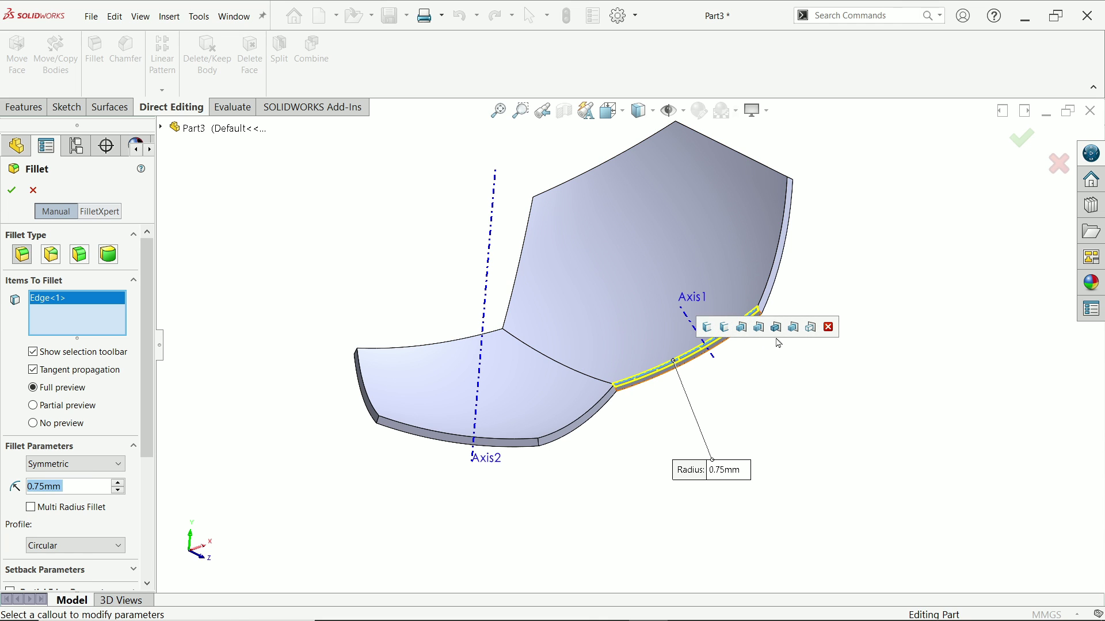
{"action": "left_click", "coordinate": [811, 327]}
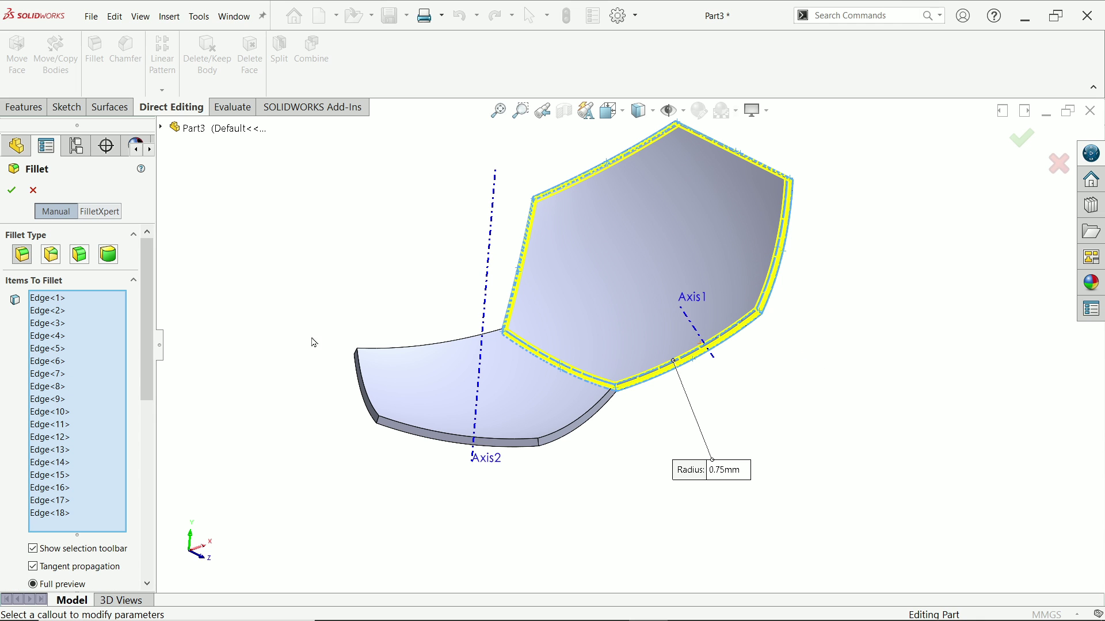
{"action": "scroll", "coordinate": [58, 344], "scroll_direction": "down", "scroll_amount": 5}
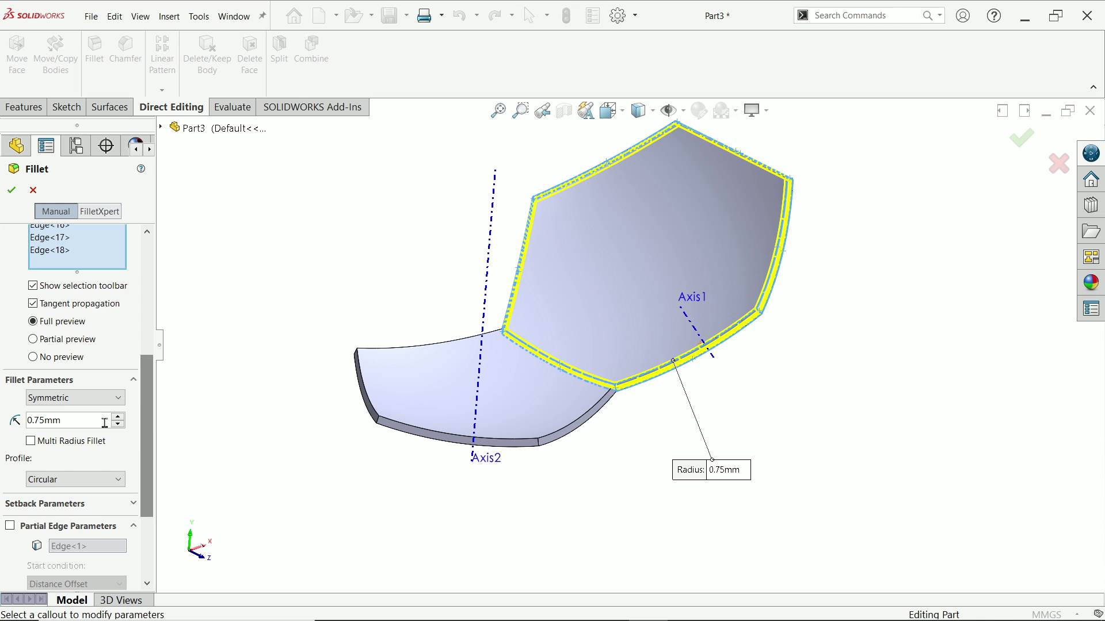
{"action": "left_click", "coordinate": [12, 190]}
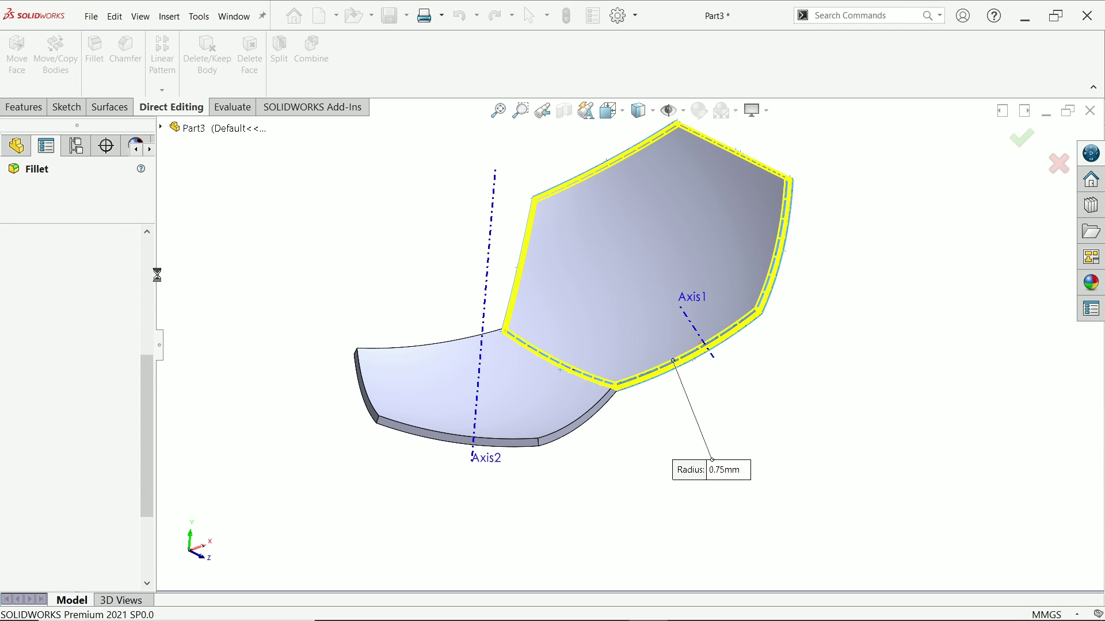
{"action": "left_click", "coordinate": [555, 438]}
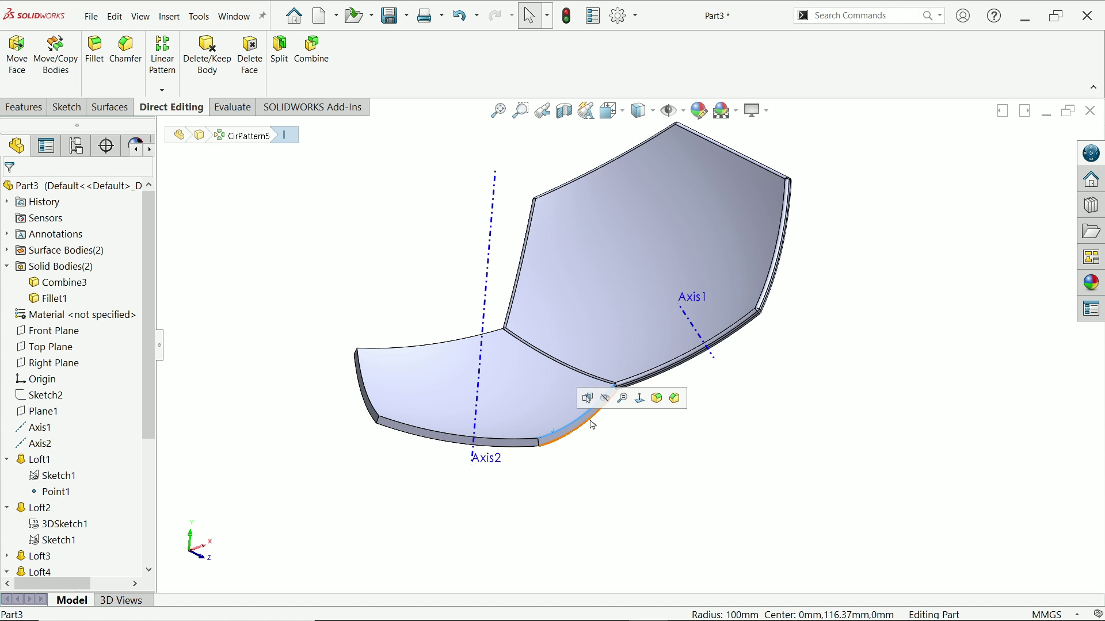
Fillet the pentagon edge plus its 14 connected edges at 0.75 mm, creating Fillet2
{"action": "left_click", "coordinate": [658, 400]}
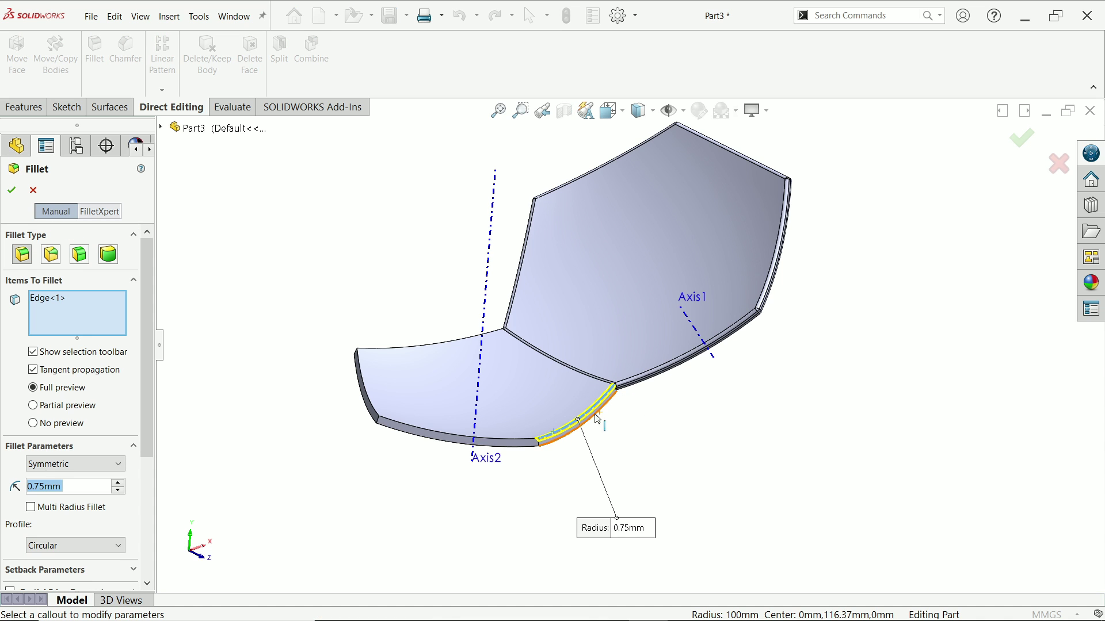
{"action": "left_click", "coordinate": [18, 192]}
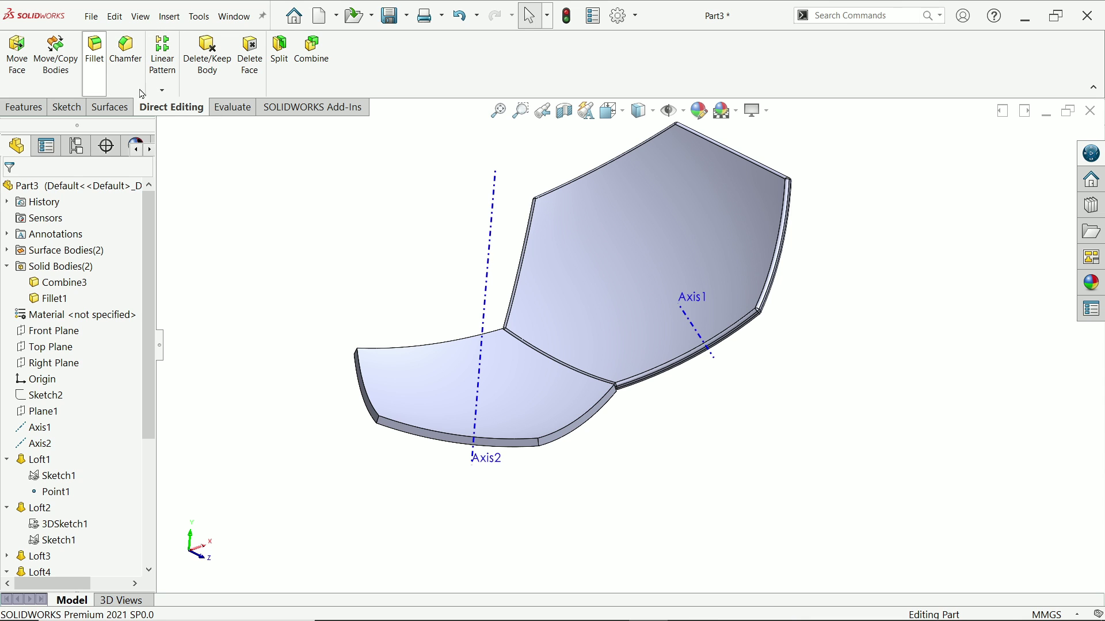
{"action": "left_click", "coordinate": [95, 55]}
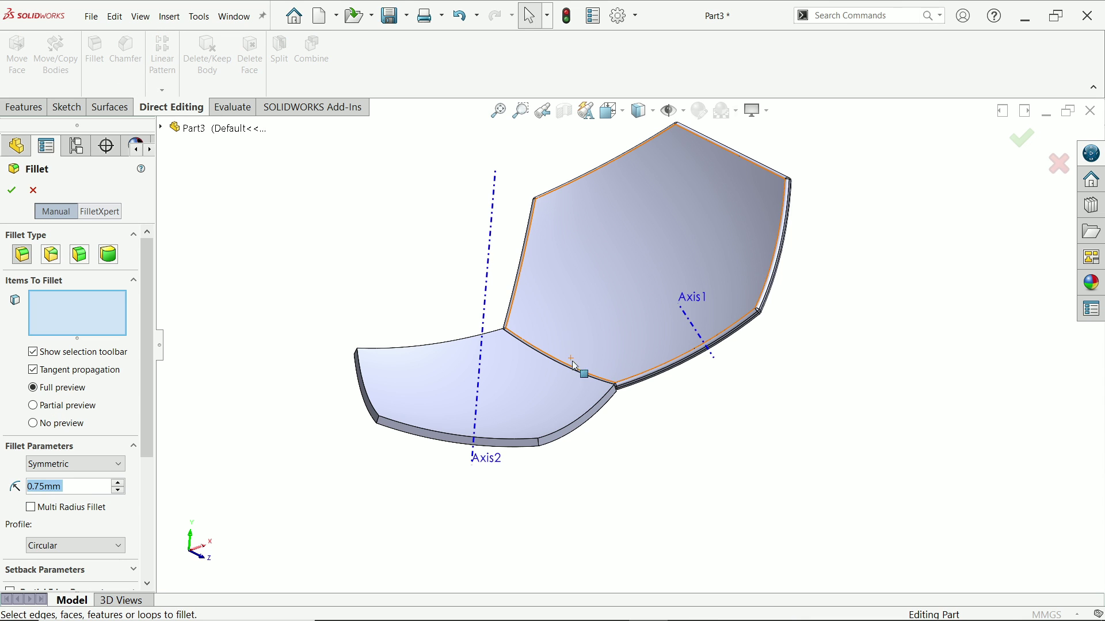
{"action": "left_click", "coordinate": [573, 428]}
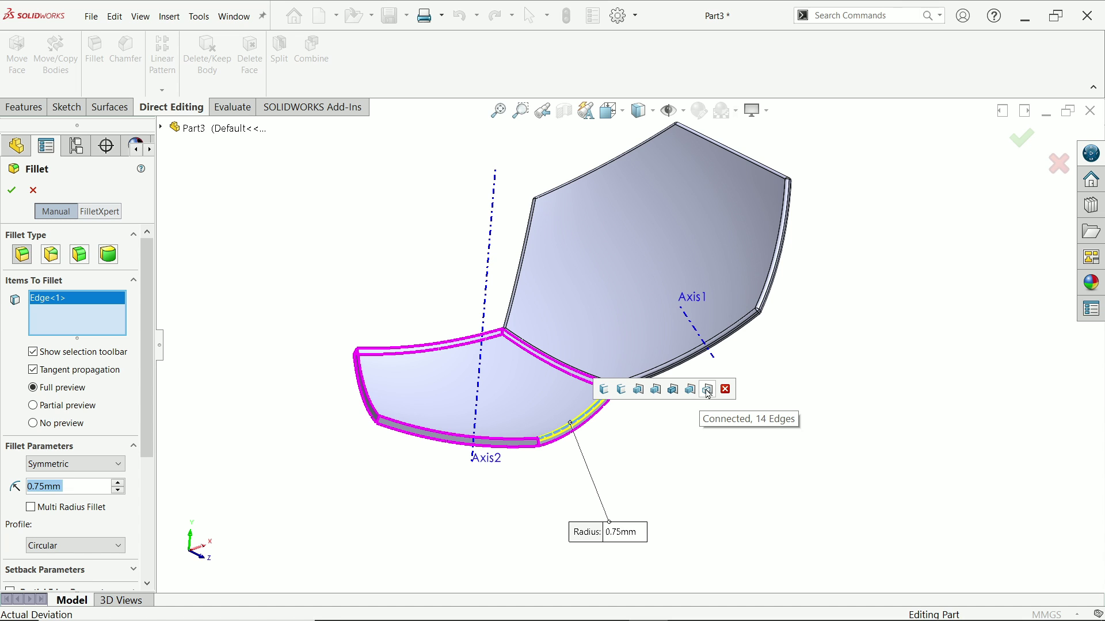
{"action": "left_click", "coordinate": [708, 390]}
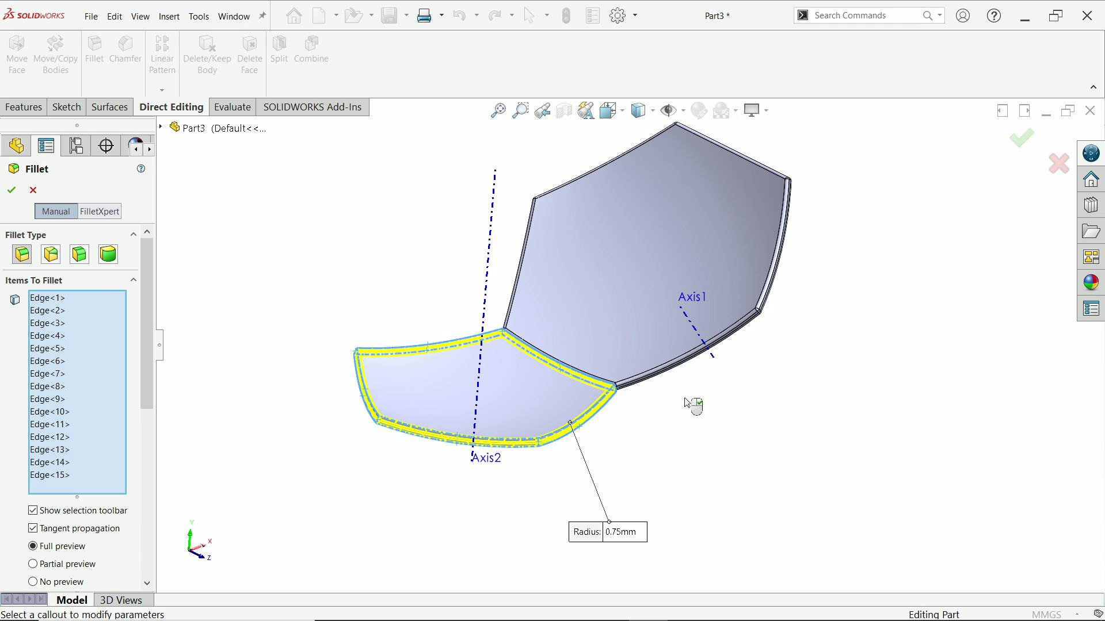
{"action": "middle_click_drag", "start_coordinate": [456, 515], "coordinate": [453, 462]}
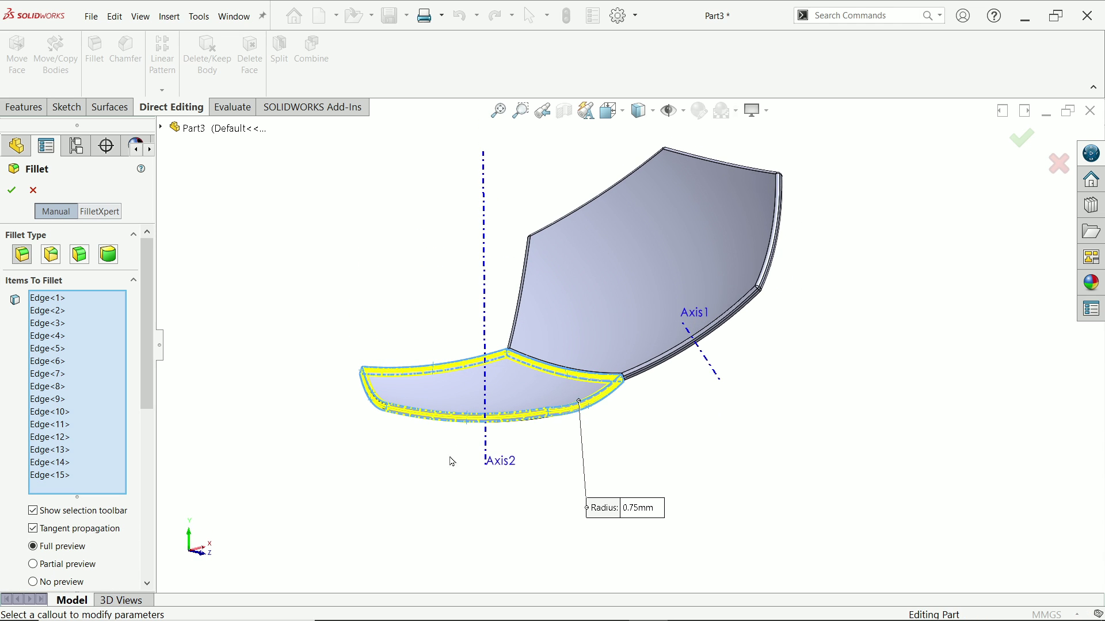
{"action": "left_click", "coordinate": [10, 191]}
{"action": "scroll", "coordinate": [633, 391], "scroll_direction": "down", "scroll_amount": 4}
{"action": "middle_click_drag", "start_coordinate": [655, 394], "coordinate": [630, 416]}
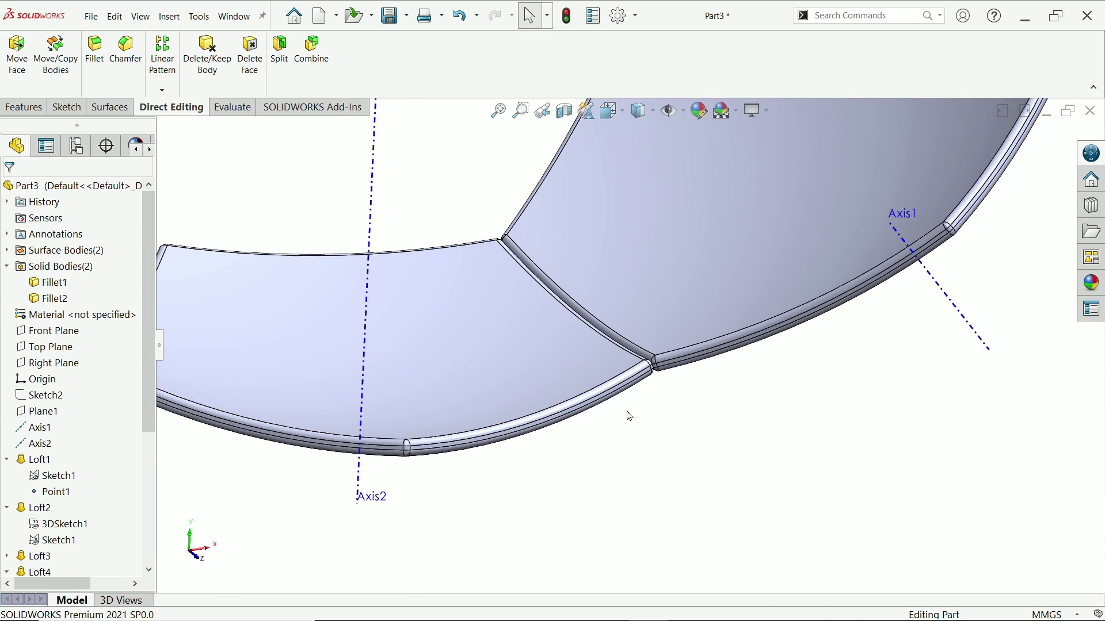
{"action": "scroll", "coordinate": [630, 416], "scroll_direction": "up", "scroll_amount": 4}
{"action": "scroll", "coordinate": [646, 217], "scroll_direction": "down", "scroll_amount": 2}
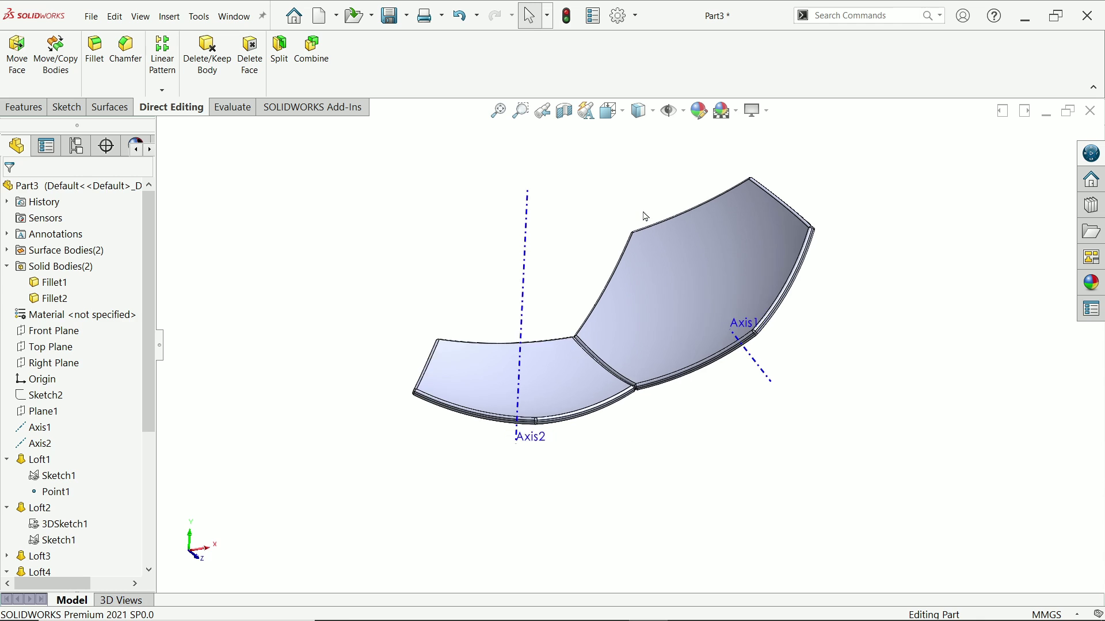
Circular-pattern body Fillet1 around Axis2 with 5 equally spaced instances over 360°
{"action": "left_click", "coordinate": [157, 94]}
{"action": "left_click", "coordinate": [184, 120]}
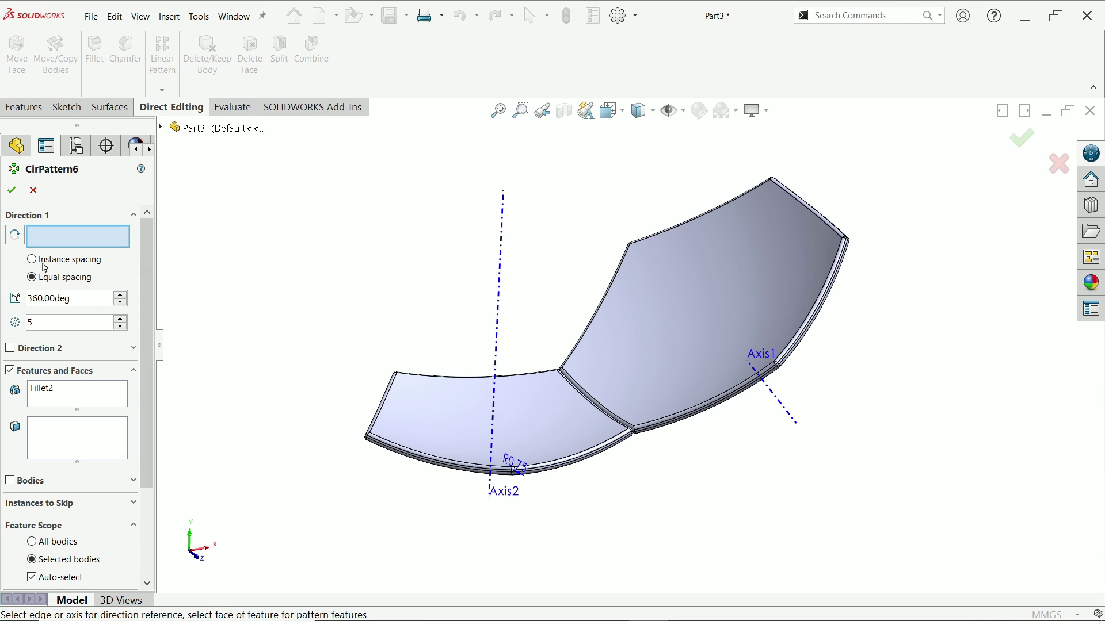
{"action": "left_click", "coordinate": [506, 232]}
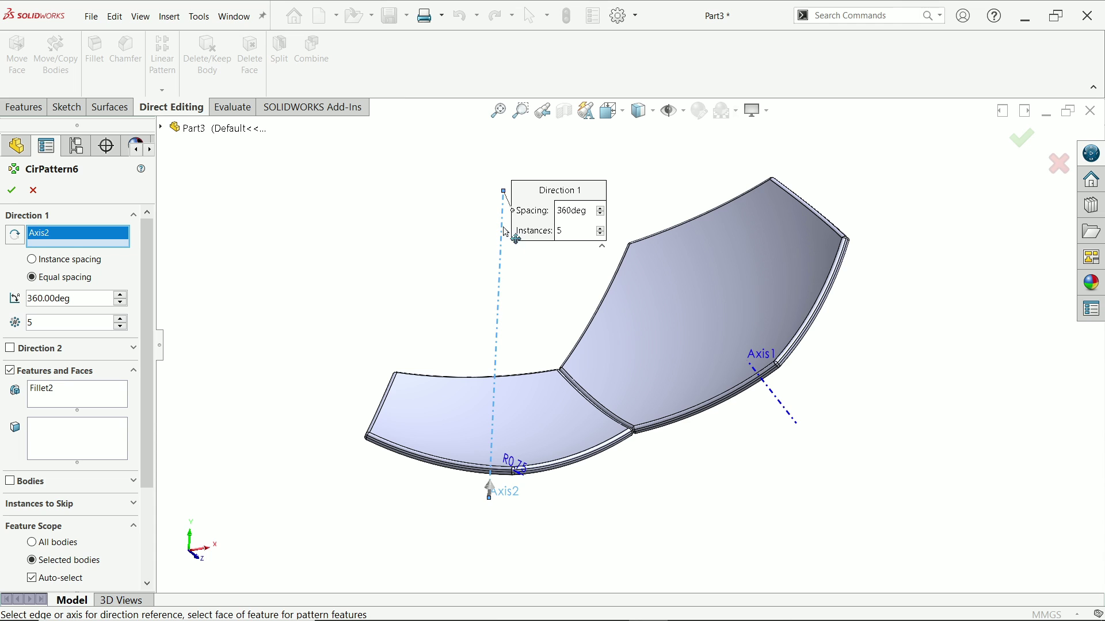
{"action": "left_click", "coordinate": [9, 483]}
{"action": "left_click", "coordinate": [707, 338]}
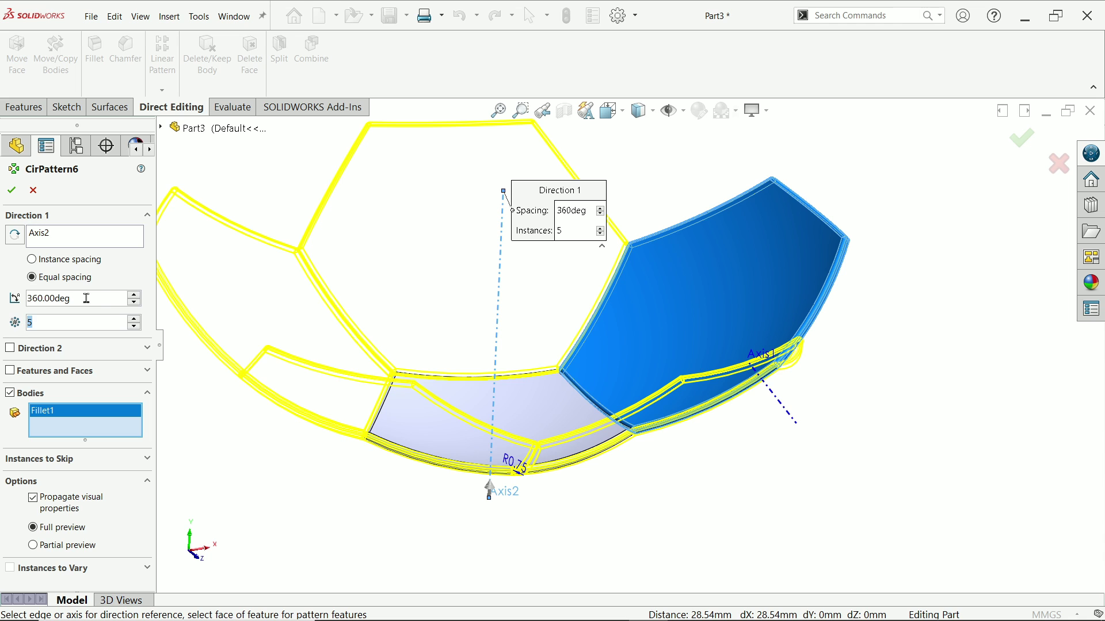
{"action": "middle_click_drag", "start_coordinate": [600, 305], "coordinate": [391, 271]}
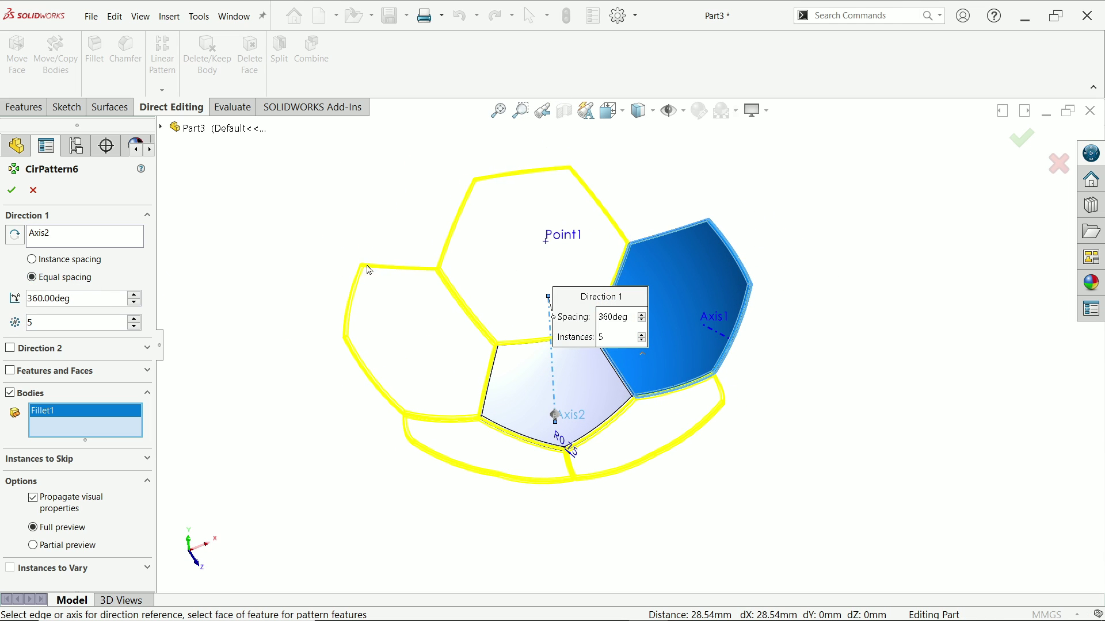
{"action": "left_click", "coordinate": [13, 192]}
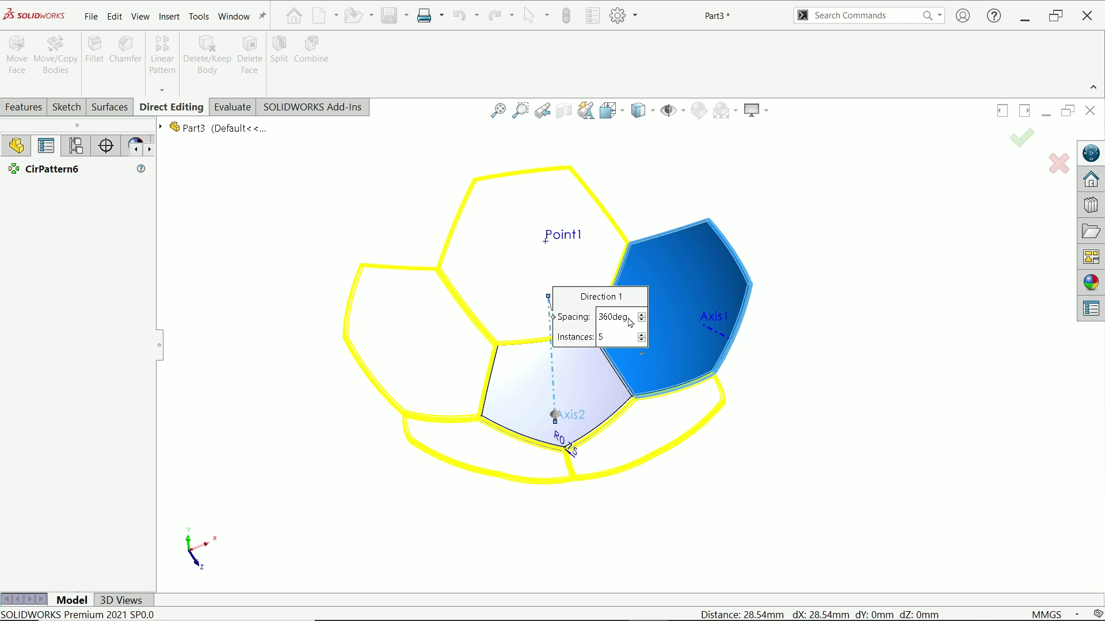
{"action": "middle_click_drag", "start_coordinate": [783, 362], "coordinate": [794, 288]}
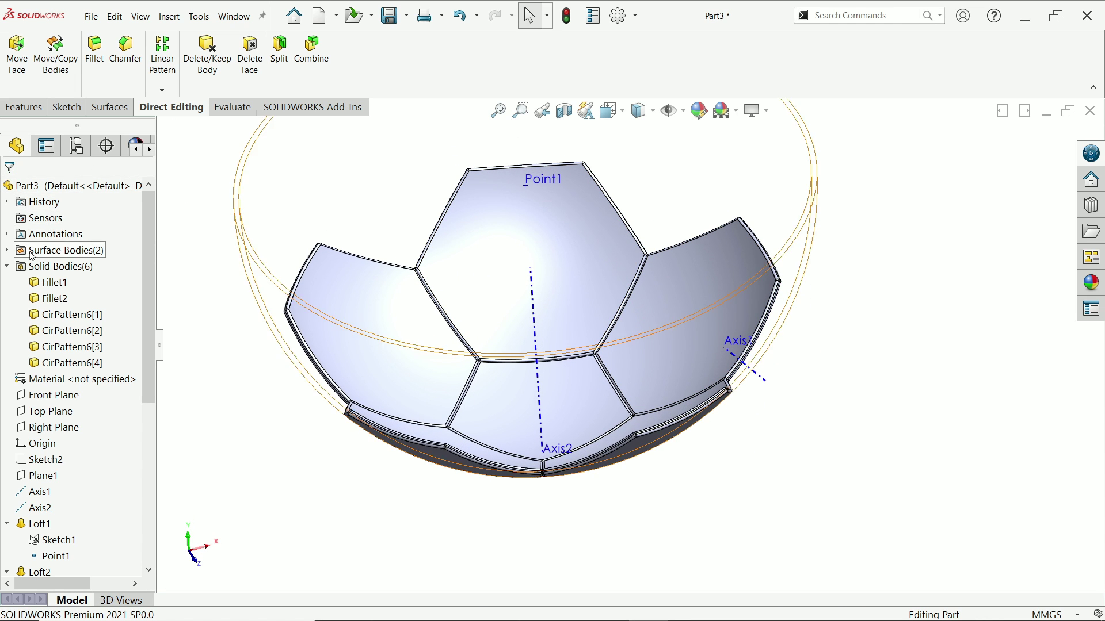
Collapse the Solid Bodies folder and the Loft1, Loft2 and Loft4 entries in the feature tree
{"action": "left_click", "coordinate": [7, 267]}
{"action": "left_click", "coordinate": [7, 427]}
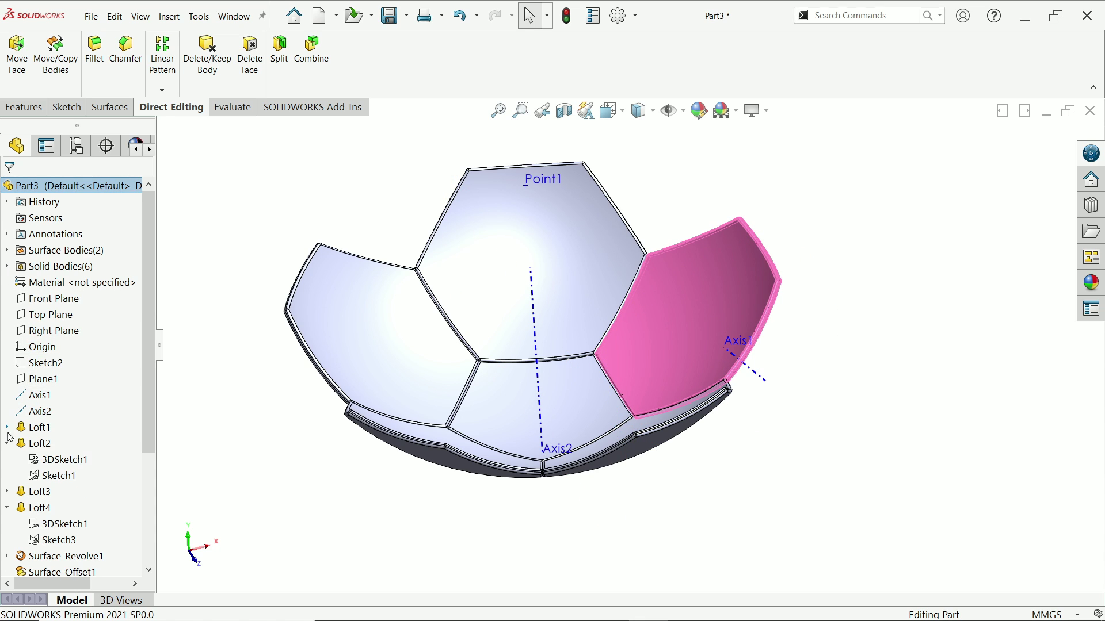
{"action": "left_click", "coordinate": [7, 443]}
{"action": "left_click", "coordinate": [7, 476]}
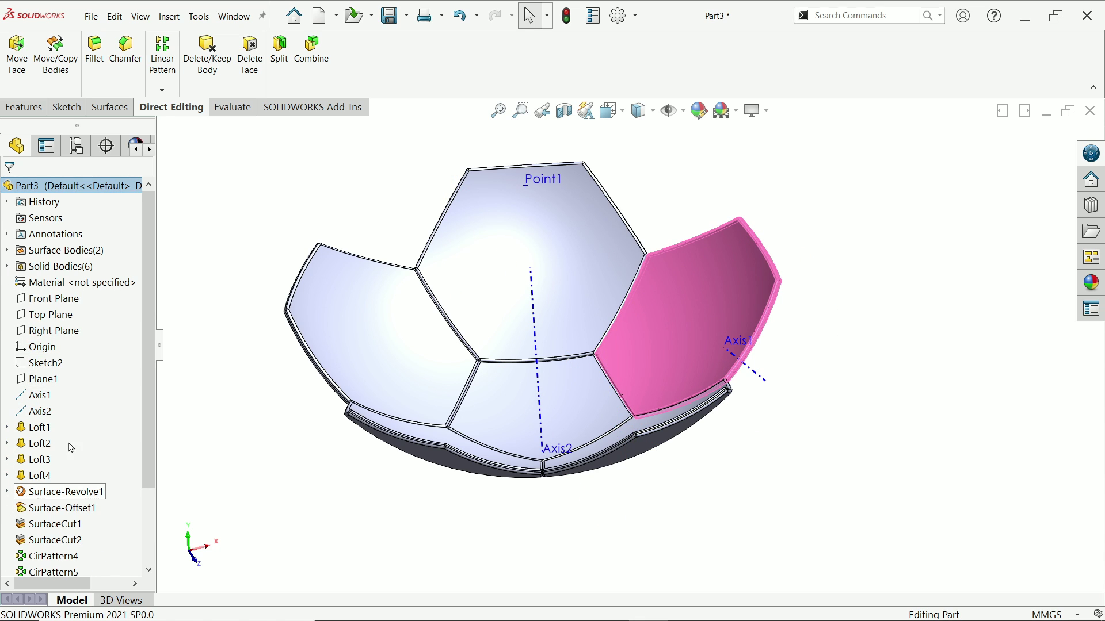
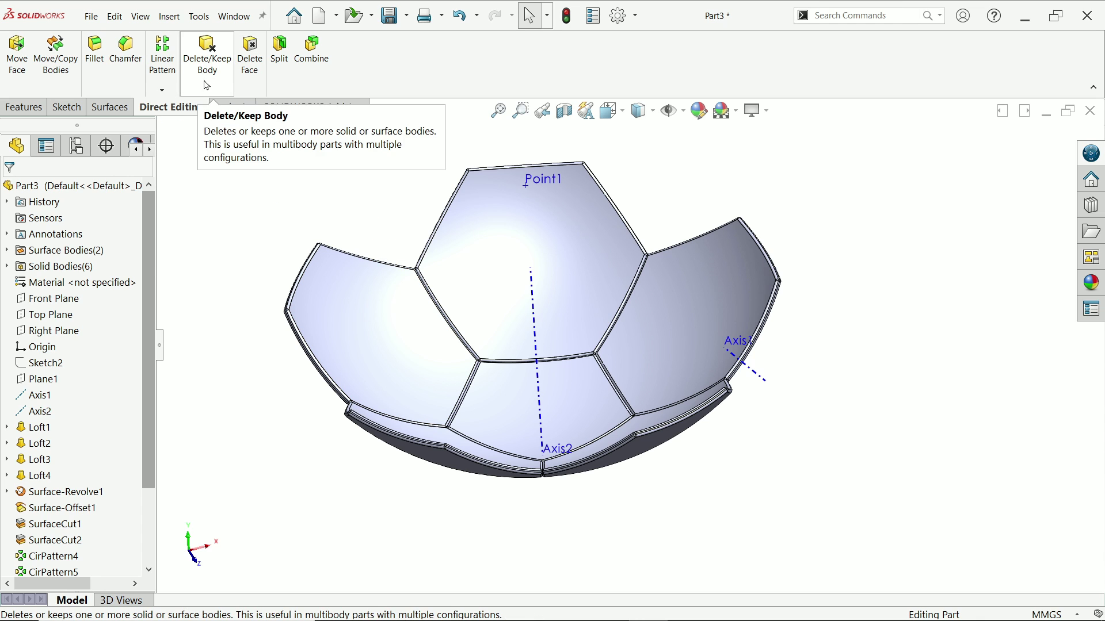
Start Move/Copy Bodies on the pentagon and lower hexagon panels, making one copy
{"action": "left_click", "coordinate": [57, 63]}
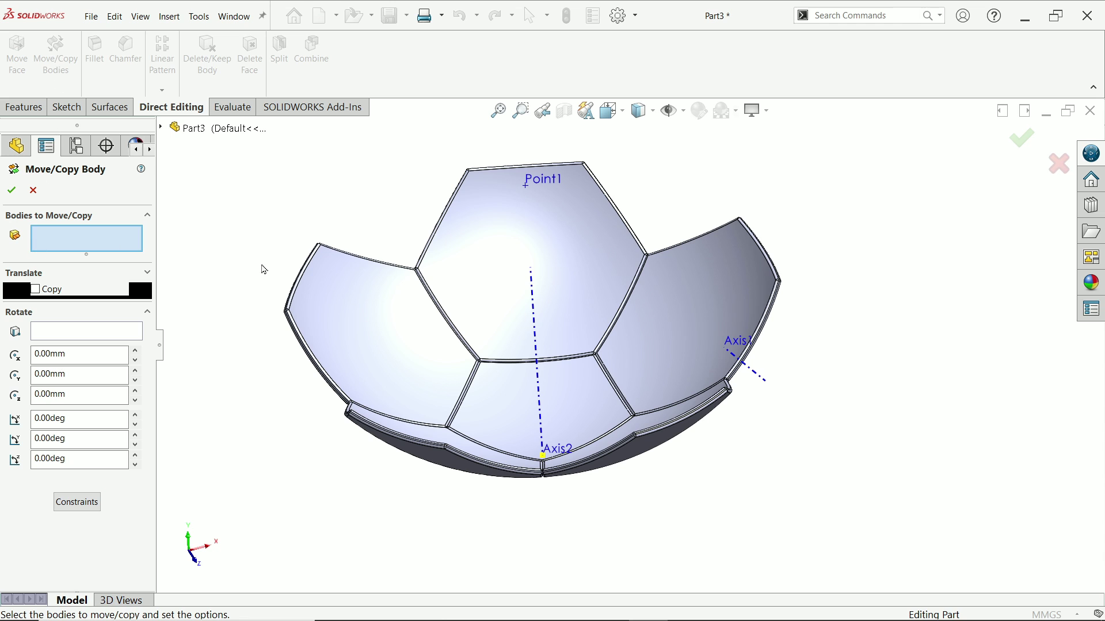
{"action": "left_click", "coordinate": [527, 413]}
{"action": "left_click", "coordinate": [582, 264]}
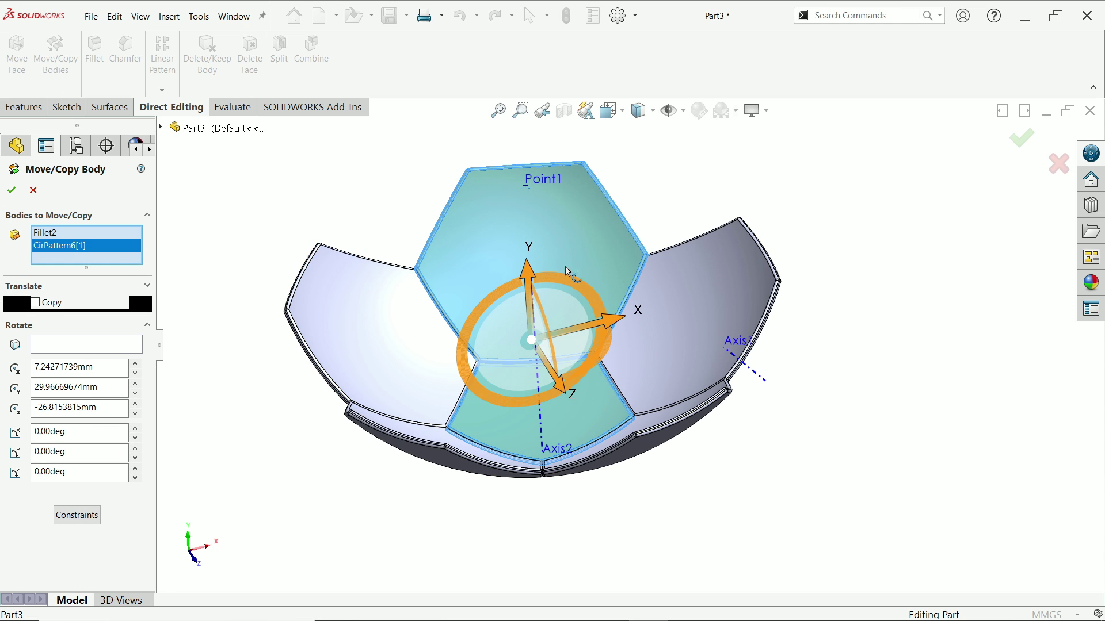
{"action": "left_click", "coordinate": [36, 303]}
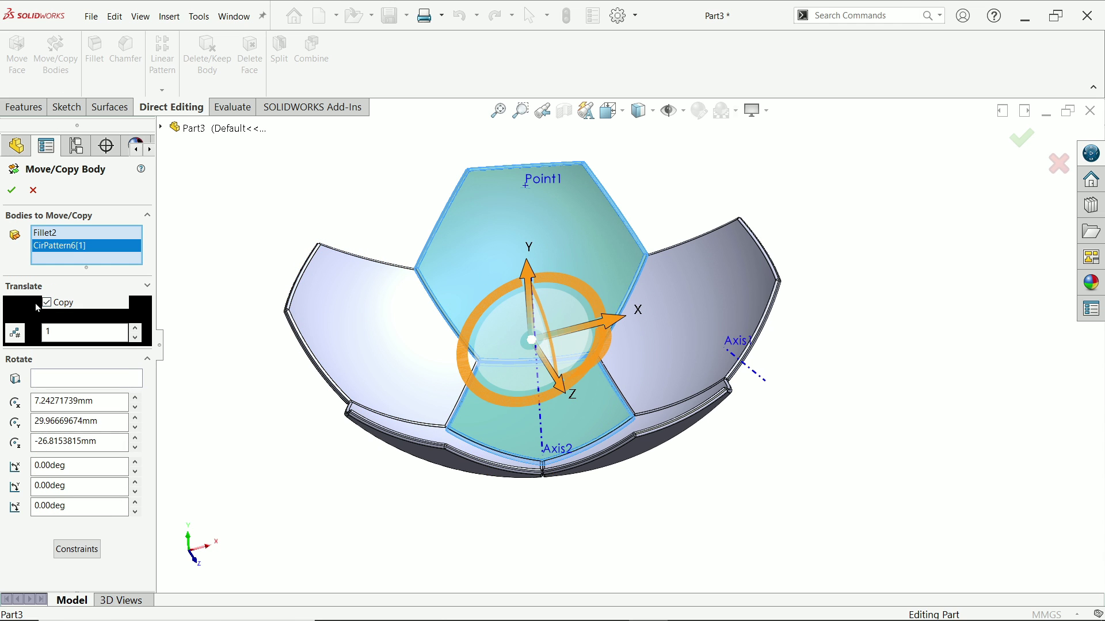
{"action": "left_click", "coordinate": [51, 332]}
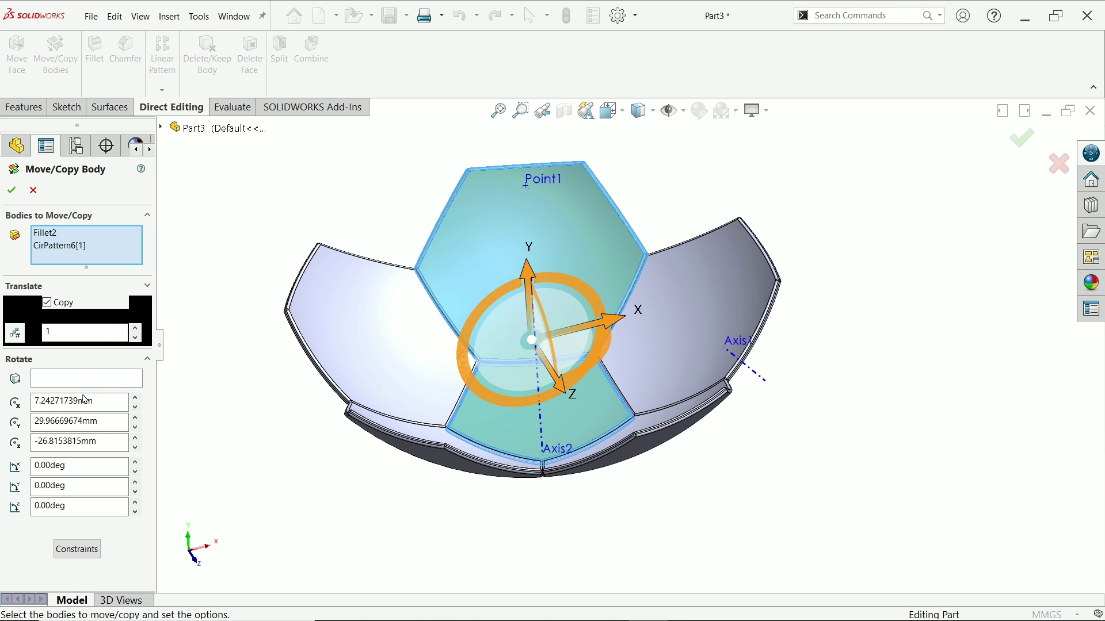
Rotate the copied panels 120° about Axis1 and confirm
{"action": "left_click", "coordinate": [64, 380]}
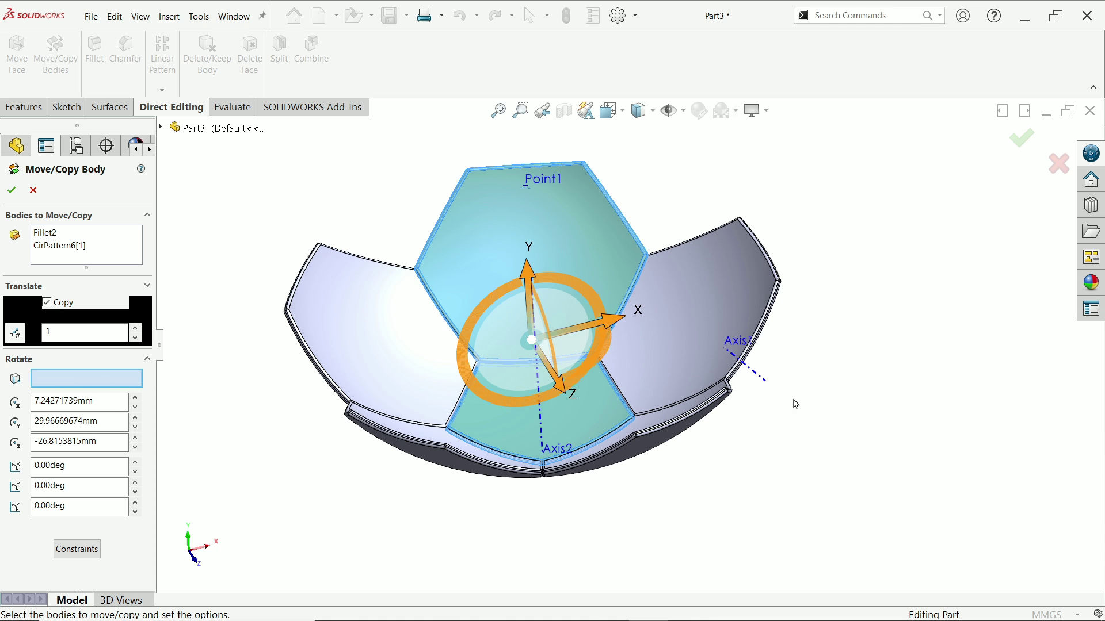
{"action": "mouse_move", "coordinate": [816, 386]}
{"action": "middle_mouse_down"}
{"action": "mouse_move", "coordinate": [841, 365]}
{"action": "mouse_move", "coordinate": [825, 406]}
{"action": "middle_mouse_up"}
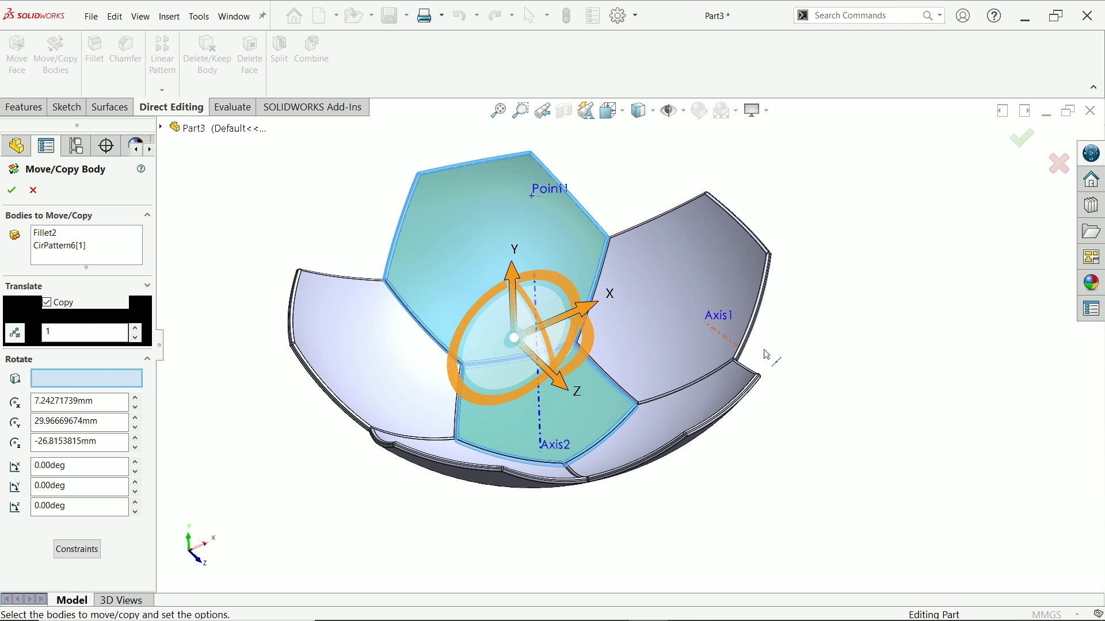
{"action": "left_click", "coordinate": [724, 341]}
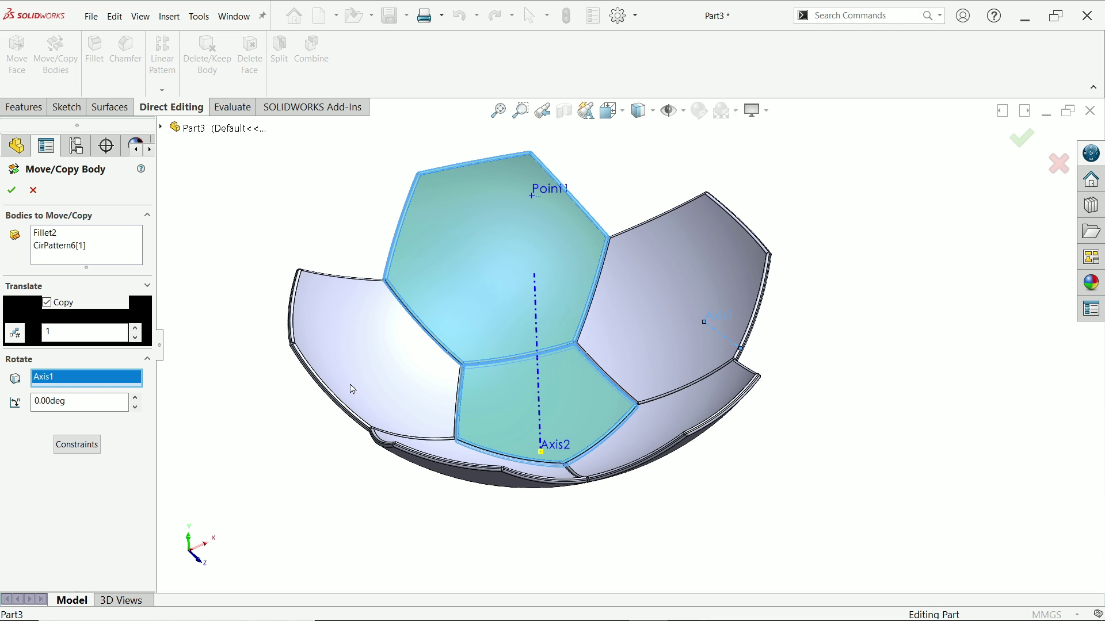
{"action": "left_click_drag", "start_coordinate": [72, 401], "coordinate": [25, 399]}
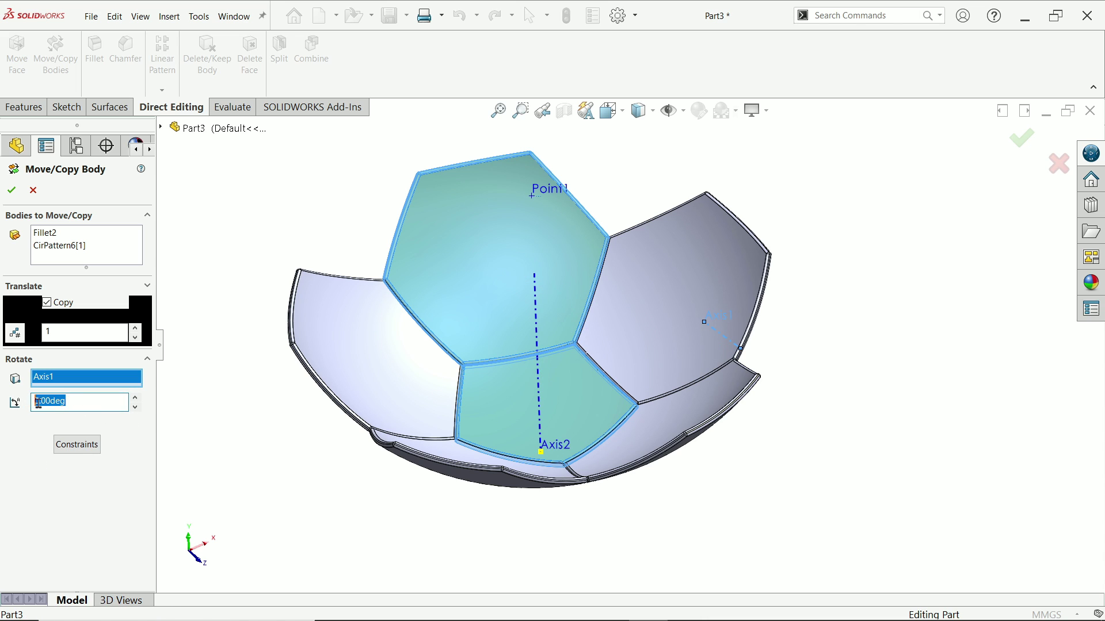
{"action": "key", "text": "Return"}
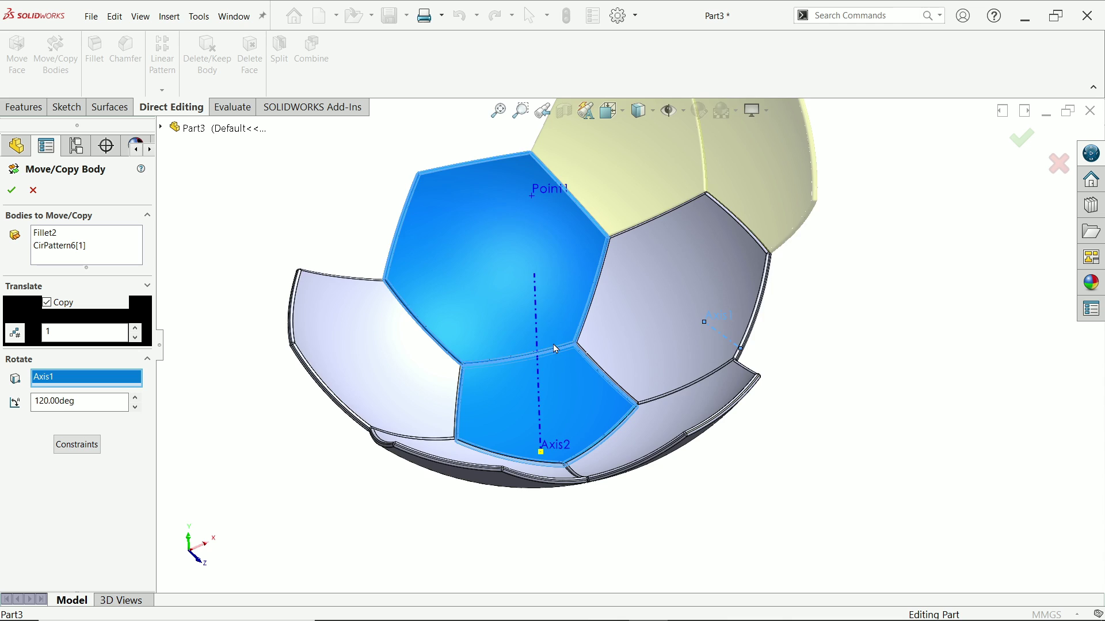
{"action": "scroll", "coordinate": [654, 242], "scroll_direction": "up", "scroll_amount": 2}
{"action": "scroll", "coordinate": [807, 298], "scroll_direction": "down", "scroll_amount": 2}
{"action": "mouse_move", "coordinate": [807, 298]}
{"action": "middle_mouse_down"}
{"action": "mouse_move", "coordinate": [834, 284]}
{"action": "mouse_move", "coordinate": [786, 303]}
{"action": "middle_mouse_up"}
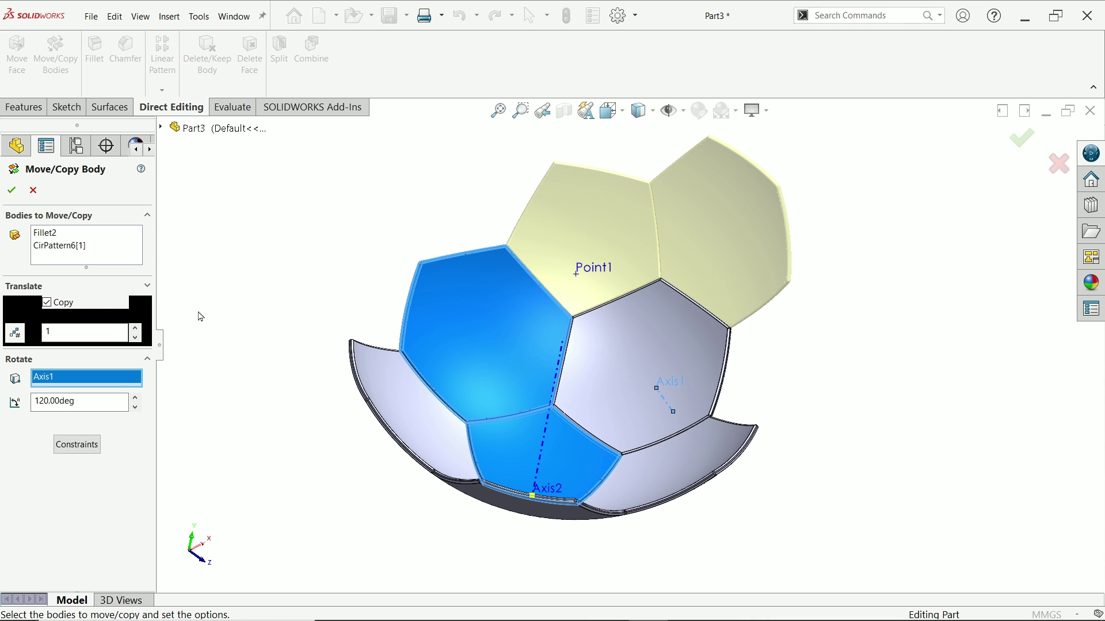
{"action": "left_click", "coordinate": [13, 193]}
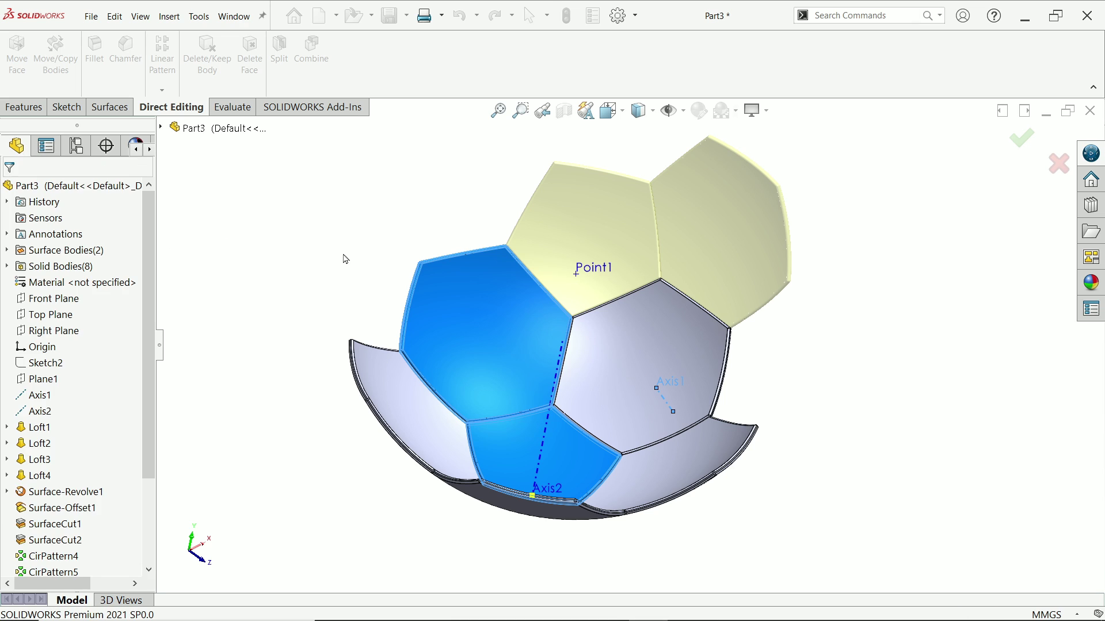
Circular-pattern both copied panel bodies around Axis2: 5 equally spaced instances over 360°
{"action": "middle_click_drag", "start_coordinate": [333, 310], "coordinate": [340, 326]}
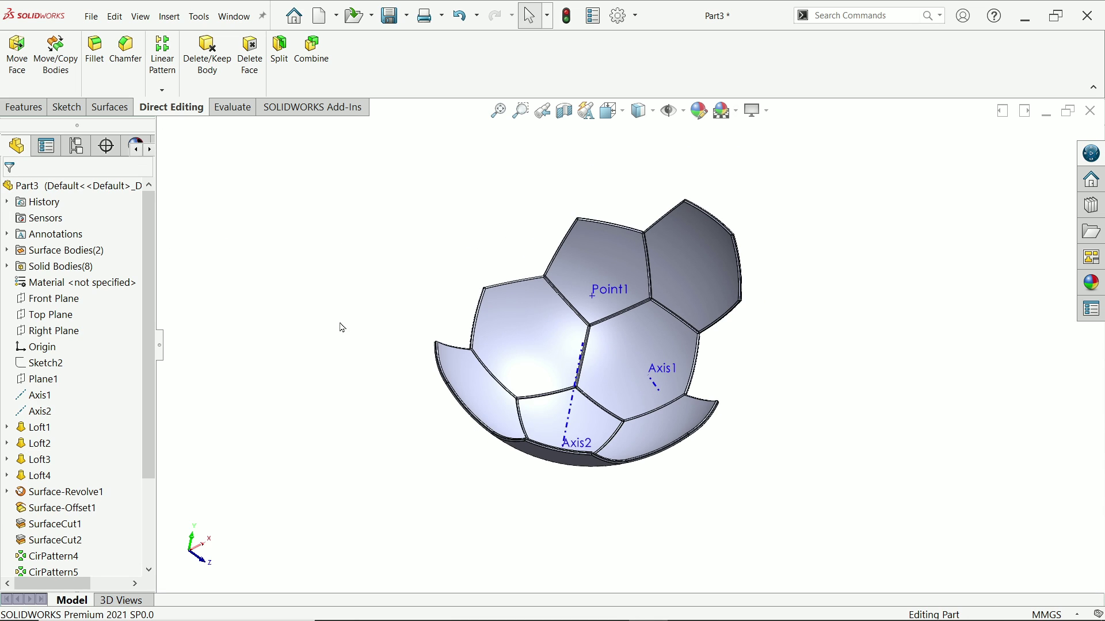
{"action": "left_click", "coordinate": [162, 90]}
{"action": "left_click", "coordinate": [182, 123]}
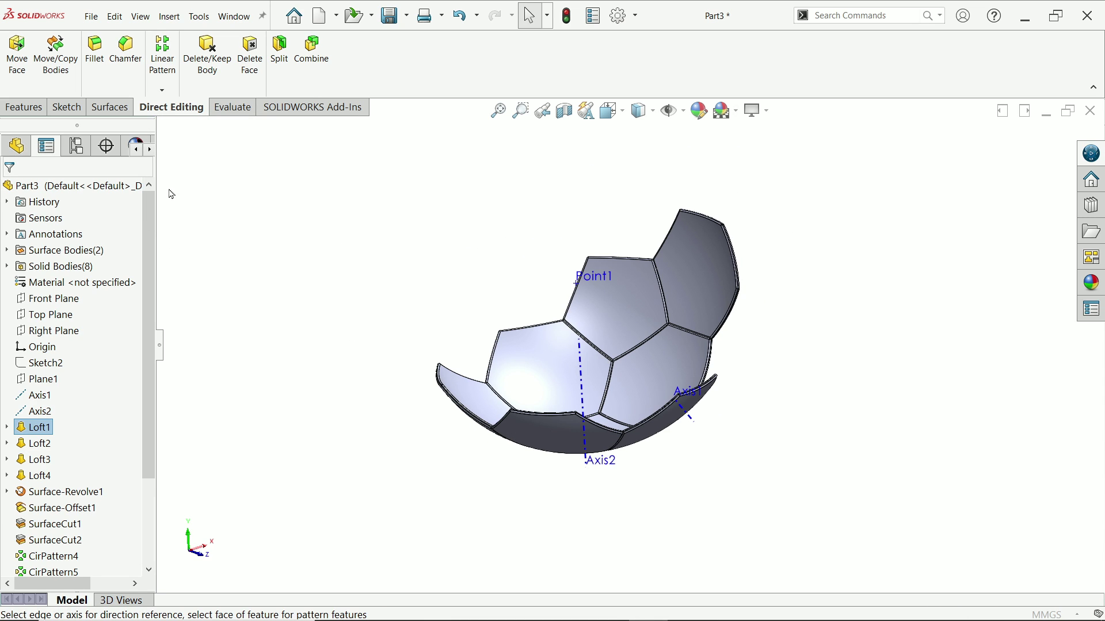
{"action": "mouse_move", "coordinate": [256, 332]}
{"action": "middle_mouse_down"}
{"action": "mouse_move", "coordinate": [249, 353]}
{"action": "mouse_move", "coordinate": [257, 310]}
{"action": "middle_mouse_up"}
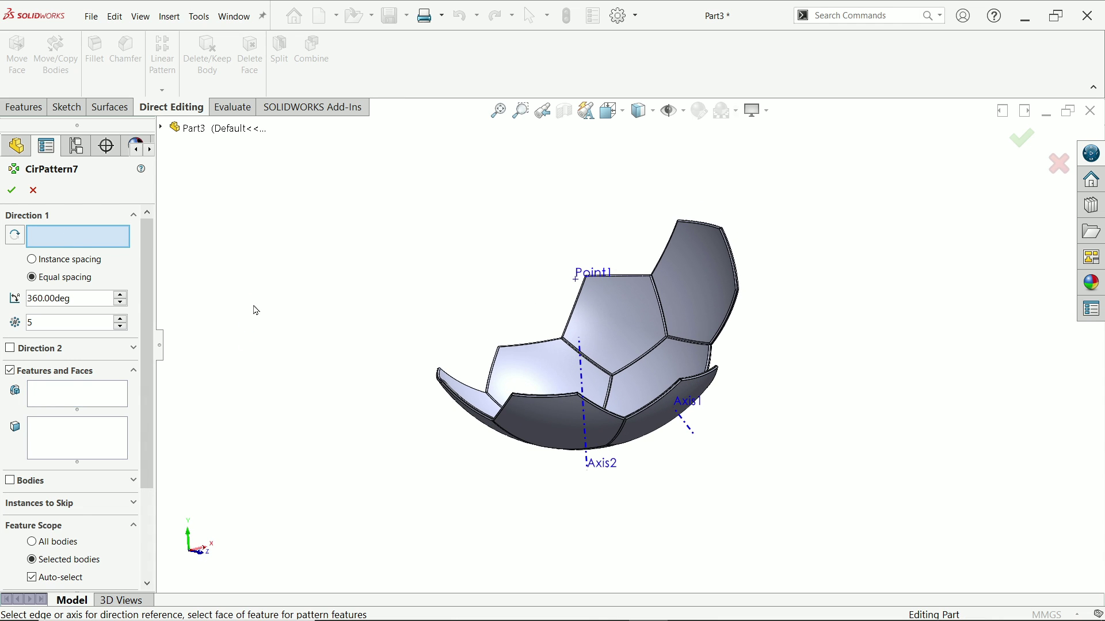
{"action": "left_click", "coordinate": [585, 385]}
{"action": "left_click", "coordinate": [12, 482]}
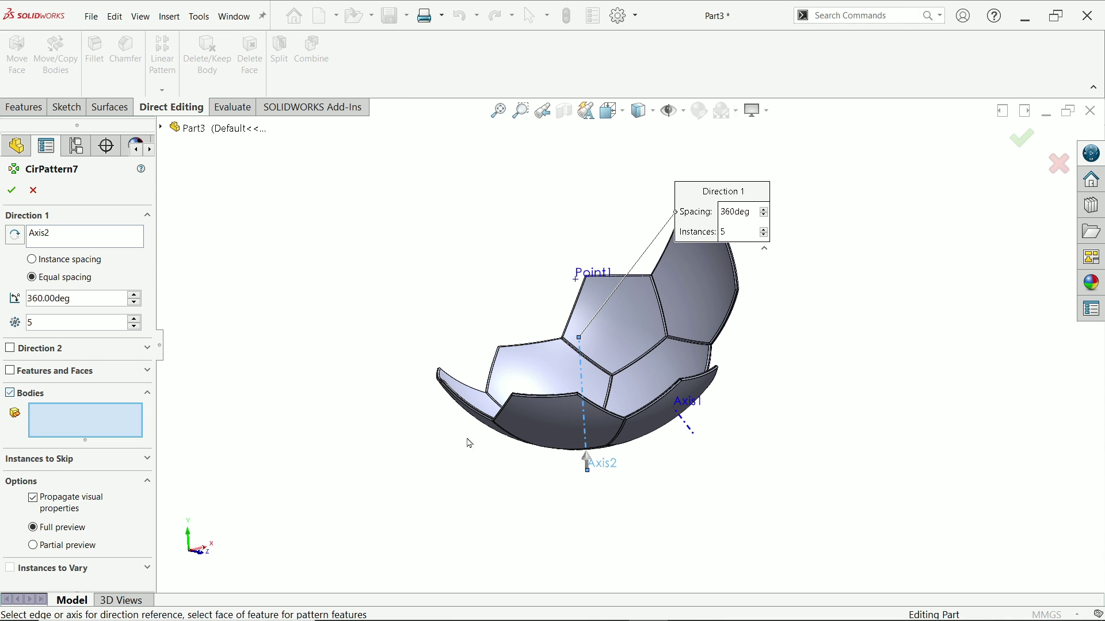
{"action": "left_click", "coordinate": [624, 322]}
{"action": "left_click", "coordinate": [694, 295]}
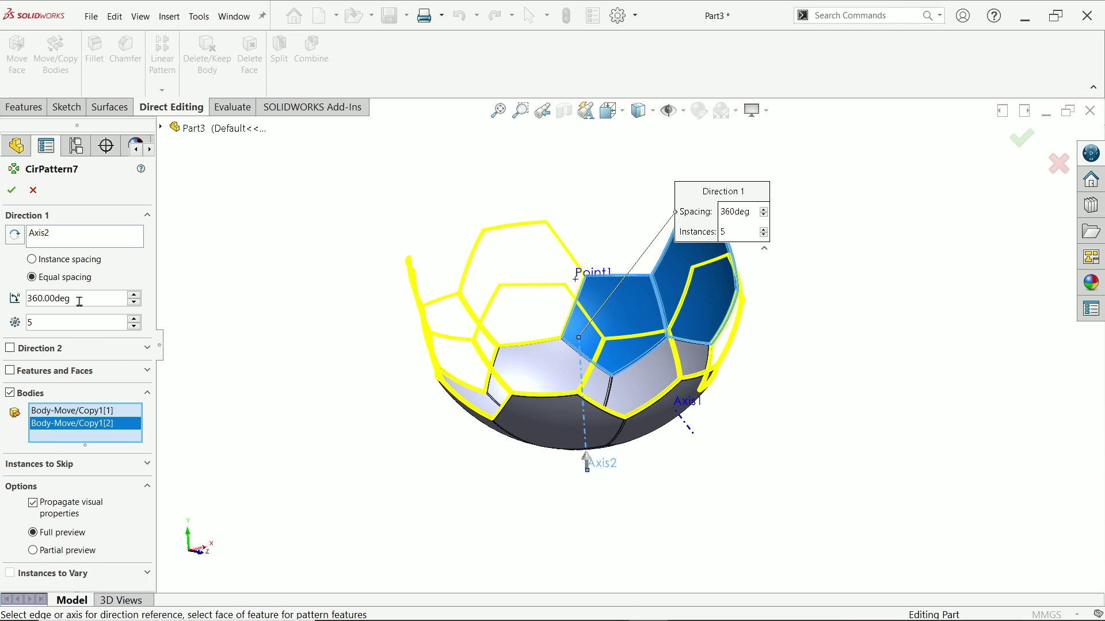
{"action": "middle_click_drag", "start_coordinate": [270, 383], "coordinate": [276, 406]}
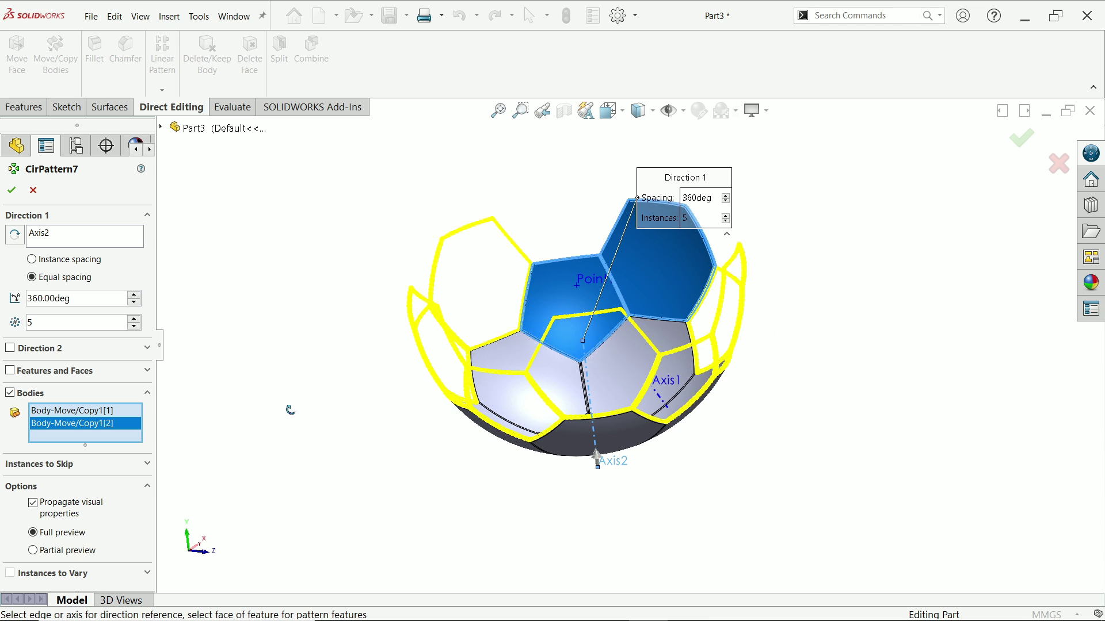
{"action": "left_click", "coordinate": [13, 192]}
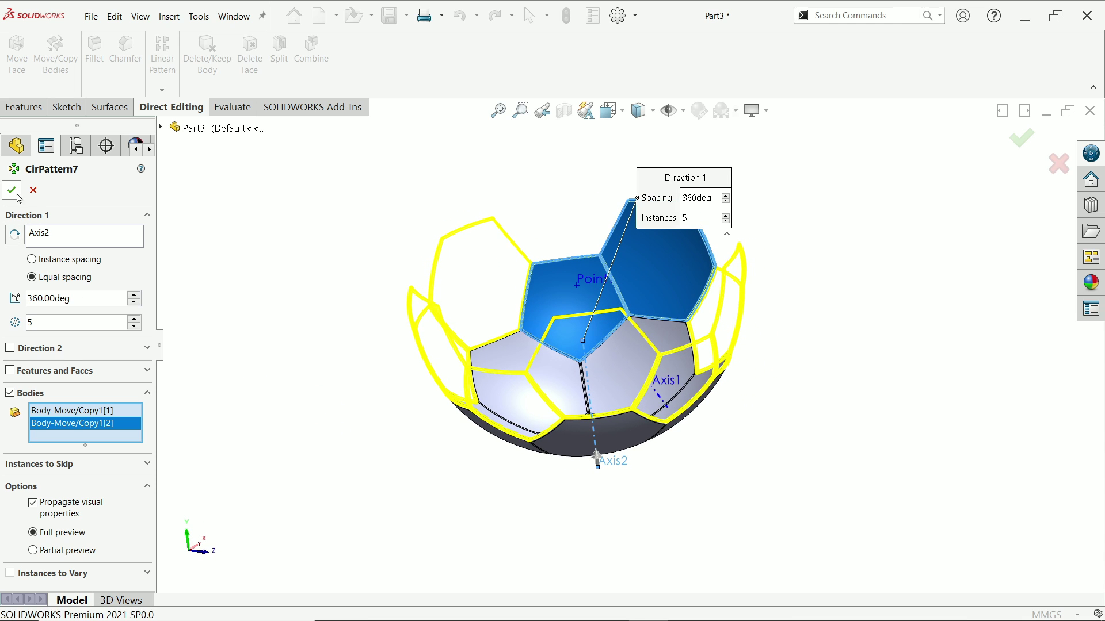
{"action": "middle_click_drag", "start_coordinate": [796, 389], "coordinate": [828, 370]}
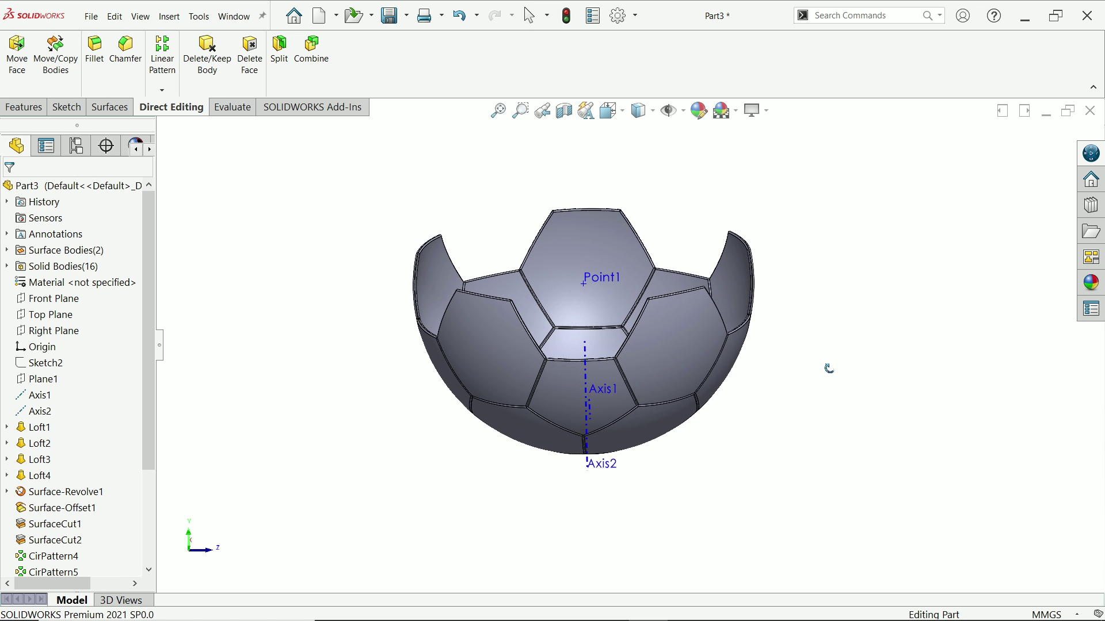
Create Plane2 parallel to Top Plane and passing through Point1 under Loft1
{"action": "left_click", "coordinate": [55, 318]}
{"action": "middle_click_drag", "start_coordinate": [316, 431], "coordinate": [321, 400]}
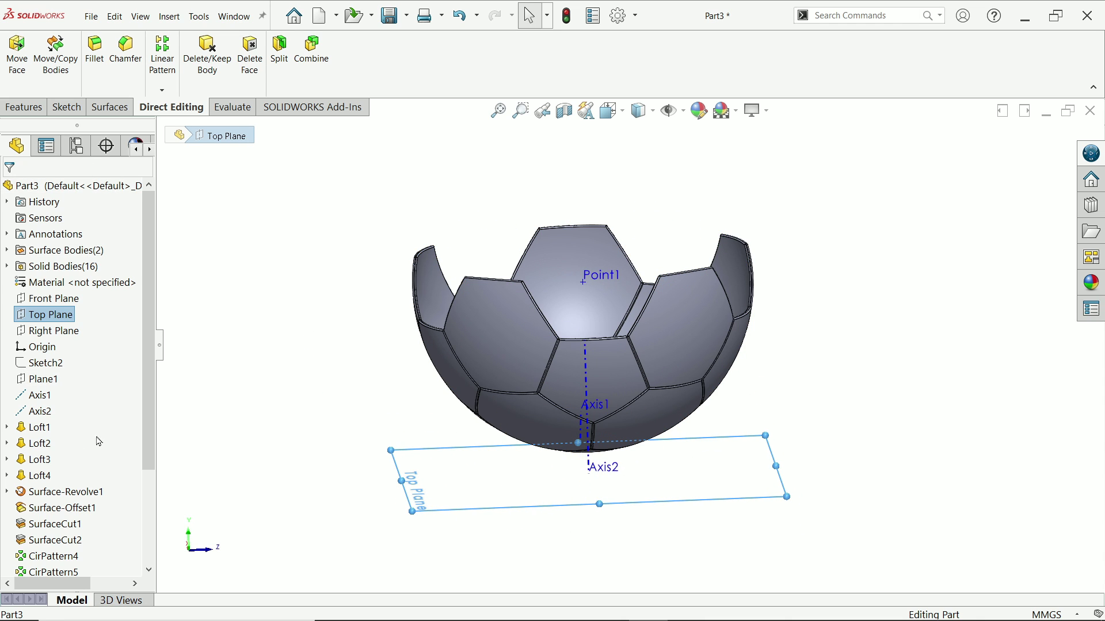
{"action": "scroll", "coordinate": [153, 377], "scroll_direction": "down", "scroll_amount": 2}
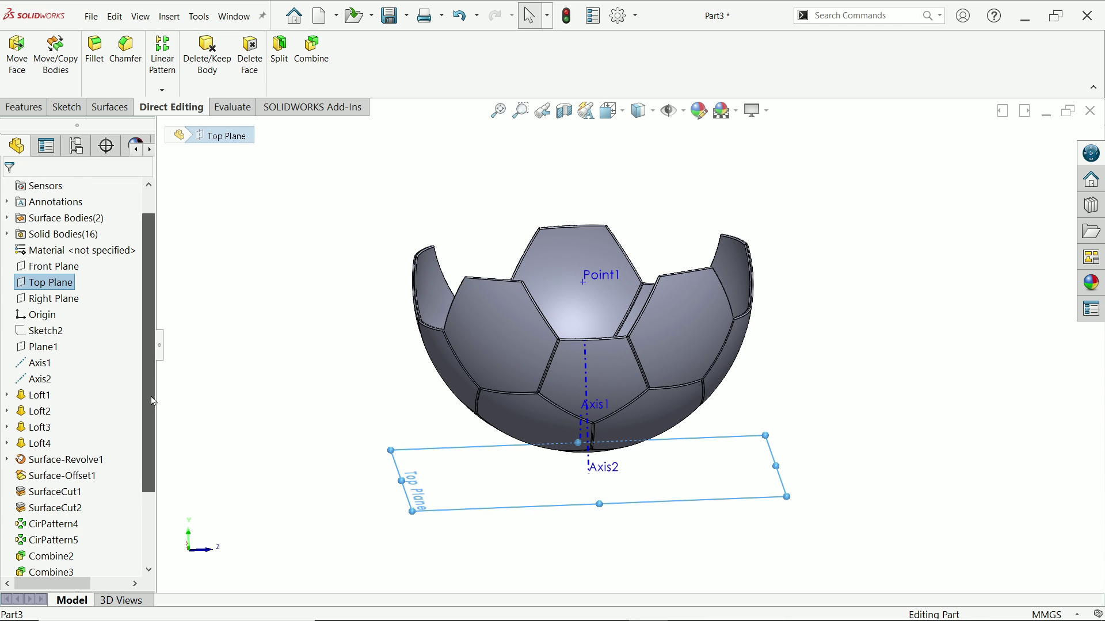
{"action": "left_click", "coordinate": [24, 107]}
{"action": "left_click", "coordinate": [585, 90]}
{"action": "left_click", "coordinate": [594, 105]}
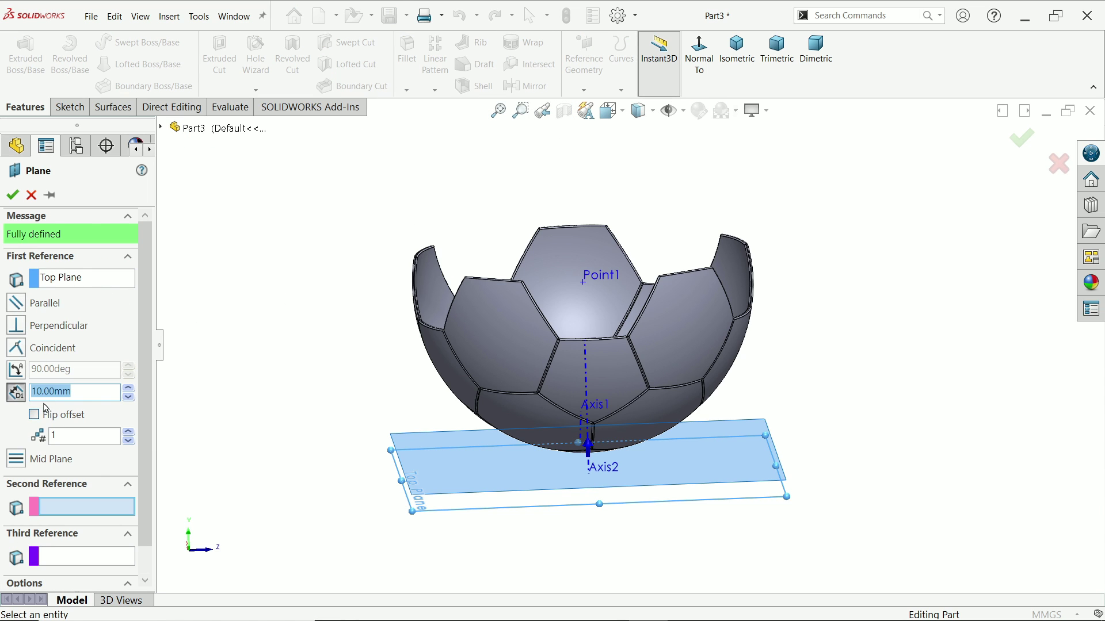
{"action": "left_click", "coordinate": [163, 130]}
{"action": "left_click", "coordinate": [189, 371]}
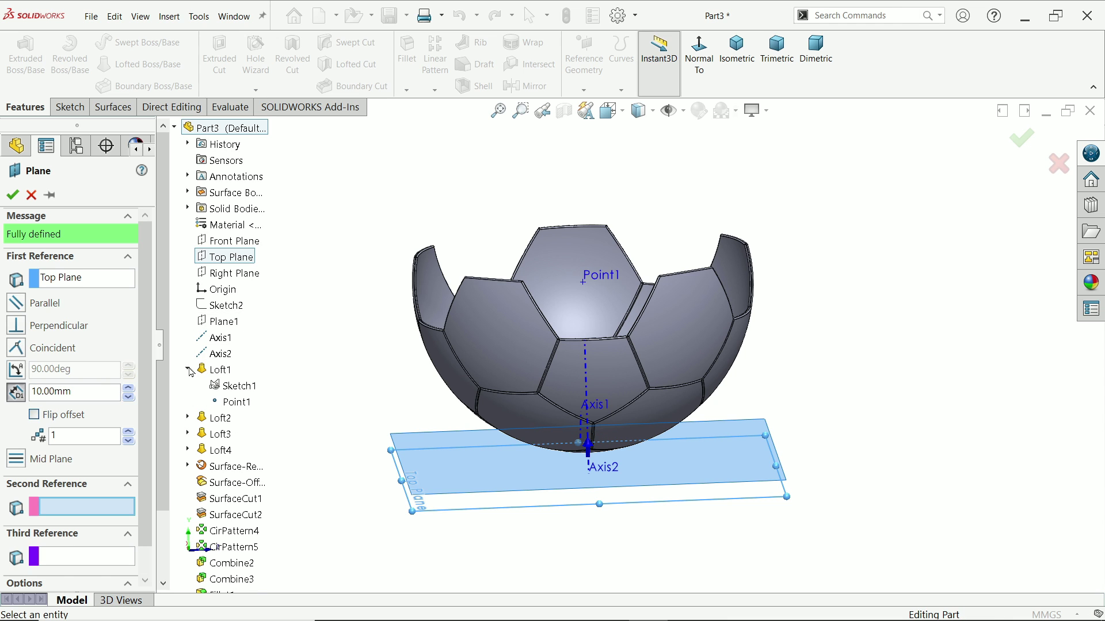
{"action": "left_click", "coordinate": [227, 406]}
{"action": "mouse_move", "coordinate": [798, 379]}
{"action": "middle_mouse_down"}
{"action": "mouse_move", "coordinate": [806, 365]}
{"action": "mouse_move", "coordinate": [811, 388]}
{"action": "mouse_move", "coordinate": [805, 381]}
{"action": "middle_mouse_up"}
{"action": "left_click", "coordinate": [13, 195]}
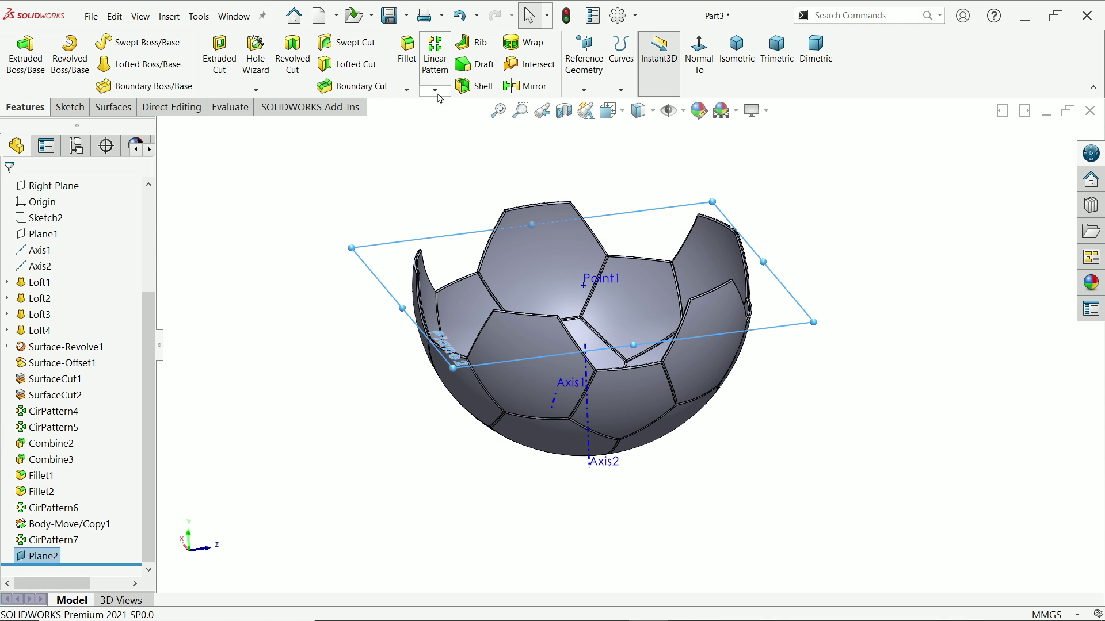
Mirror the panel bodies across Plane2 to close the ball
{"action": "left_click", "coordinate": [526, 86]}
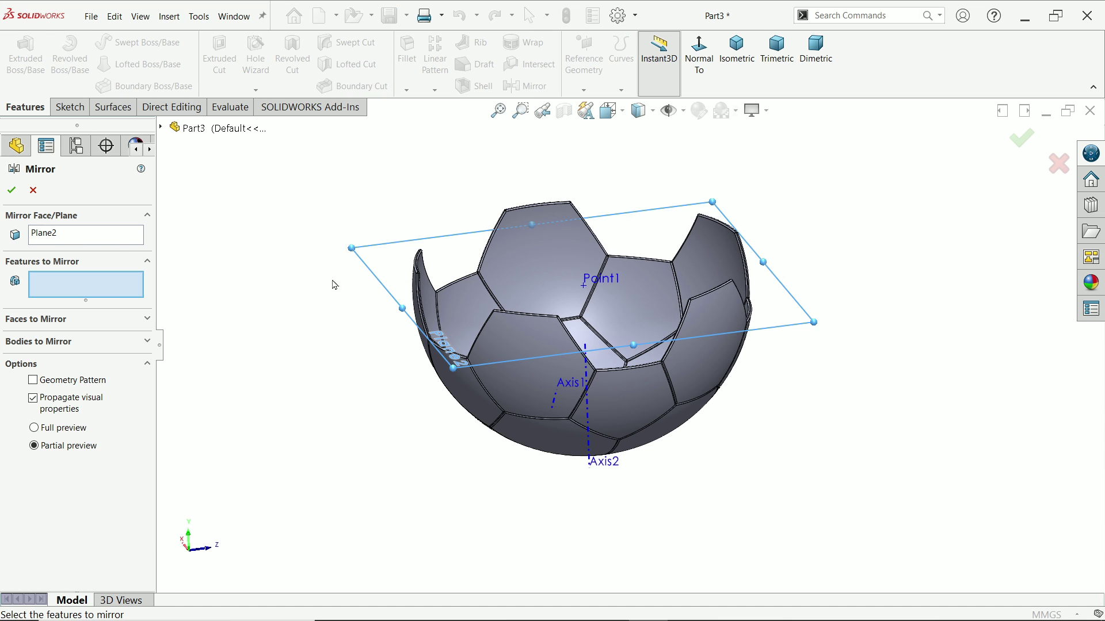
{"action": "left_click", "coordinate": [20, 343]}
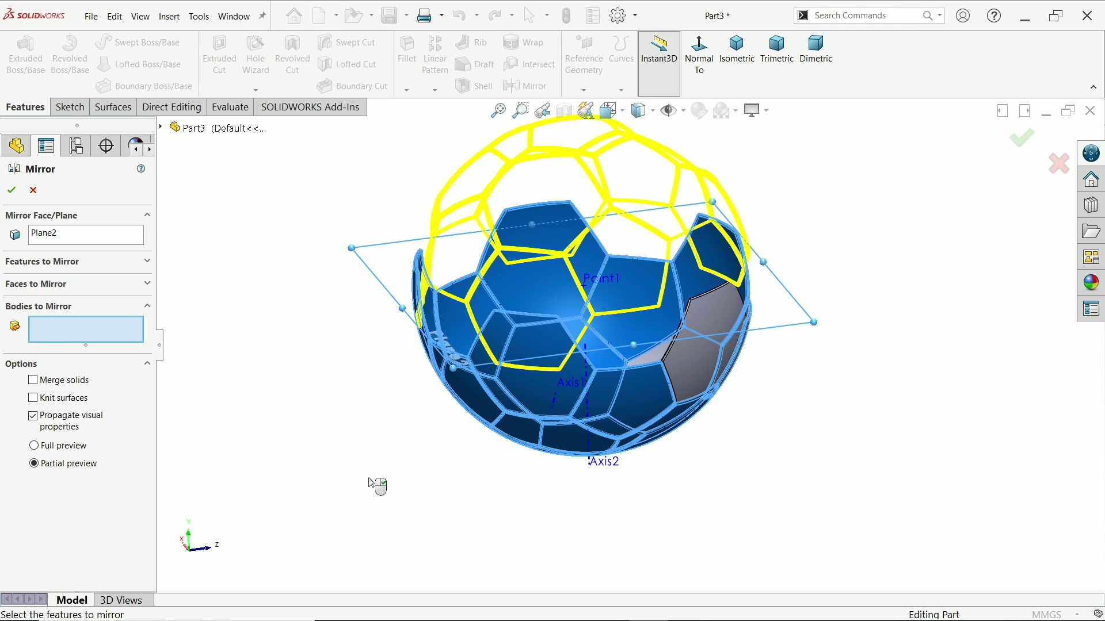
{"action": "middle_click_drag", "start_coordinate": [849, 490], "coordinate": [817, 492]}
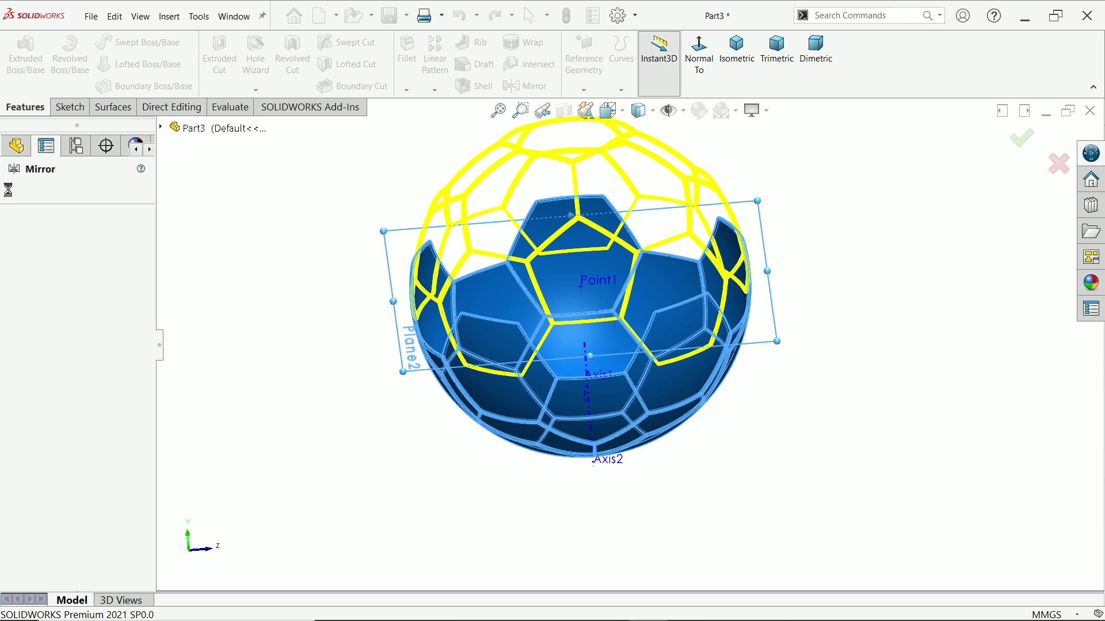
{"action": "middle_click_drag", "start_coordinate": [669, 430], "coordinate": [693, 437]}
Hide Plane2 and inspect the ball
{"action": "left_click", "coordinate": [811, 326]}
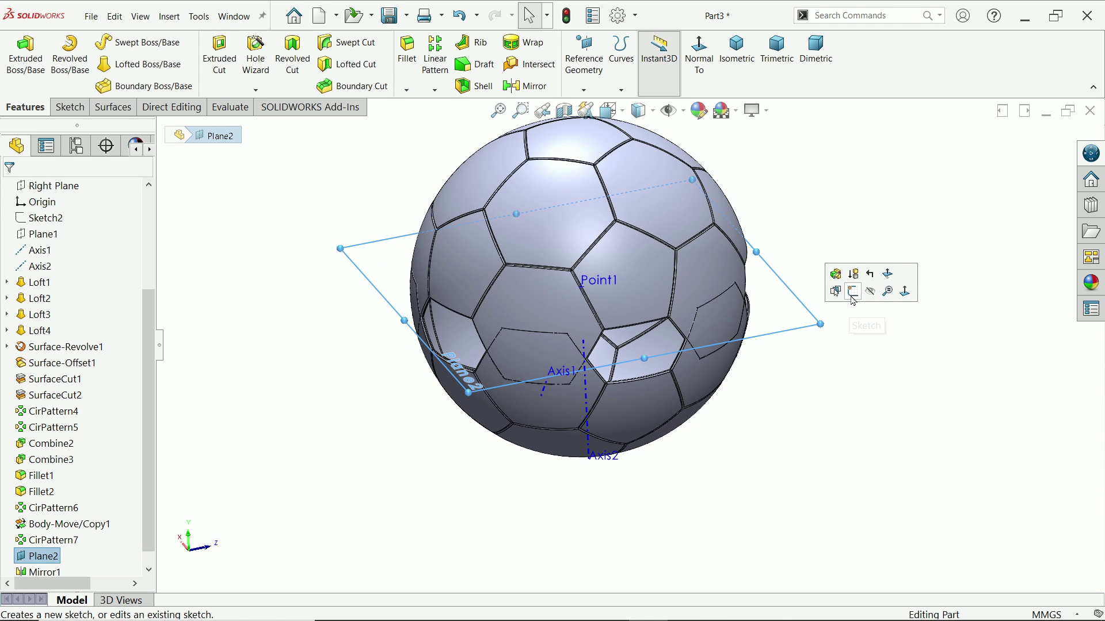
{"action": "left_click", "coordinate": [871, 292]}
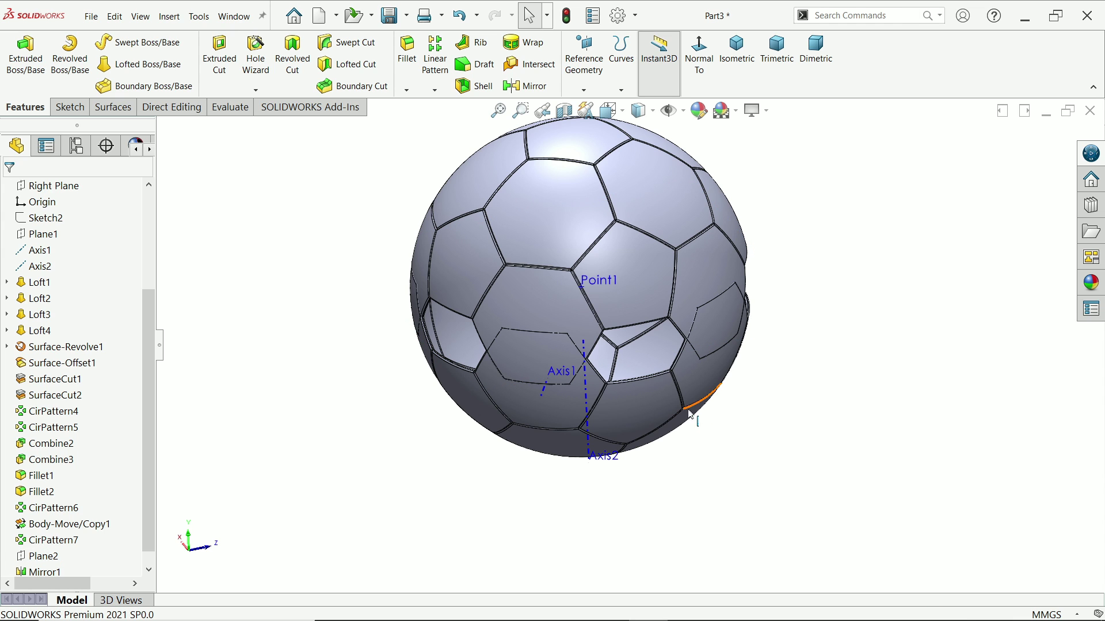
{"action": "middle_click_drag", "start_coordinate": [797, 366], "coordinate": [804, 344]}
{"action": "scroll", "coordinate": [607, 293], "scroll_direction": "down", "scroll_amount": 5}
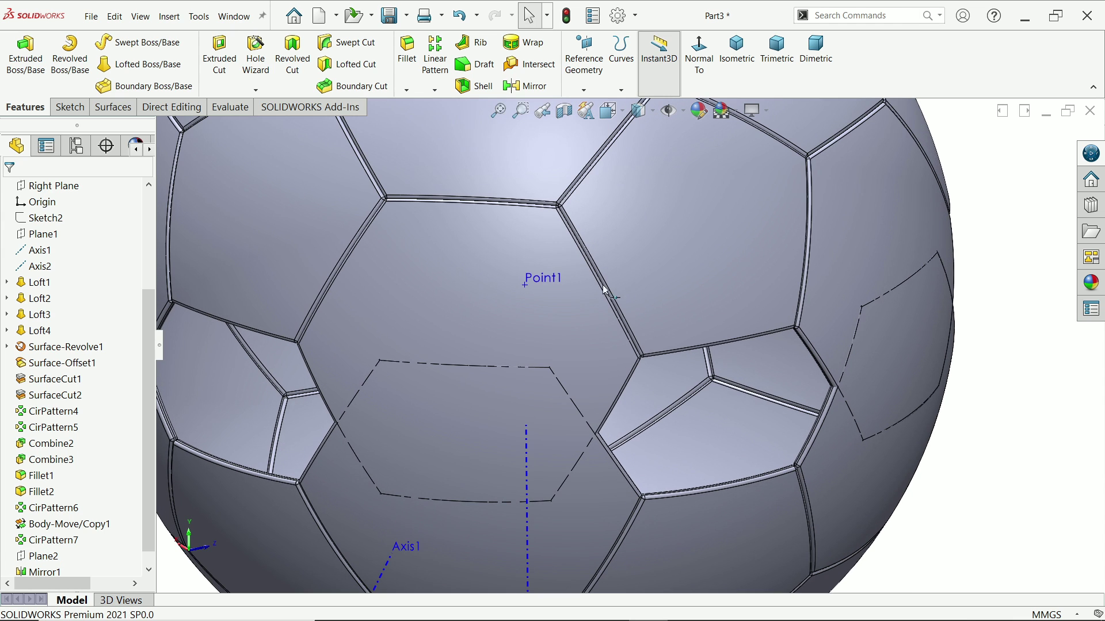
{"action": "scroll", "coordinate": [618, 320], "scroll_direction": "up", "scroll_amount": 5}
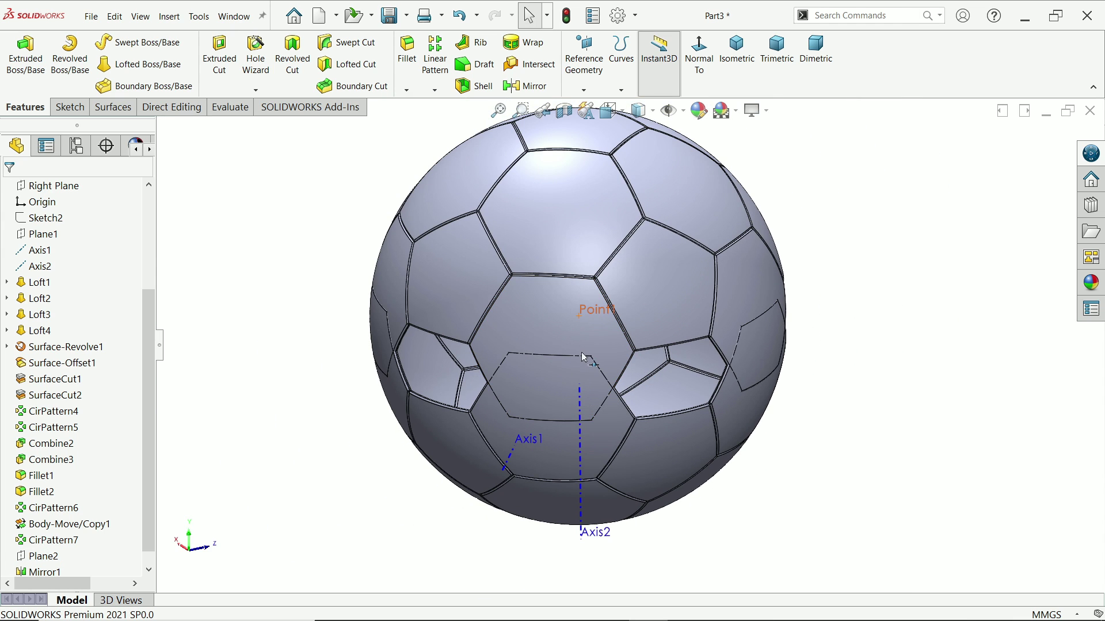
Start Move/Copy Bodies with Copy turned off so bodies are moved
{"action": "left_click", "coordinate": [172, 108]}
{"action": "left_click", "coordinate": [56, 54]}
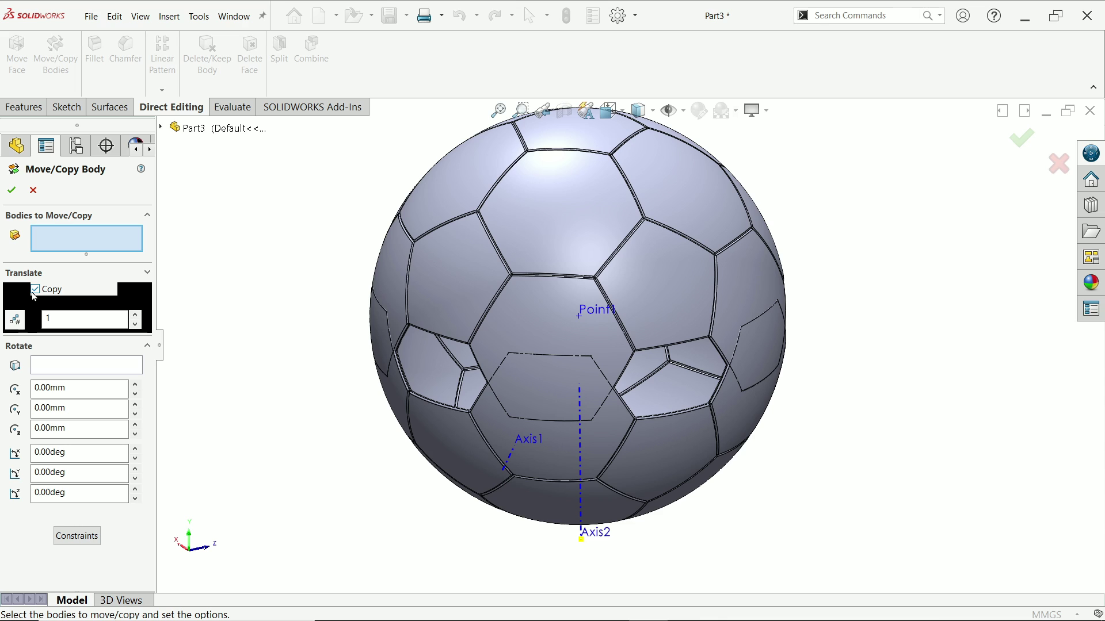
{"action": "left_click", "coordinate": [36, 290]}
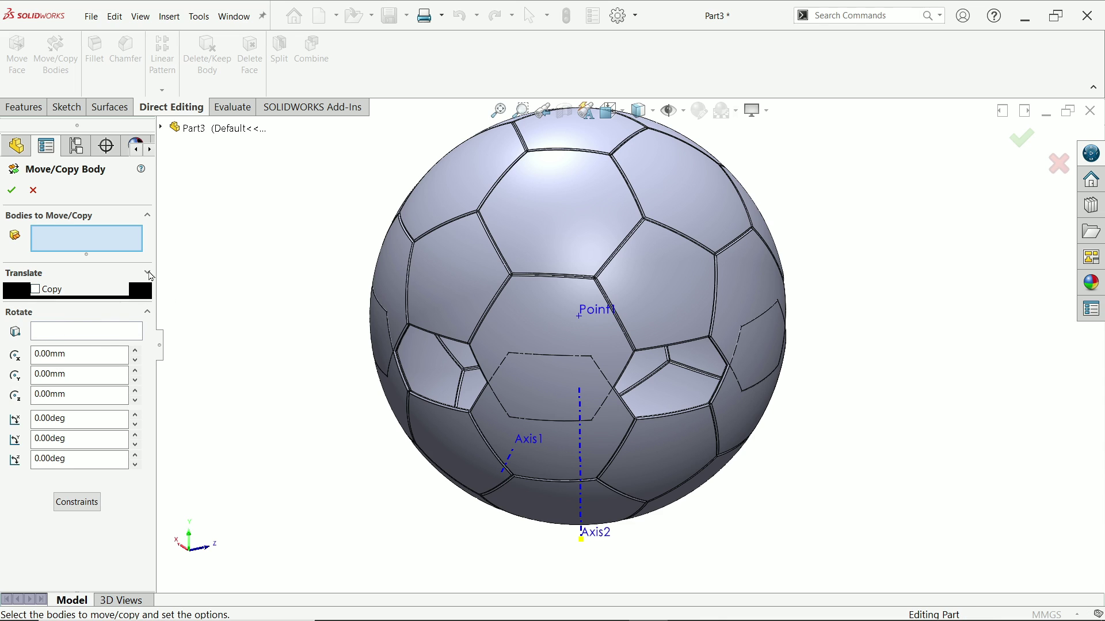
{"action": "left_click", "coordinate": [149, 274]}
{"action": "left_click", "coordinate": [148, 273]}
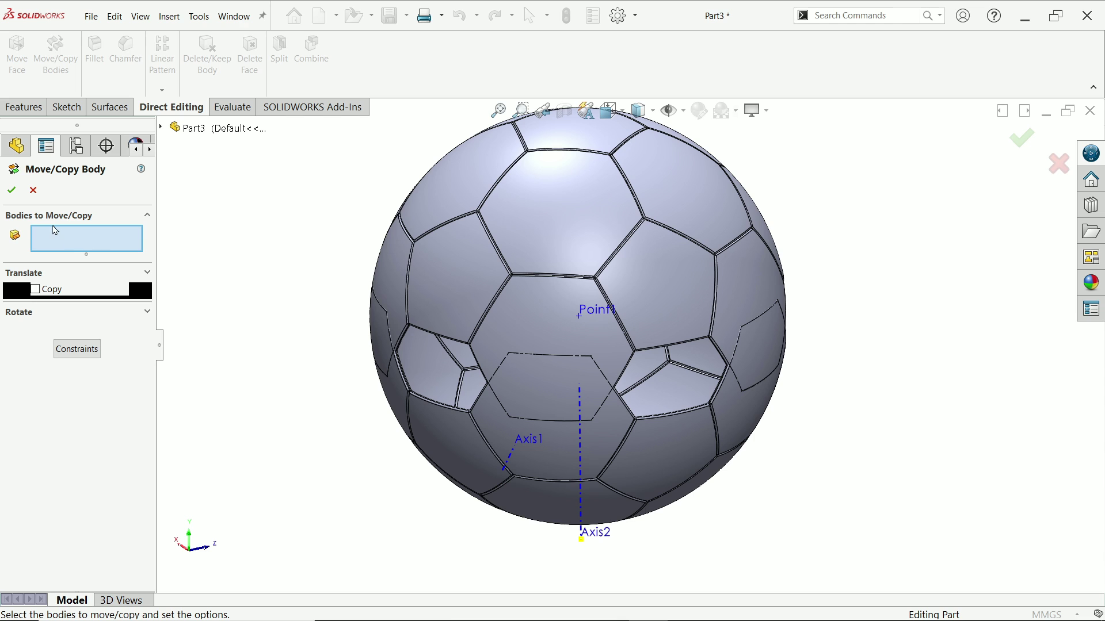
Select all sixteen upper-half panel bodies to move
{"action": "left_click", "coordinate": [506, 345]}
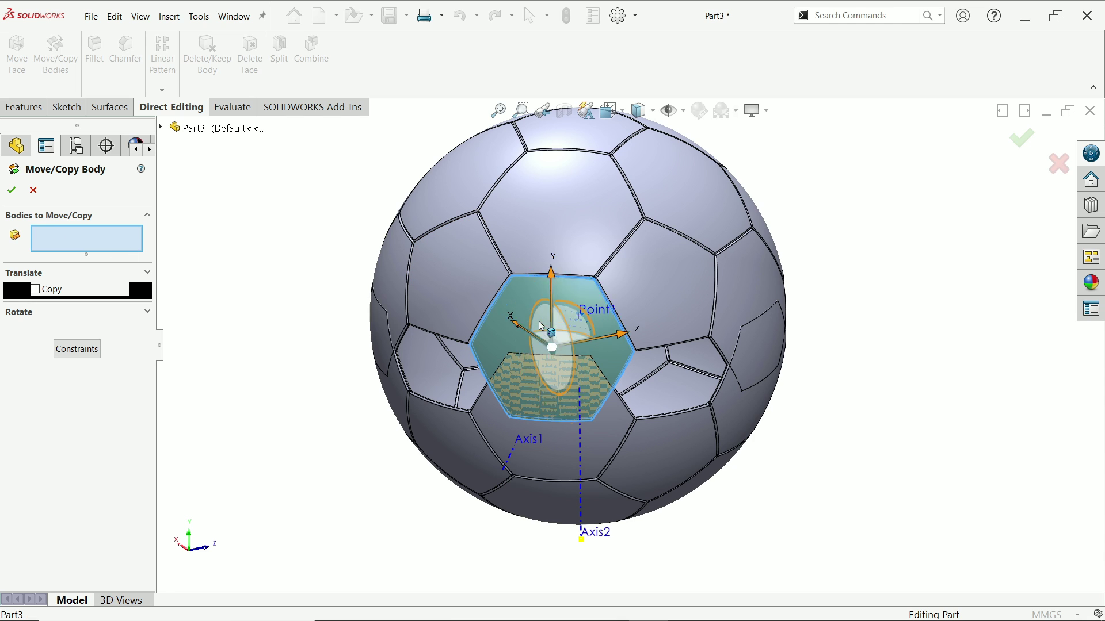
{"action": "left_click", "coordinate": [469, 284]}
{"action": "left_click", "coordinate": [460, 173]}
{"action": "left_click", "coordinate": [578, 167]}
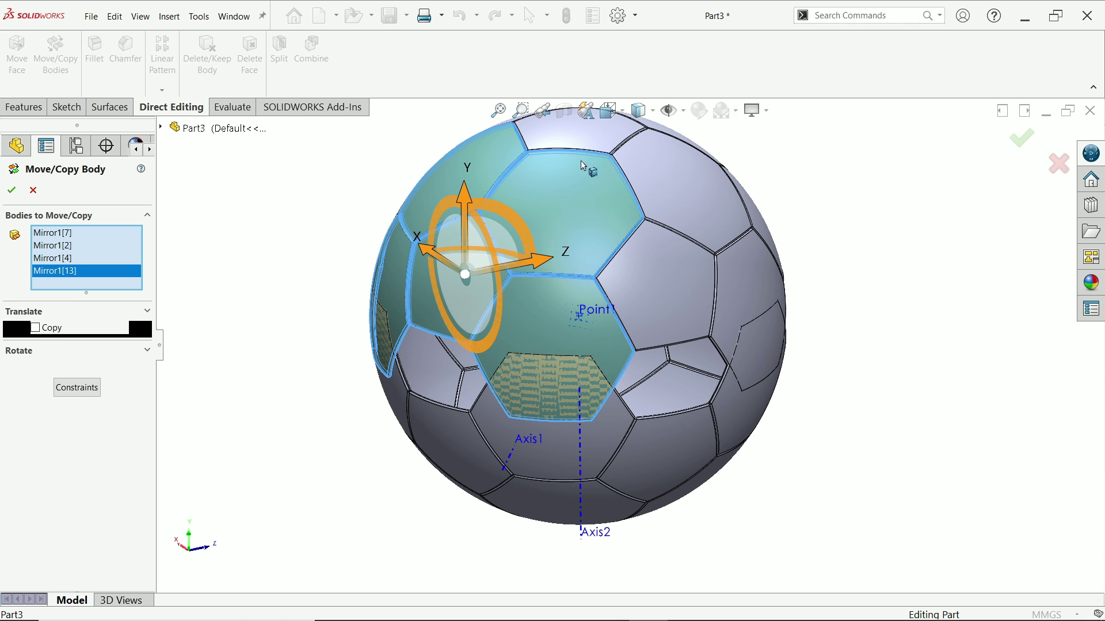
{"action": "left_click", "coordinate": [570, 136]}
{"action": "left_click", "coordinate": [668, 172]}
{"action": "left_click", "coordinate": [694, 276]}
{"action": "left_click", "coordinate": [729, 290]}
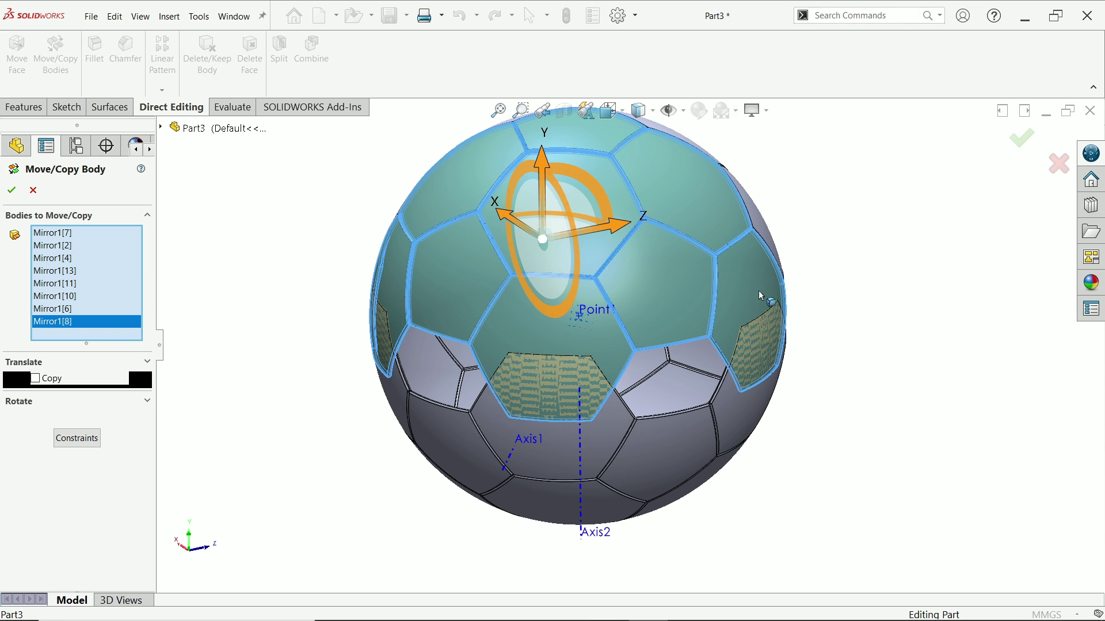
{"action": "left_click", "coordinate": [759, 265]}
{"action": "middle_click_drag", "start_coordinate": [836, 291], "coordinate": [832, 207]}
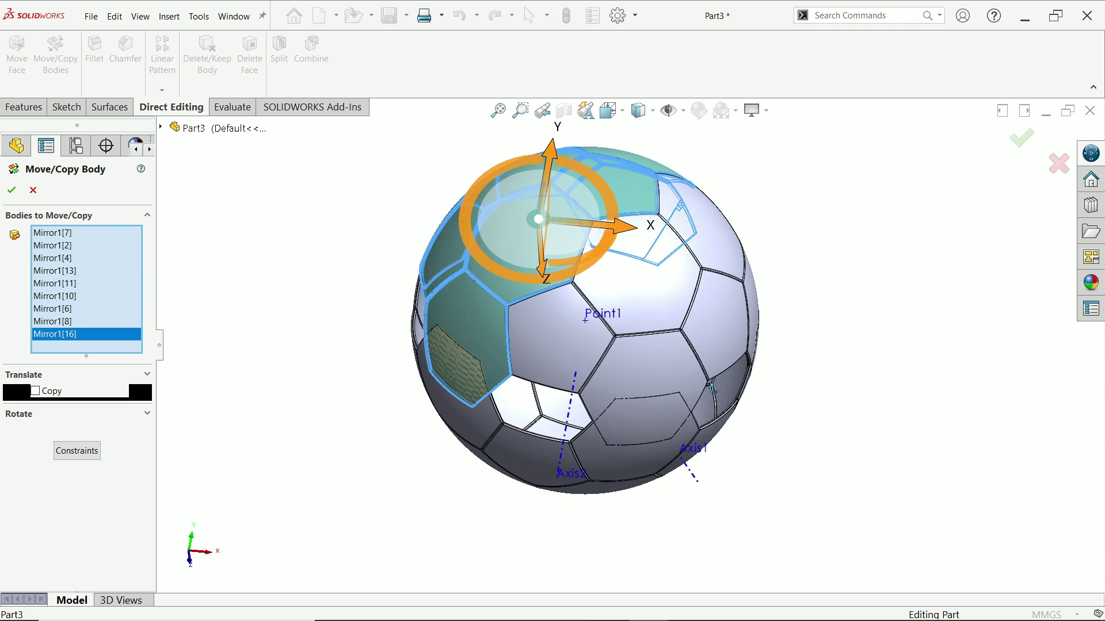
{"action": "left_click", "coordinate": [576, 351]}
{"action": "left_click", "coordinate": [650, 276]}
{"action": "left_click", "coordinate": [694, 354]}
{"action": "left_click", "coordinate": [719, 271]}
{"action": "left_click", "coordinate": [745, 245]}
{"action": "middle_click_drag", "start_coordinate": [662, 345], "coordinate": [706, 305]}
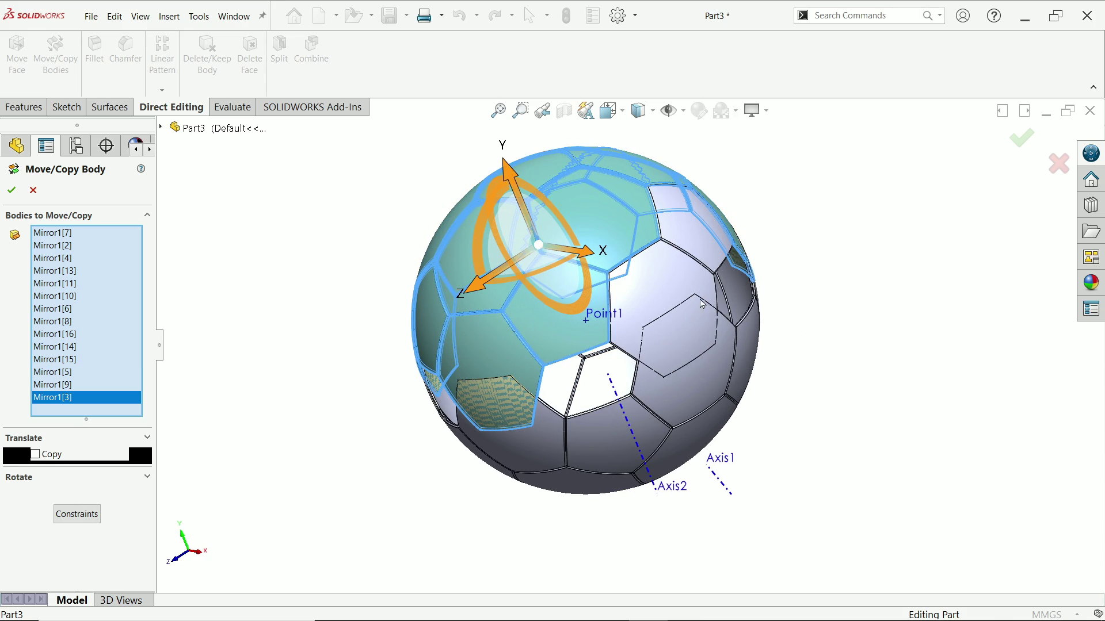
{"action": "left_click", "coordinate": [682, 319]}
{"action": "left_click", "coordinate": [685, 201]}
{"action": "middle_click_drag", "start_coordinate": [685, 201], "coordinate": [883, 312]}
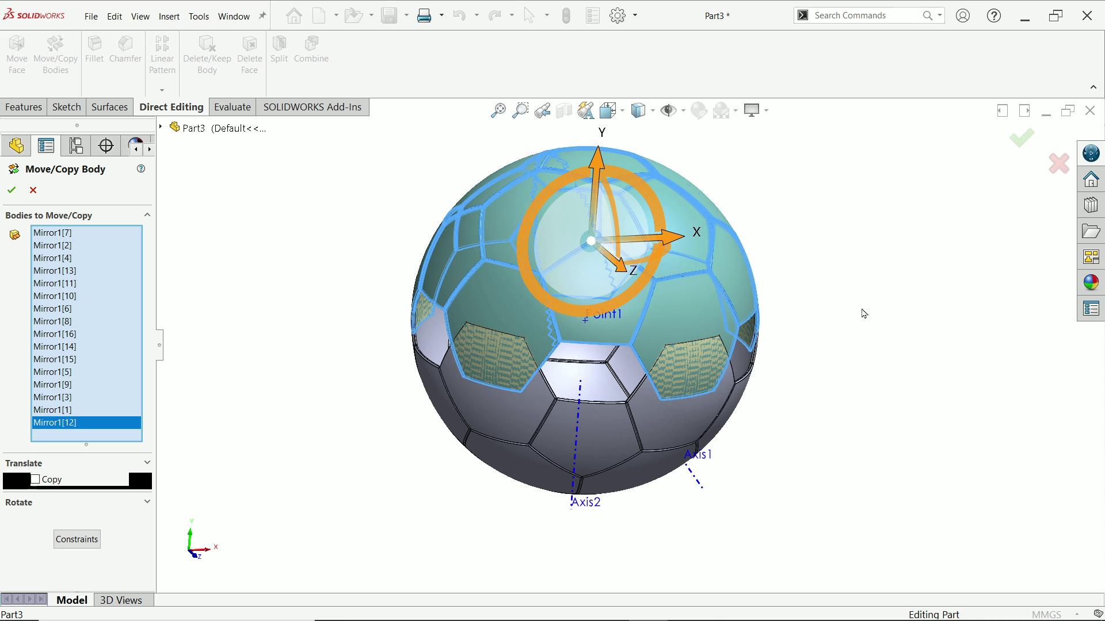
Rotate the selected panels 36° about Axis2 and confirm
{"action": "left_click", "coordinate": [124, 507]}
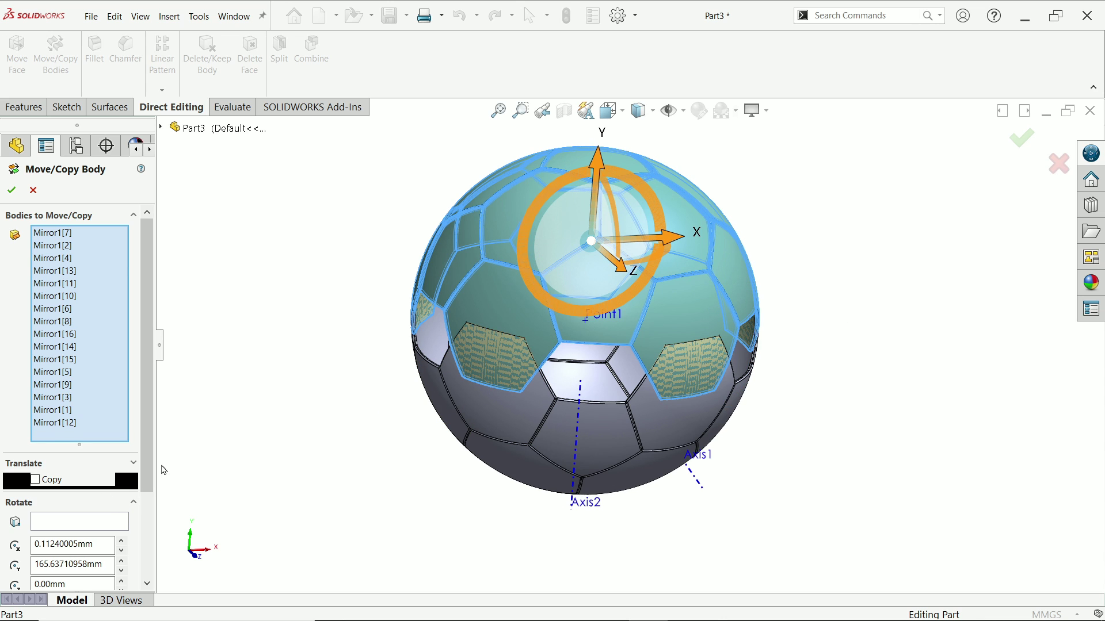
{"action": "scroll", "coordinate": [80, 460], "scroll_direction": "down", "scroll_amount": 3}
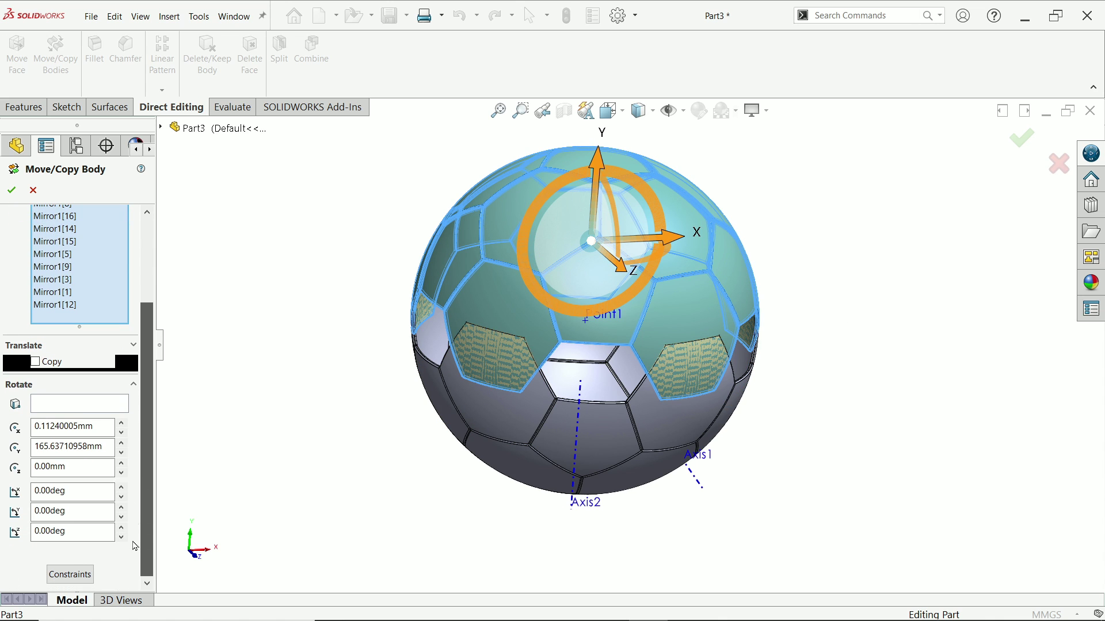
{"action": "left_click", "coordinate": [69, 404]}
{"action": "middle_click_drag", "start_coordinate": [873, 478], "coordinate": [868, 387]}
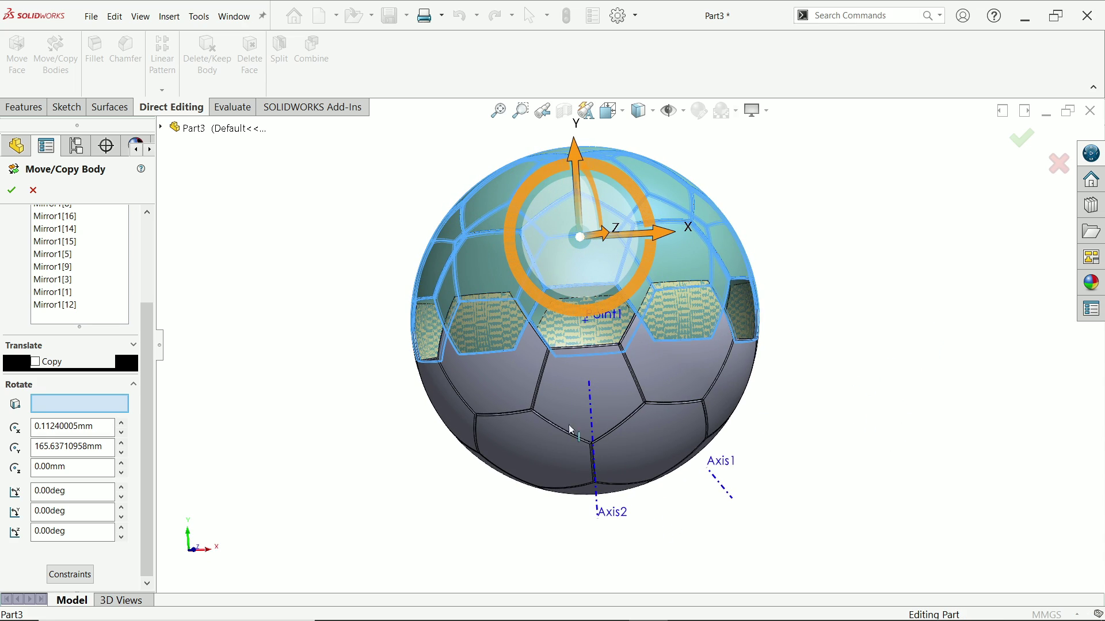
{"action": "left_click", "coordinate": [594, 415]}
{"action": "middle_click_drag", "start_coordinate": [828, 381], "coordinate": [866, 449]}
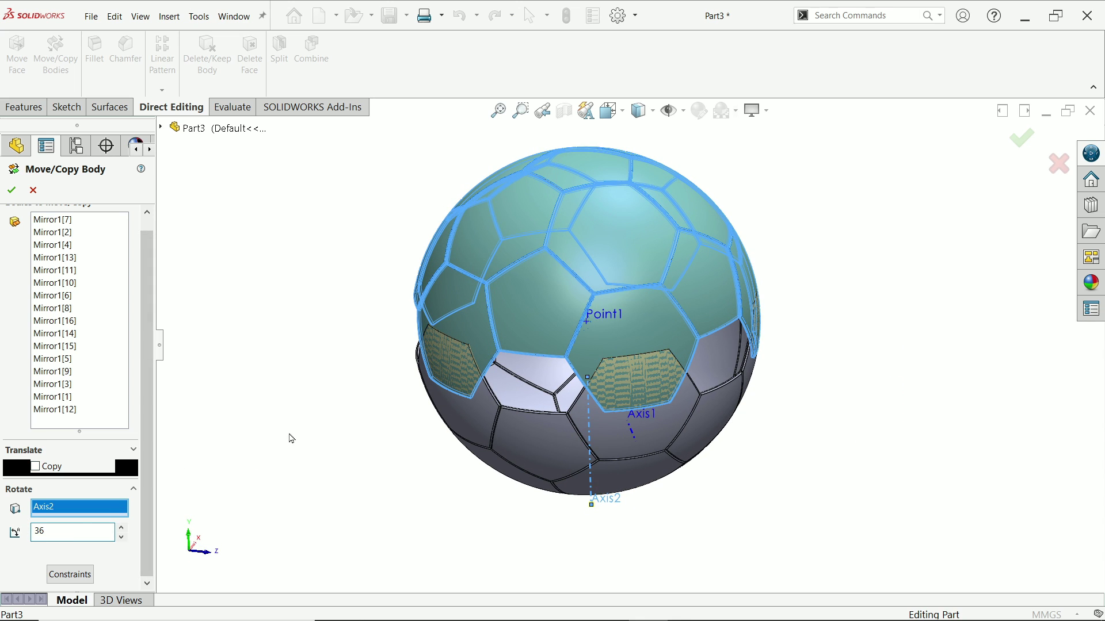
{"action": "key", "text": "Return"}
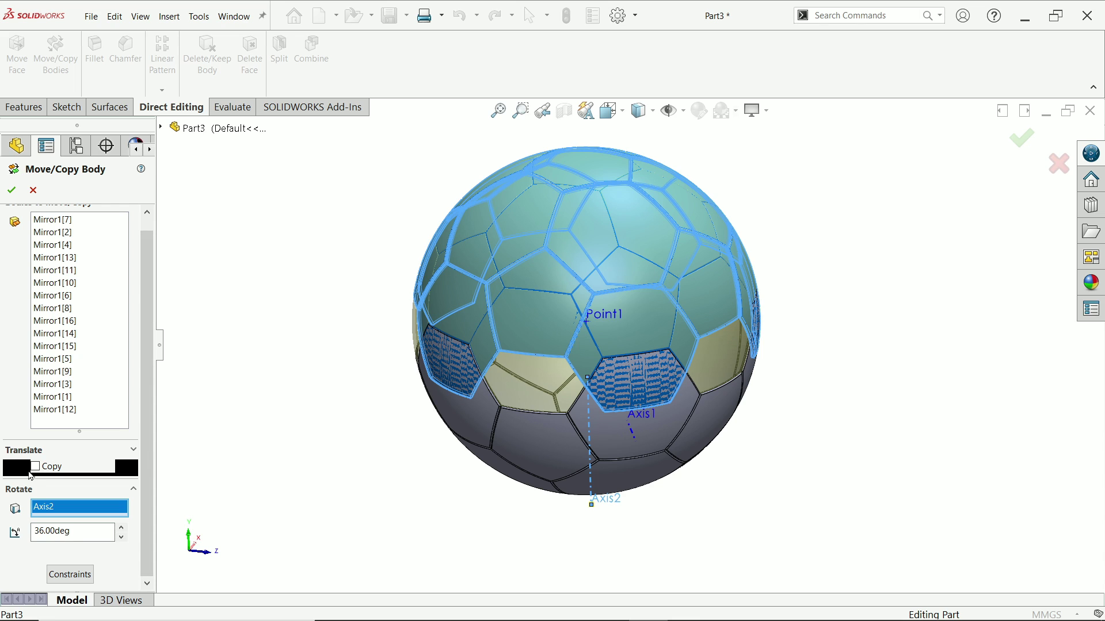
{"action": "left_click", "coordinate": [13, 190]}
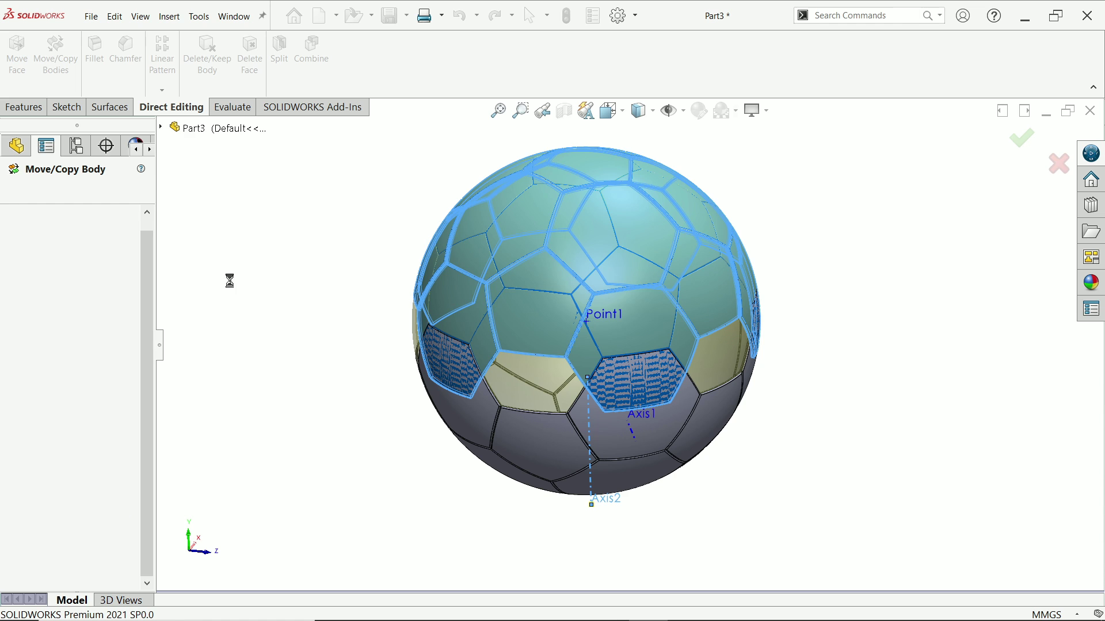
Hide Axis2, Point1 and Axis1
{"action": "middle_click_drag", "start_coordinate": [572, 403], "coordinate": [779, 316]}
{"action": "left_click", "coordinate": [599, 423]}
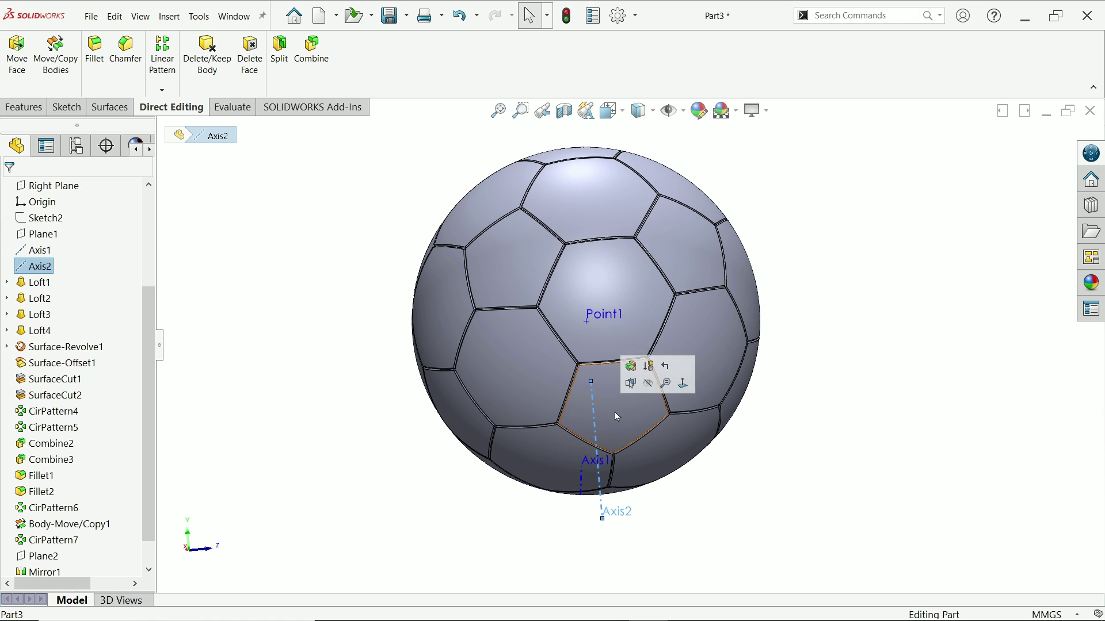
{"action": "left_click", "coordinate": [654, 387]}
{"action": "left_click", "coordinate": [606, 320]}
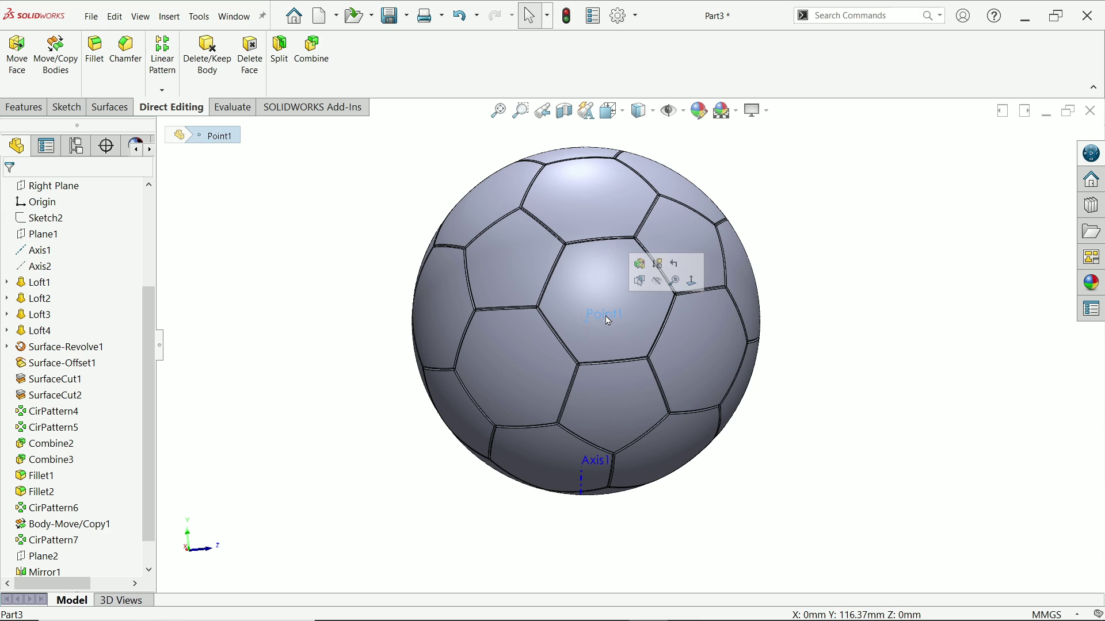
{"action": "left_click", "coordinate": [660, 288]}
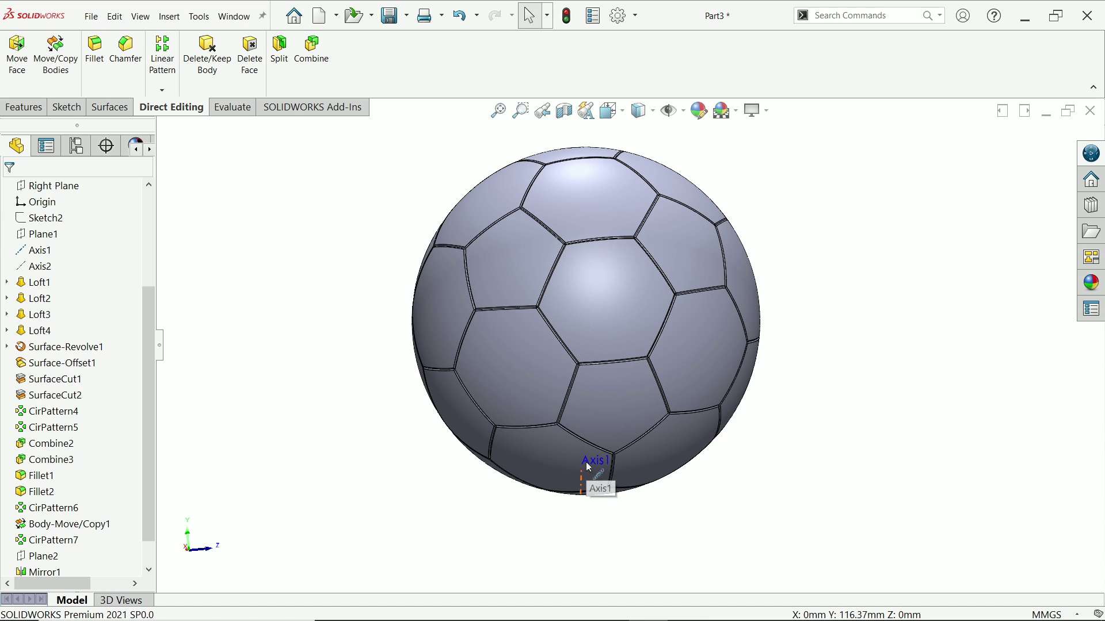
{"action": "left_click", "coordinate": [588, 468]}
{"action": "left_click", "coordinate": [634, 431]}
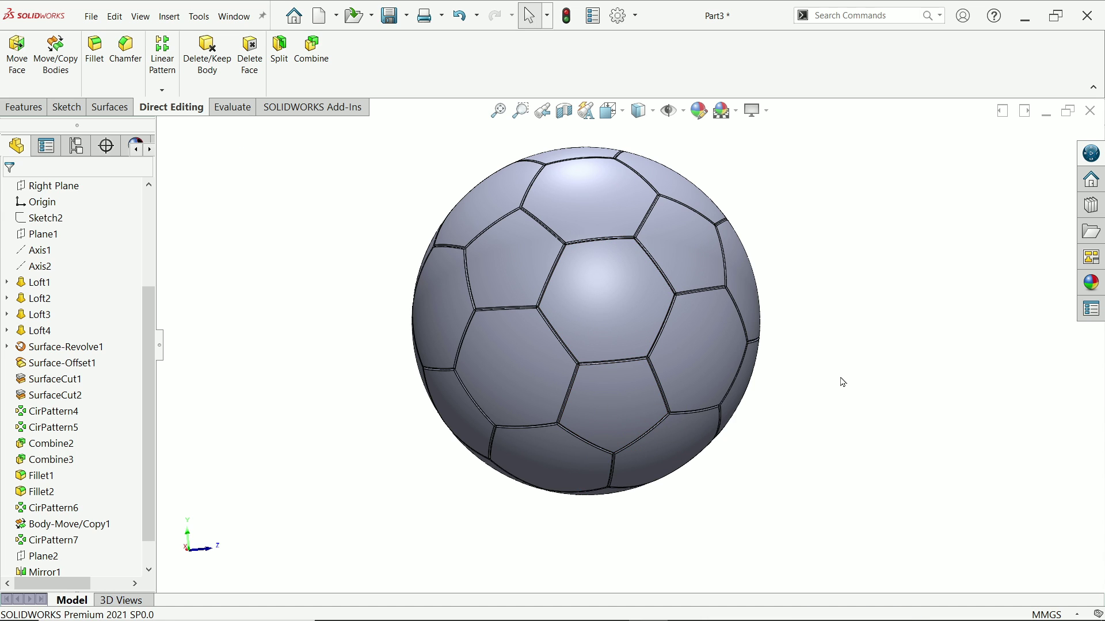
Reposition the view and open the part's appearance settings
{"action": "key", "text": "ctrl+Left"}
{"action": "key", "text": "ctrl+Down"}
{"action": "middle_click_drag", "start_coordinate": [496, 370], "coordinate": [396, 283]}
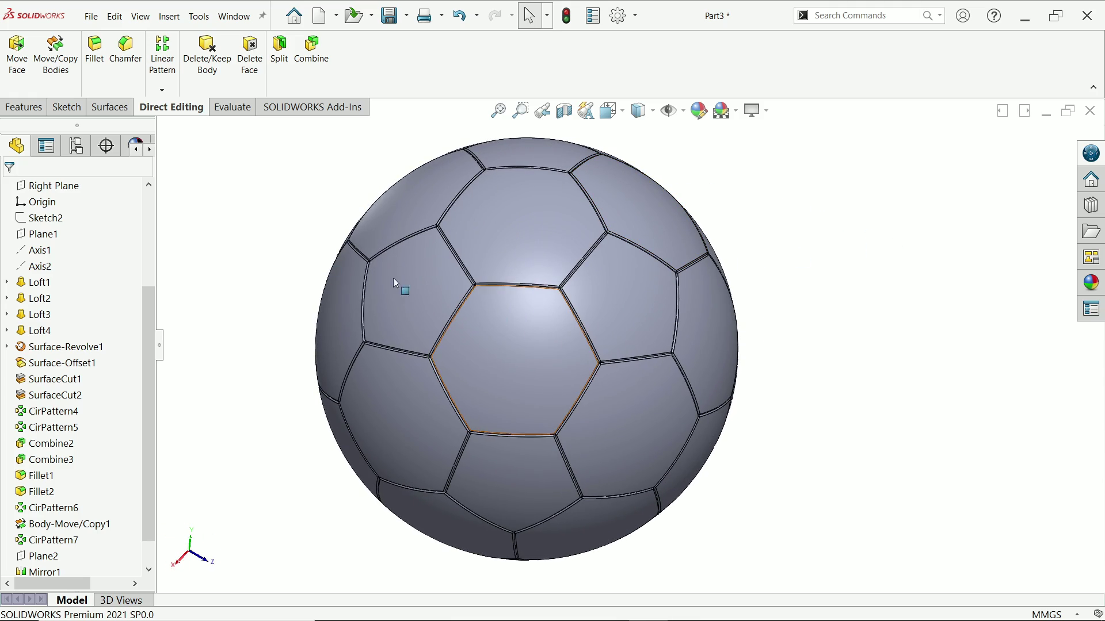
{"action": "left_click", "coordinate": [24, 107]}
{"action": "left_click", "coordinate": [754, 110]}
Turn on realistic reflective rendering and clear the appearance's current targets
{"action": "left_click", "coordinate": [775, 140]}
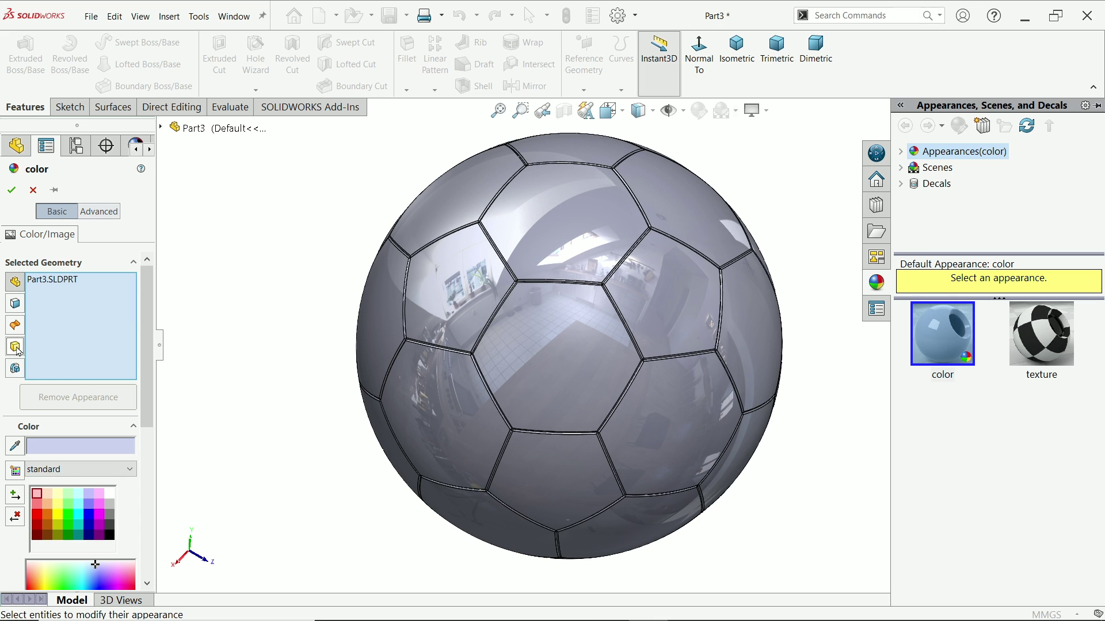
{"action": "right_click", "coordinate": [52, 280]}
{"action": "left_click", "coordinate": [106, 291]}
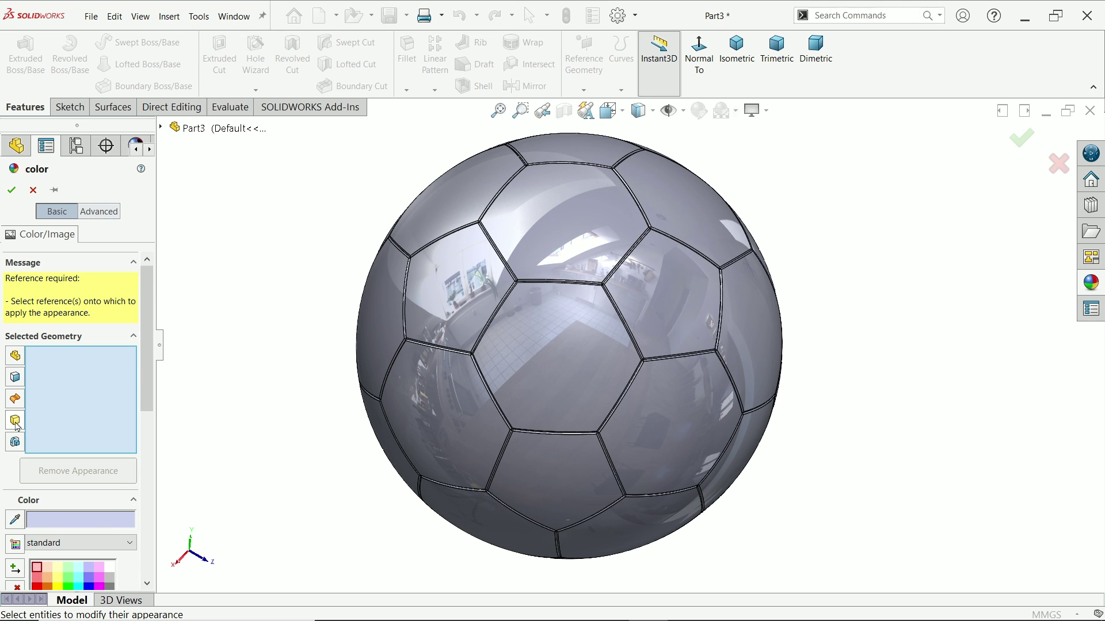
Select five pentagon panels and apply the dark black colour
{"action": "left_click", "coordinate": [665, 308]}
{"action": "left_click", "coordinate": [460, 314]}
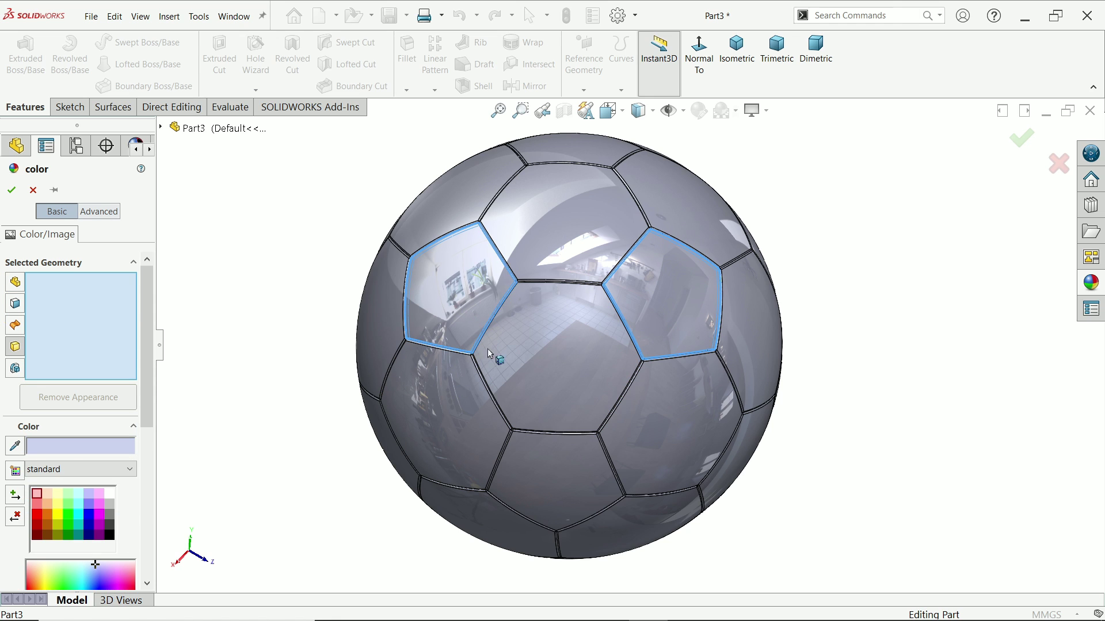
{"action": "left_click", "coordinate": [560, 481]}
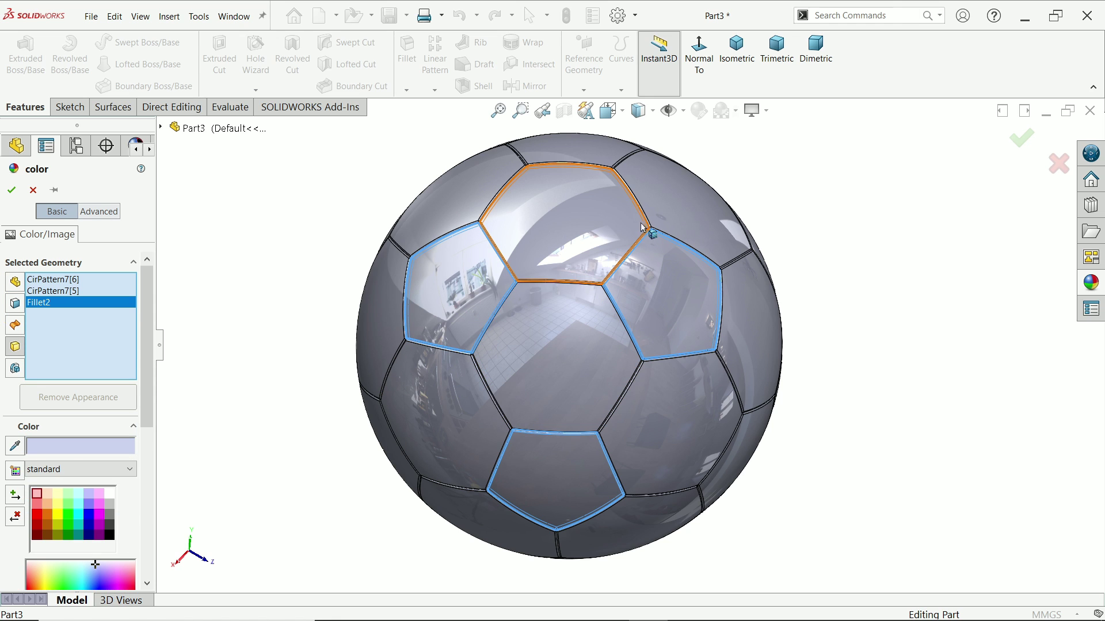
{"action": "middle_click_drag", "start_coordinate": [863, 353], "coordinate": [942, 379]}
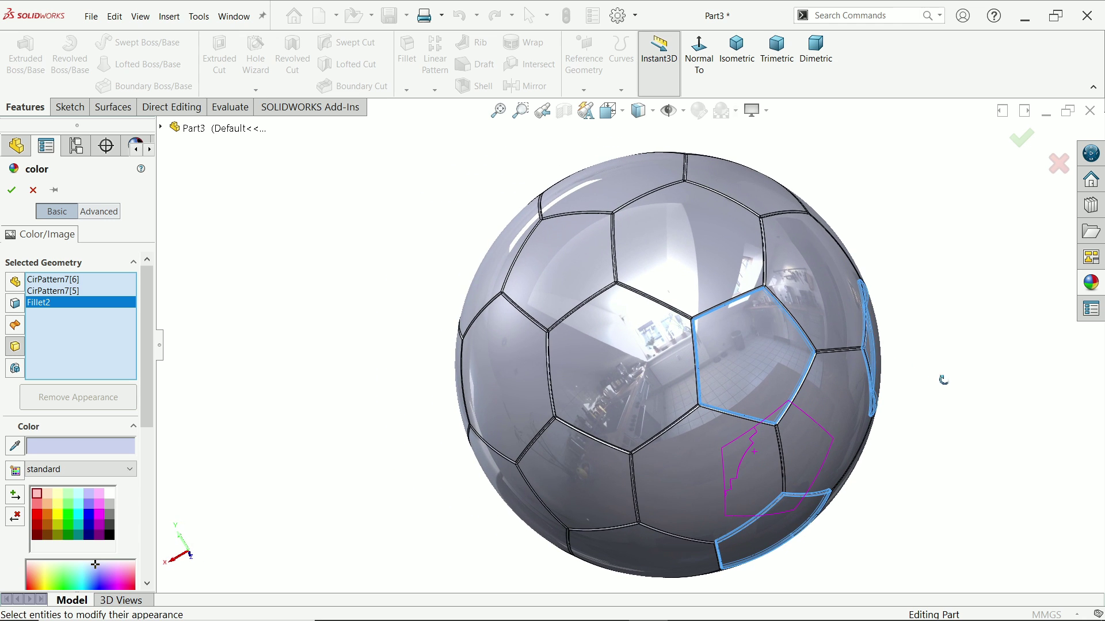
{"action": "left_click", "coordinate": [590, 290]}
{"action": "left_click", "coordinate": [575, 461]}
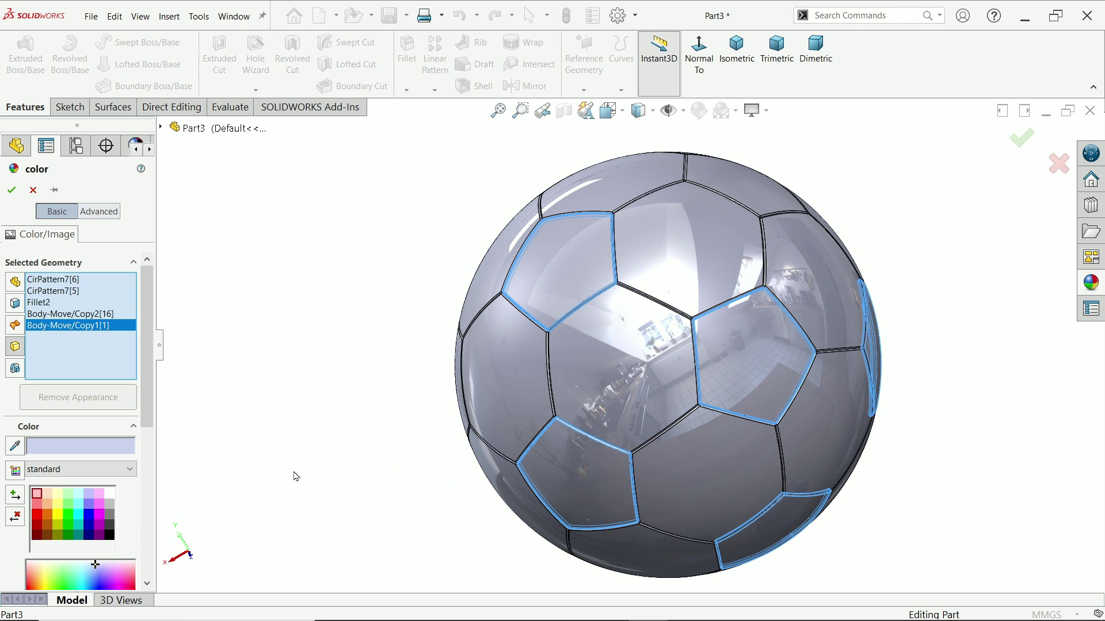
{"action": "left_click", "coordinate": [111, 527]}
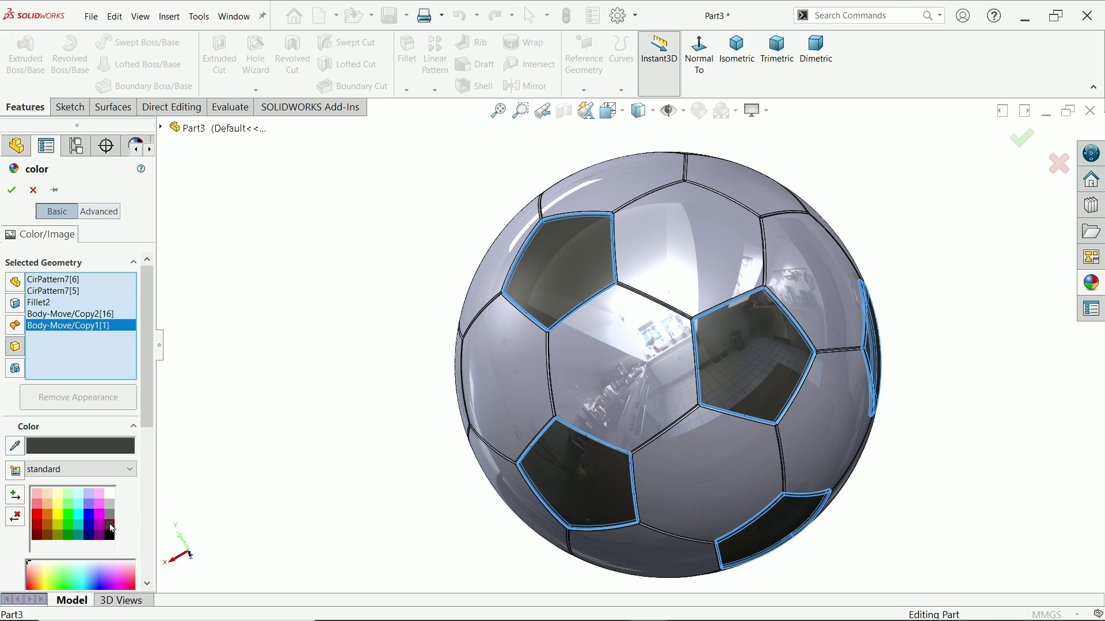
Add four more pentagon panels to the black colouring
{"action": "middle_click_drag", "start_coordinate": [347, 436], "coordinate": [413, 265]}
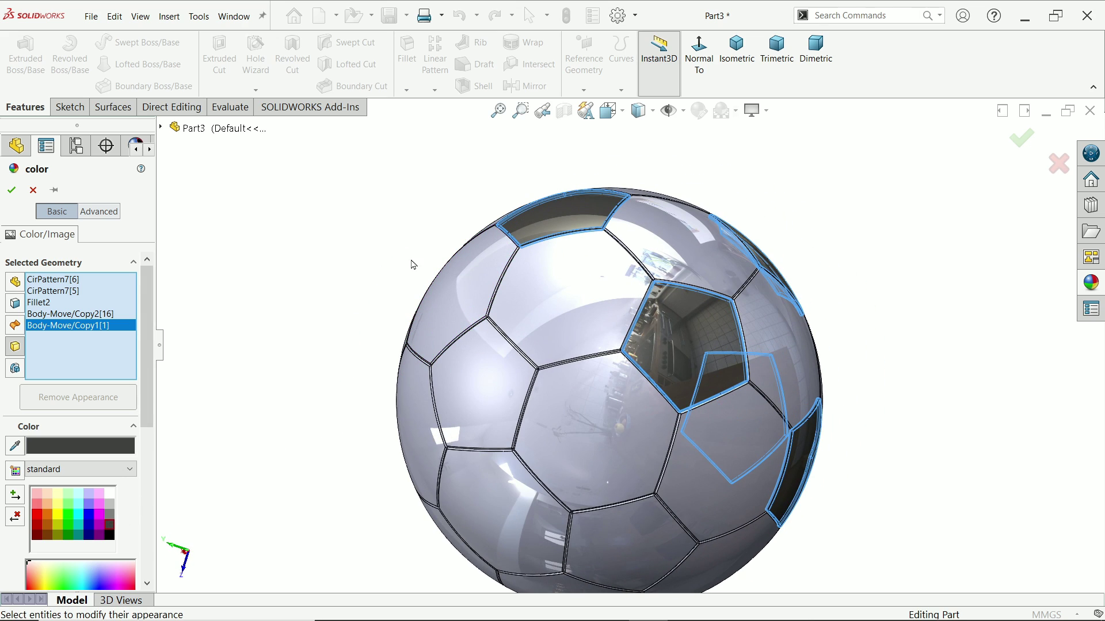
{"action": "left_click", "coordinate": [502, 383]}
{"action": "left_click", "coordinate": [609, 543]}
{"action": "middle_click_drag", "start_coordinate": [612, 423], "coordinate": [632, 334]}
{"action": "left_click", "coordinate": [375, 306]}
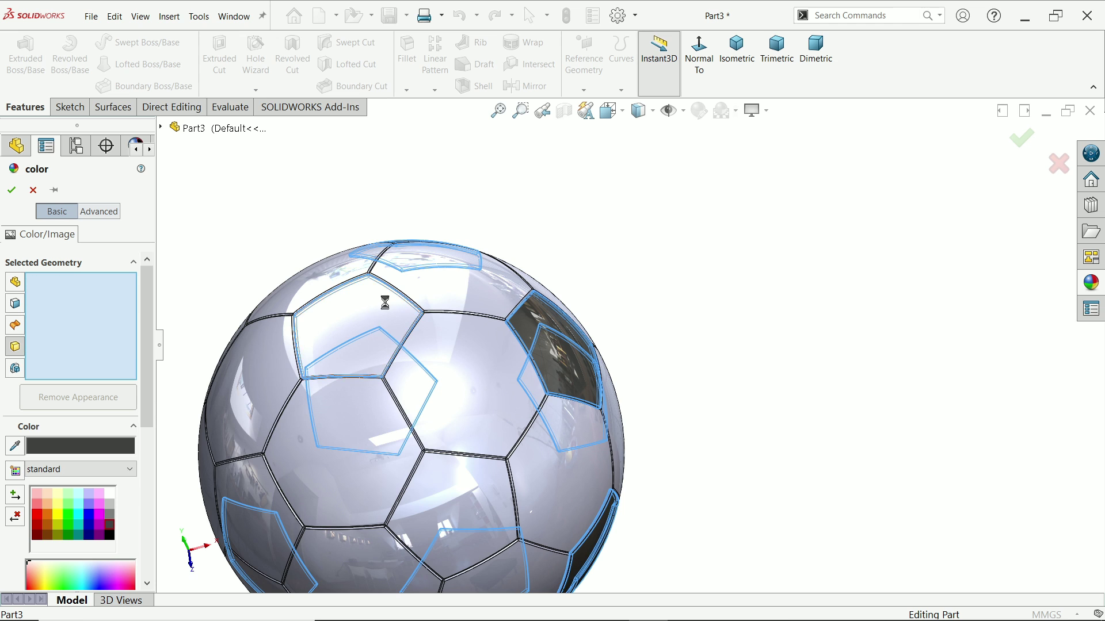
{"action": "scroll", "coordinate": [577, 298], "scroll_direction": "up", "scroll_amount": 3}
{"action": "middle_click_drag", "start_coordinate": [577, 298], "coordinate": [547, 372]}
{"action": "left_click", "coordinate": [534, 458]}
{"action": "scroll", "coordinate": [674, 323], "scroll_direction": "down", "scroll_amount": 2}
{"action": "left_click", "coordinate": [466, 378]}
Add the last remaining pentagons and confirm the black colouring
{"action": "middle_click_drag", "start_coordinate": [466, 379], "coordinate": [520, 316]}
{"action": "scroll", "coordinate": [532, 381], "scroll_direction": "up", "scroll_amount": 3}
{"action": "scroll", "coordinate": [563, 432], "scroll_direction": "down", "scroll_amount": 3}
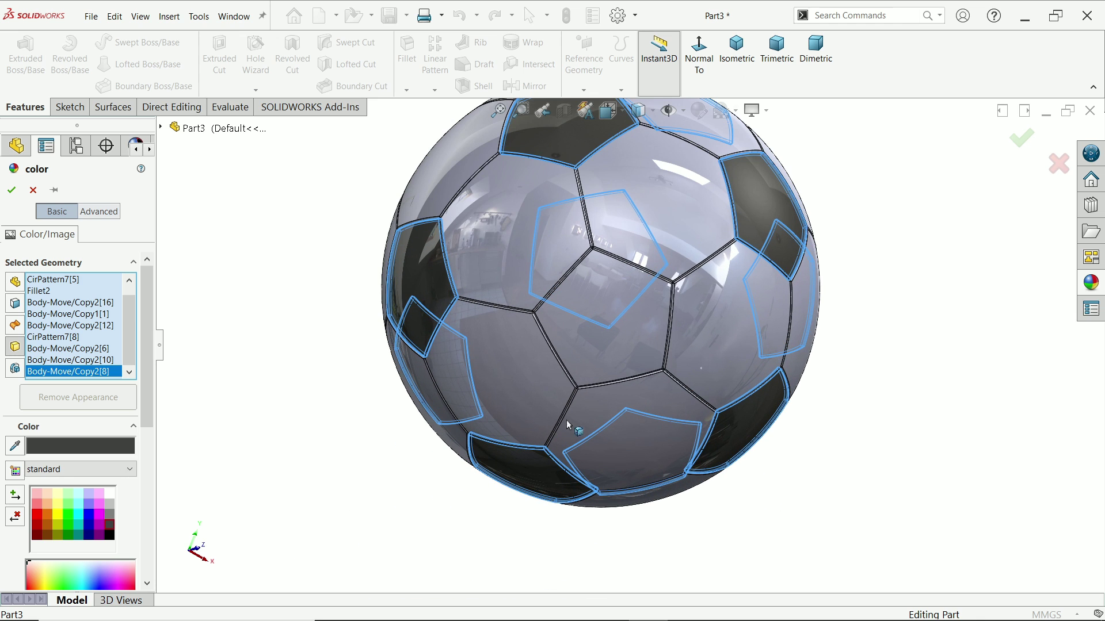
{"action": "left_click", "coordinate": [626, 358]}
{"action": "scroll", "coordinate": [757, 426], "scroll_direction": "up", "scroll_amount": 3}
{"action": "middle_click_drag", "start_coordinate": [756, 426], "coordinate": [875, 362]}
{"action": "left_click", "coordinate": [610, 323]}
{"action": "middle_click_drag", "start_coordinate": [841, 244], "coordinate": [242, 352]}
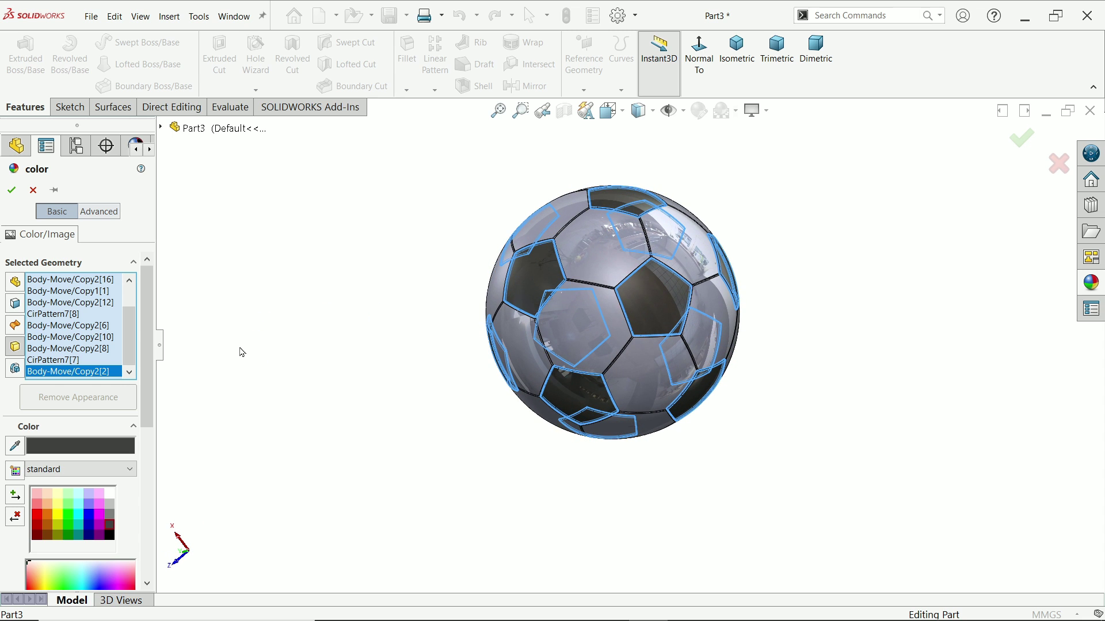
{"action": "left_click", "coordinate": [11, 191]}
{"action": "middle_click_drag", "start_coordinate": [377, 316], "coordinate": [358, 281]}
Start a new appearance edit with cleared geometry, white colour, and the face filter on
{"action": "key", "text": "f"}
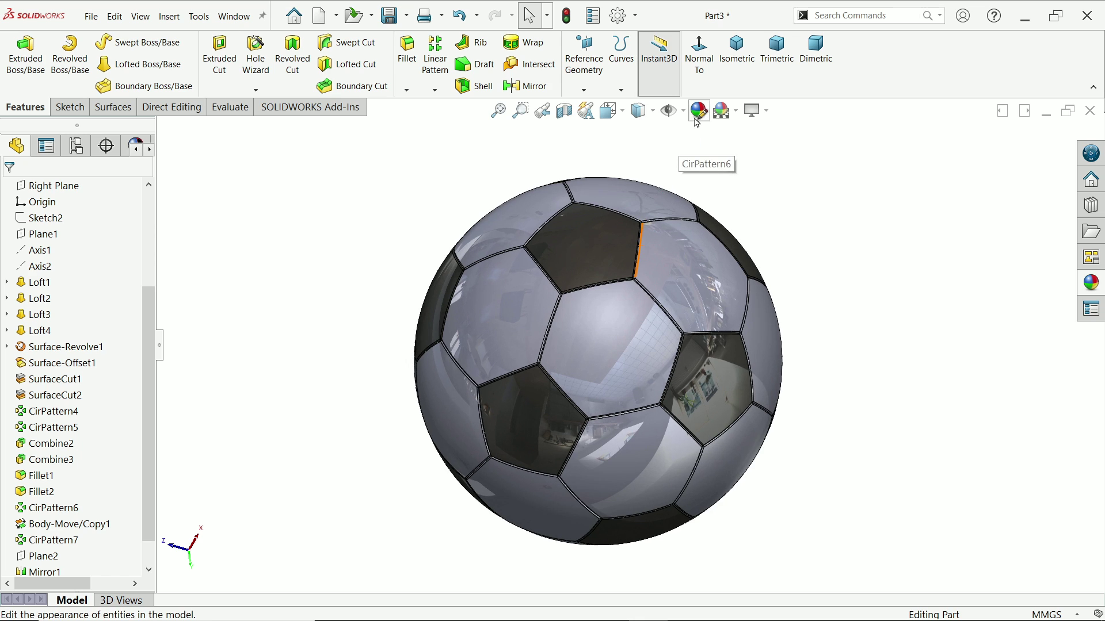
{"action": "left_click", "coordinate": [698, 116]}
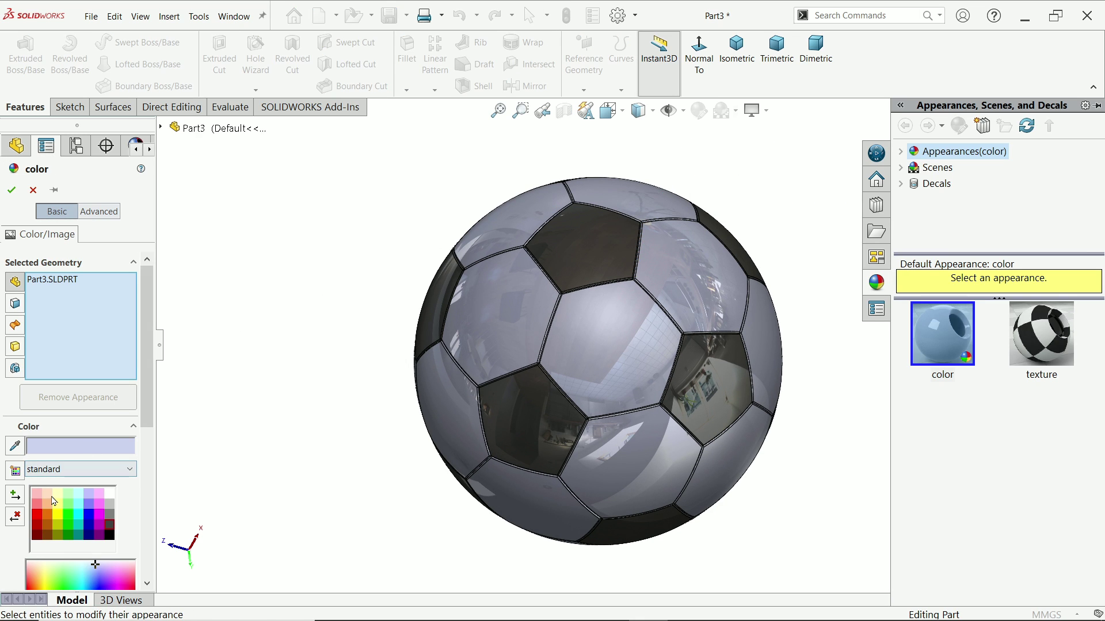
{"action": "right_click", "coordinate": [53, 324]}
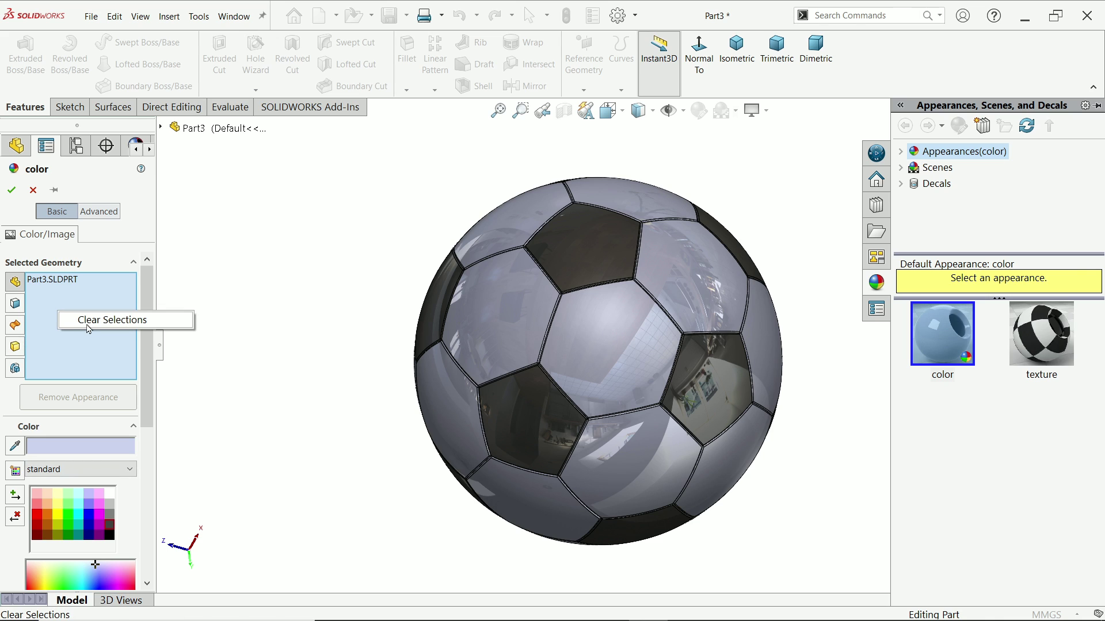
{"action": "left_click", "coordinate": [89, 320]}
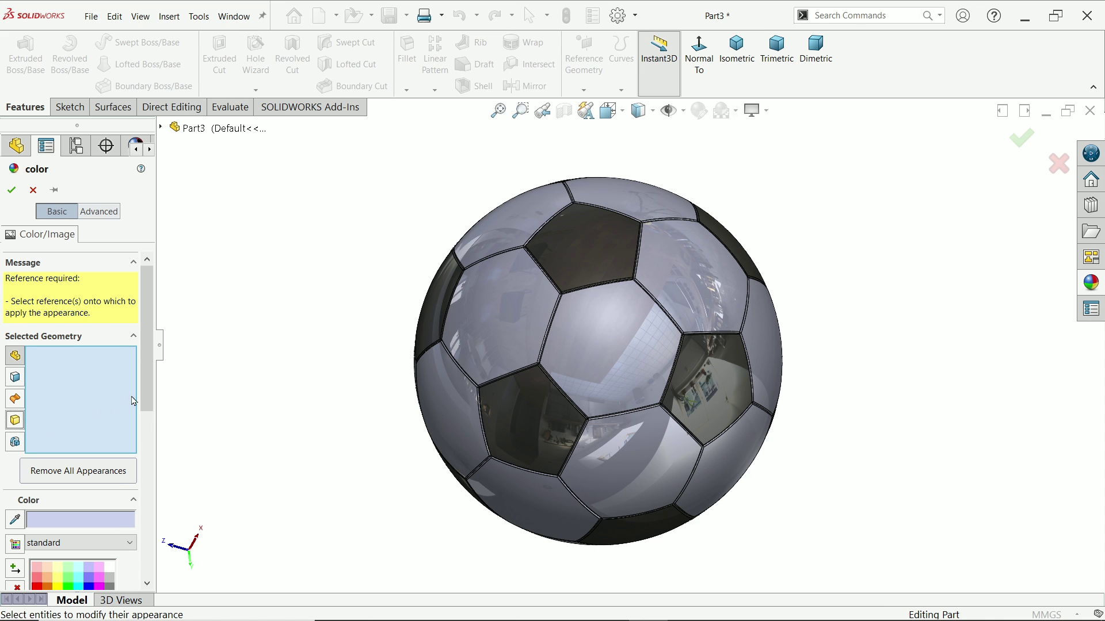
{"action": "scroll", "coordinate": [144, 416], "scroll_direction": "down", "scroll_amount": 3}
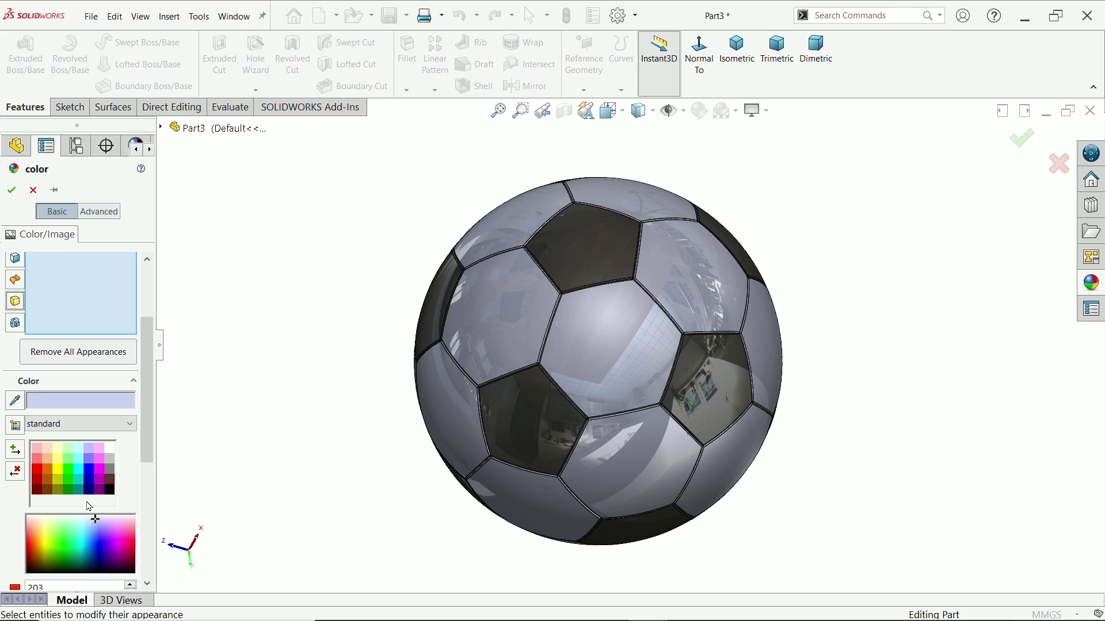
{"action": "left_click", "coordinate": [112, 449]}
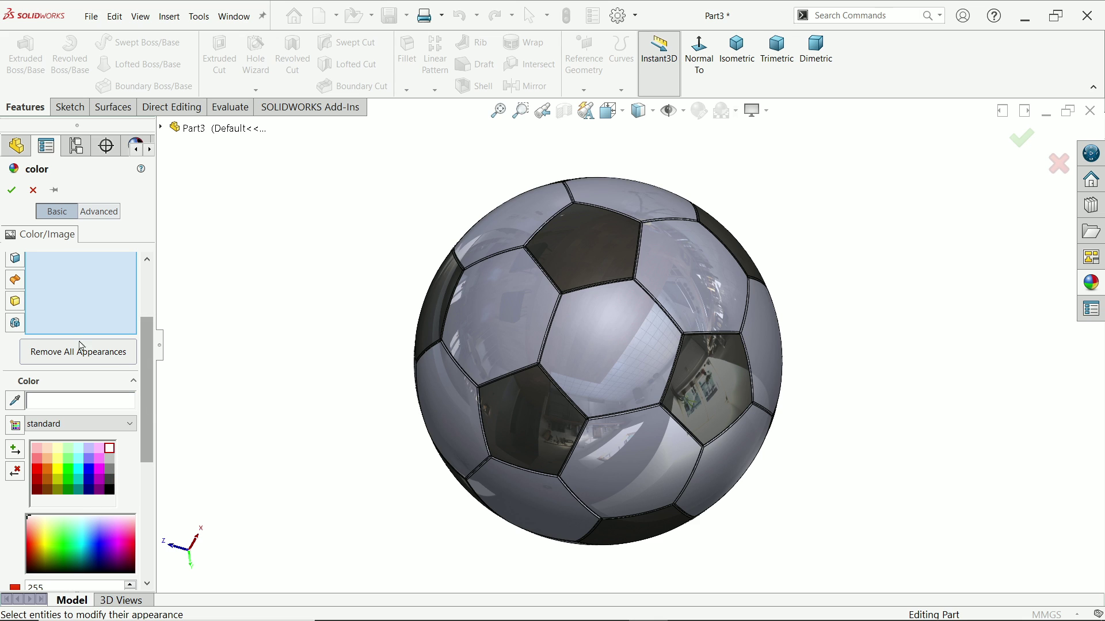
{"action": "left_click", "coordinate": [15, 301]}
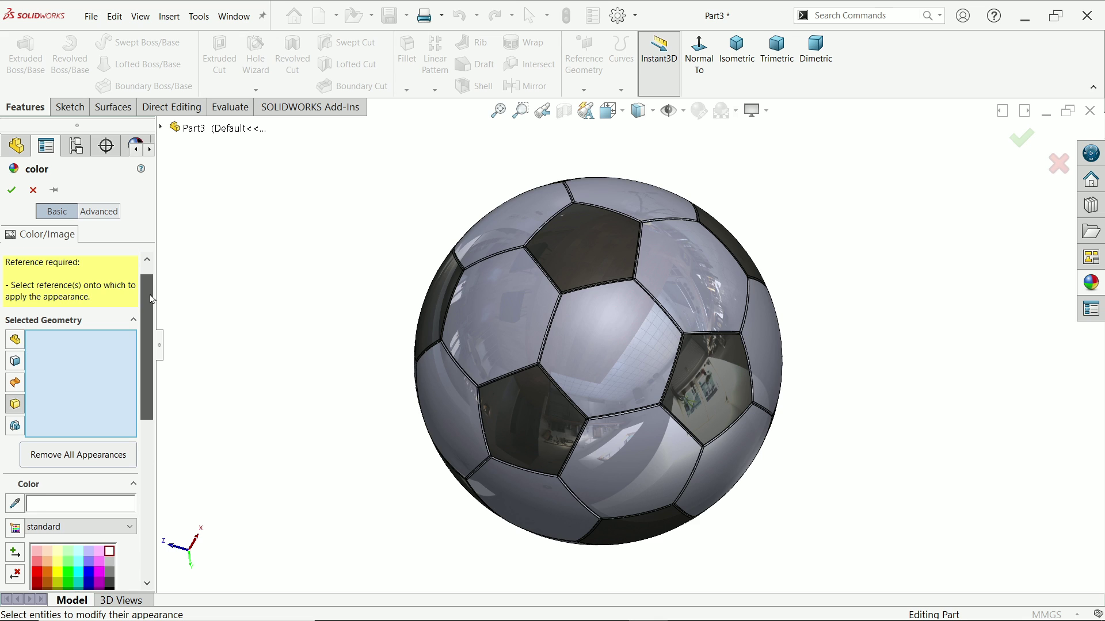
Select the visible hexagon panels on the front of the ball, orbiting to reach more
{"action": "left_click", "coordinate": [602, 321]}
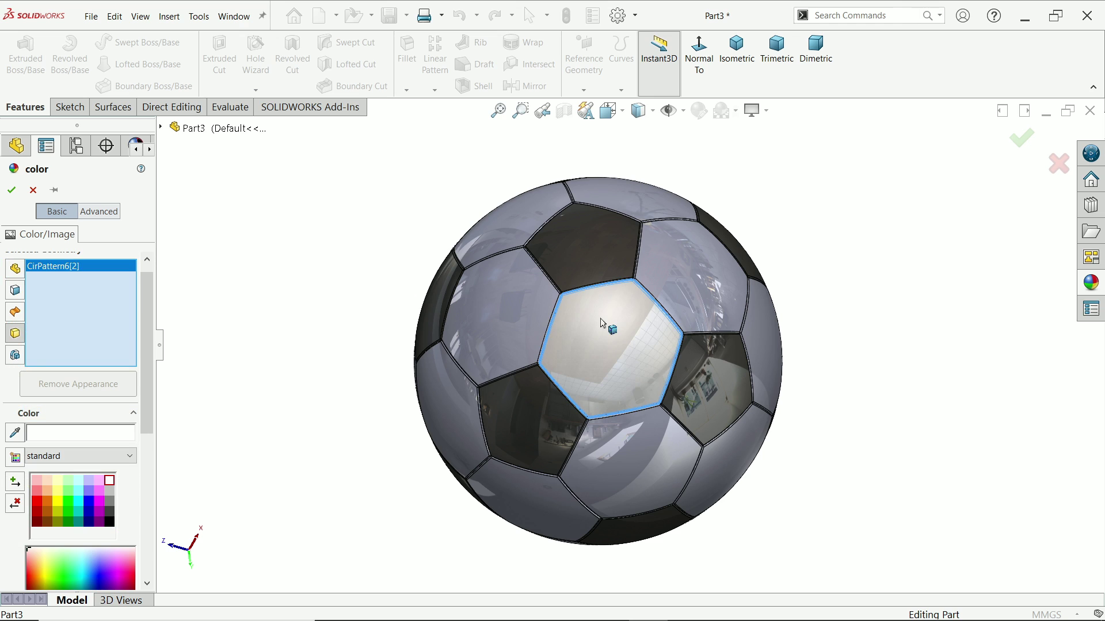
{"action": "left_click", "coordinate": [498, 322]}
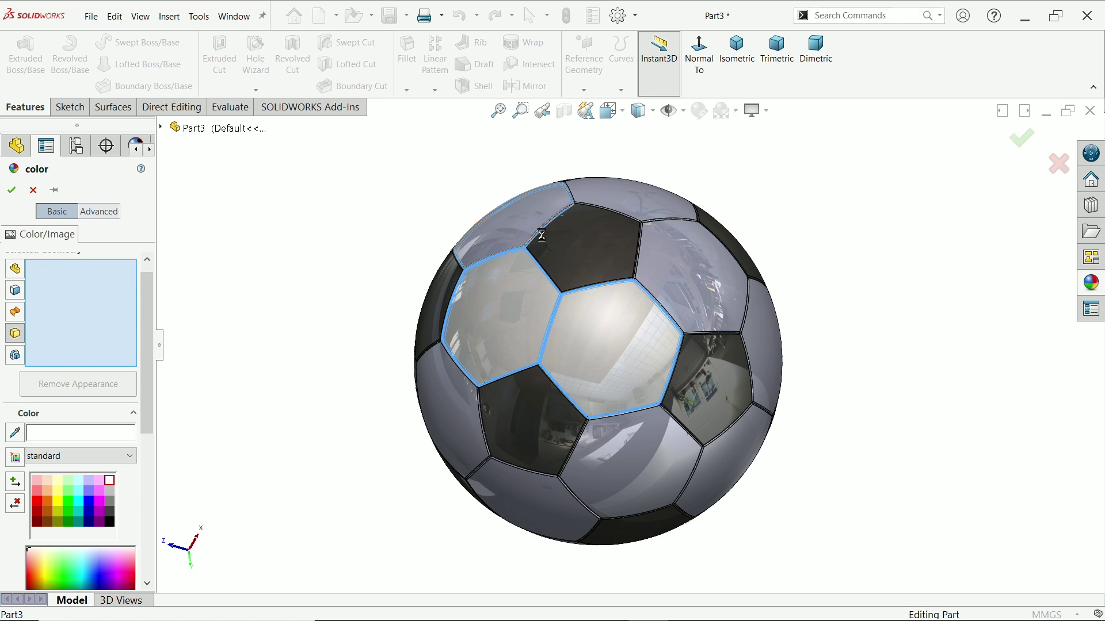
{"action": "left_click", "coordinate": [501, 224]}
{"action": "left_click", "coordinate": [633, 198]}
{"action": "left_click", "coordinate": [677, 280]}
{"action": "left_click", "coordinate": [650, 446]}
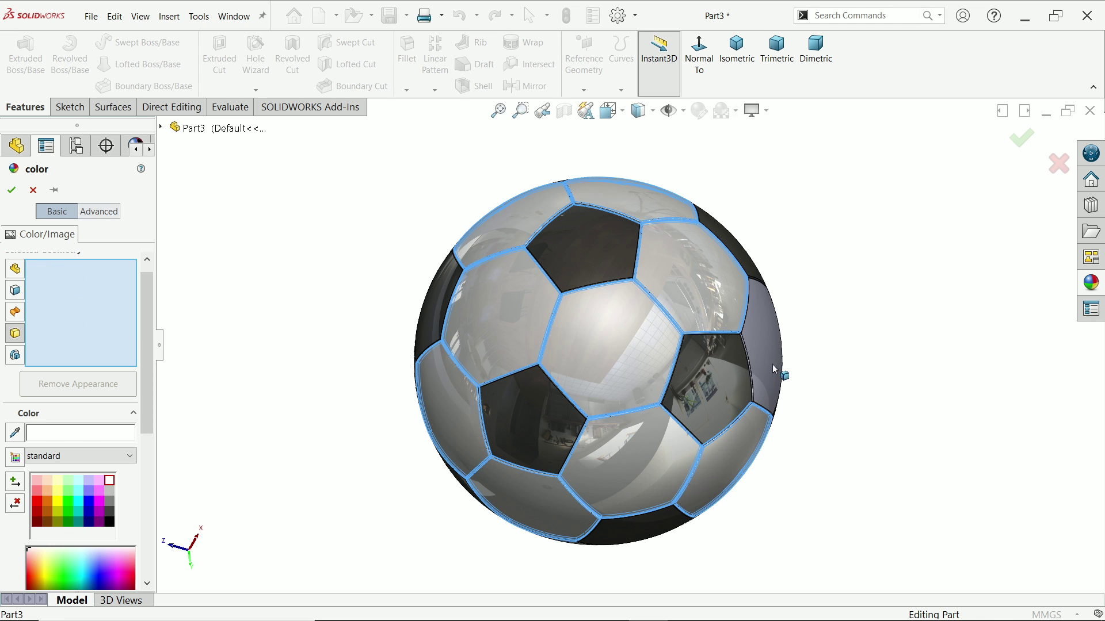
{"action": "middle_click_drag", "start_coordinate": [766, 385], "coordinate": [719, 351]}
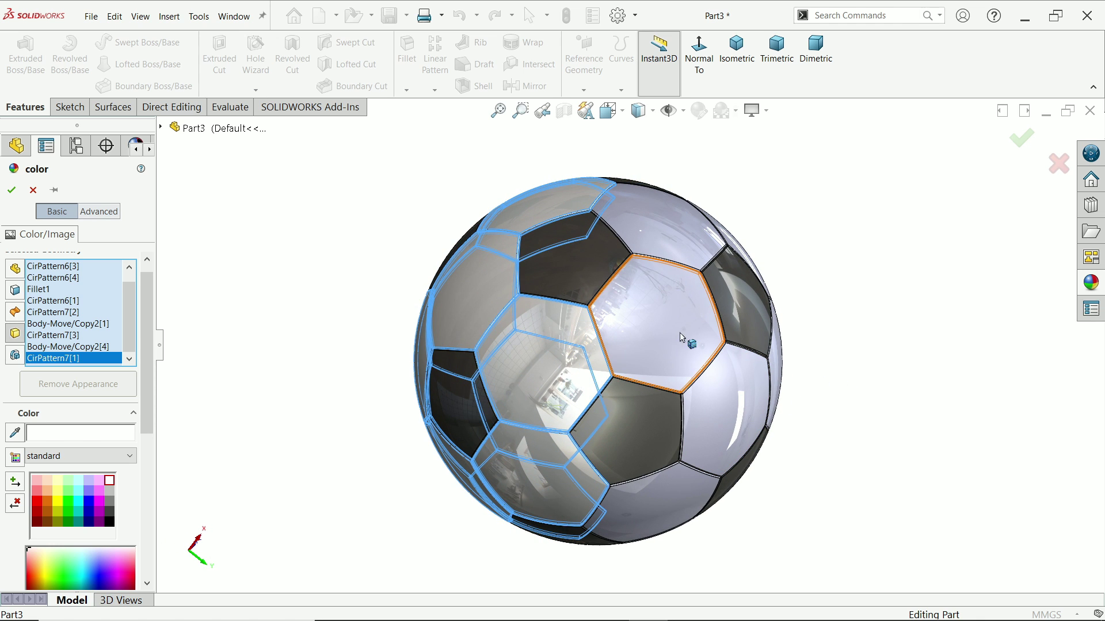
{"action": "left_click", "coordinate": [667, 331]}
{"action": "left_click", "coordinate": [669, 250]}
{"action": "left_click", "coordinate": [725, 408]}
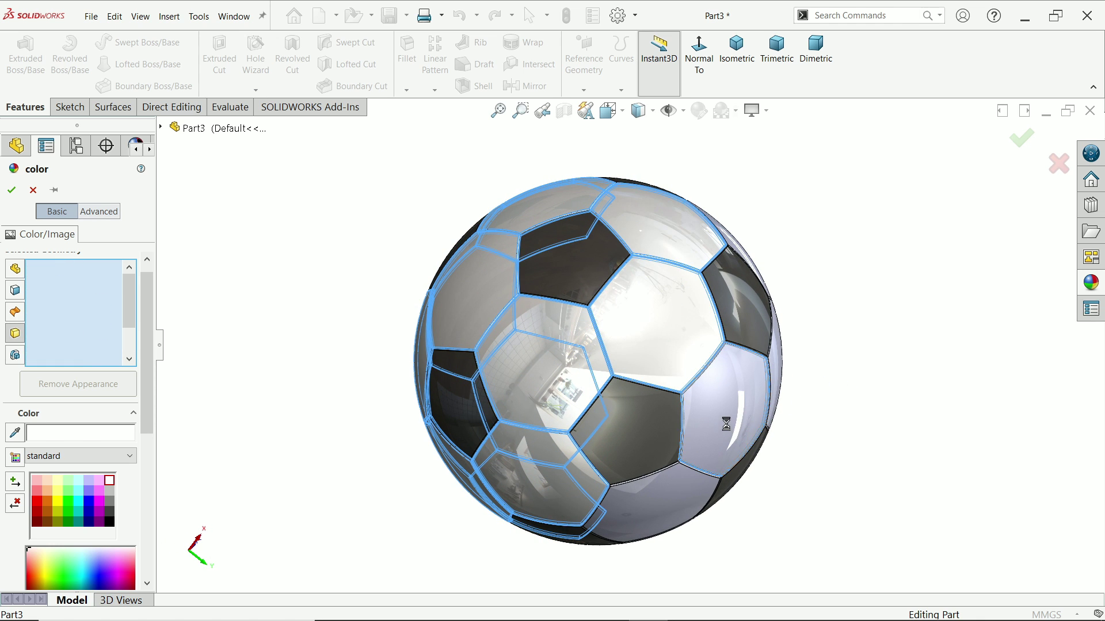
{"action": "left_click", "coordinate": [663, 496]}
{"action": "left_click", "coordinate": [774, 368]}
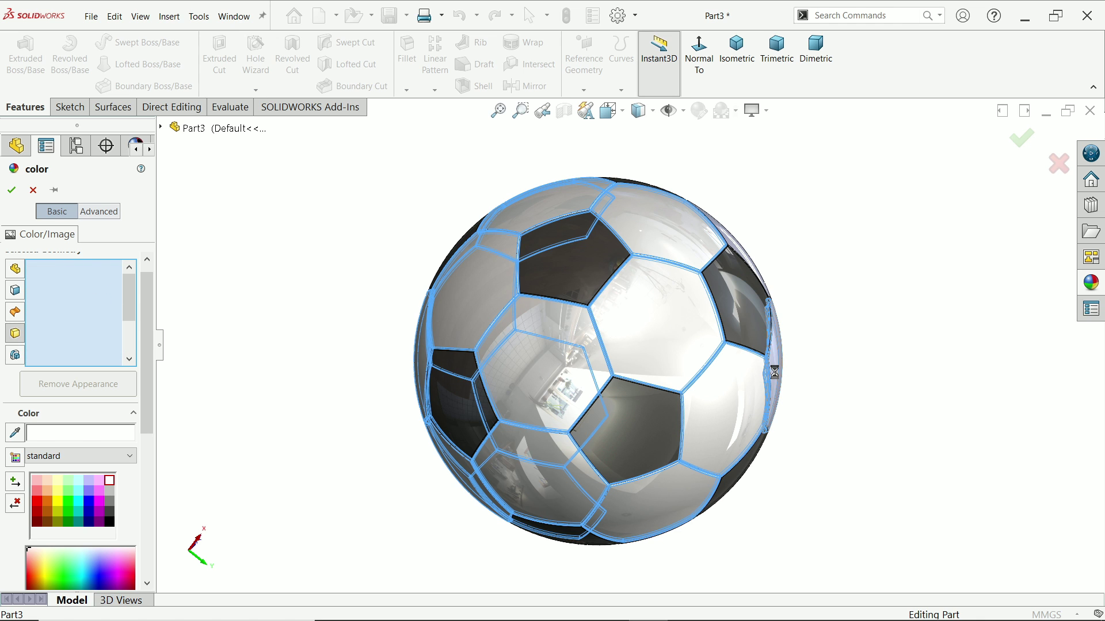
Select the remaining hexagon panels around the ball and bring up the Appearances library
{"action": "middle_click_drag", "start_coordinate": [900, 322], "coordinate": [841, 289]}
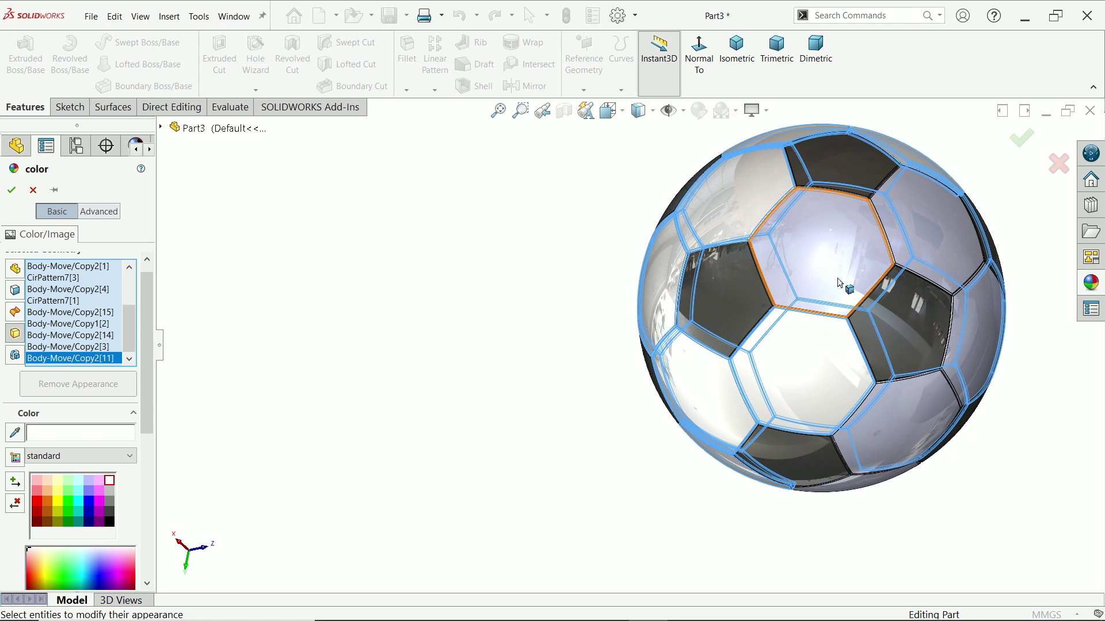
{"action": "left_click", "coordinate": [844, 276]}
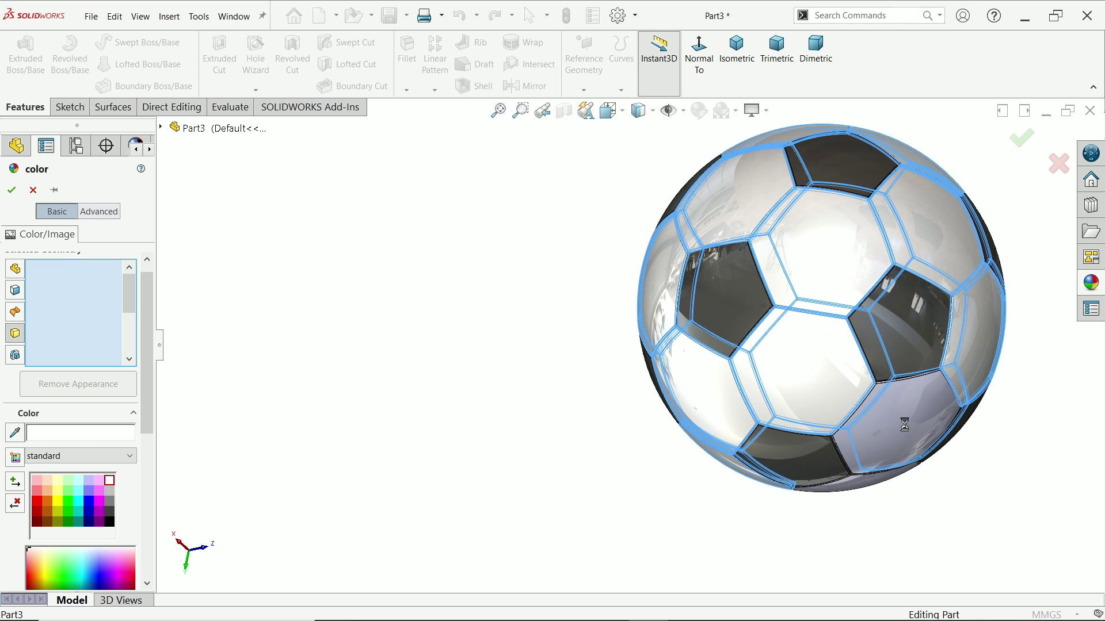
{"action": "middle_click_drag", "start_coordinate": [830, 435], "coordinate": [735, 311]}
{"action": "left_click", "coordinate": [734, 311]}
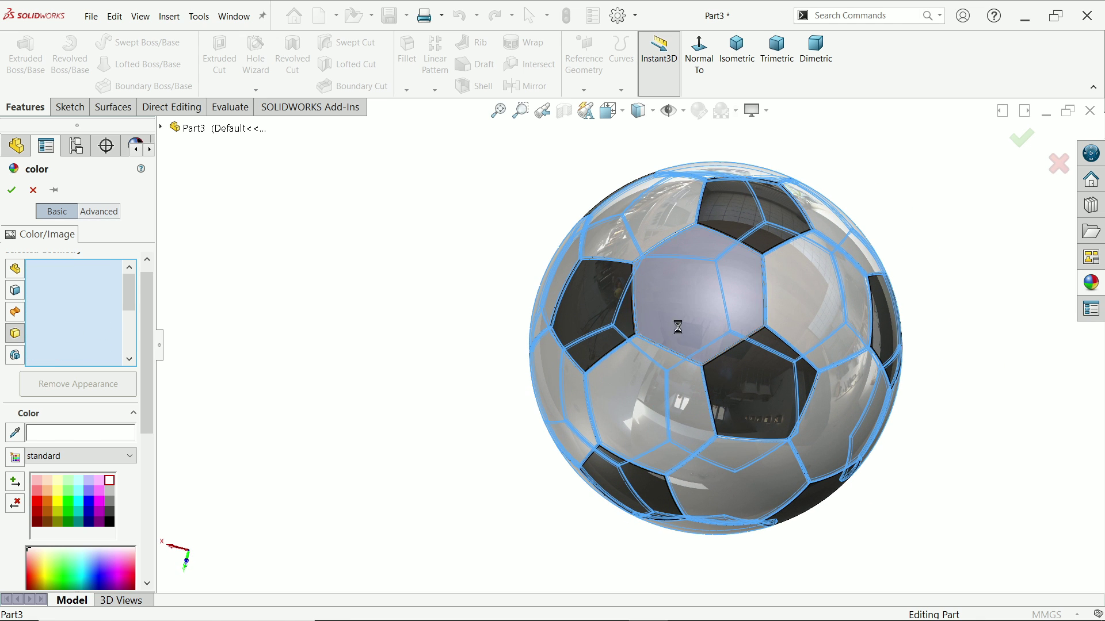
{"action": "middle_click_drag", "start_coordinate": [832, 361], "coordinate": [781, 330]}
{"action": "left_click", "coordinate": [781, 330]}
{"action": "middle_click_drag", "start_coordinate": [770, 387], "coordinate": [752, 278]}
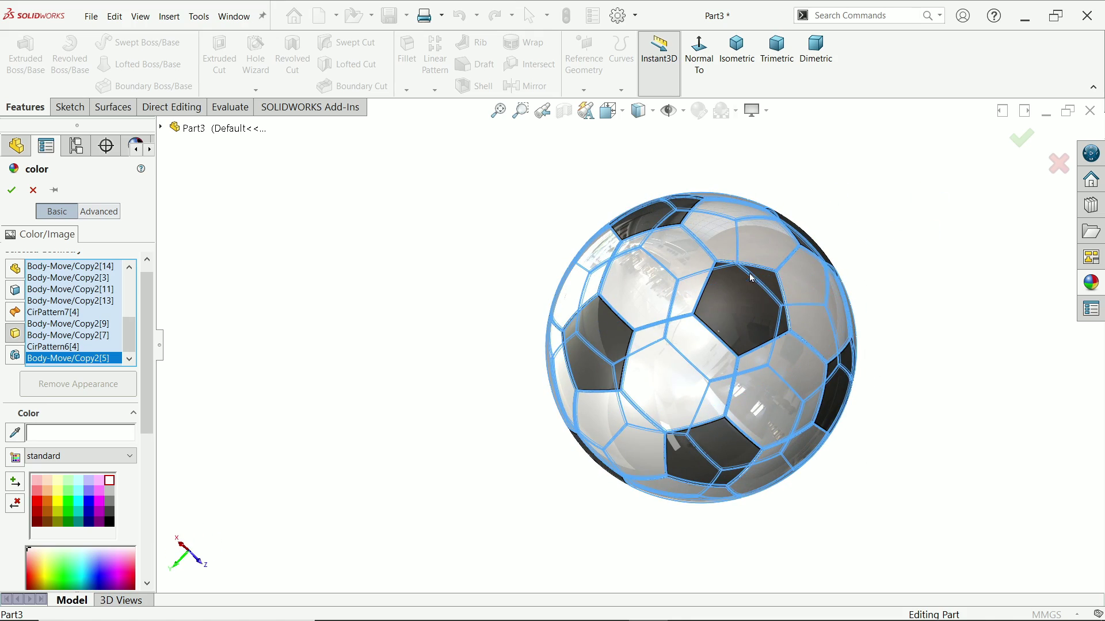
{"action": "left_click", "coordinate": [1091, 283]}
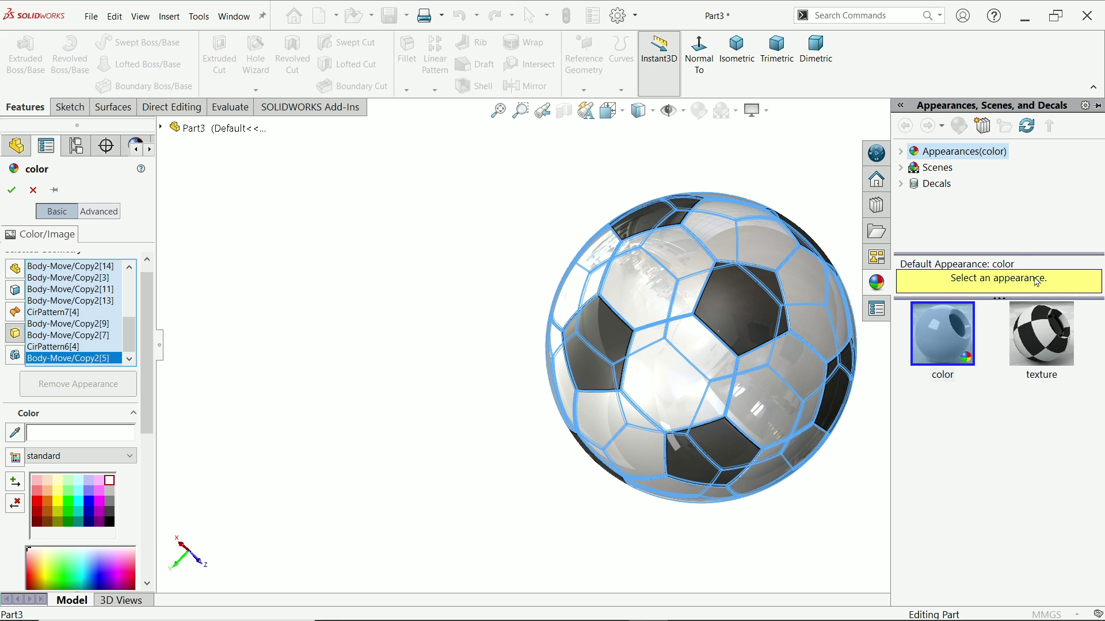
Apply the white high gloss plastic appearance from Plastic > High Gloss to the selected hexagons and confirm
{"action": "left_click", "coordinate": [902, 152]}
{"action": "left_click", "coordinate": [915, 168]}
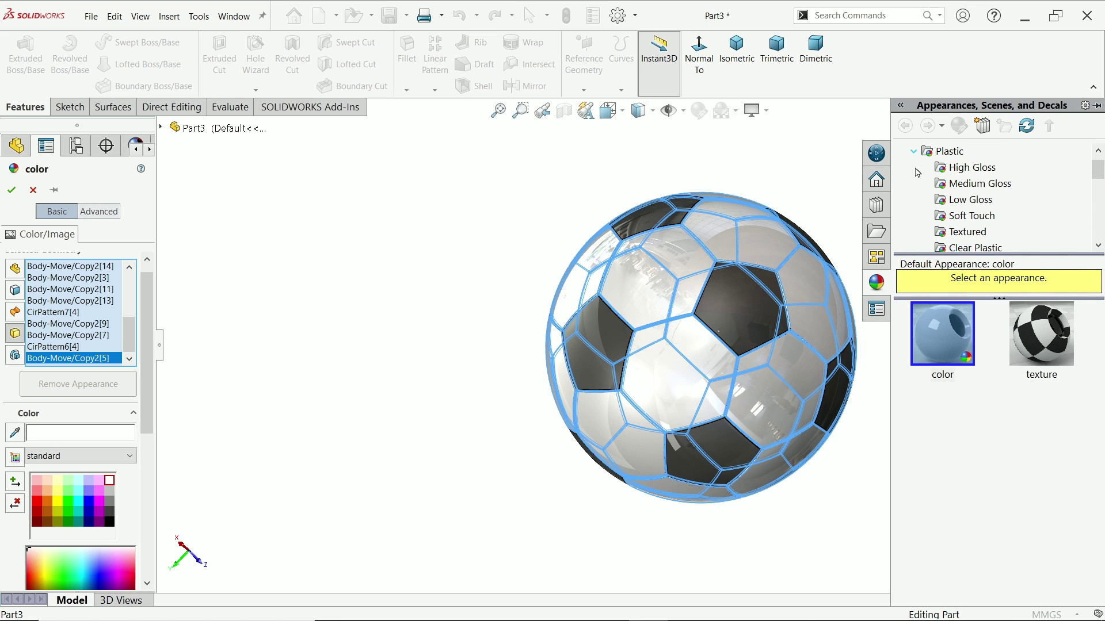
{"action": "left_click", "coordinate": [978, 171]}
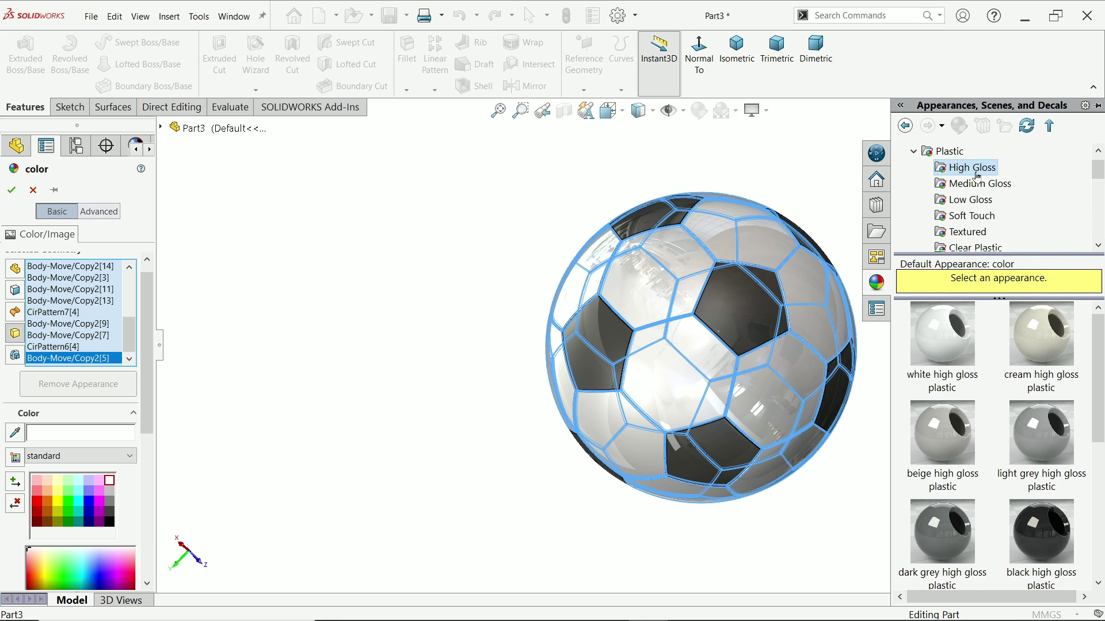
{"action": "left_click", "coordinate": [939, 348]}
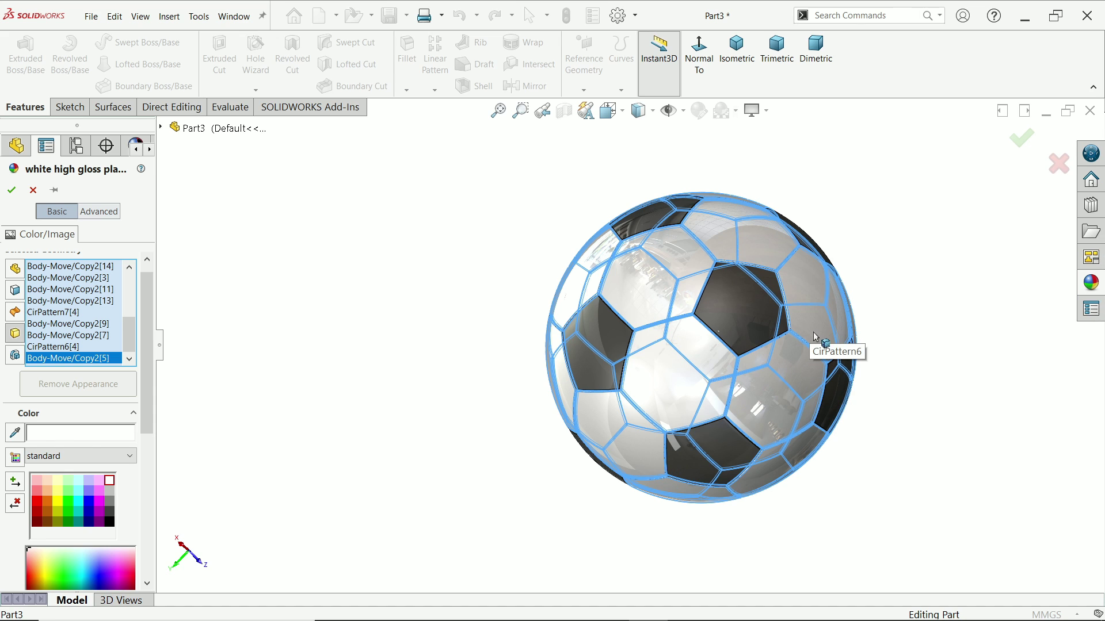
{"action": "left_click", "coordinate": [12, 191]}
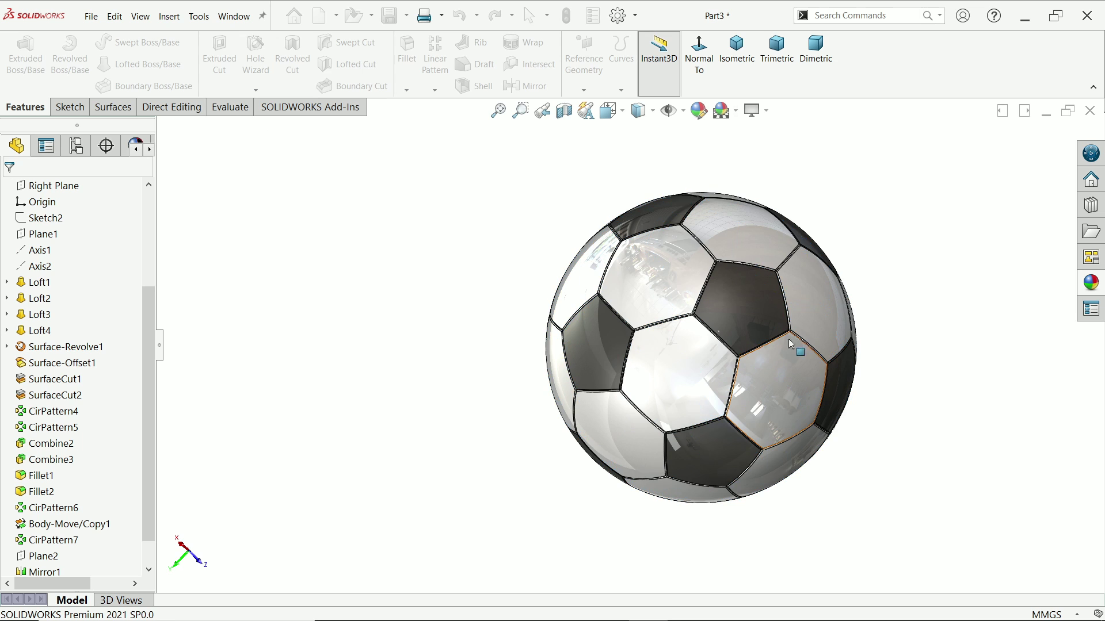
{"action": "middle_click_drag", "start_coordinate": [790, 345], "coordinate": [817, 331]}
{"action": "middle_click_drag", "start_coordinate": [868, 306], "coordinate": [782, 397]}
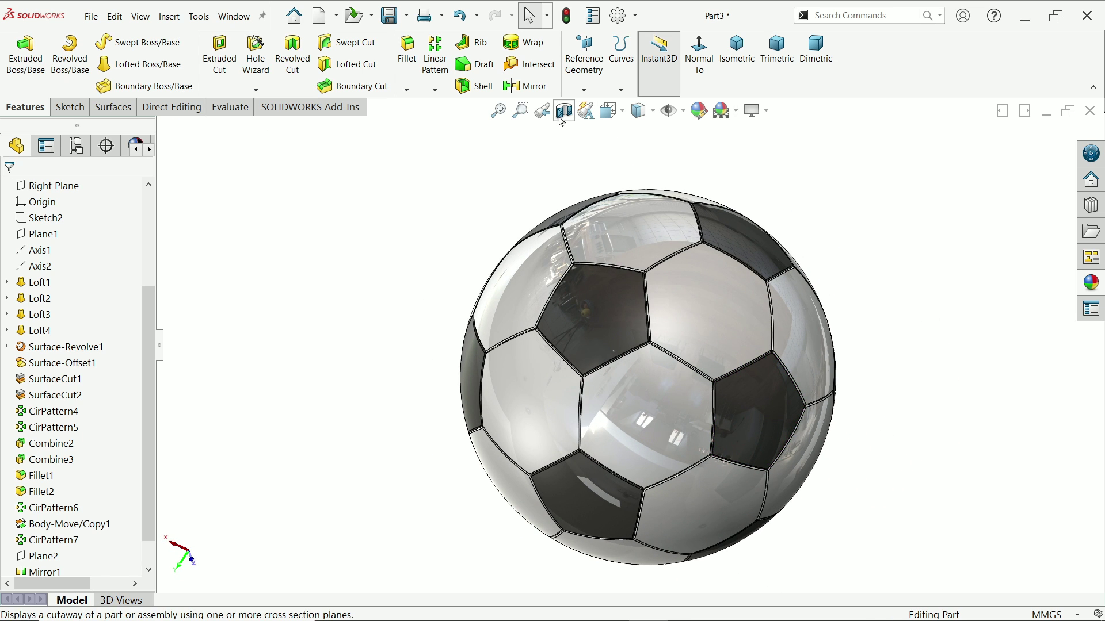